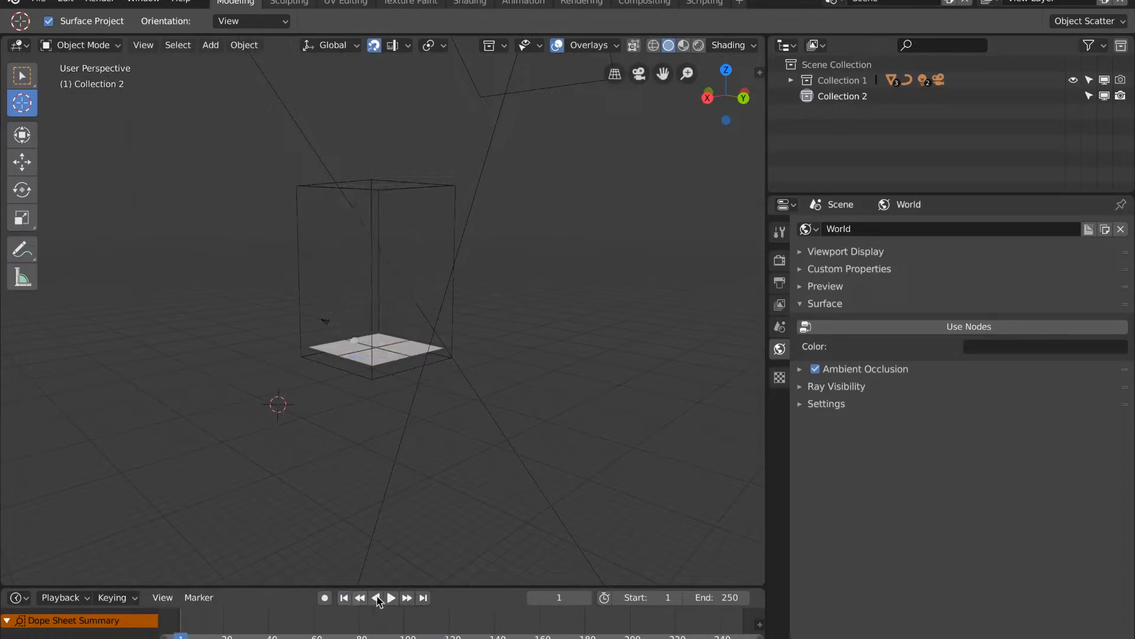
Step: Play the fire and smoke simulation while viewing it from the front, and return to the first frame
click(391, 598)
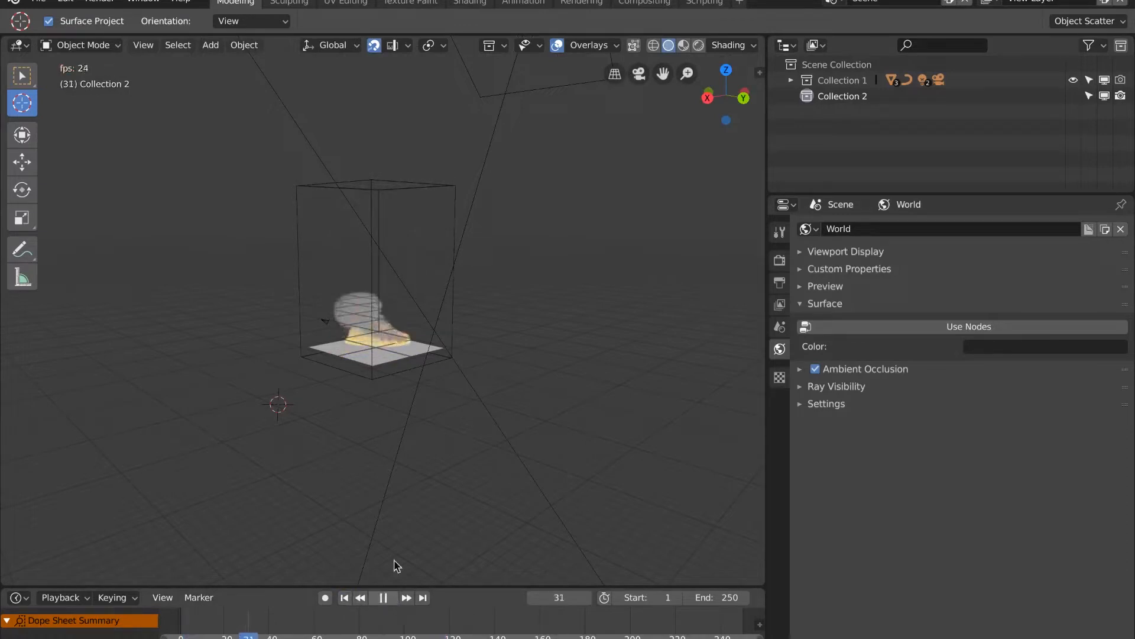
middle_drag(527, 428, 556, 507)
scroll(427, 422, up, 3)
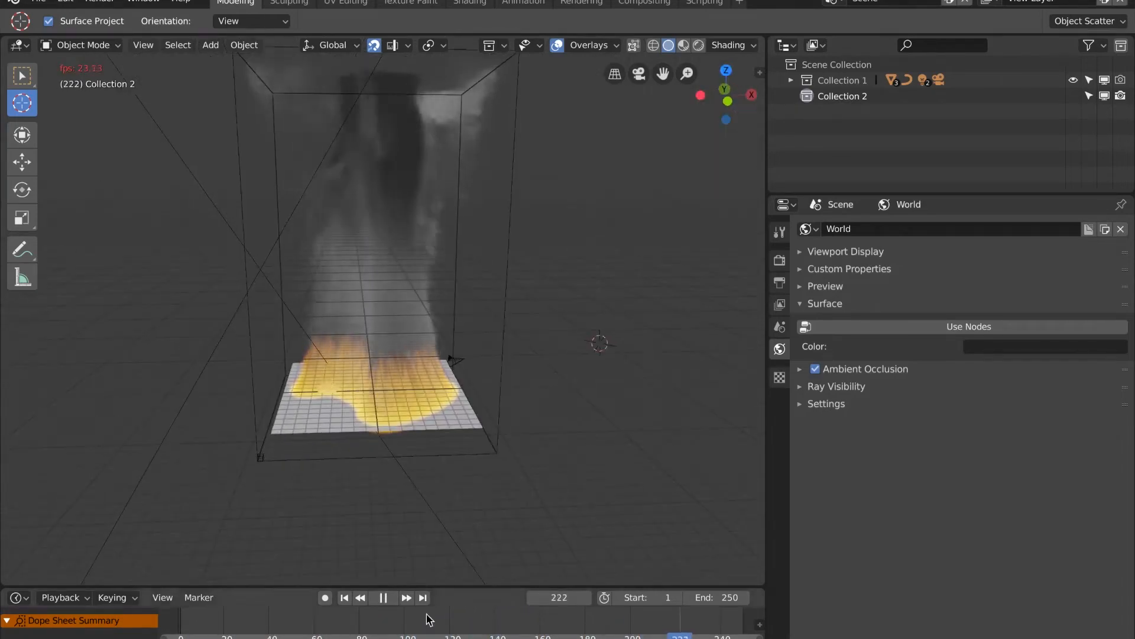
click(384, 598)
click(343, 598)
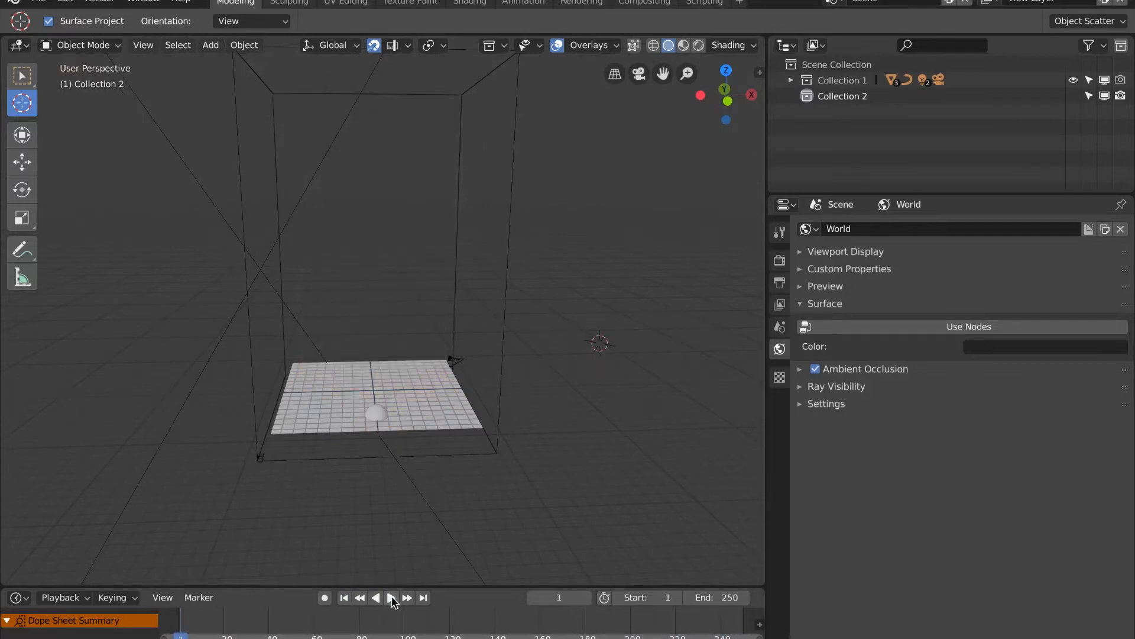
Step: Replay the simulation up to frame 40, inspect the flames from another angle, and return to the first frame
click(391, 598)
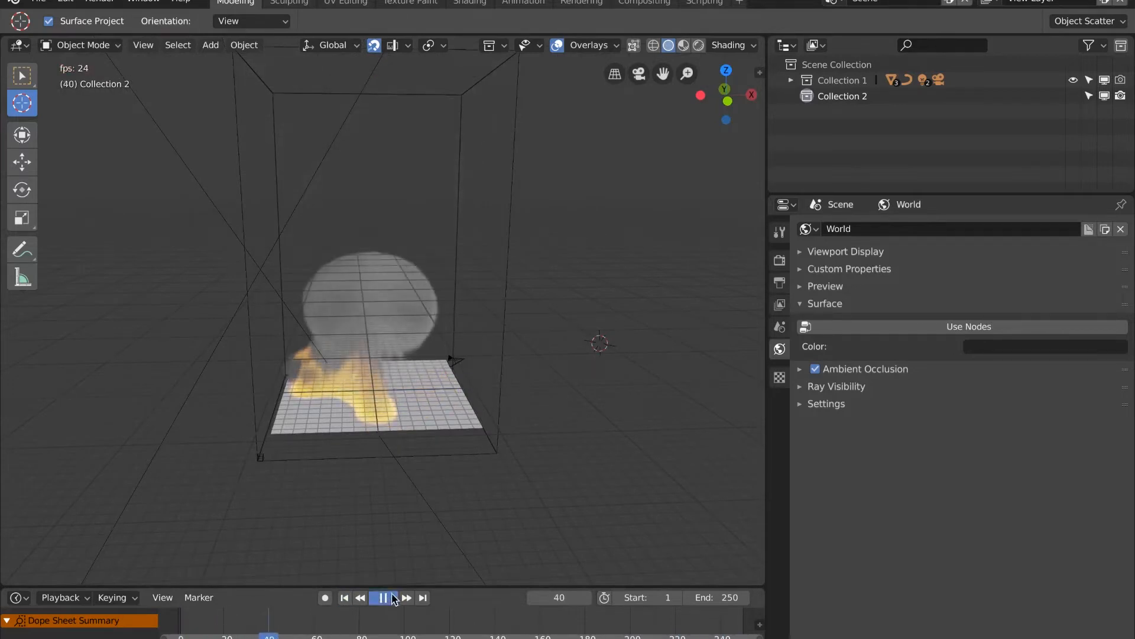
click(384, 598)
mouse_move(409, 471)
middle_down()
mouse_move(339, 447)
mouse_move(430, 470)
mouse_move(416, 459)
middle_up()
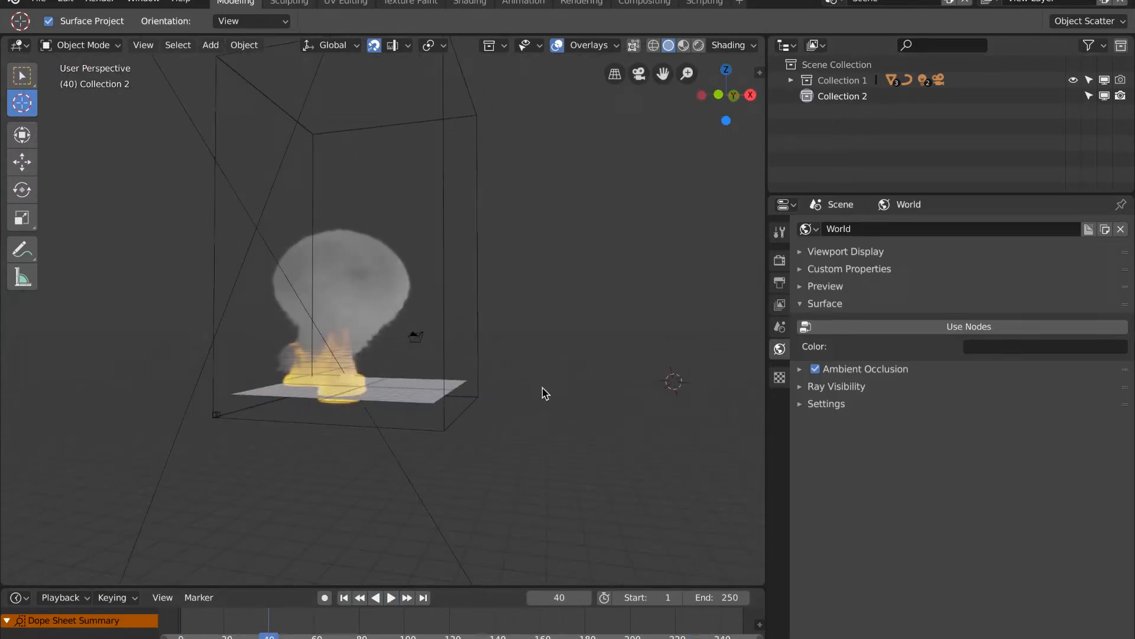
click(343, 598)
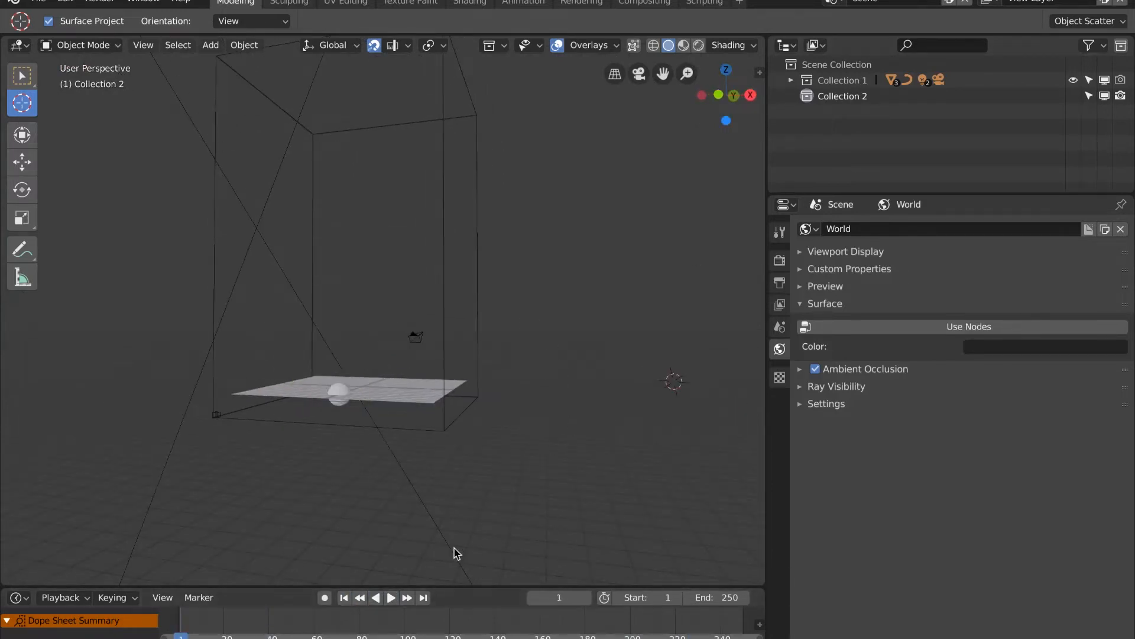
middle_drag(472, 466, 535, 479)
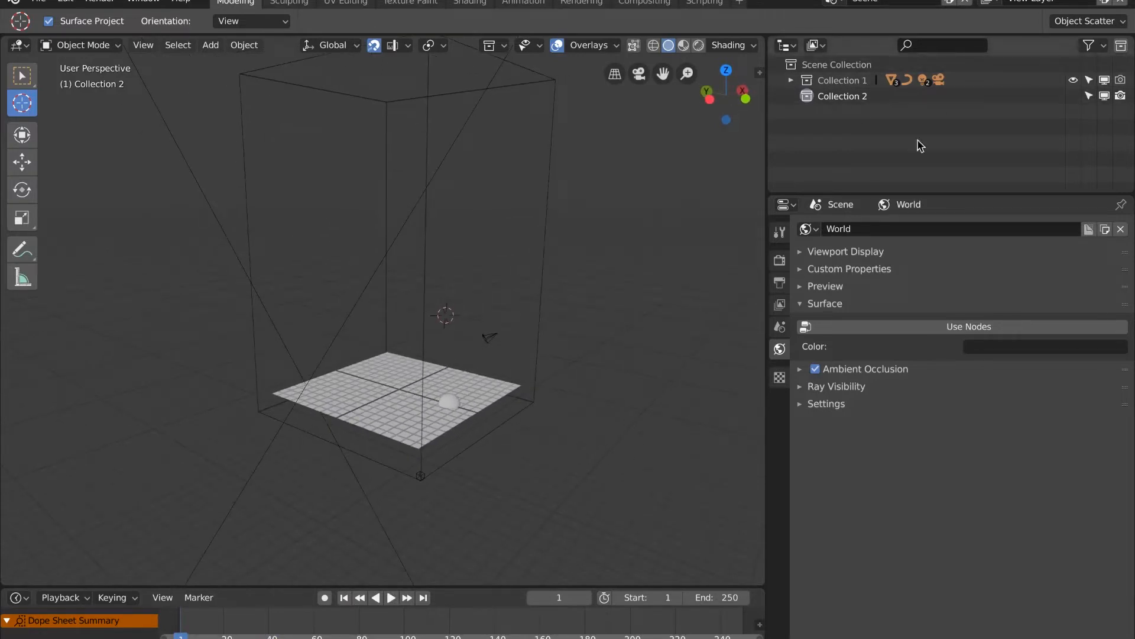
scroll(610, 237, down, 2)
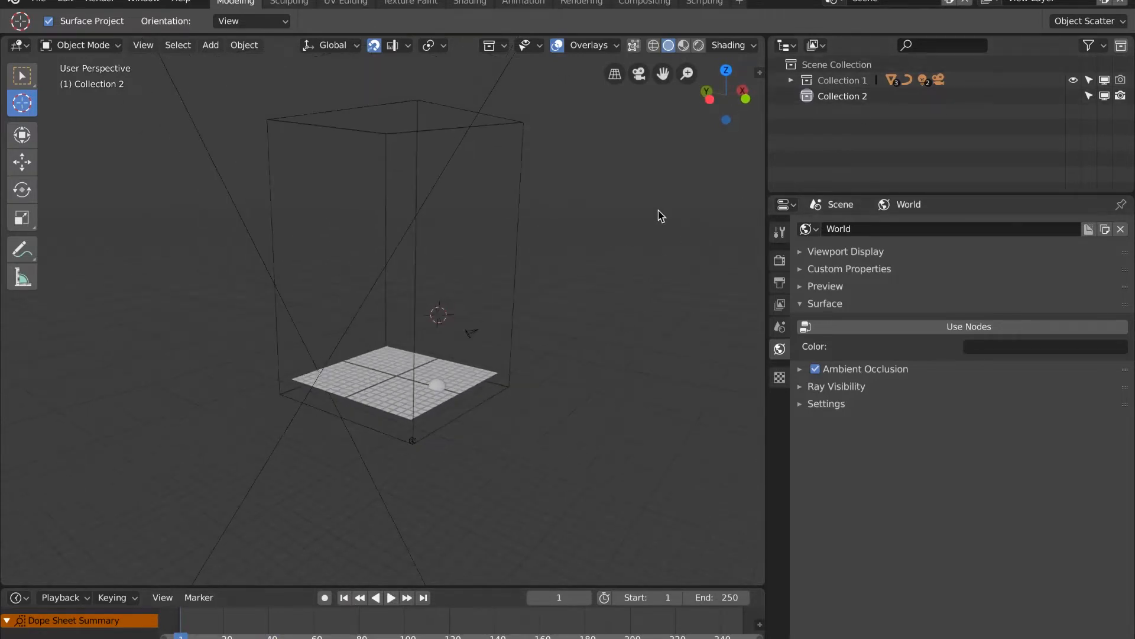
Step: Hide Collection 1 in the viewports and add a mesh plane to Collection 2 with its location cleared to the world origin
click(1105, 82)
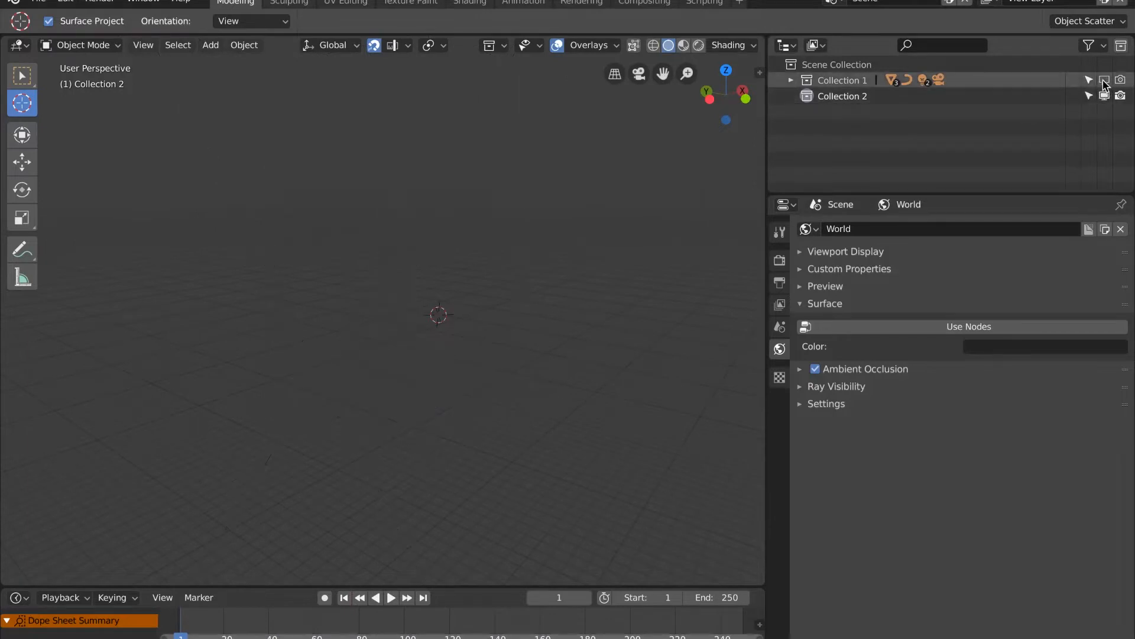
click(844, 96)
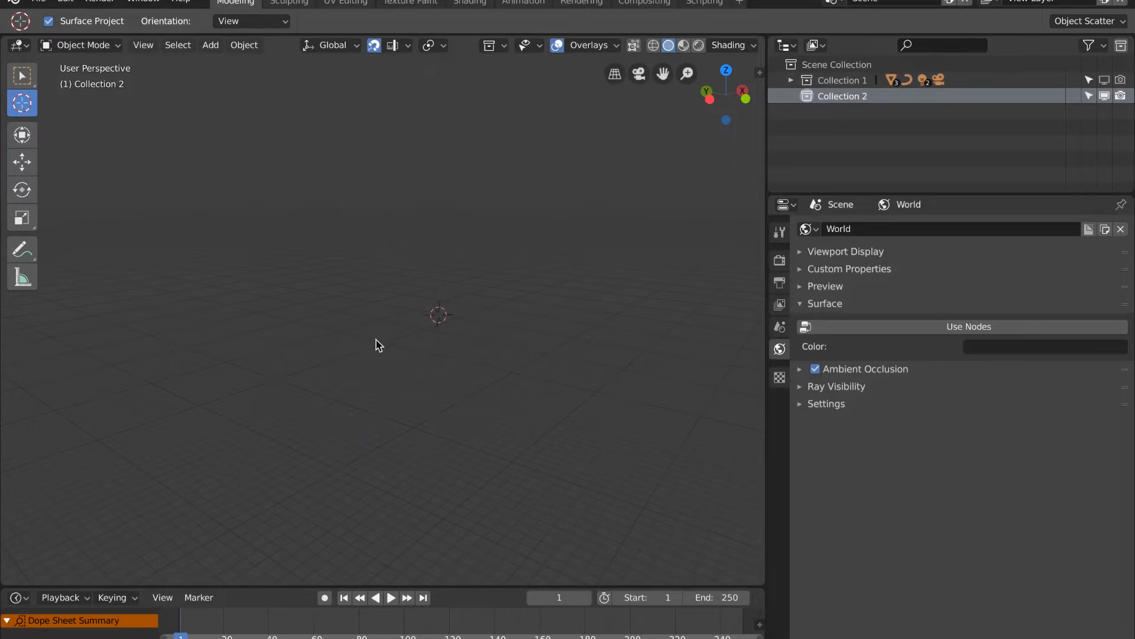
key(shift+a)
mouse_move(381, 342)
click(496, 346)
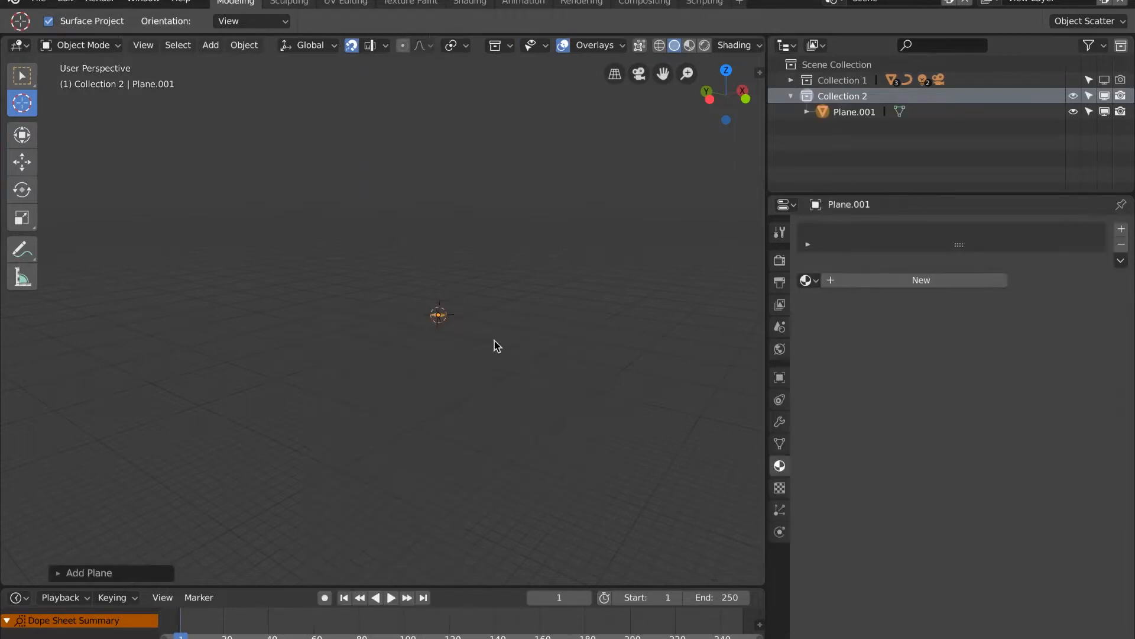
key(alt+g)
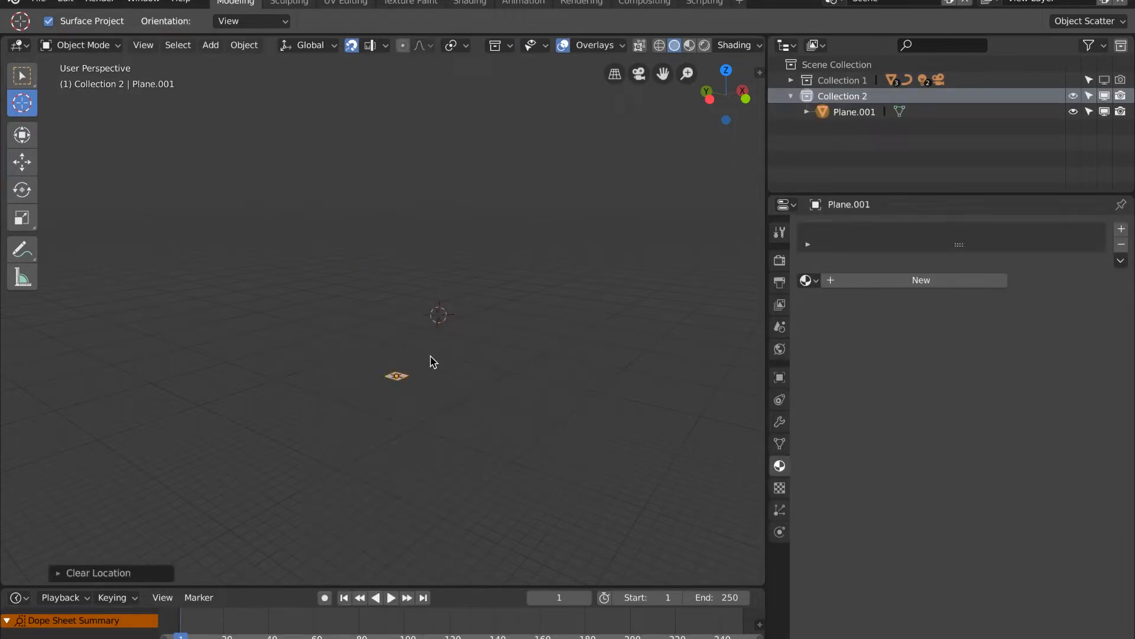
Step: Scale the new plane up in two passes into a large, flat ground surface
scroll(434, 361, up, 4)
scroll(506, 440, down, 2)
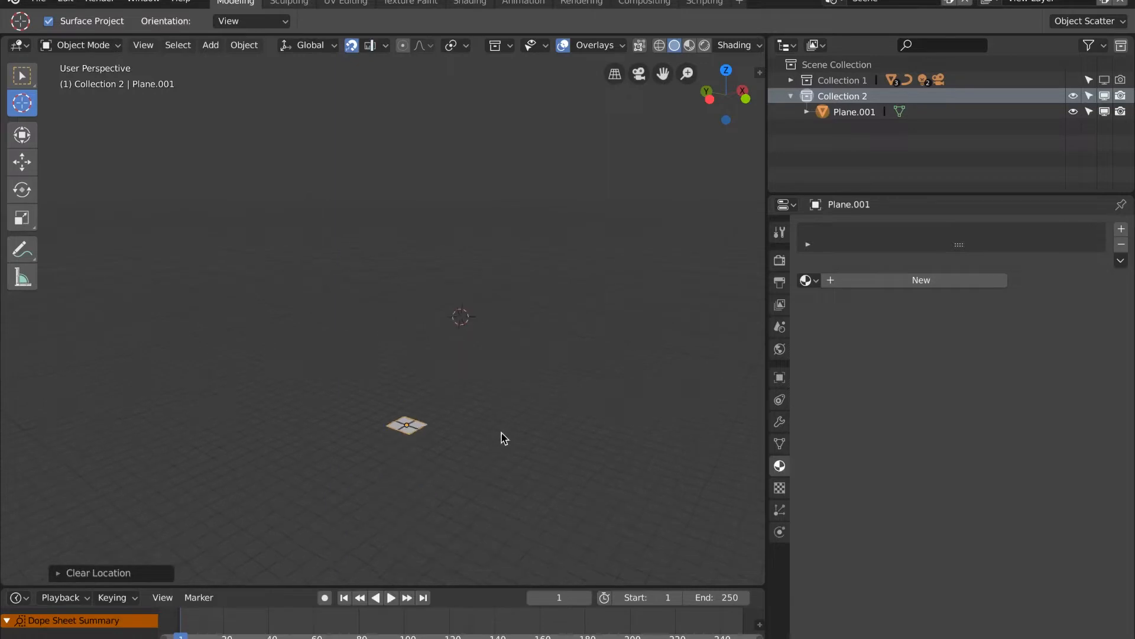
key(s)
click(259, 296)
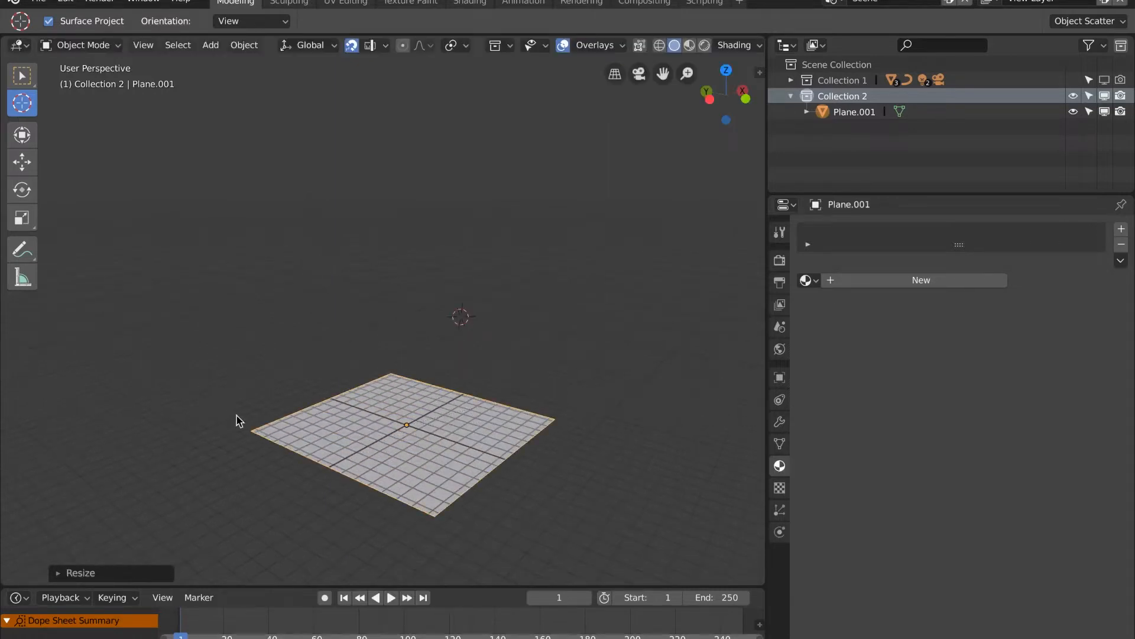
scroll(245, 423, down, 6)
key(s)
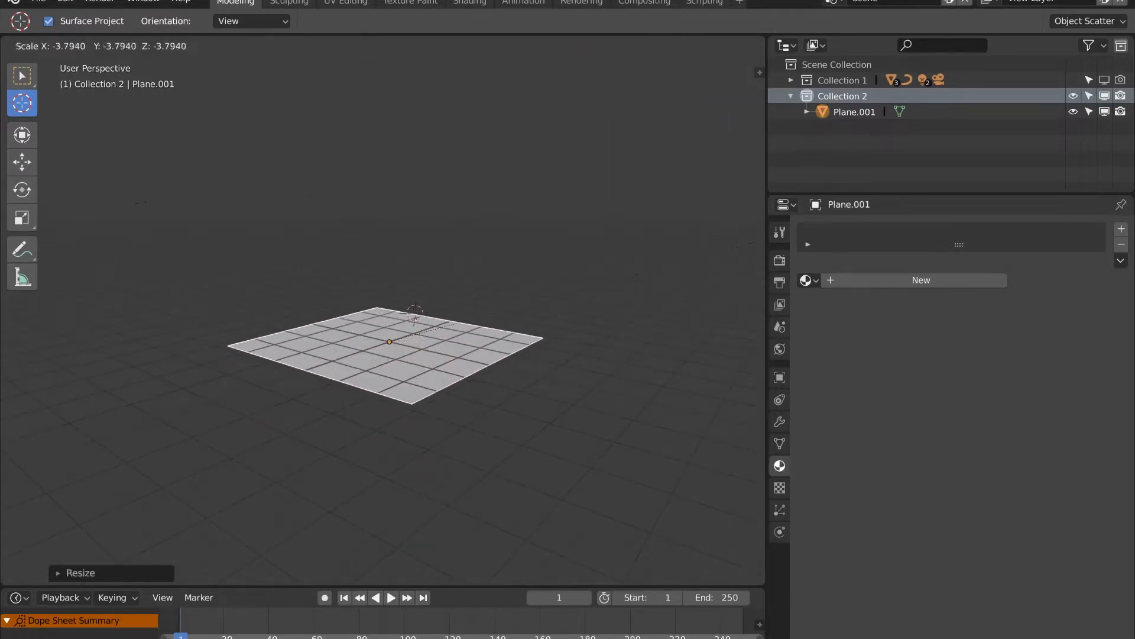
click(99, 241)
Step: Switch the plane to Edit Mode and subdivide the whole face once
middle_drag(482, 430, 595, 416)
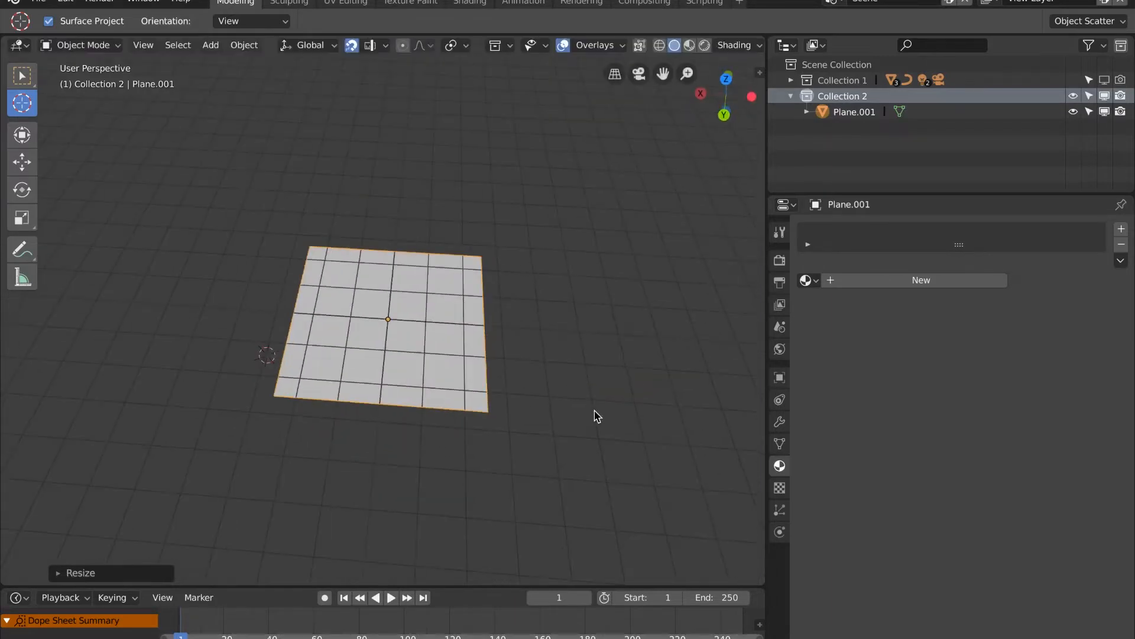
scroll(520, 423, up, 3)
scroll(522, 423, down, 1)
middle_drag(522, 424, 540, 419)
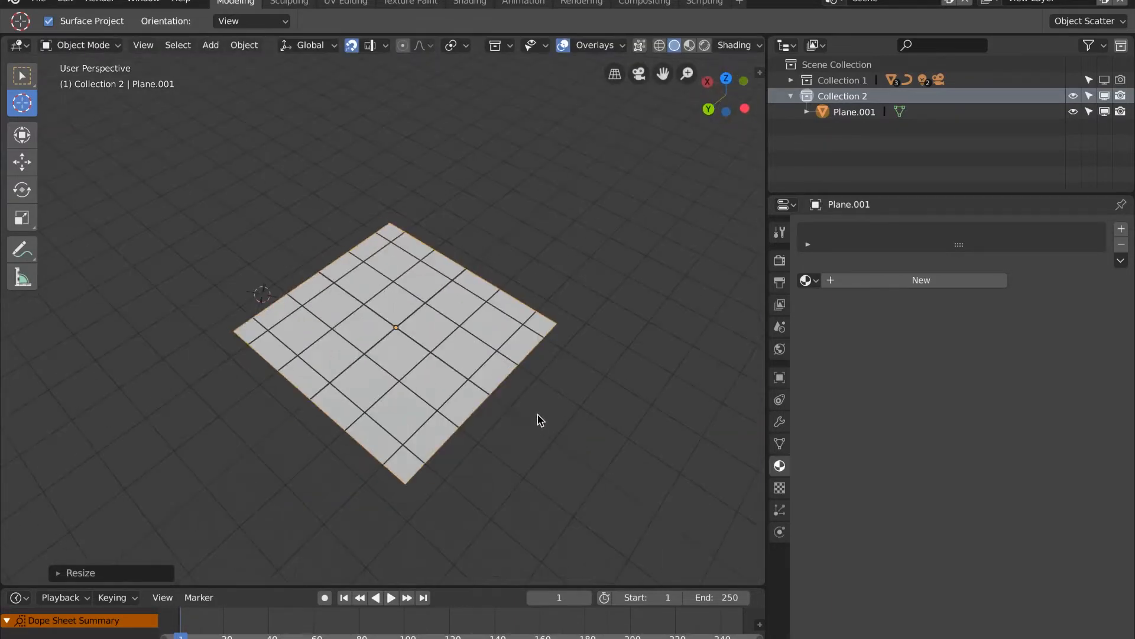
key(ctrl+Tab)
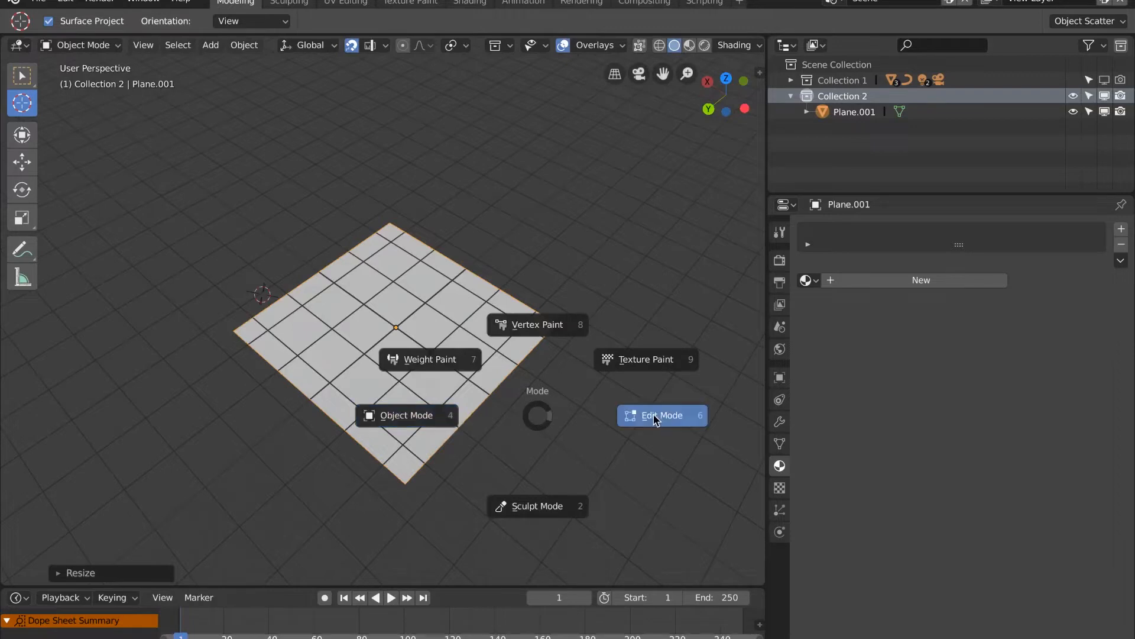
click(654, 416)
middle_drag(650, 417, 507, 376)
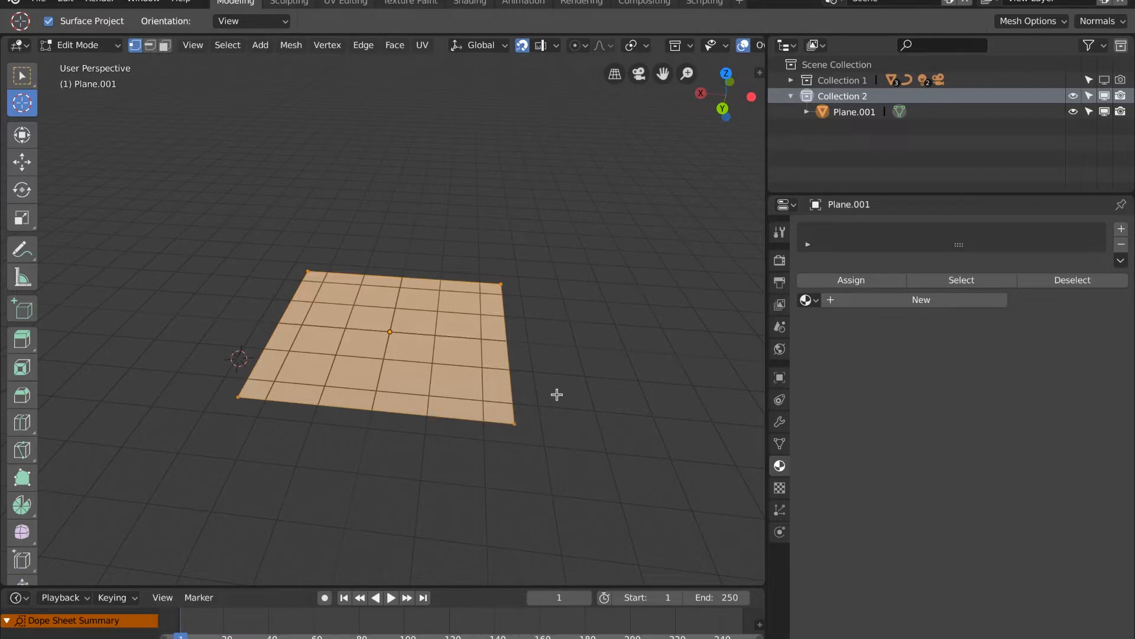
mouse_move(557, 395)
middle_down()
mouse_move(565, 370)
mouse_move(560, 417)
middle_up()
scroll(528, 432, up, 3)
scroll(528, 433, down, 3)
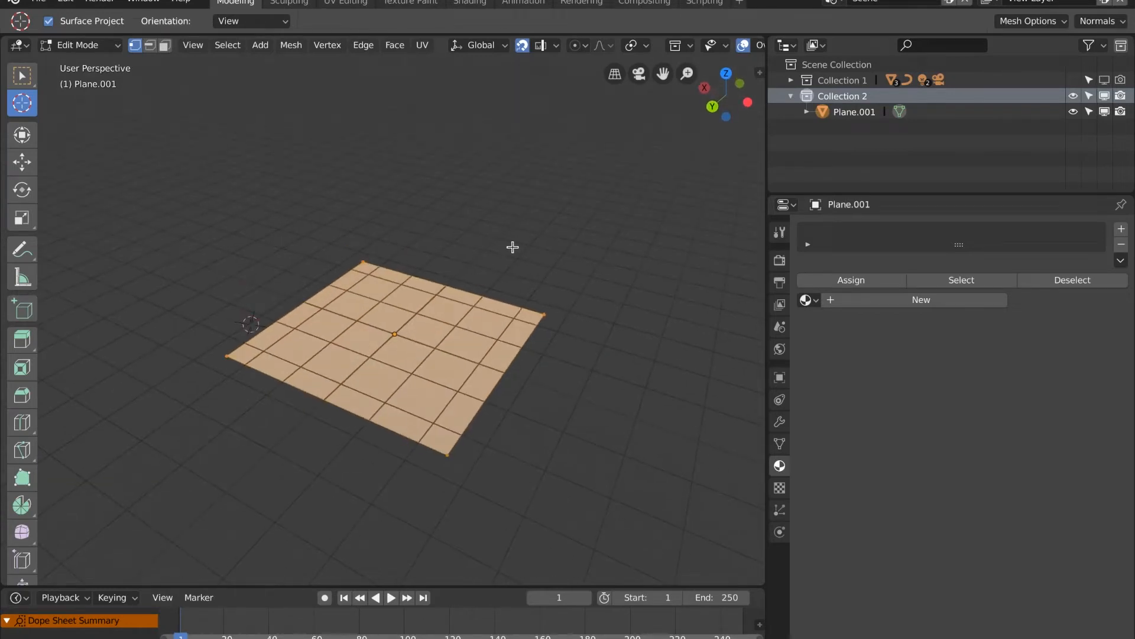
key(ctrl+Tab)
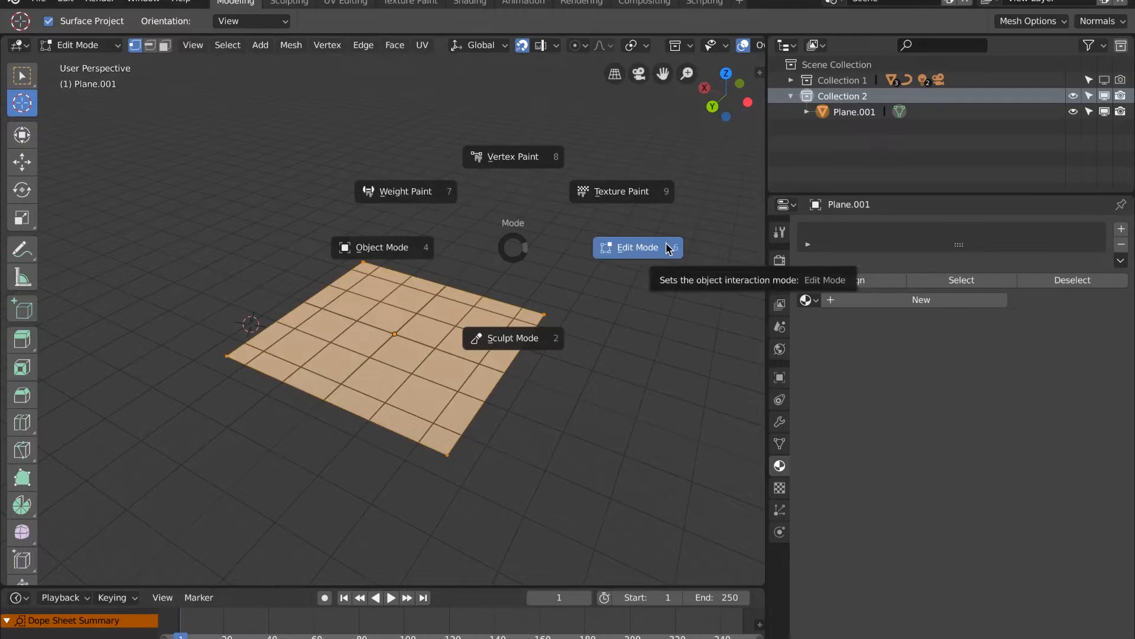
click(601, 243)
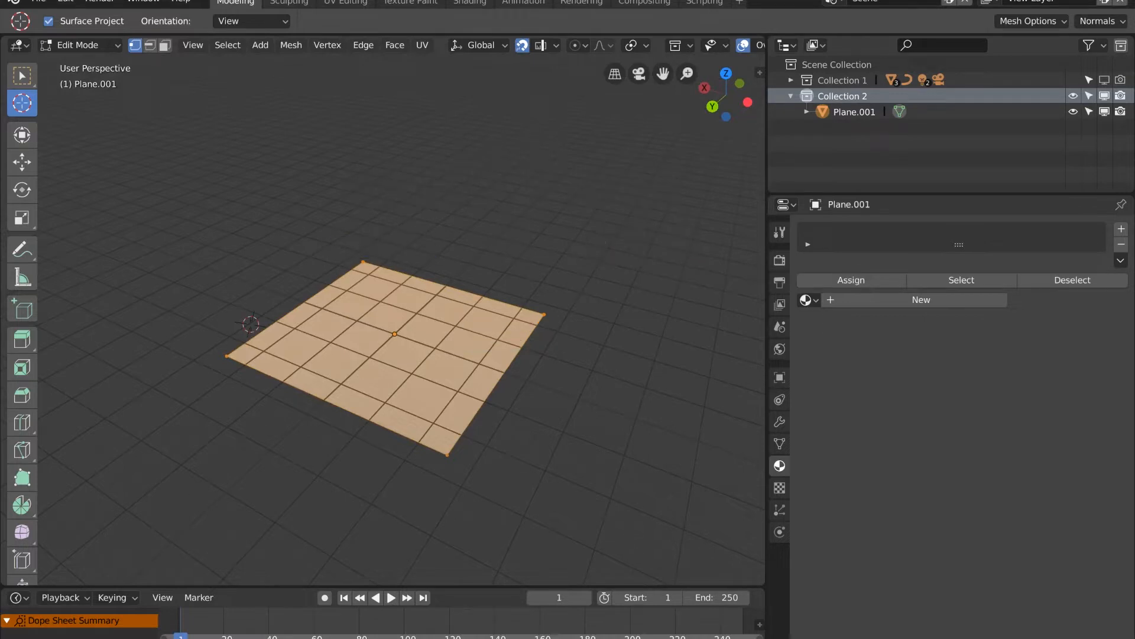
key(F3)
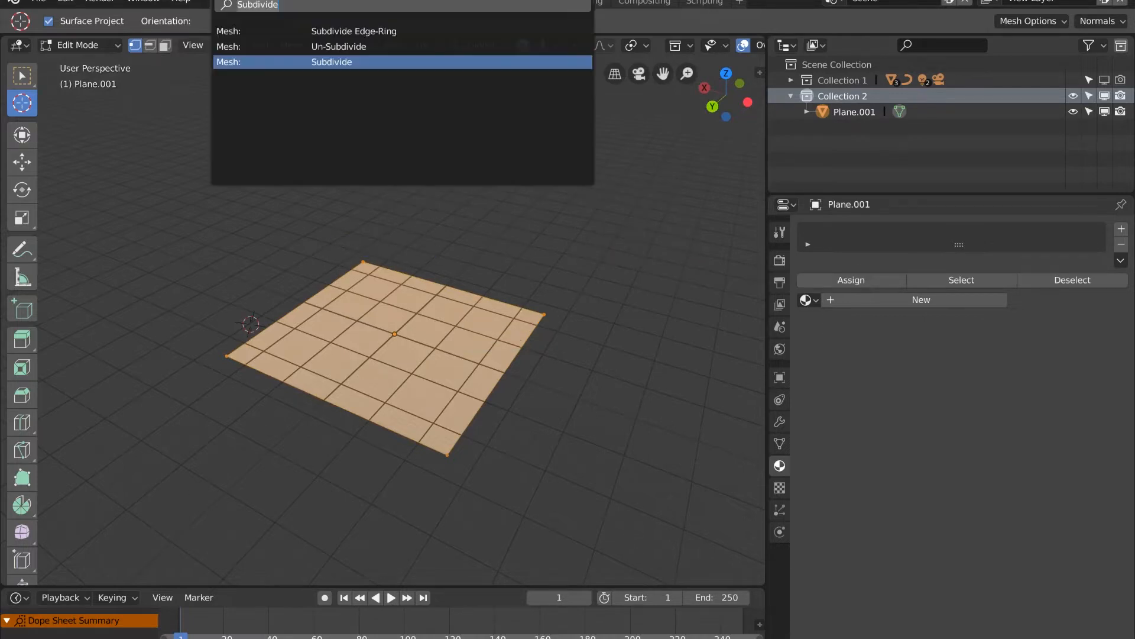
click(391, 62)
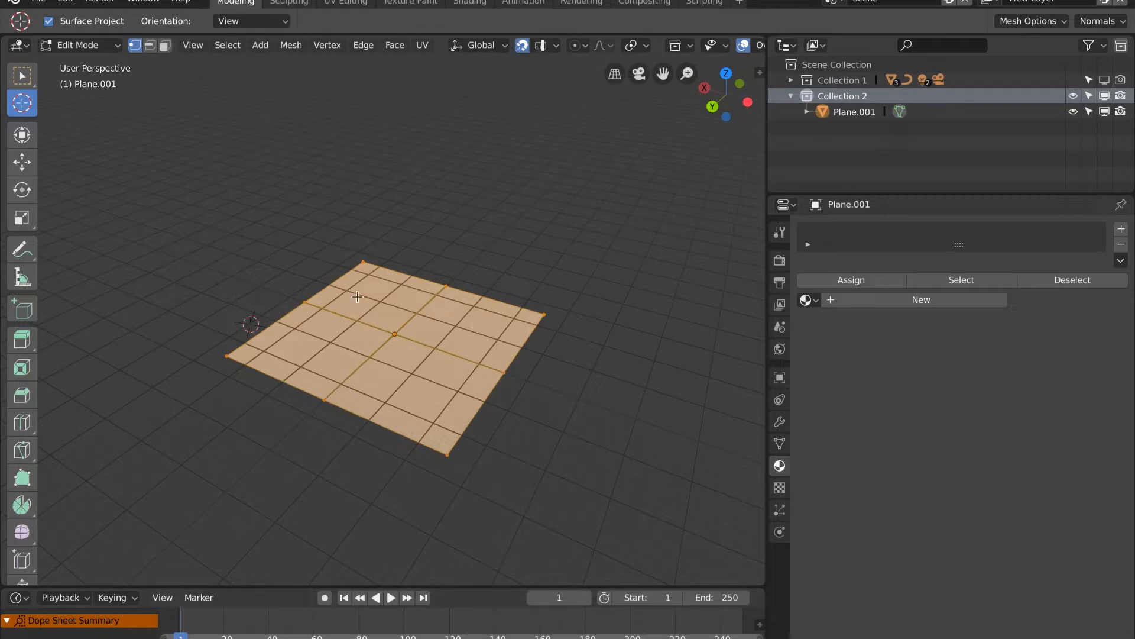
scroll(367, 293, down, 2)
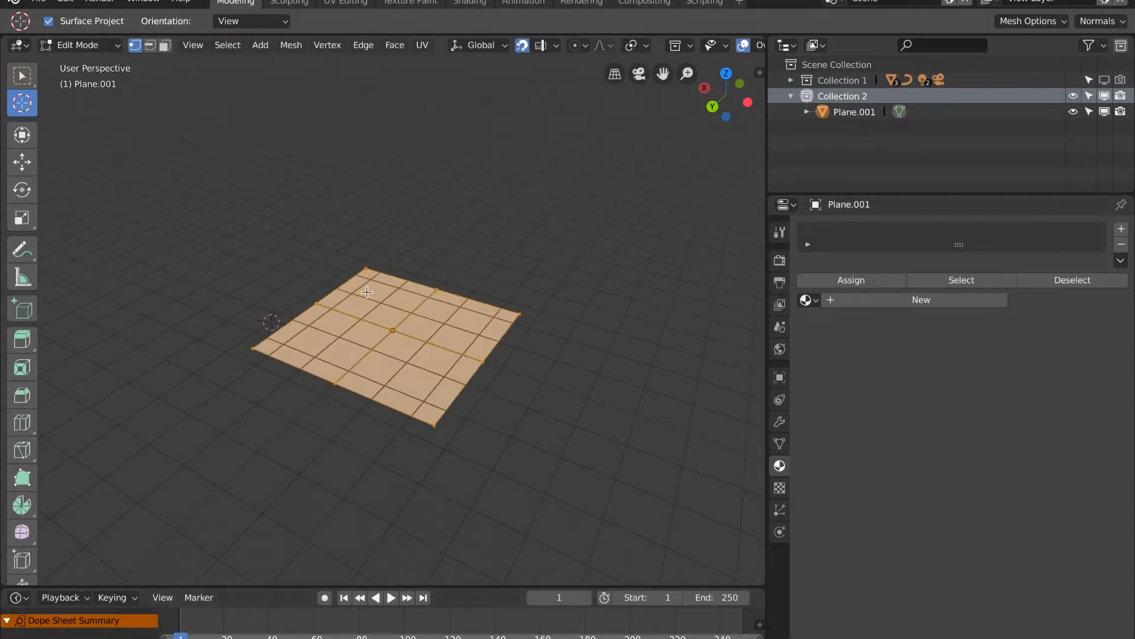
Step: Subdivide the plane's mesh a second time with the number of cuts set to 80
key(F3)
click(501, 353)
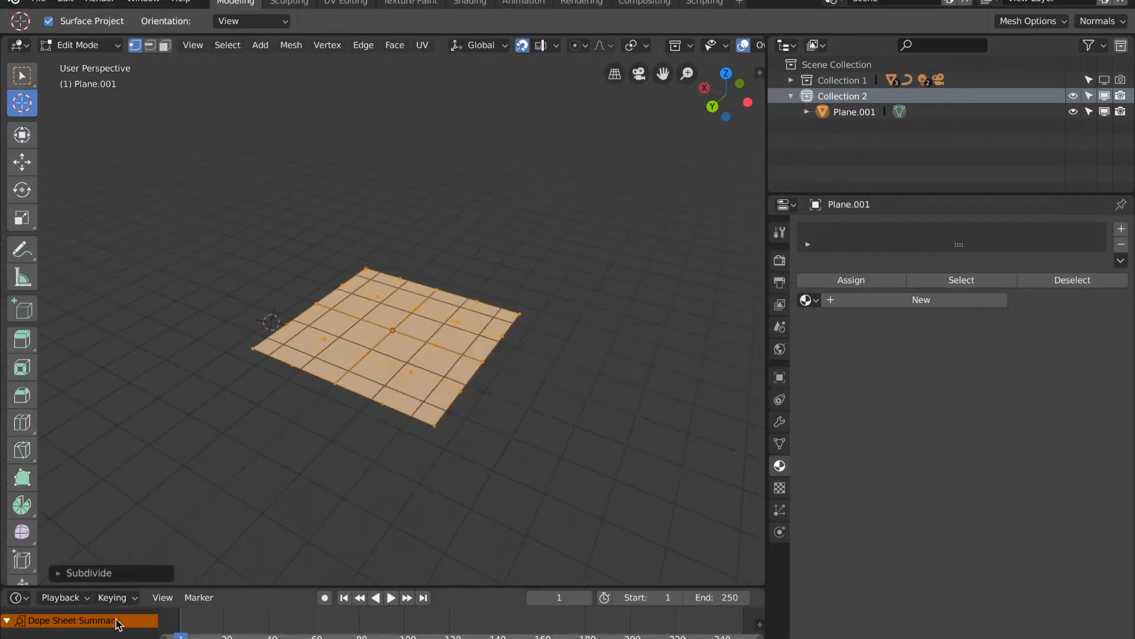
click(52, 573)
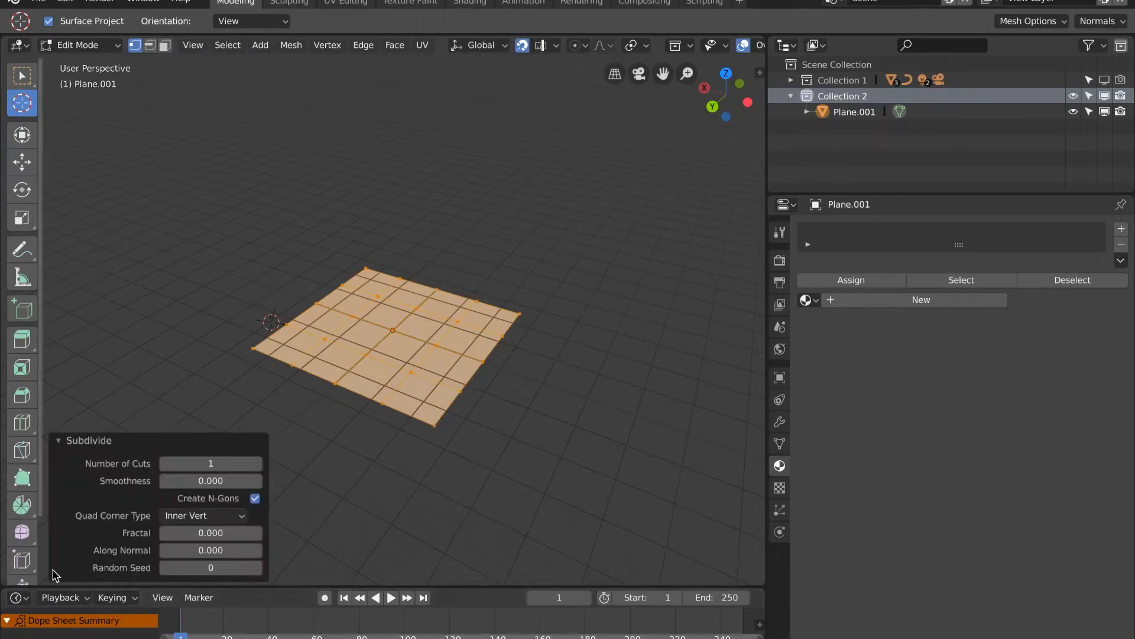
click(212, 462)
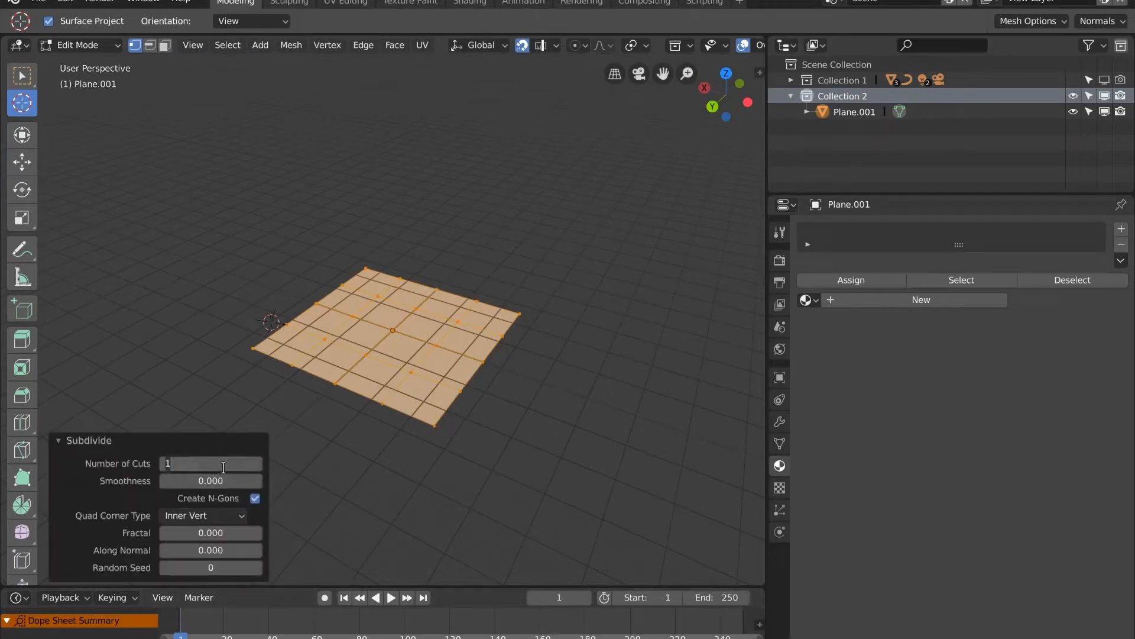
key(Return)
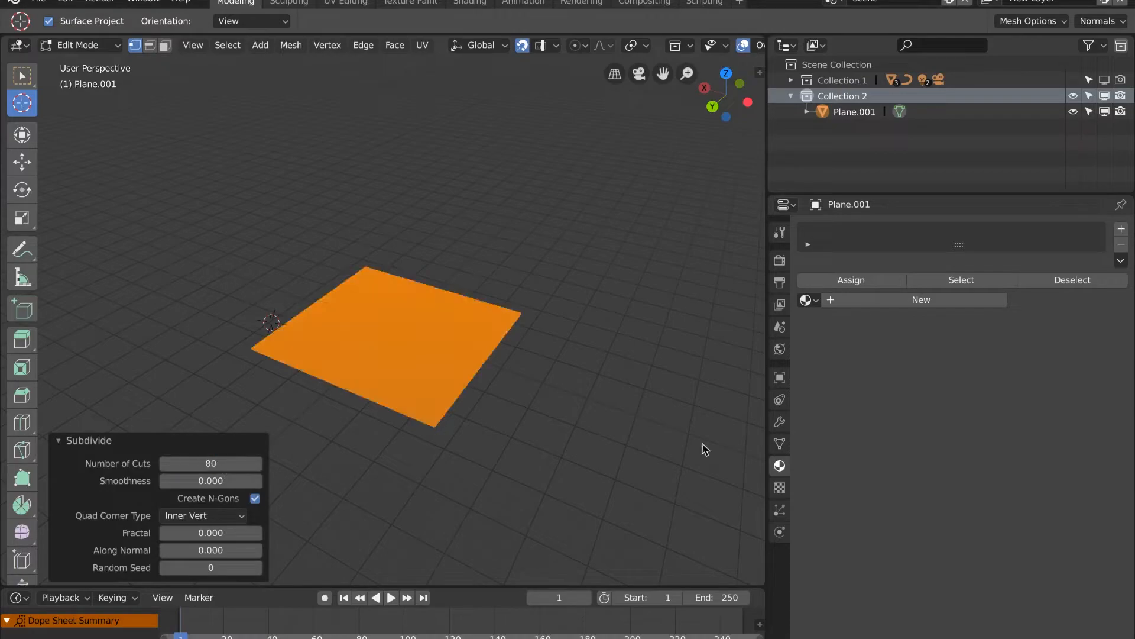
click(58, 443)
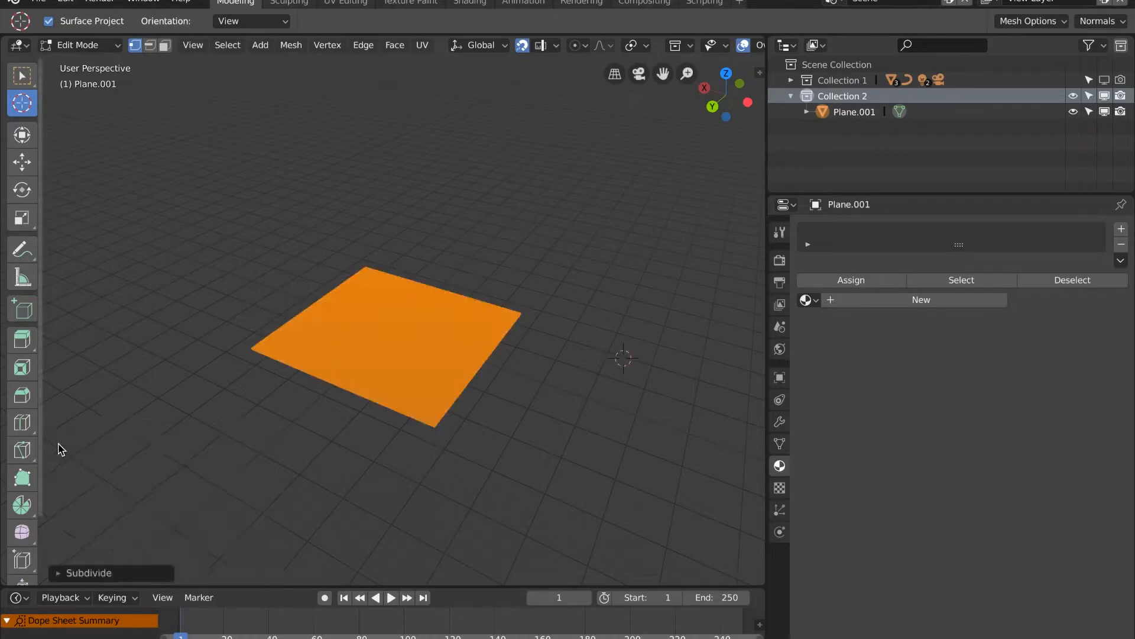
Step: Check the density of the subdivided mesh up close and return the plane to Object Mode
middle_drag(634, 332, 566, 358)
scroll(565, 361, up, 10)
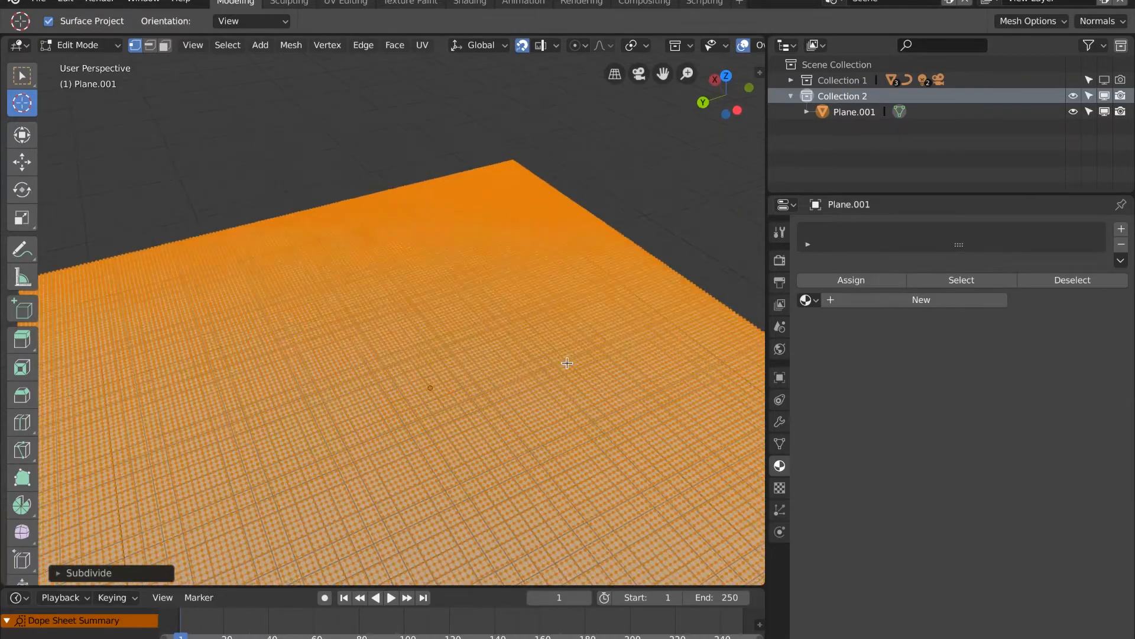
scroll(558, 367, down, 10)
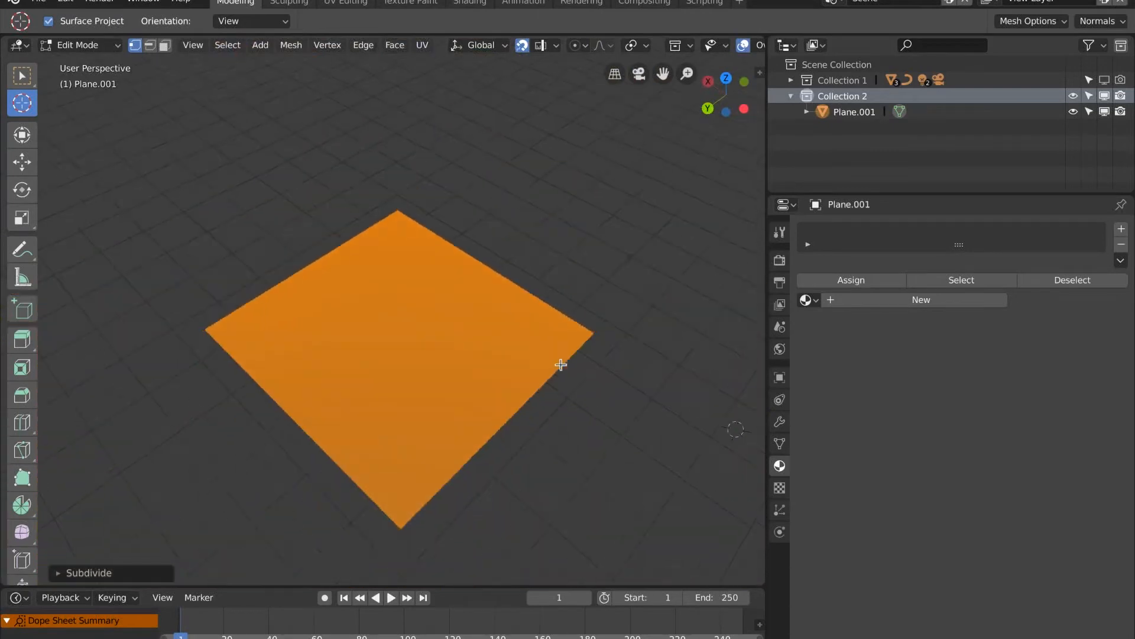
key(ctrl+Tab)
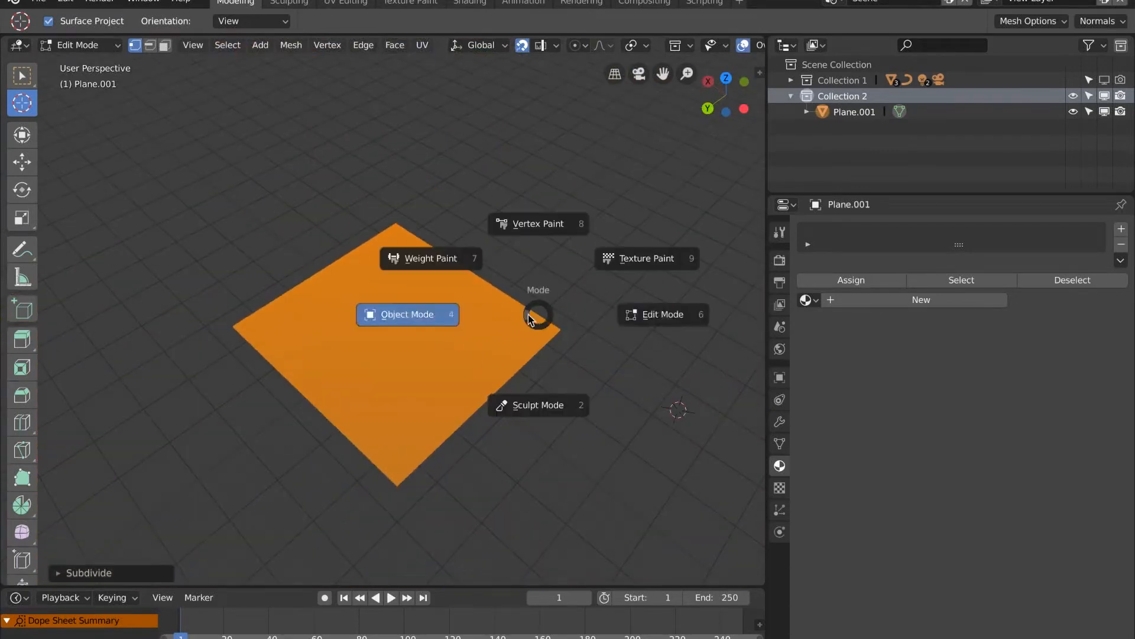
click(653, 314)
key(ctrl+Tab)
click(381, 330)
mouse_move(572, 330)
middle_down()
mouse_move(572, 282)
mouse_move(586, 342)
mouse_move(584, 308)
mouse_move(586, 332)
middle_up()
scroll(584, 331, up, 2)
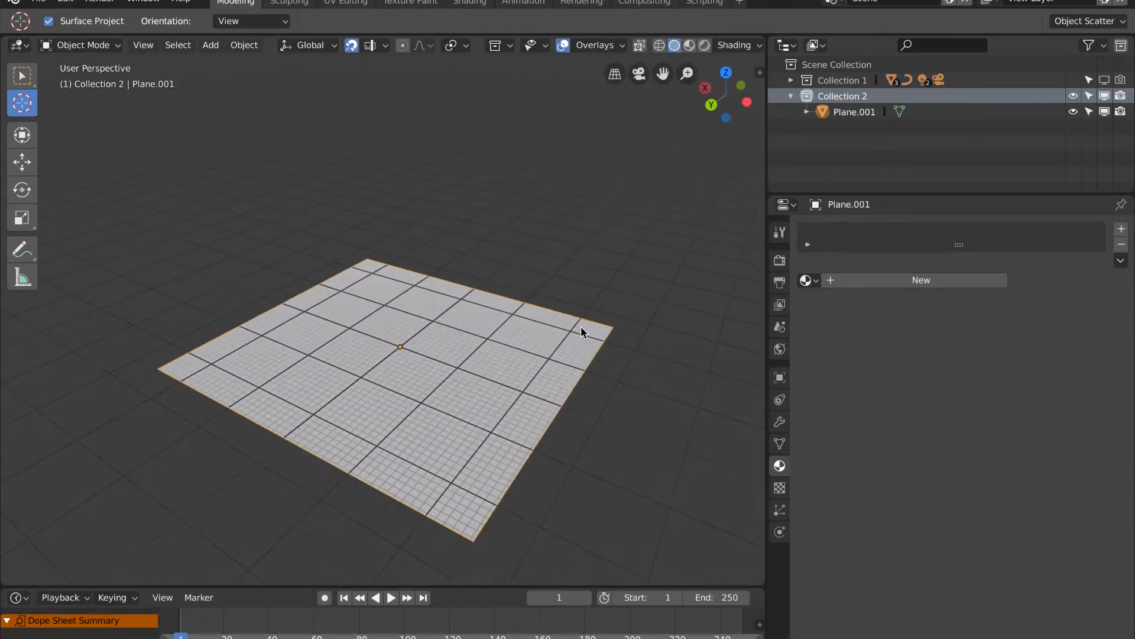
Step: Add a UV sphere to the new collection and clear its location so it sits at the plane's centre
key(shift+a)
mouse_move(580, 331)
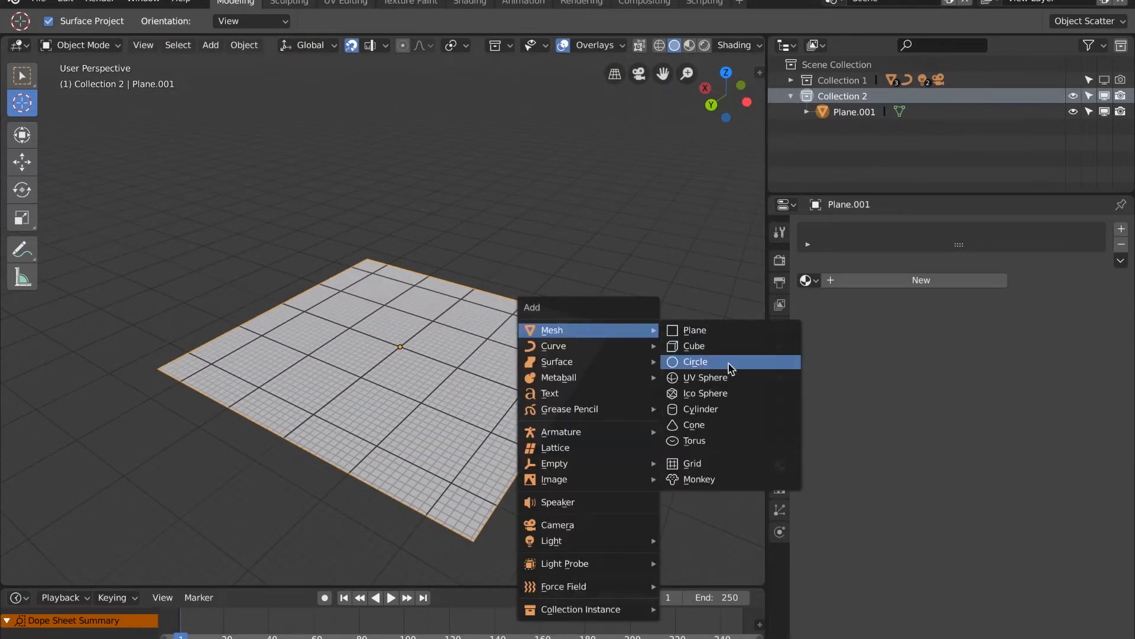
click(706, 377)
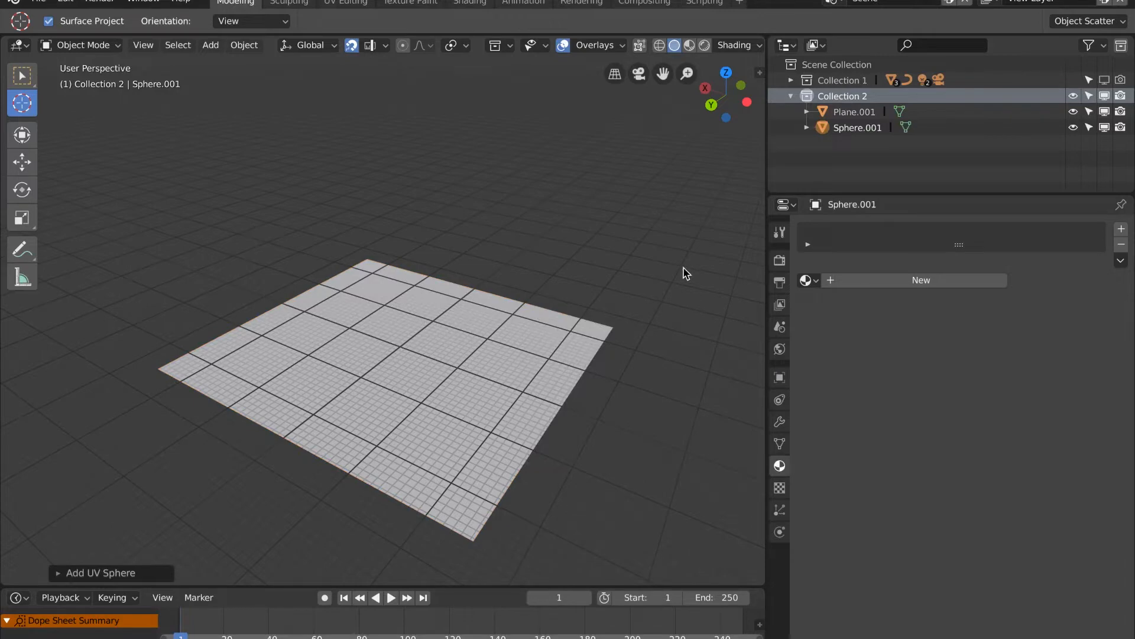
scroll(690, 289, down, 2)
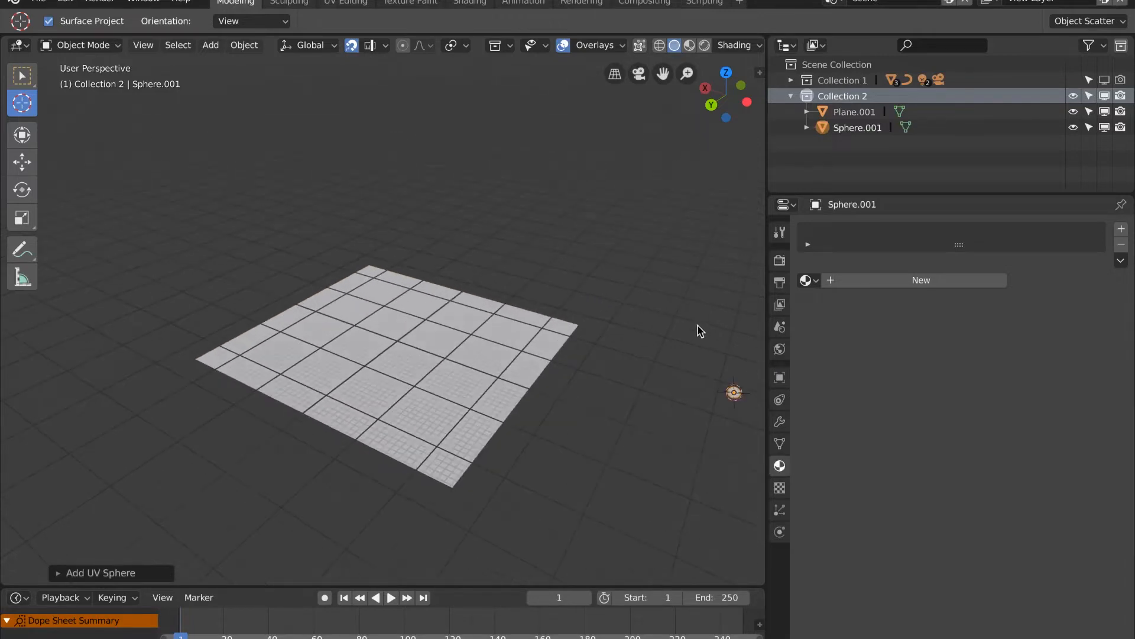
key(alt+g)
Step: Scale the sphere up in two passes so it forms a dome in the middle of the plane
key(s)
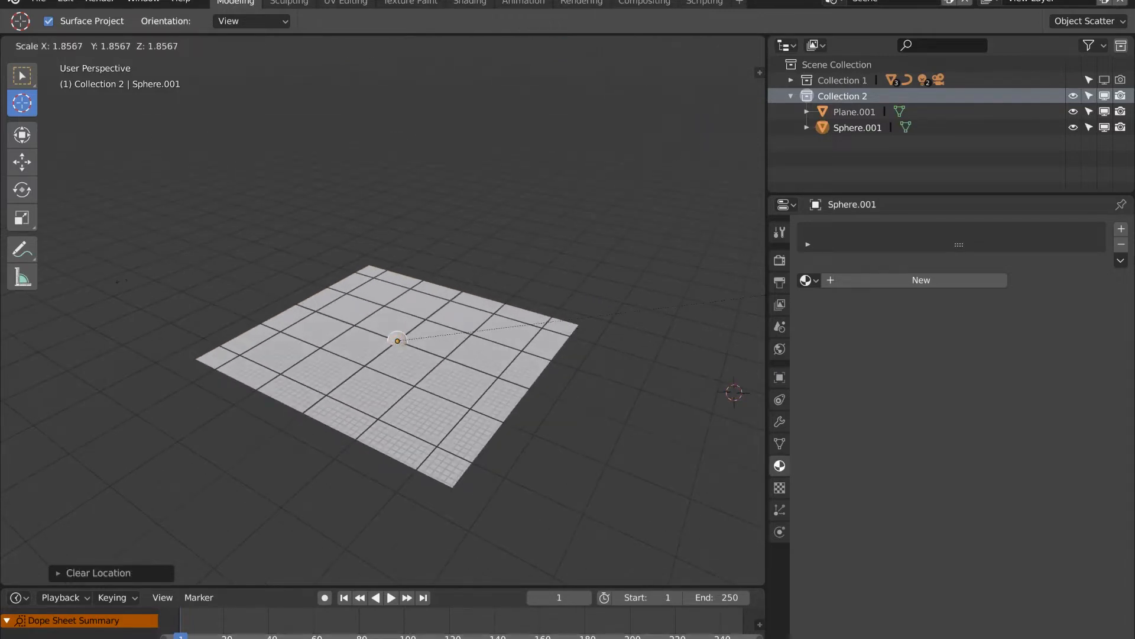
click(437, 329)
middle_drag(412, 274, 506, 258)
key(s)
click(507, 297)
Step: Add a Bezier circle and clear its location so it is centred on the sphere
middle_drag(565, 338, 559, 438)
middle_drag(584, 259, 554, 275)
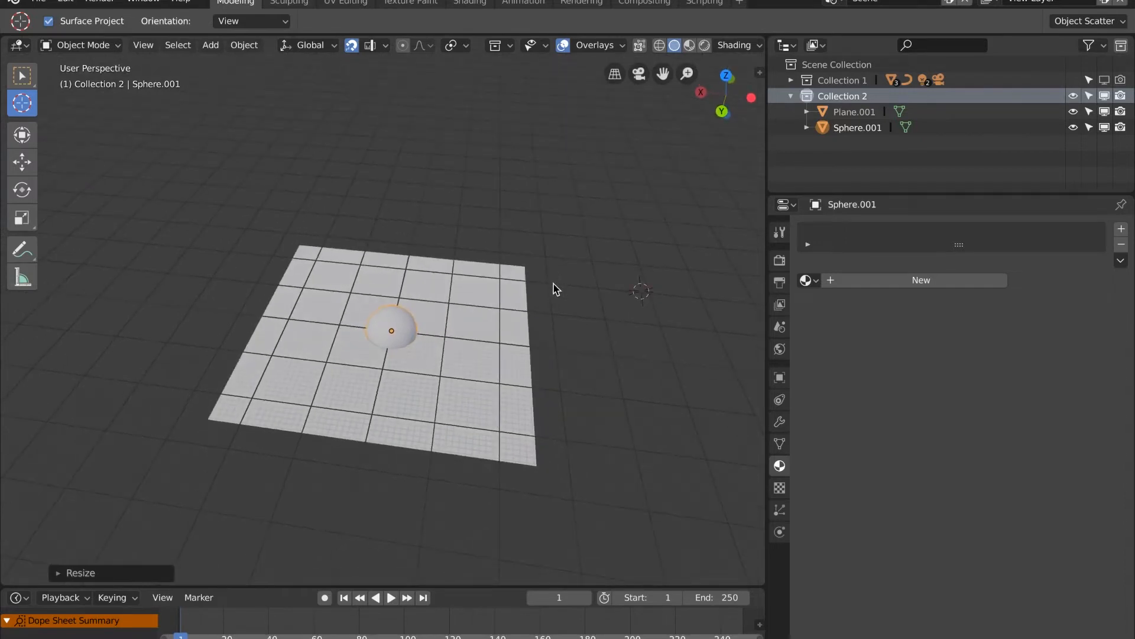
key(shift+a)
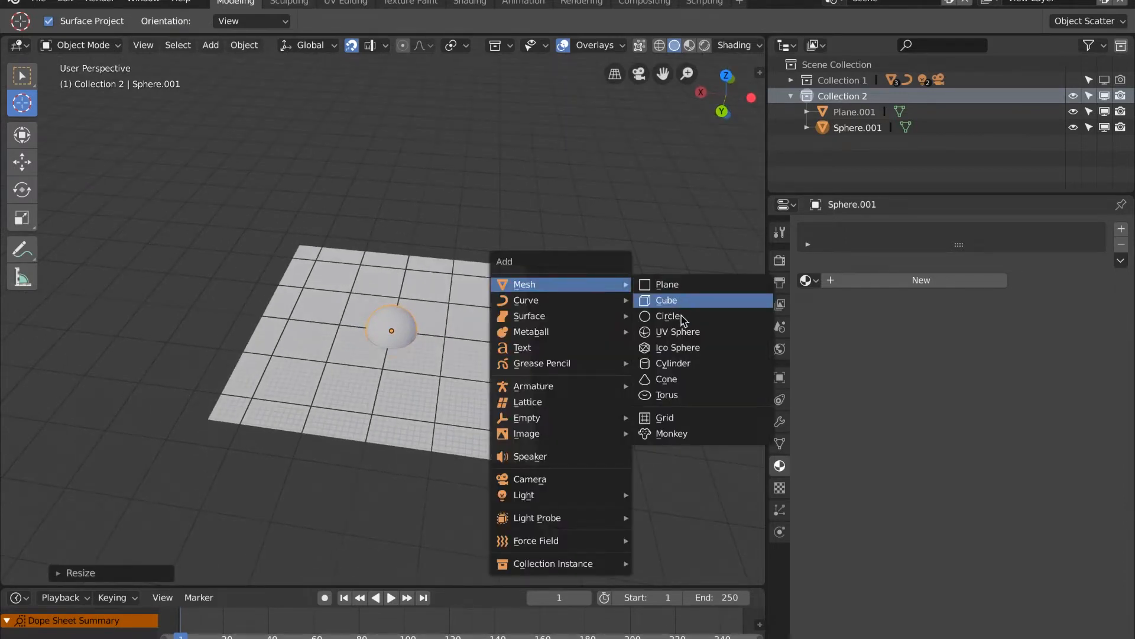
mouse_move(604, 304)
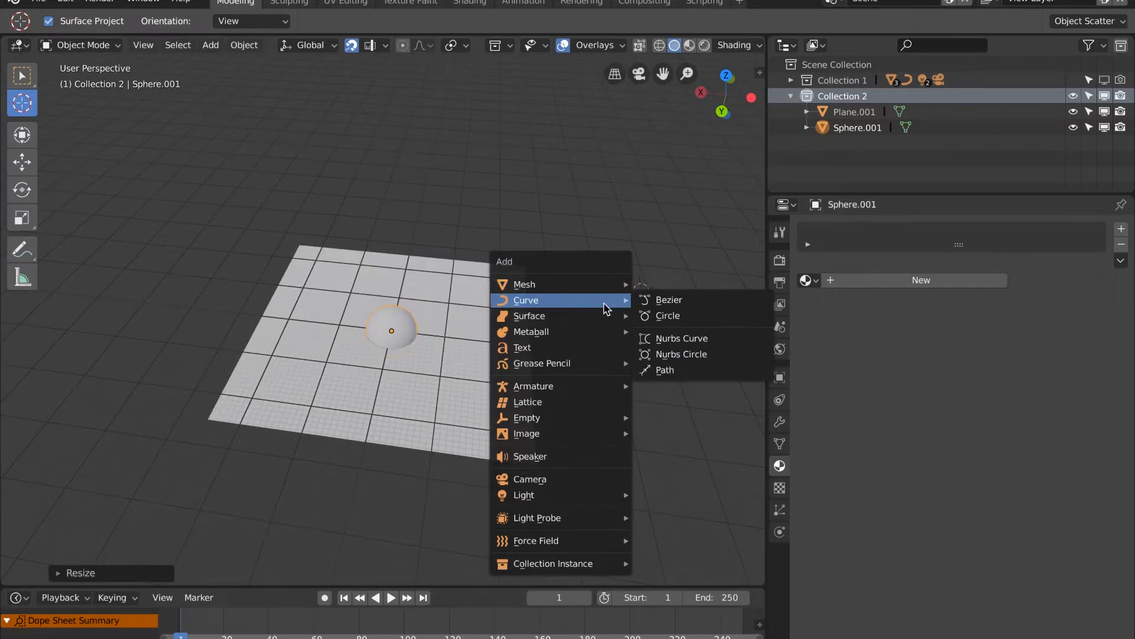
click(721, 318)
scroll(582, 330, up, 2)
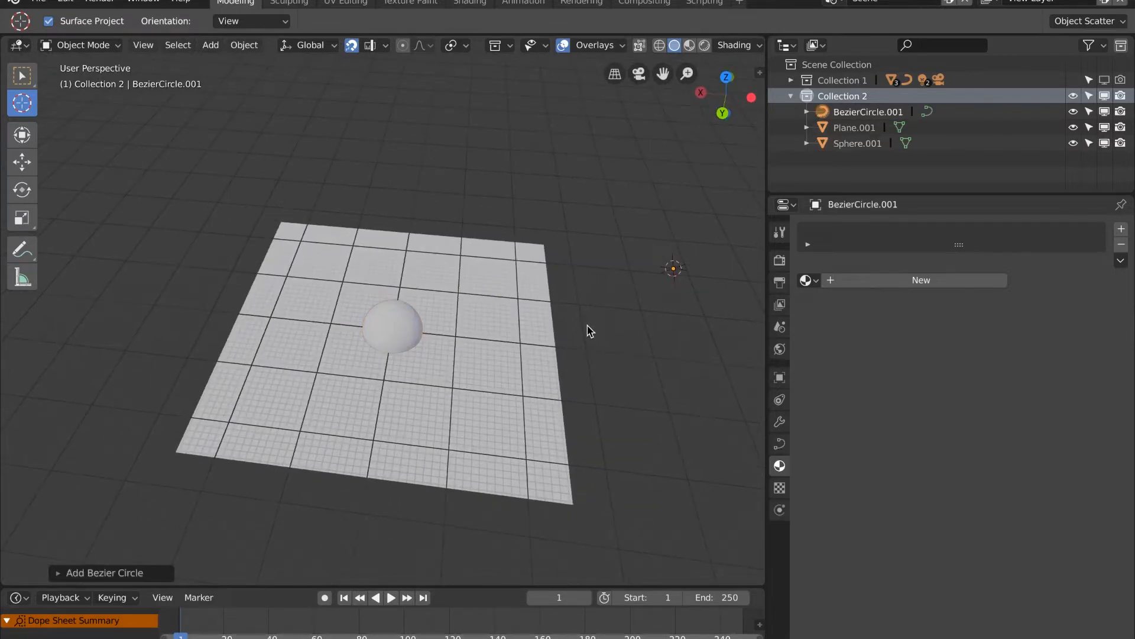
key(alt+g)
Step: Scale the Bezier circle up, first in Object Mode and again in Edit Mode, until it rings the sphere across most of the plane
key(s)
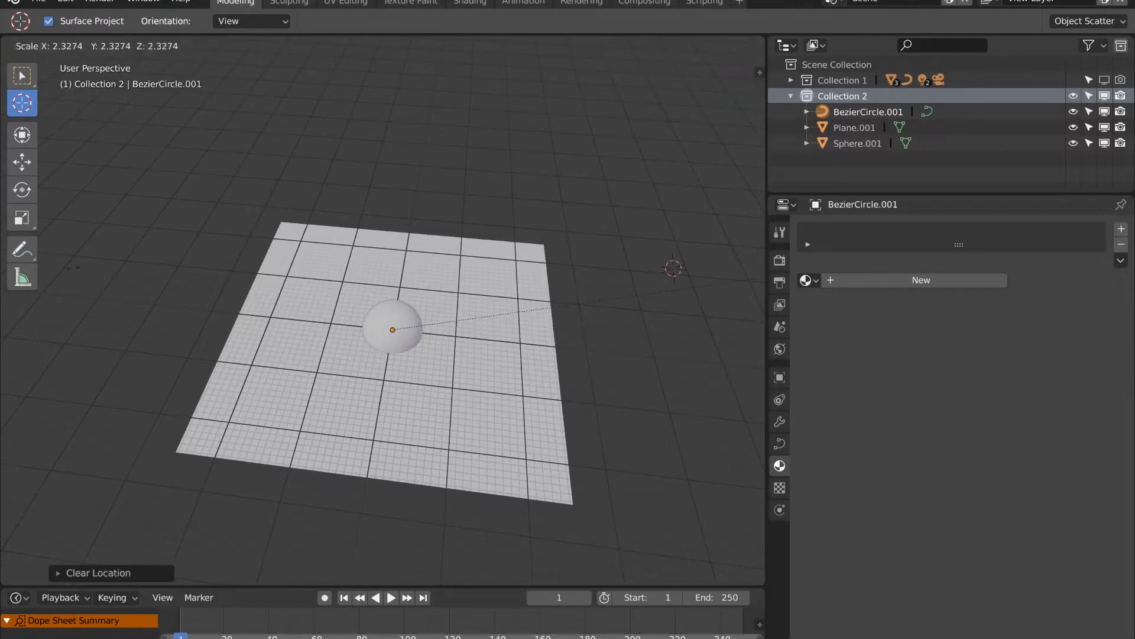
key(Return)
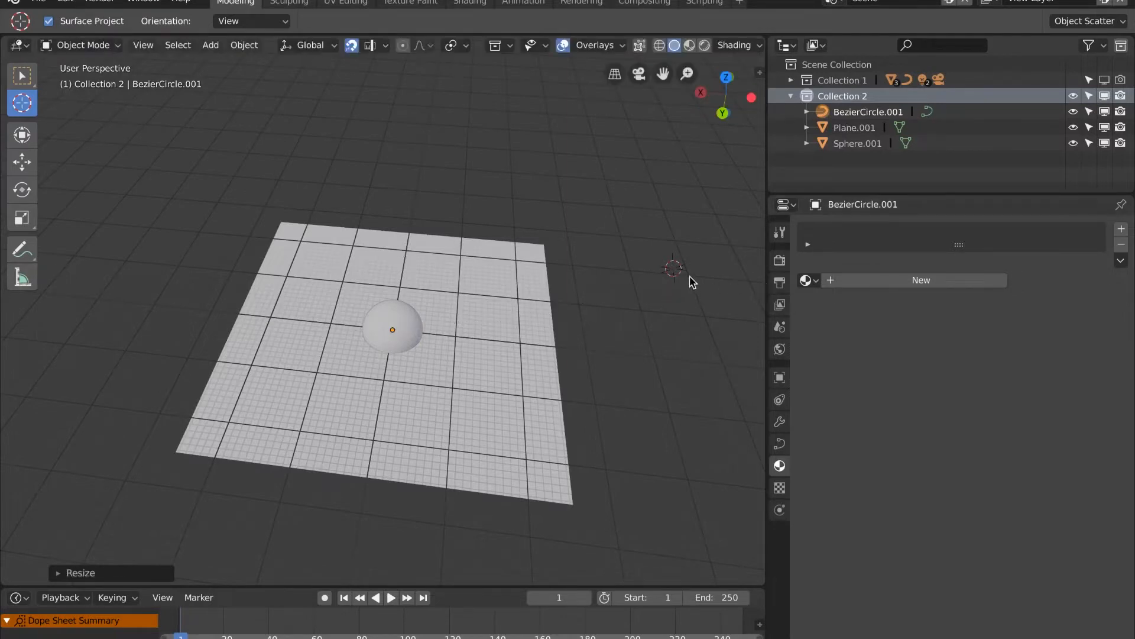
key(ctrl+Tab)
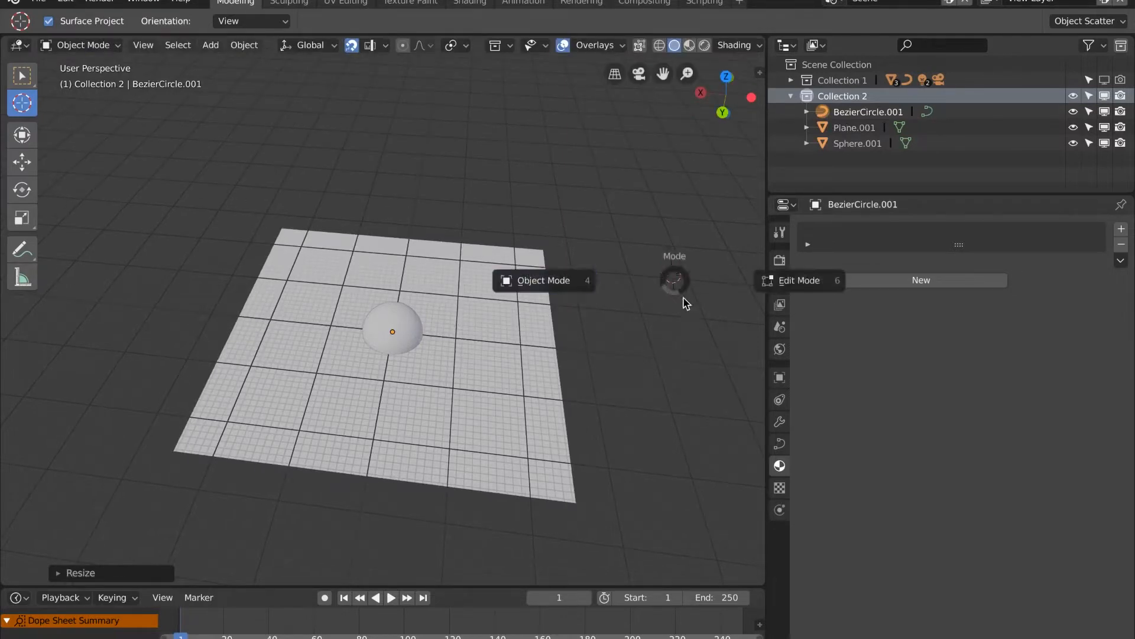
click(805, 283)
middle_drag(641, 322, 555, 362)
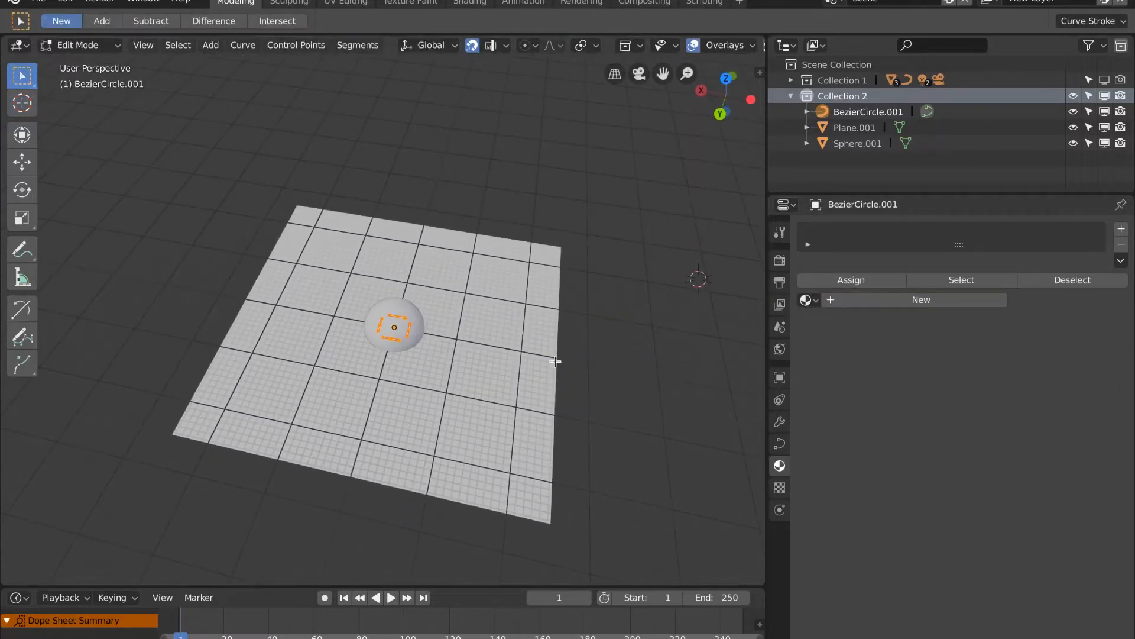
key(s)
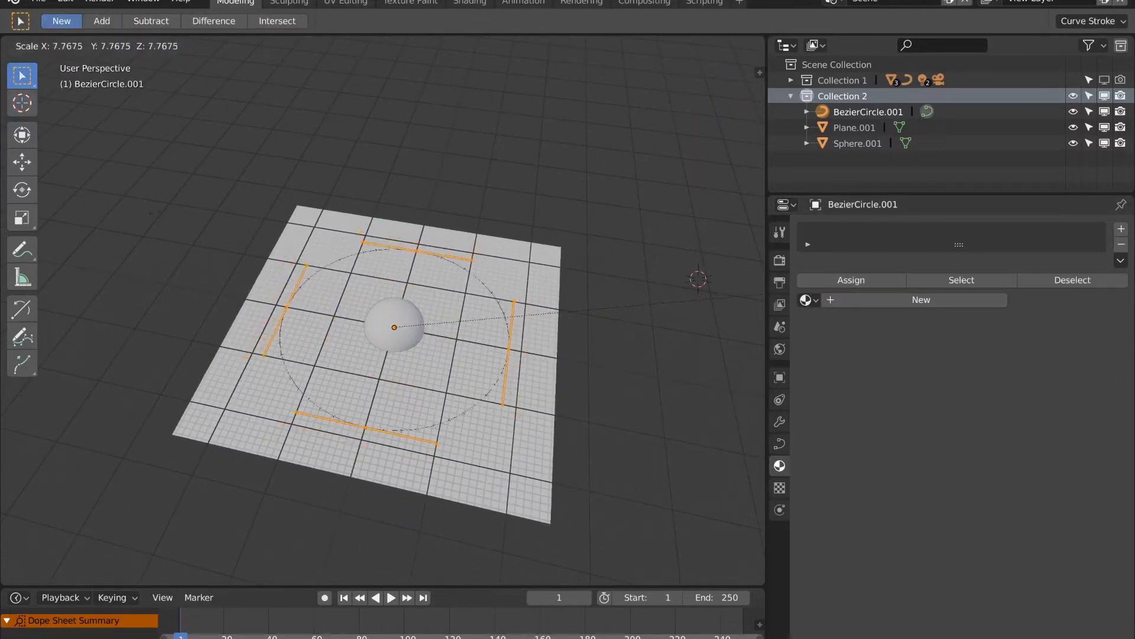
click(144, 245)
Step: Isolate the Bezier circle in local view and rotate one control point's handle to bend the curve inward
middle_drag(657, 309, 601, 385)
key(KP_Divide)
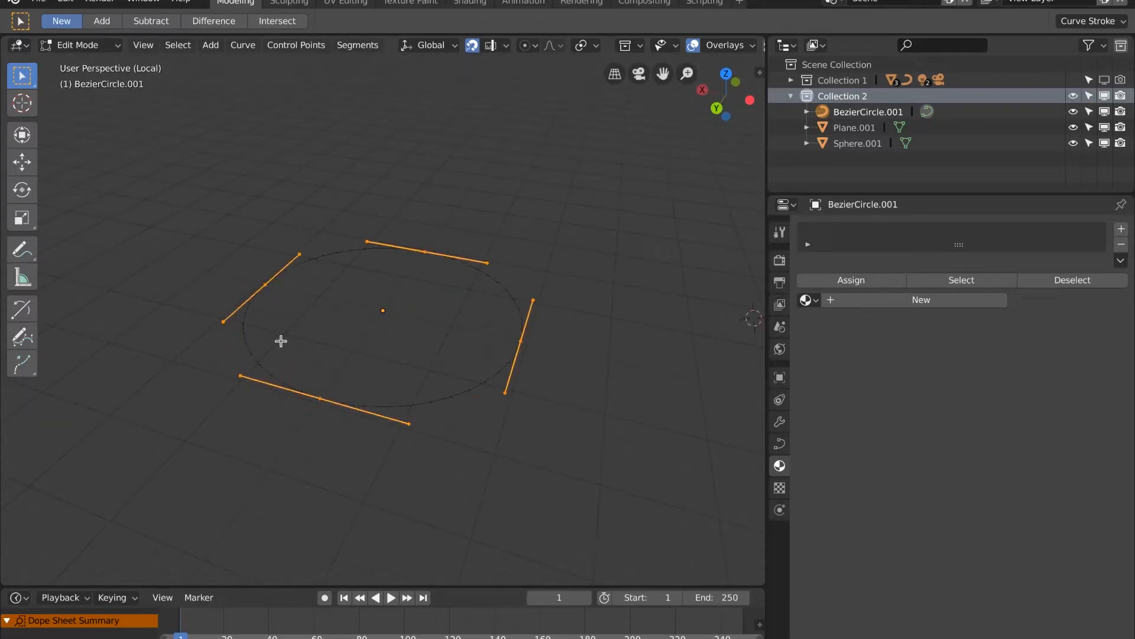
middle_drag(556, 356, 540, 349)
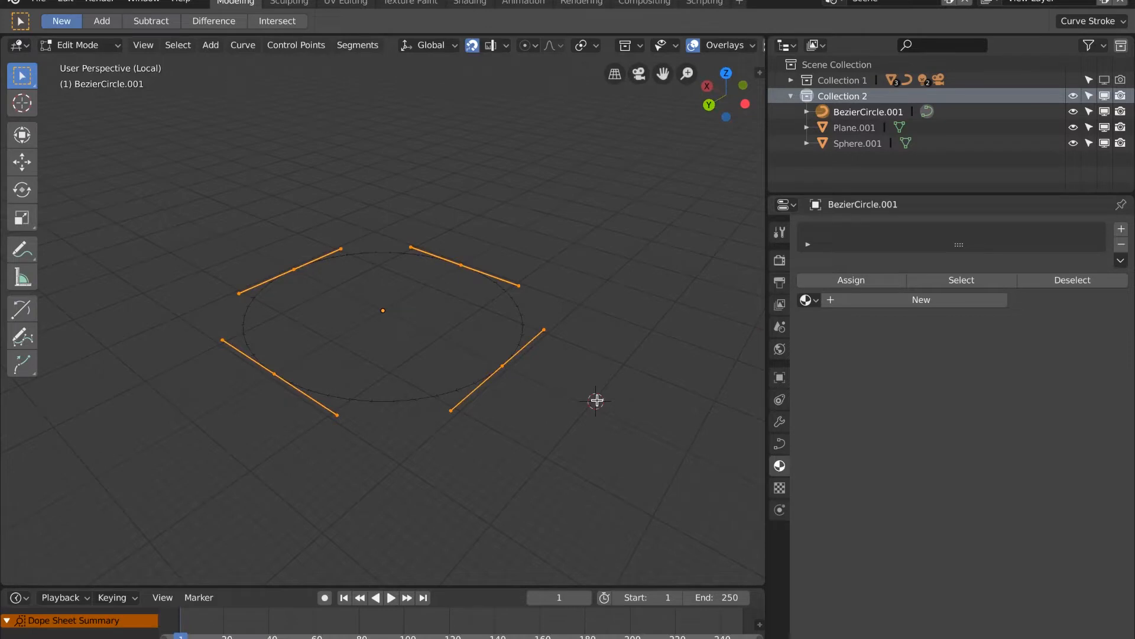
click(597, 400)
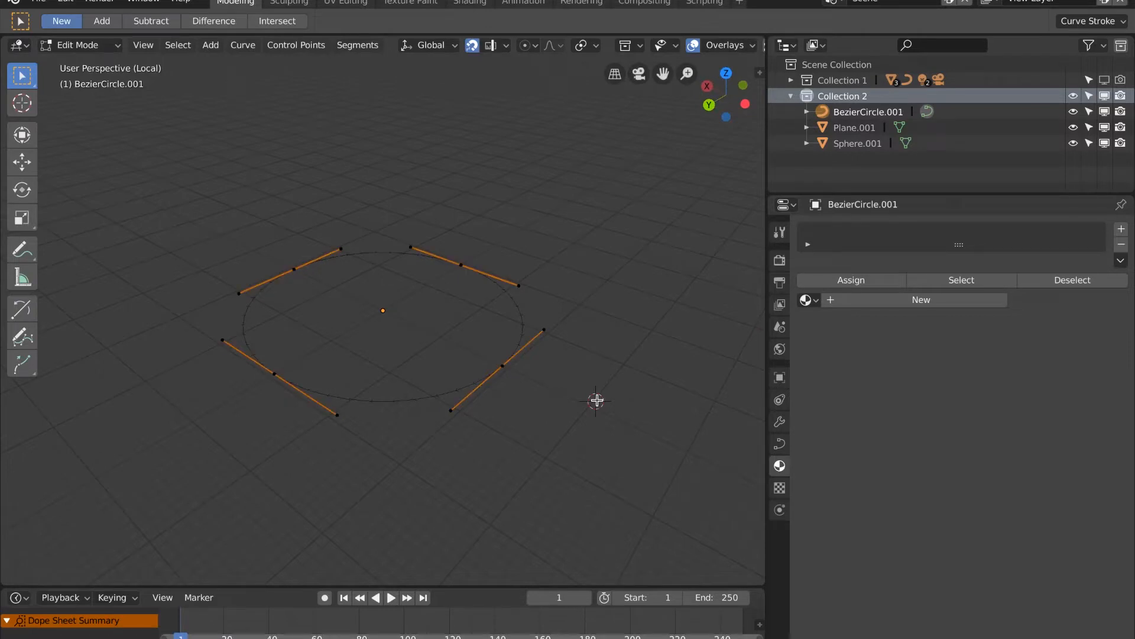
click(543, 330)
key(r)
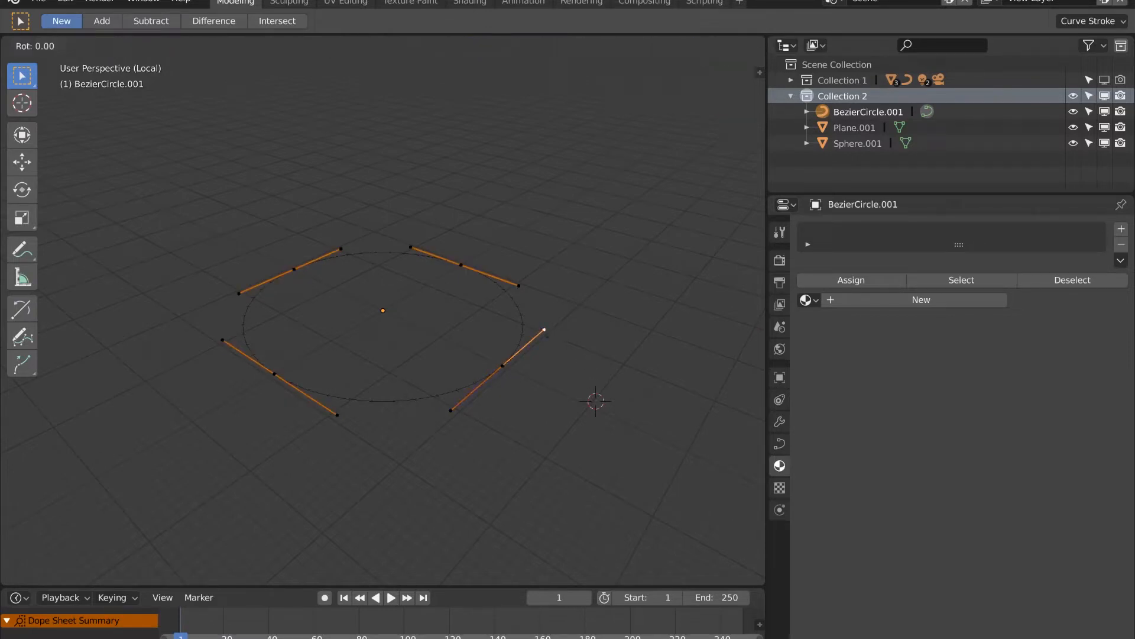
click(539, 424)
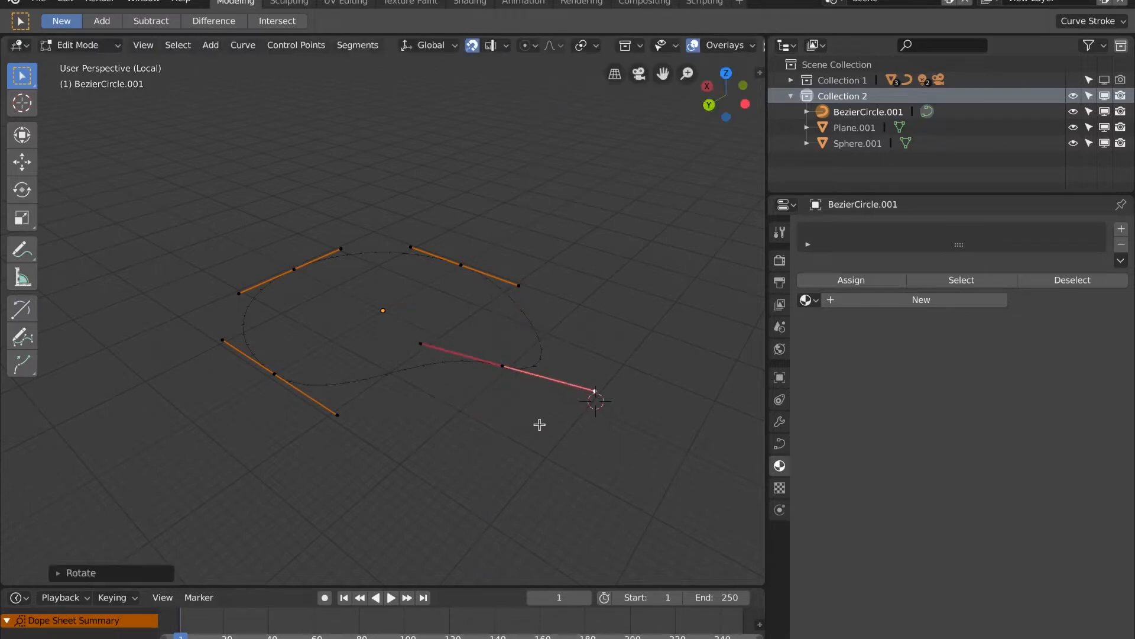
Step: Rotate a second control point's handle around the Z axis to distort the circle further
middle_drag(540, 424, 620, 400)
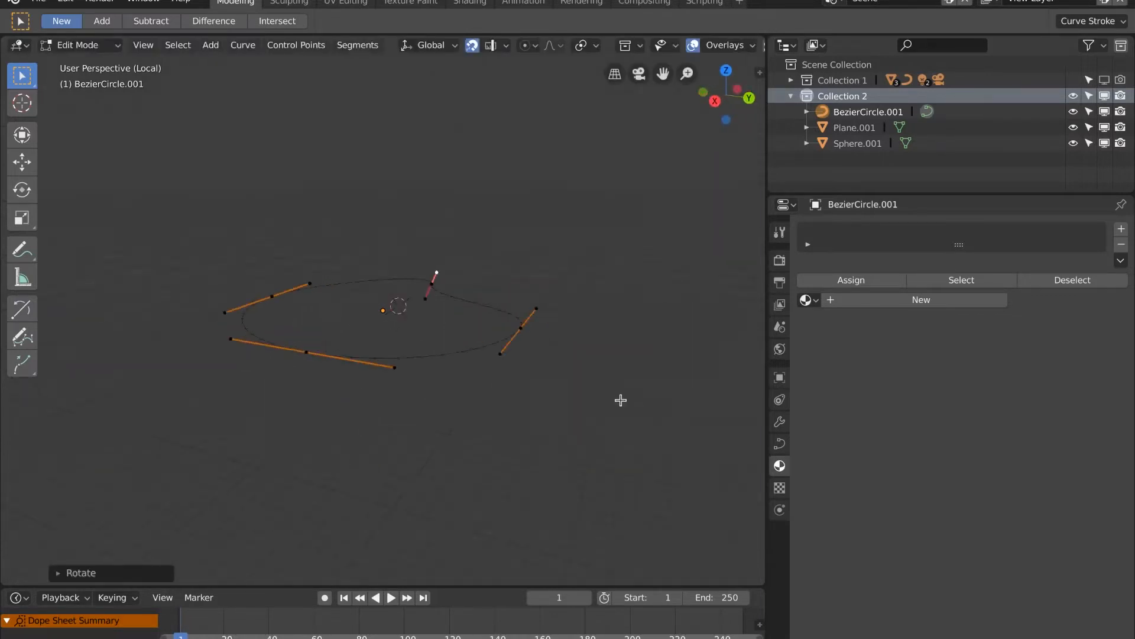
drag(555, 353, 536, 363)
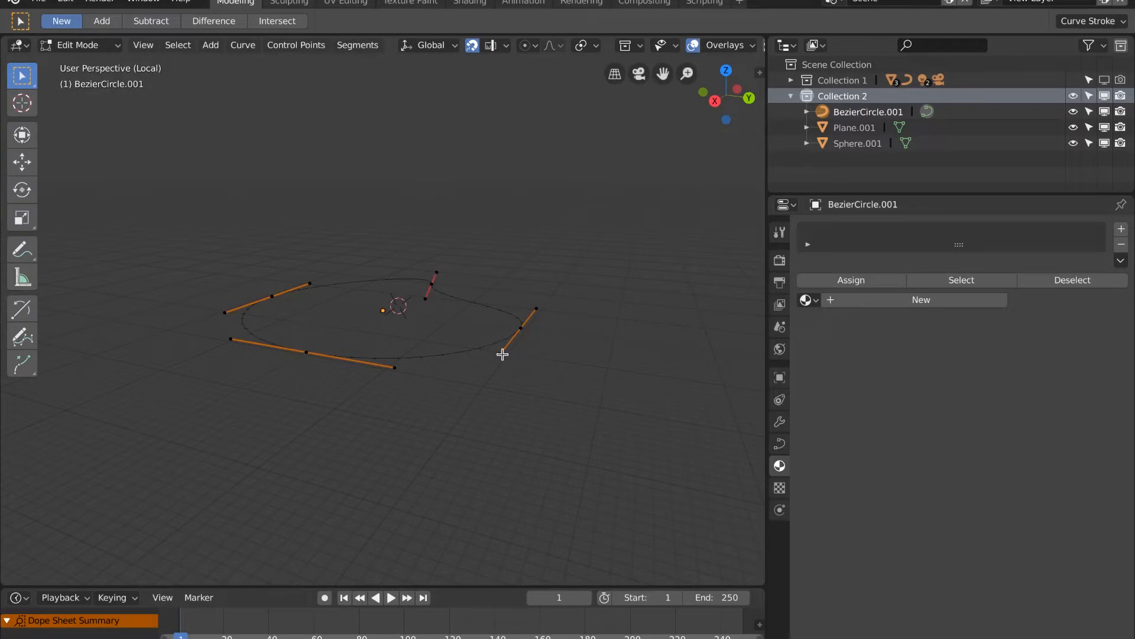
key(r)
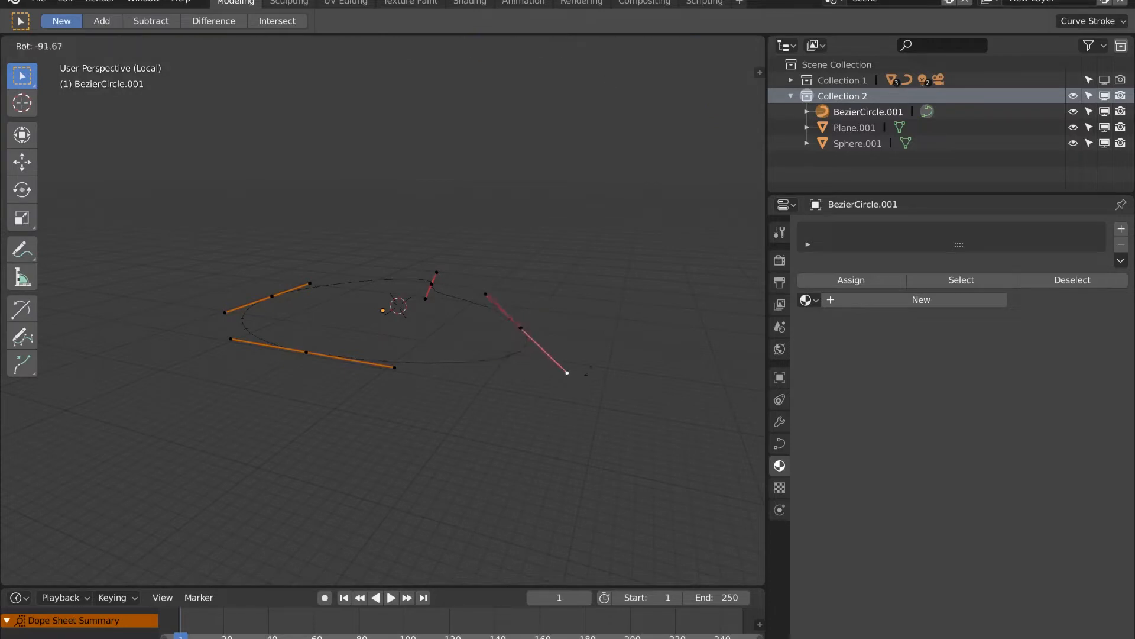
key(z)
click(590, 370)
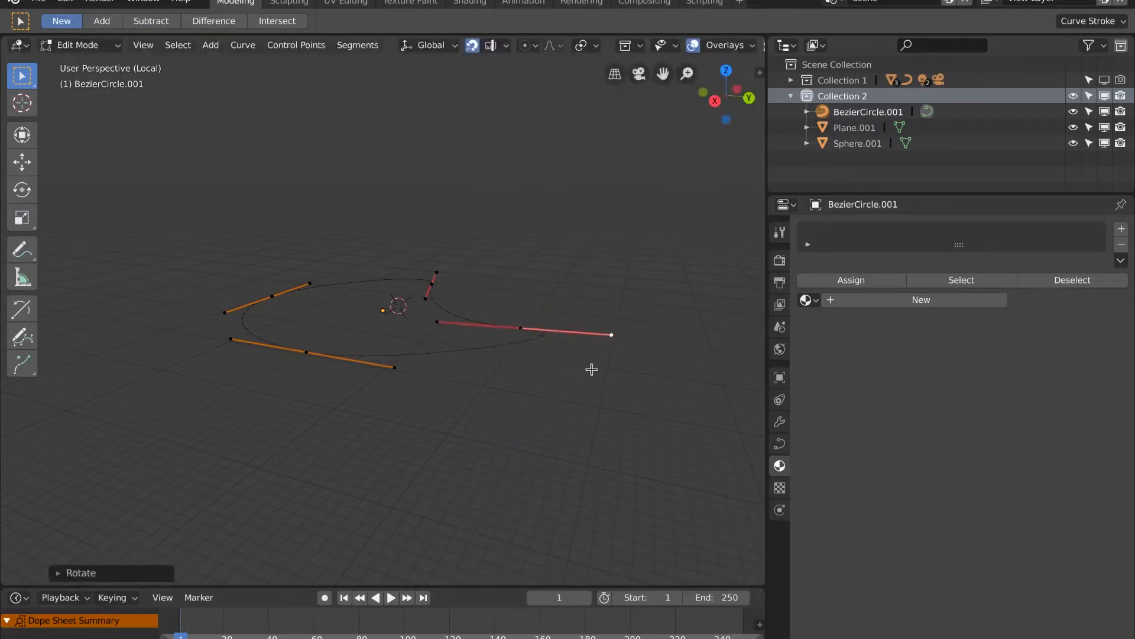
Step: Rotate a third control point's handle about half a turn around global Z and lengthen it to roughly five times its size
middle_drag(590, 370, 447, 388)
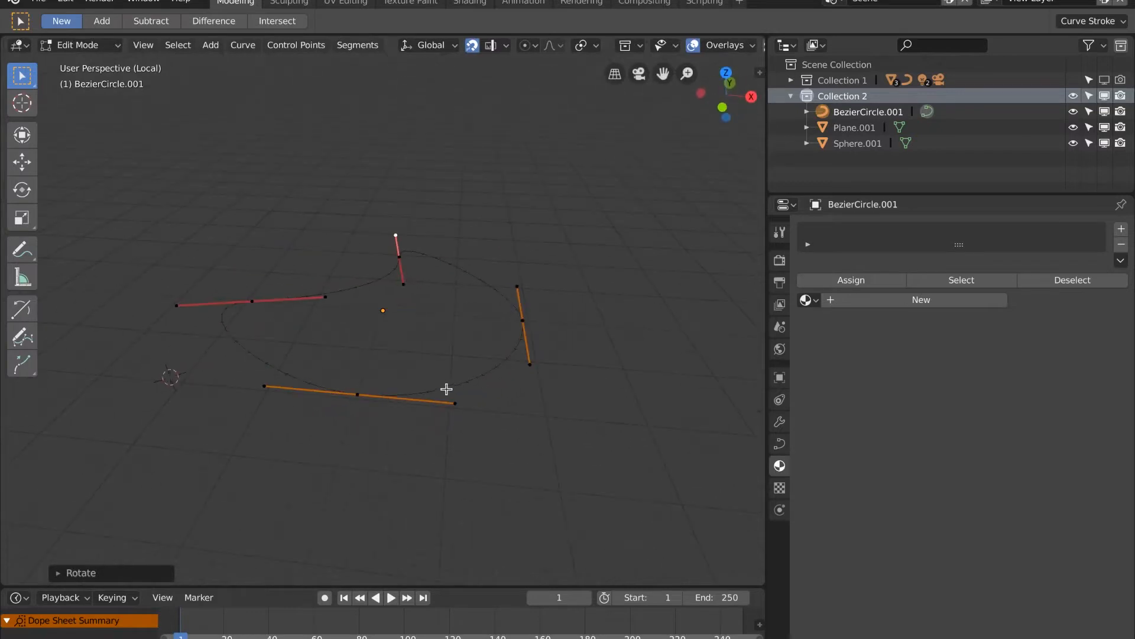
click(454, 407)
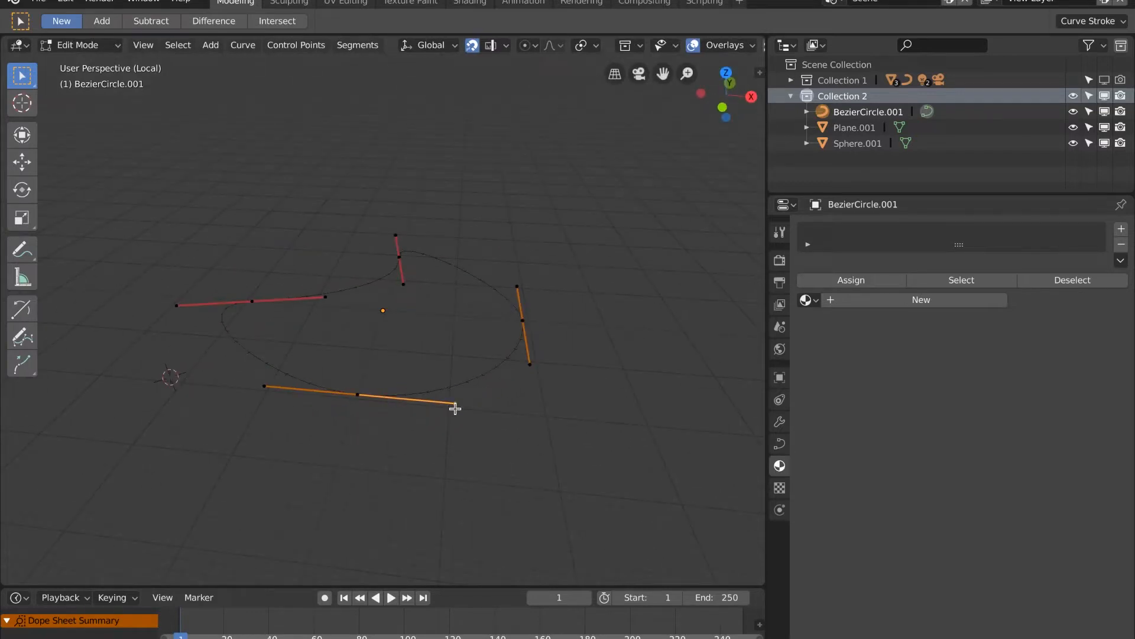
key(r)
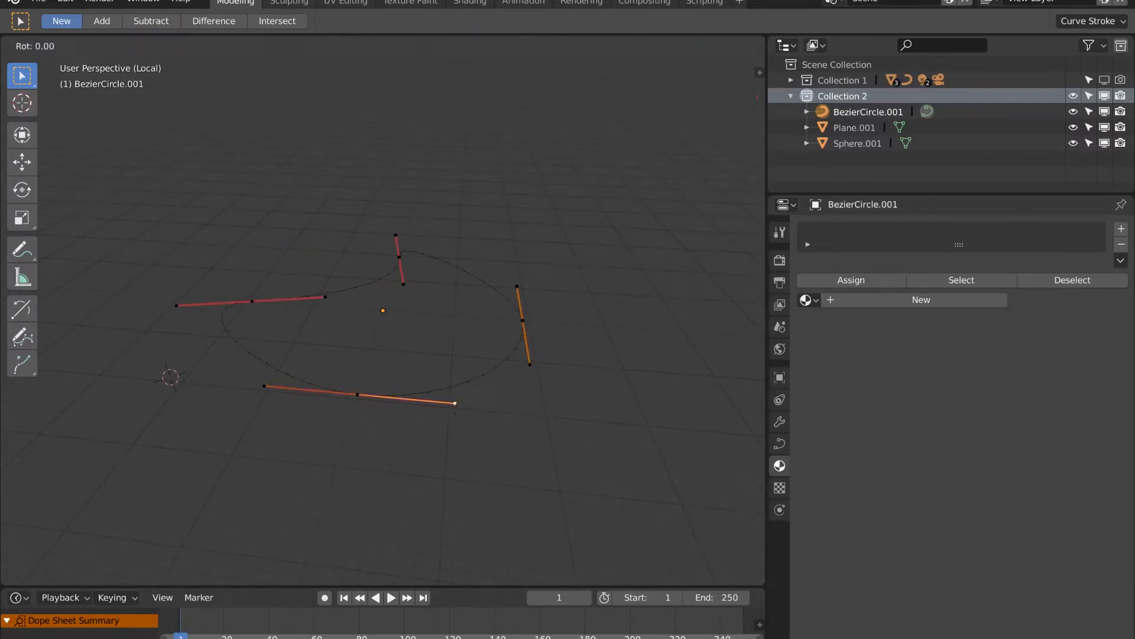
key(z)
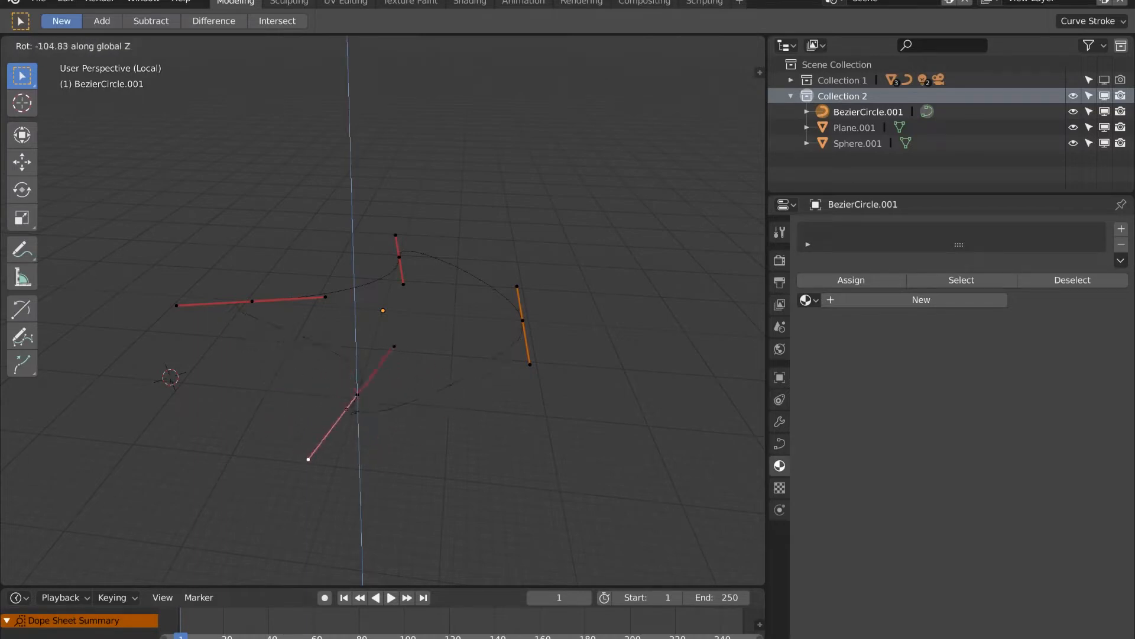
click(316, 386)
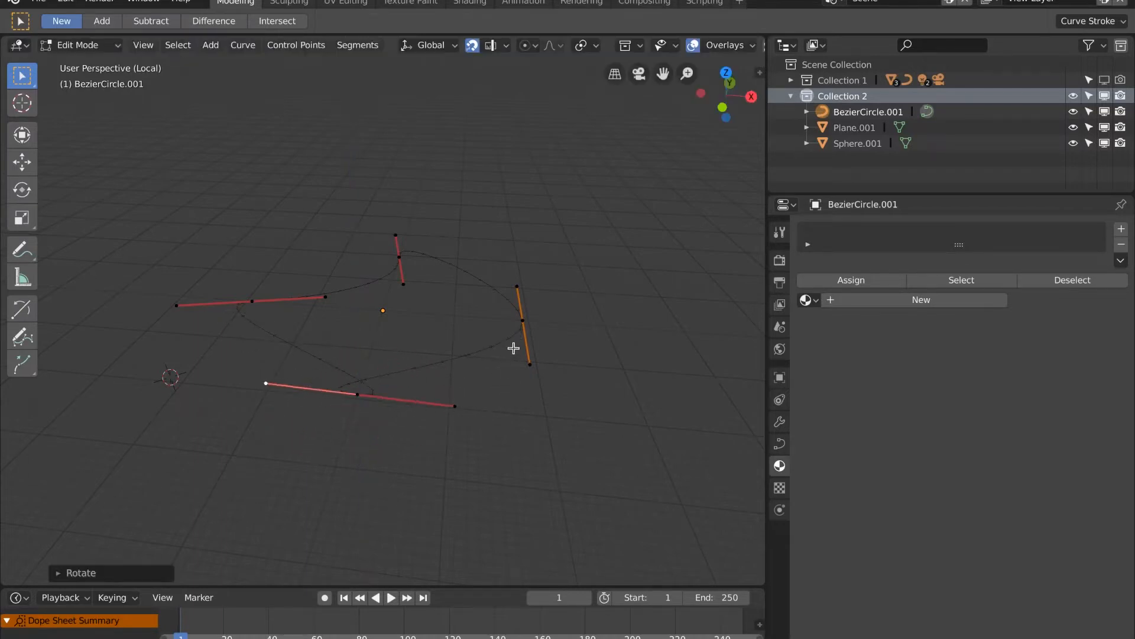
key(s)
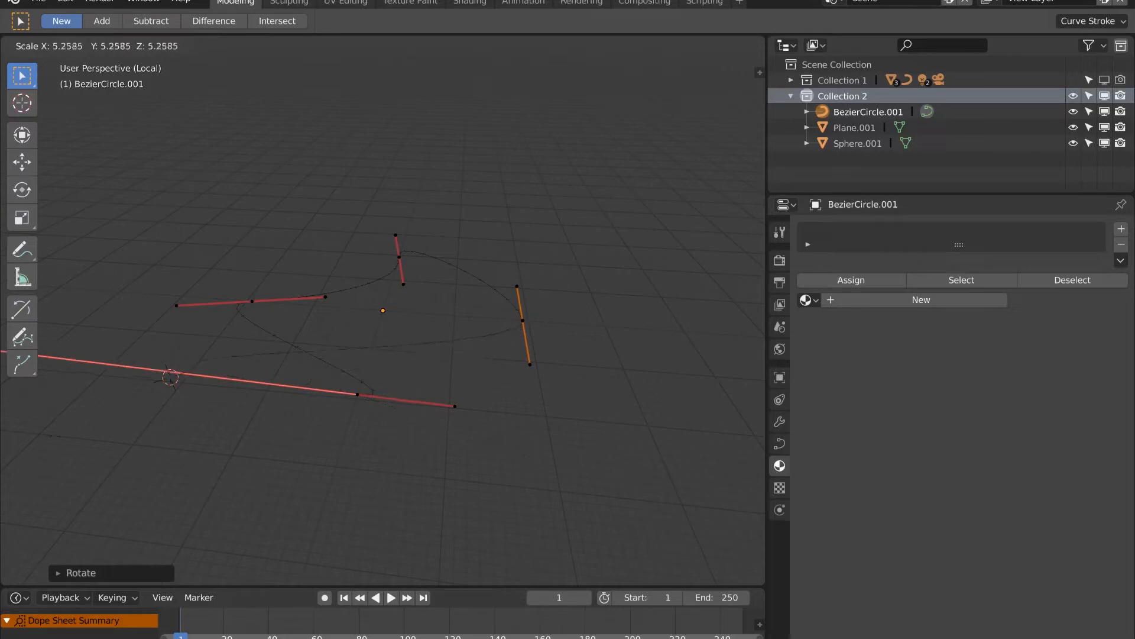
click(801, 436)
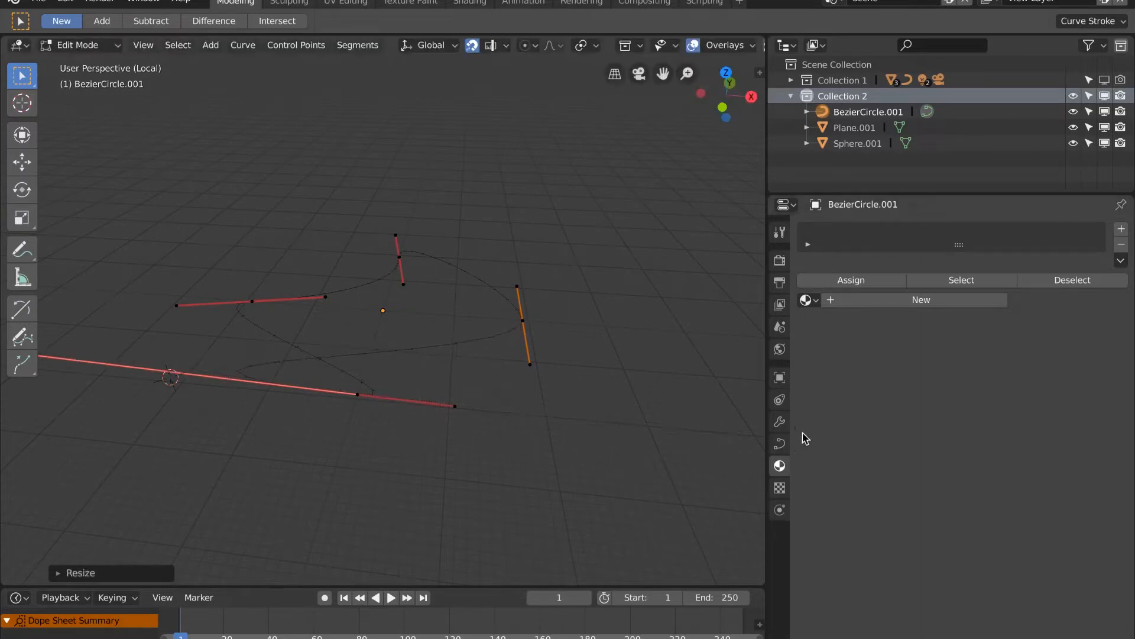
Step: Rotate the handle of the last unmodified control point slightly to finish the irregular path
middle_drag(801, 436, 554, 385)
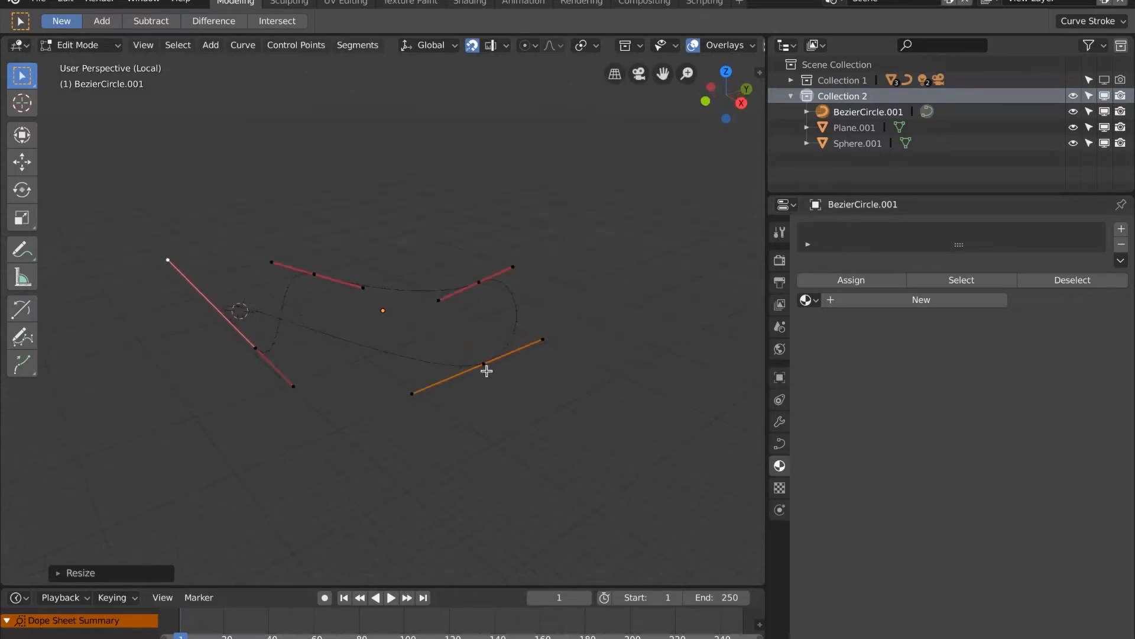
click(421, 391)
key(r)
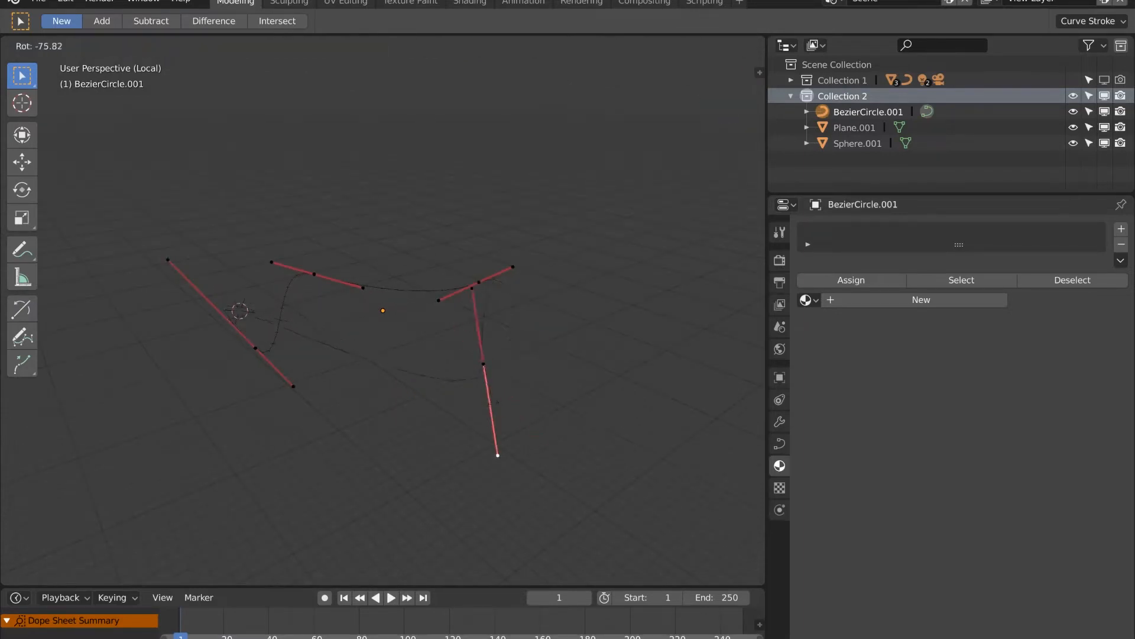
click(443, 373)
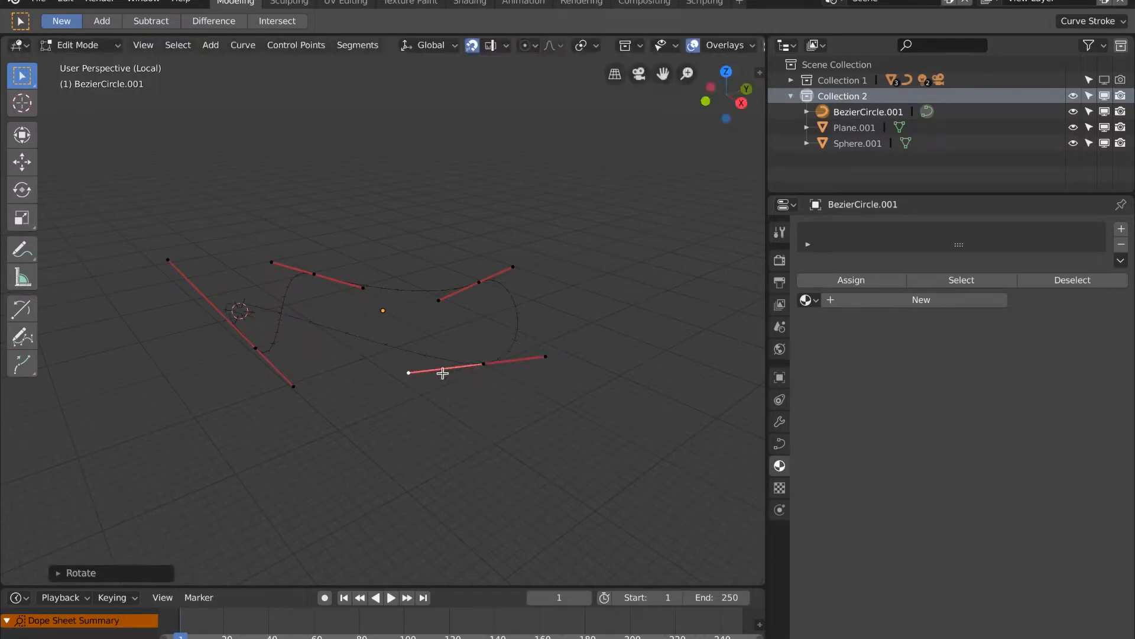
Step: Leave local view and check how the reshaped curve runs around the sphere and over the plane
middle_drag(442, 374, 481, 404)
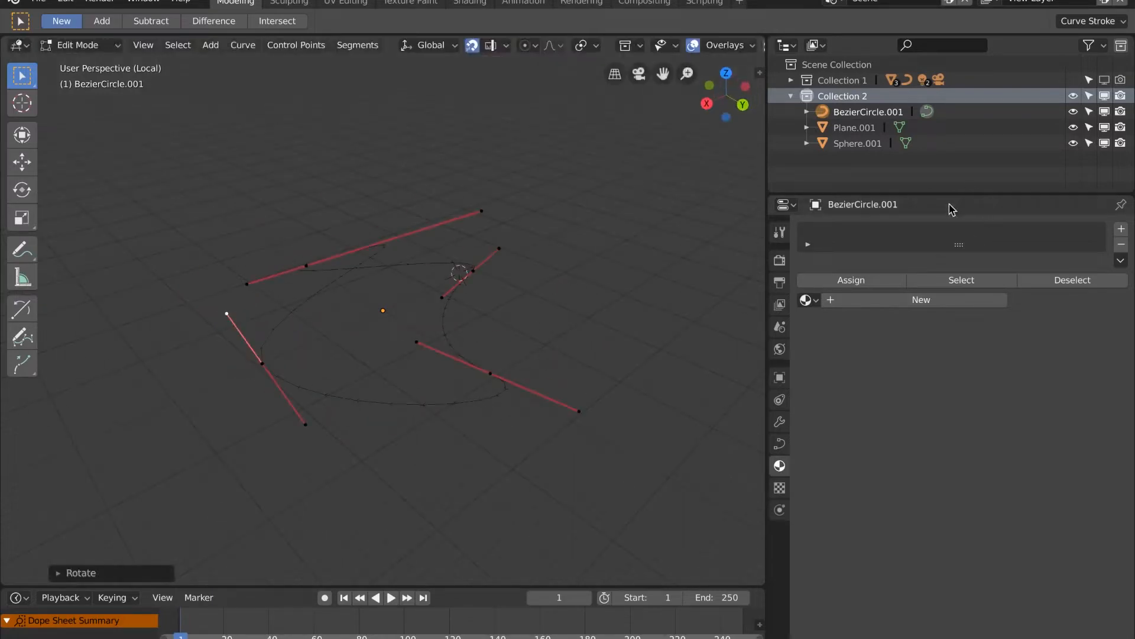
key(KP_Divide)
scroll(586, 352, down, 3)
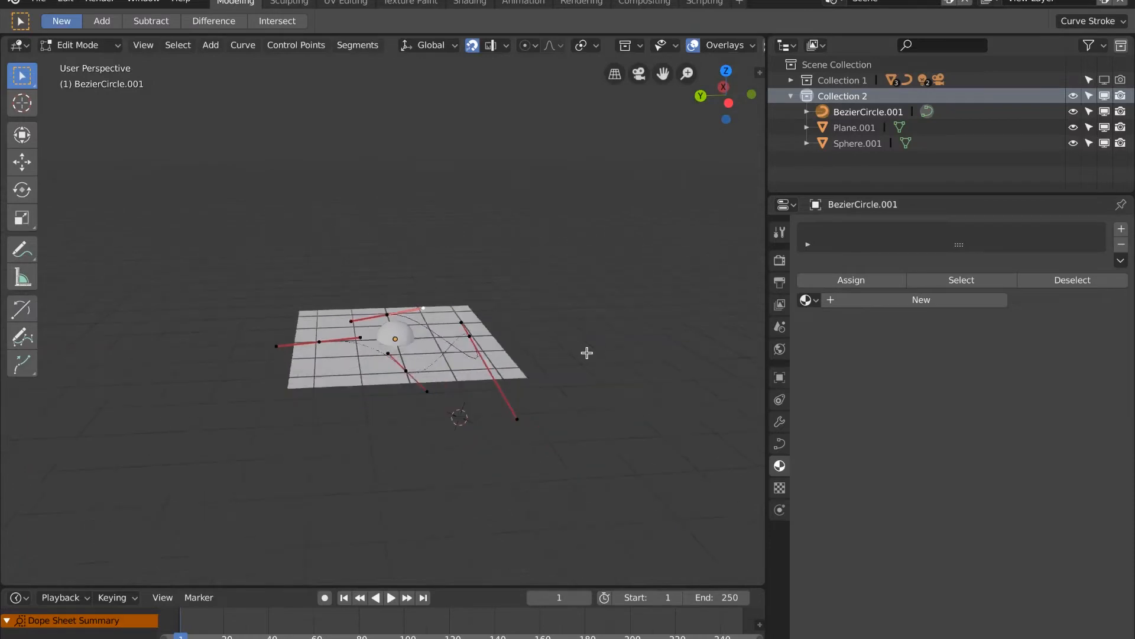
scroll(568, 359, up, 6)
scroll(569, 359, down, 4)
middle_drag(590, 339, 586, 365)
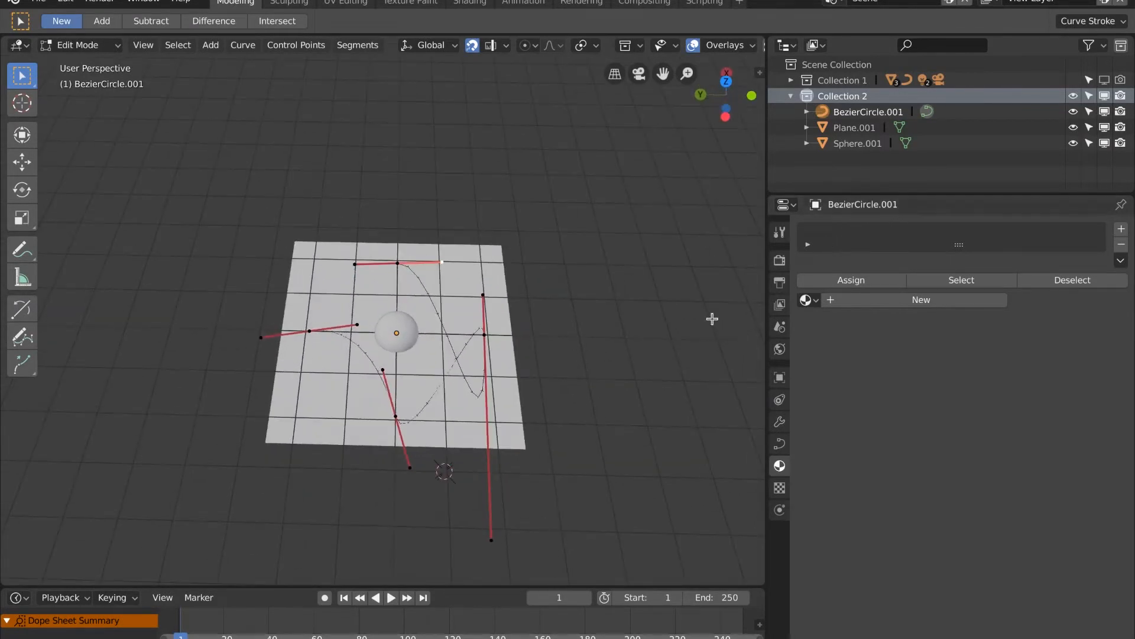
Step: Try to move the control point with the long handle outward along global Y, past the plane's edge
click(486, 334)
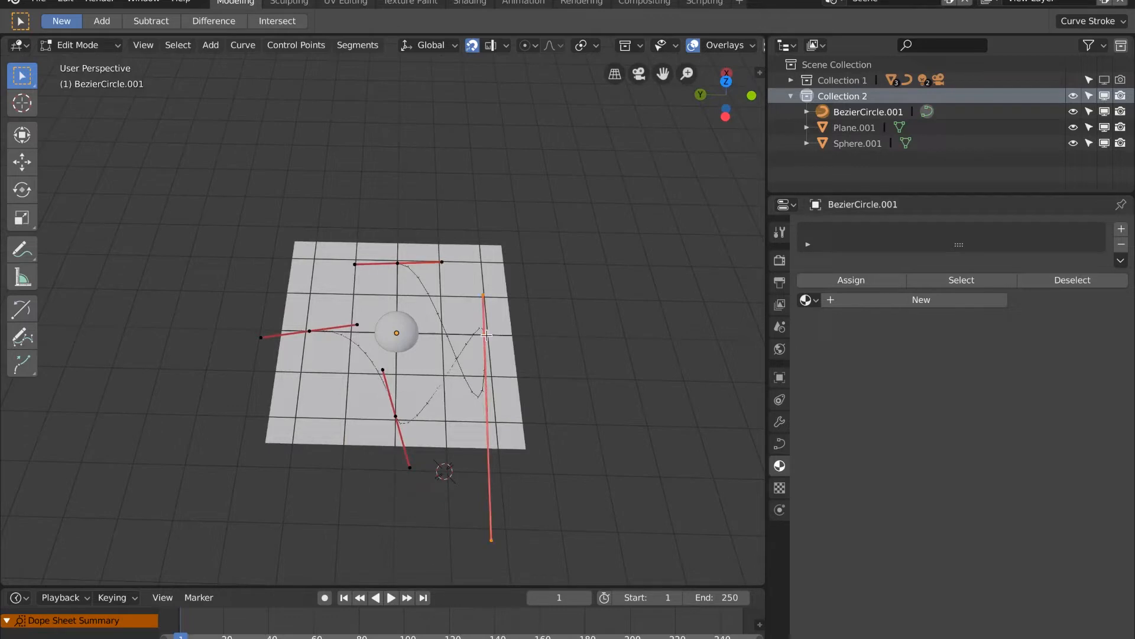
key(g)
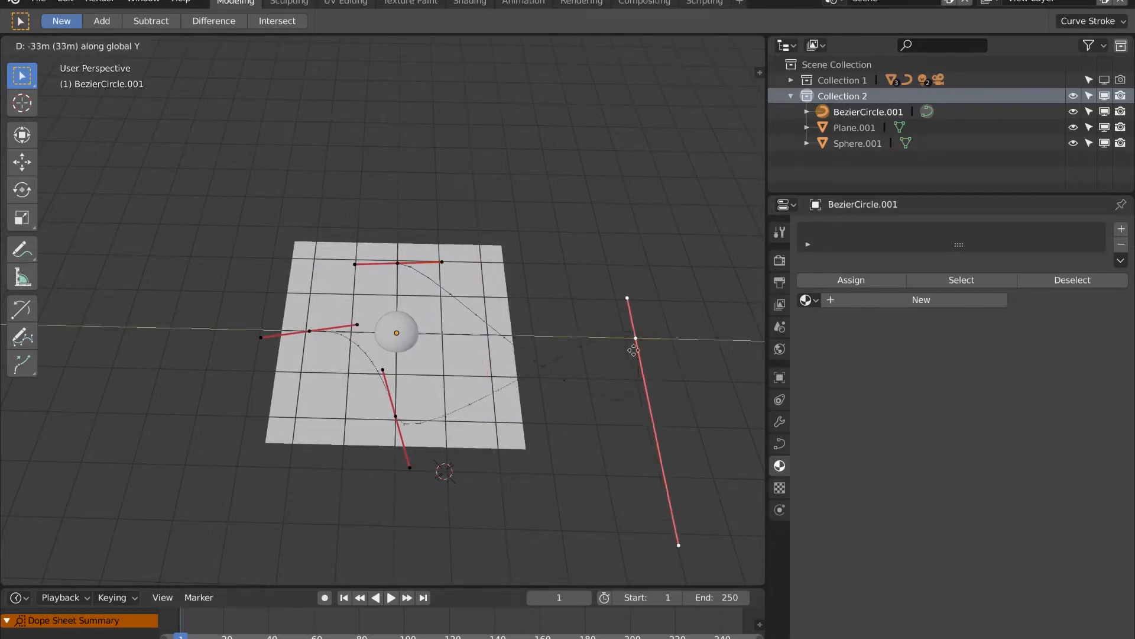
click(580, 349)
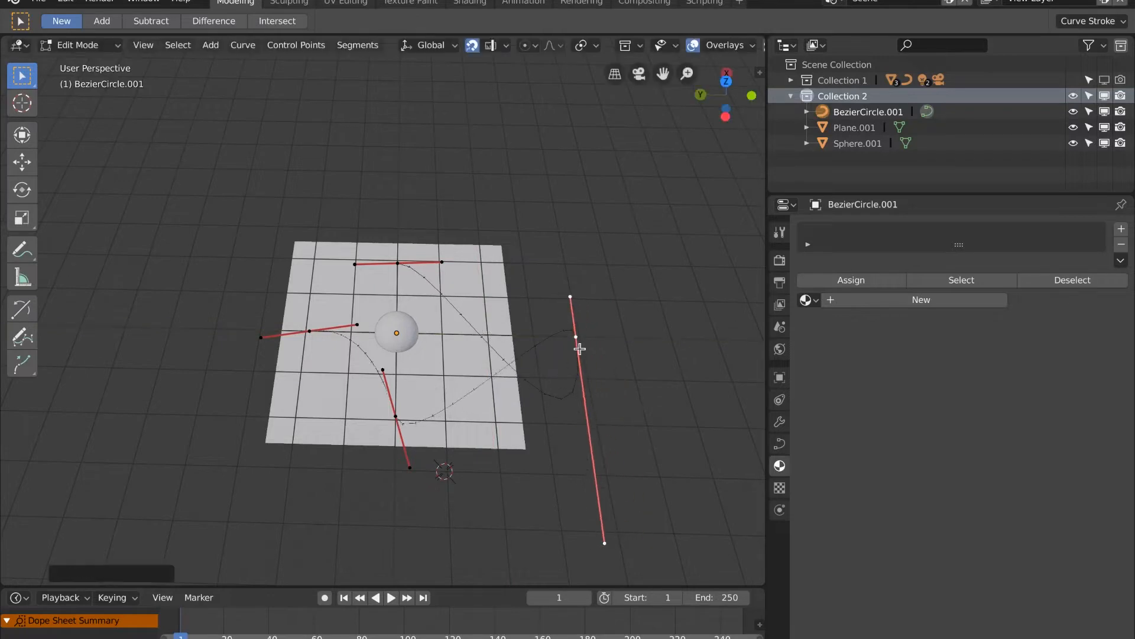
Step: Try to move the control point on the opposite side of the sphere about 11 m outward along global Y
click(310, 332)
key(g)
key(y)
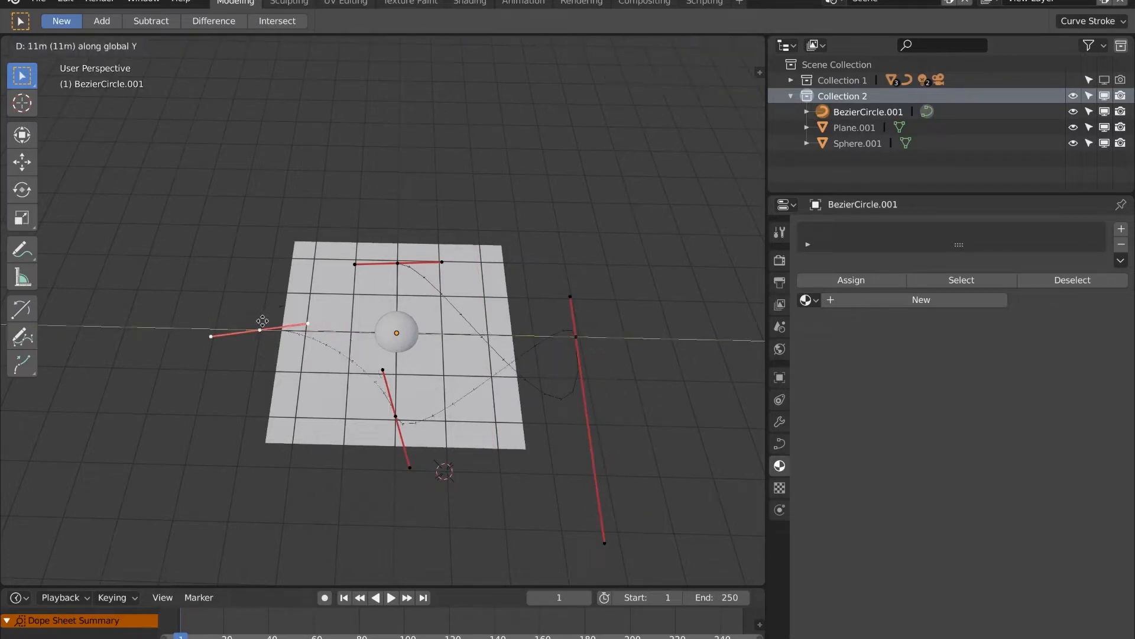
click(261, 323)
middle_drag(261, 323, 443, 329)
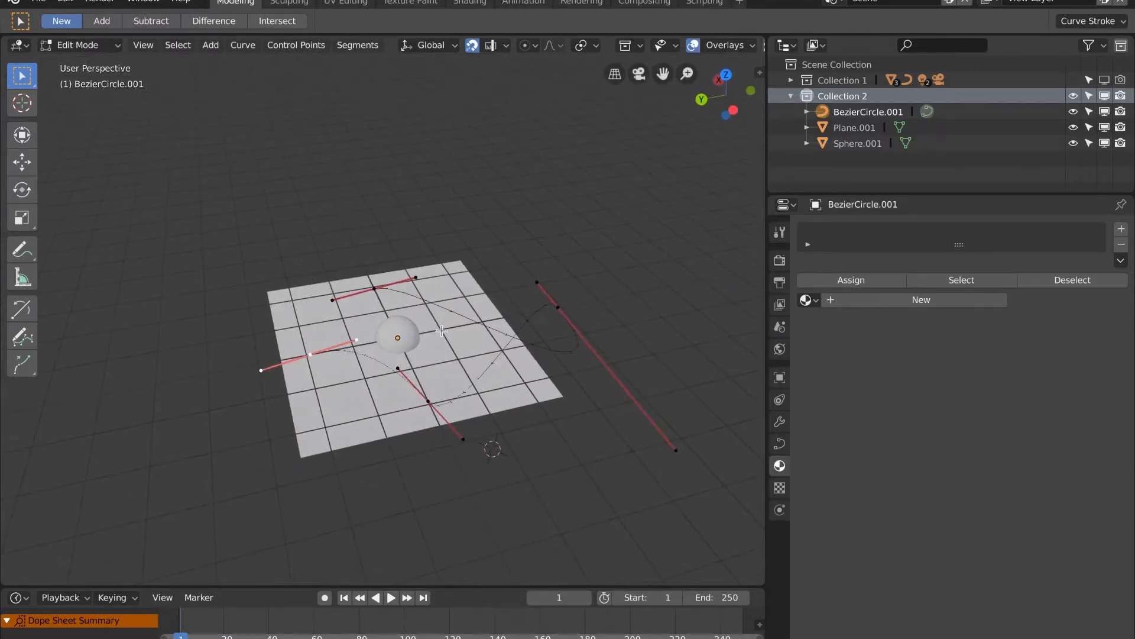
Step: Undo the outward moves of both control points along global Y
right_click(442, 330)
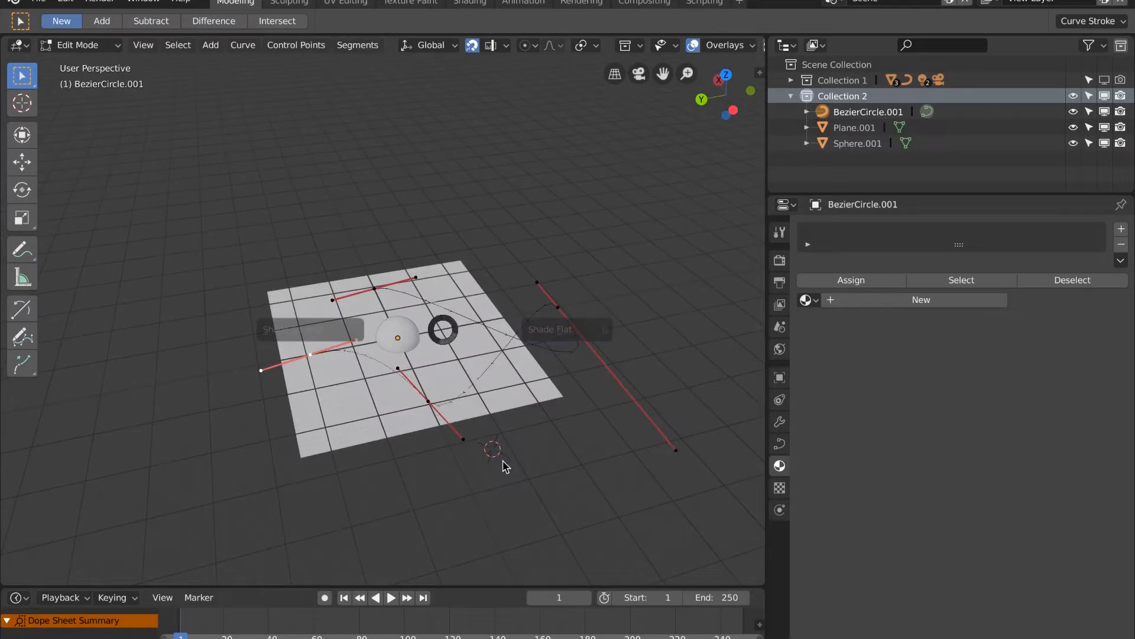
key(Escape)
key(ctrl+z)
key(ctrl+z)
key(ctrl+z)
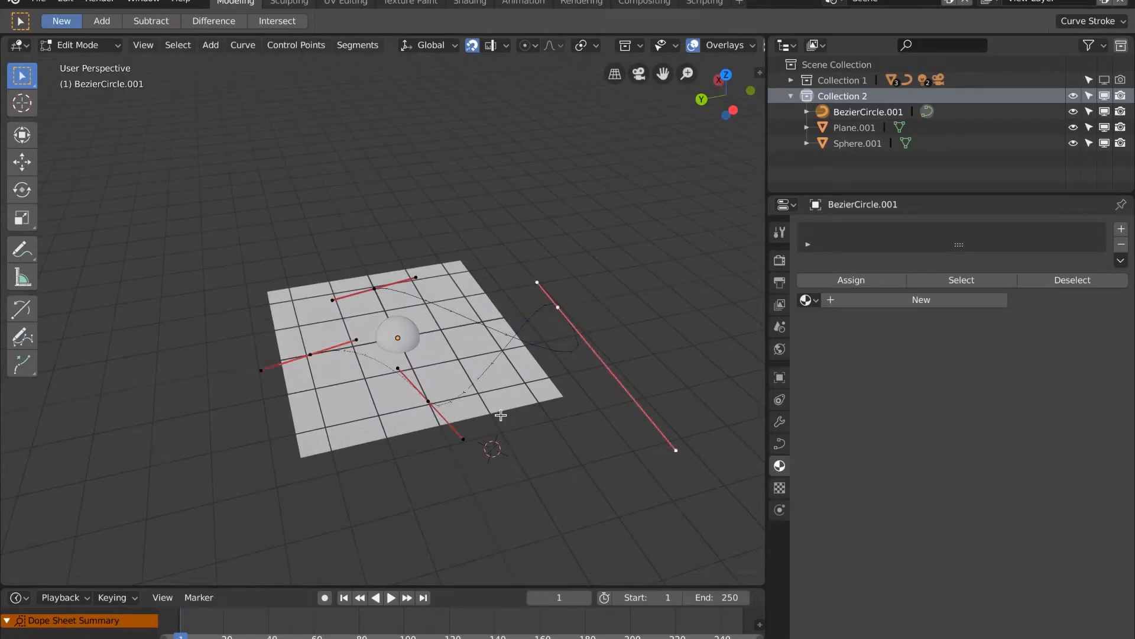
Step: Try to raise the control point opposite the long handle along global Z, above the plane
click(315, 352)
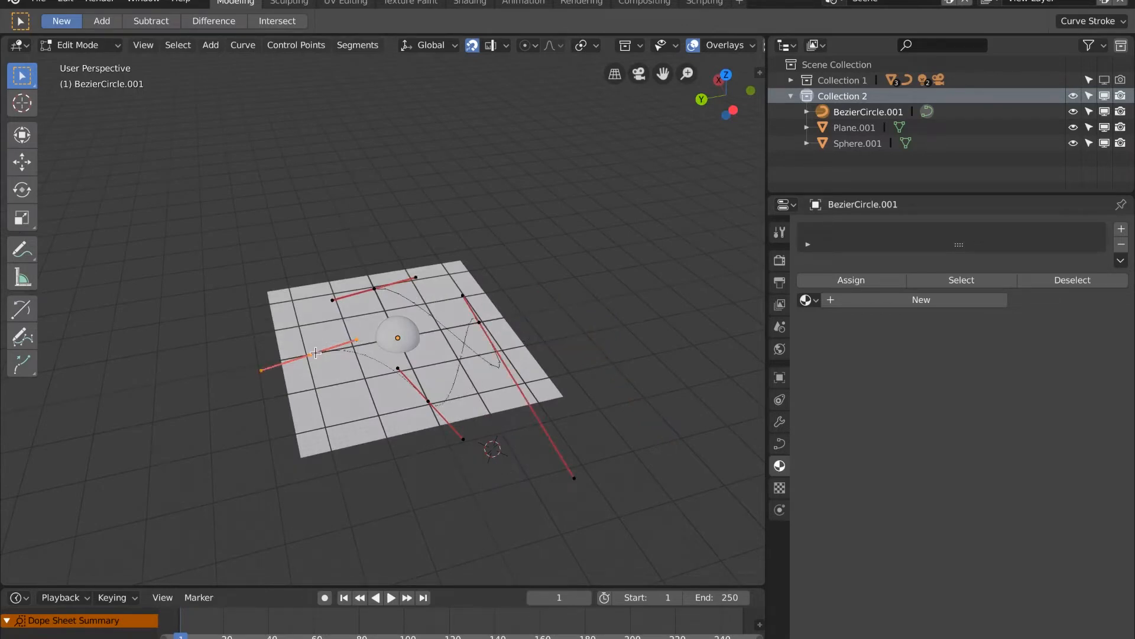
middle_drag(402, 440, 464, 440)
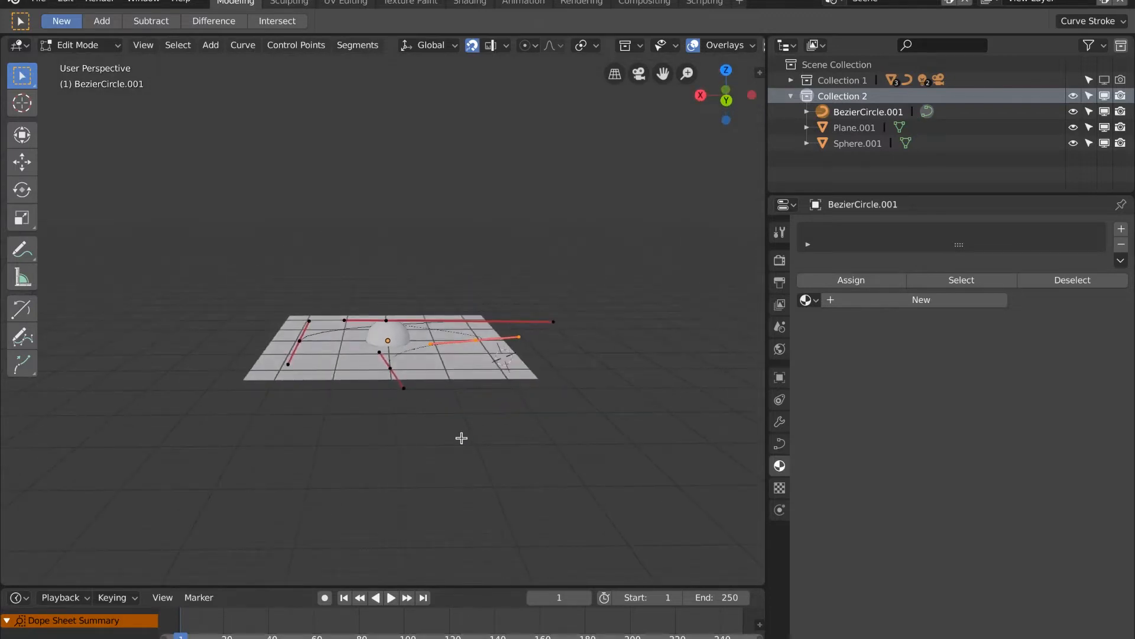
key(g)
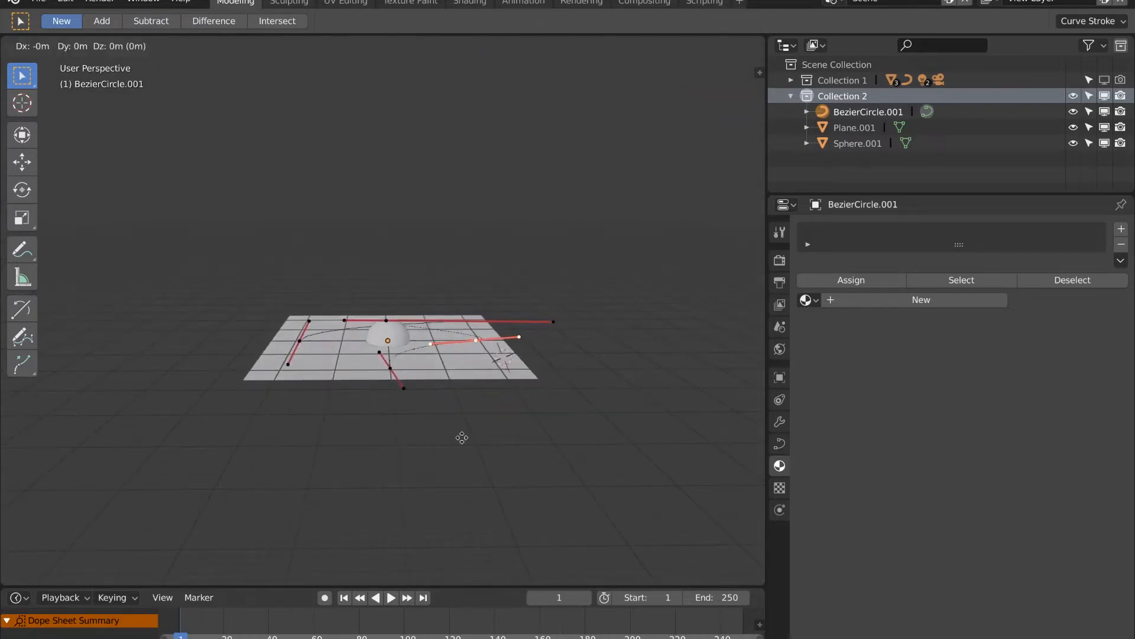
key(z)
click(400, 392)
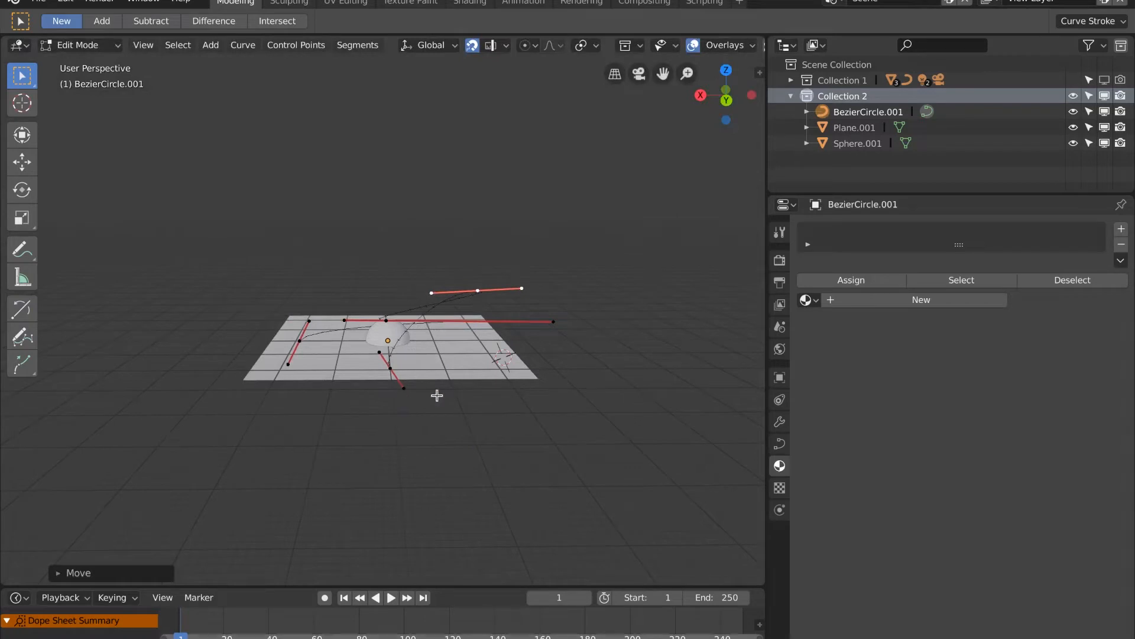
Step: Undo the raise of the control point and the preceding edit to the last control point's handle
key(ctrl+z)
key(ctrl+z)
key(ctrl+z)
key(ctrl+z)
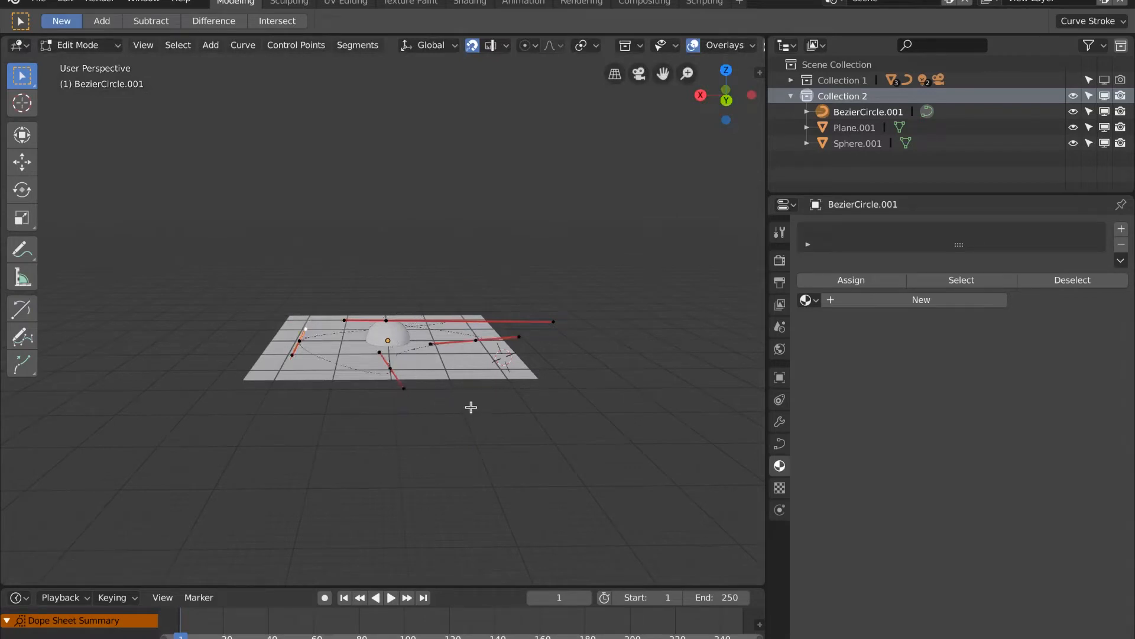
Step: Try to move the control point opposite the long handle outward along global Y
middle_drag(470, 407, 298, 338)
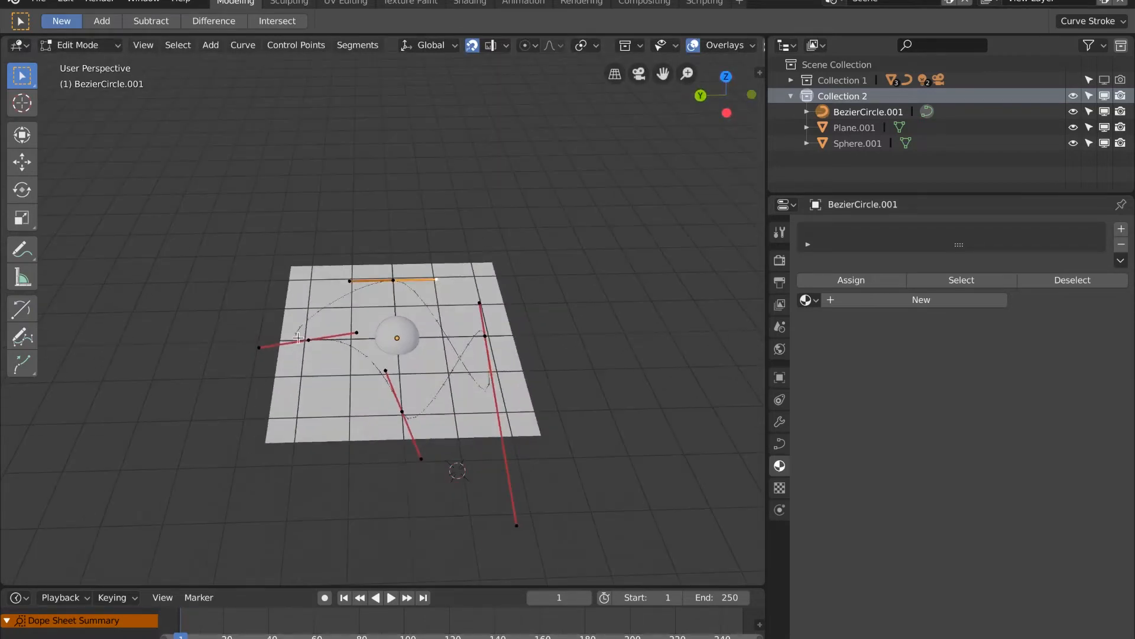
click(305, 340)
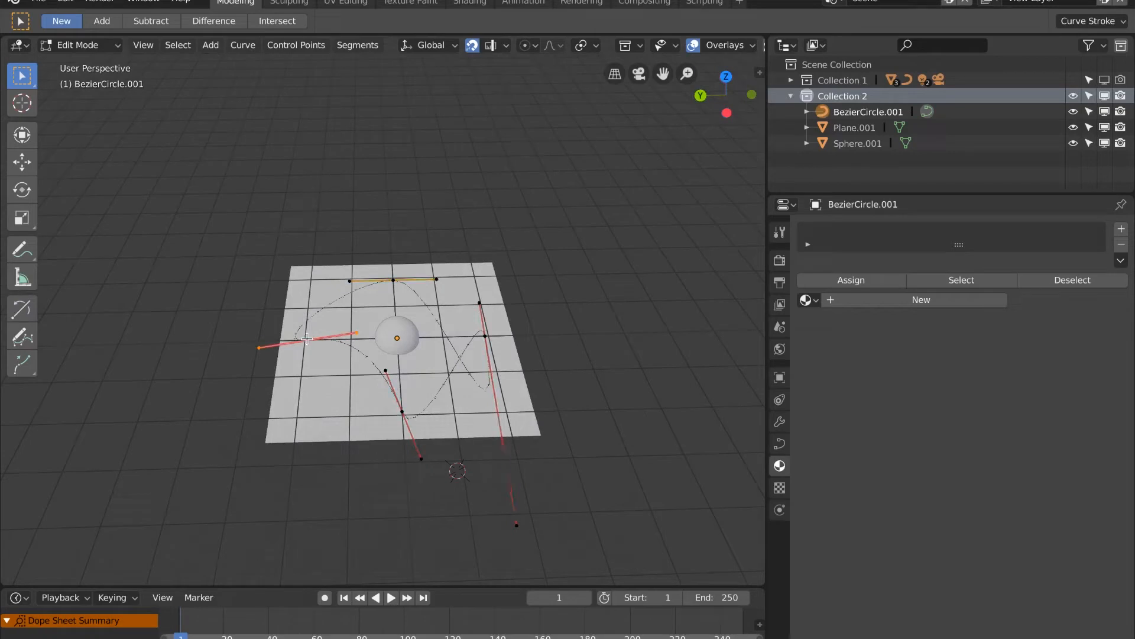
key(g)
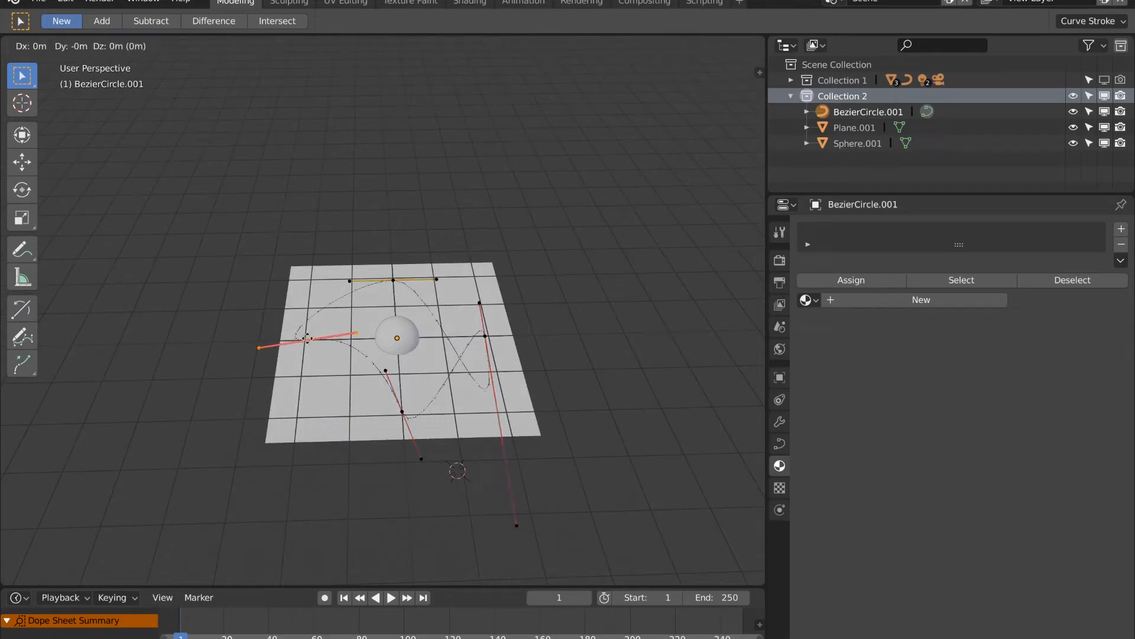
key(y)
click(264, 336)
middle_drag(343, 406, 354, 411)
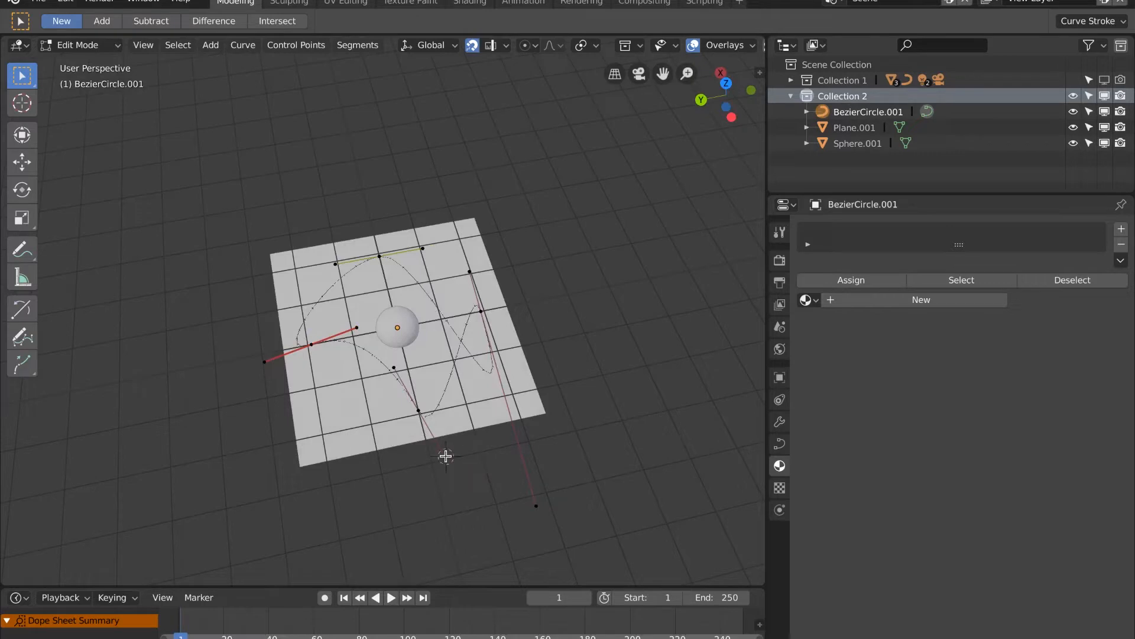
key(a)
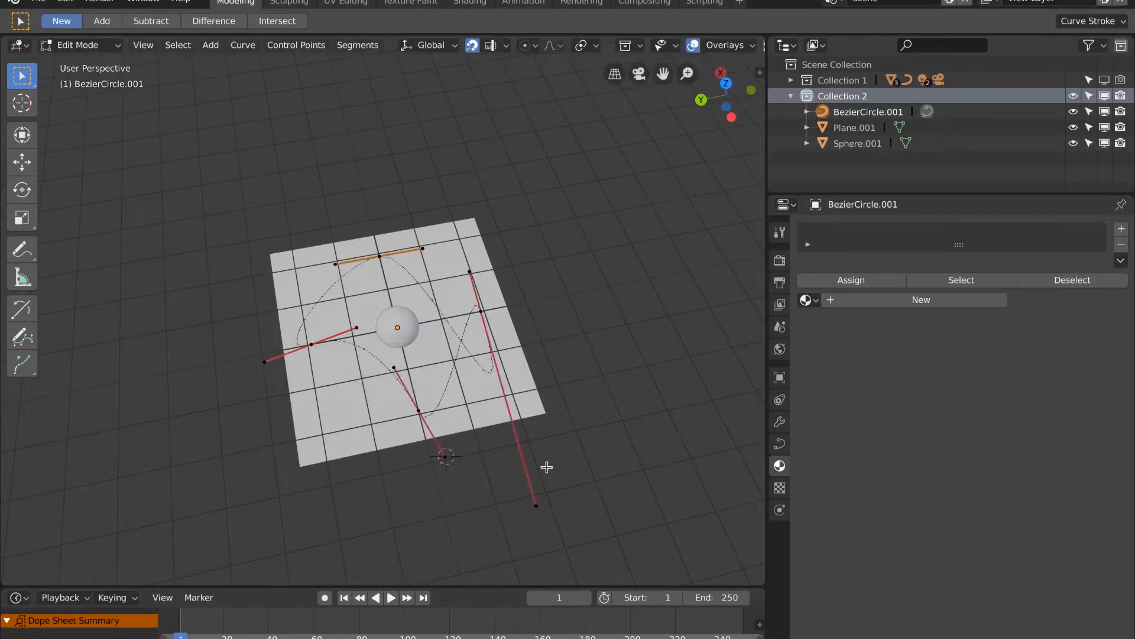
middle_drag(547, 468, 530, 443)
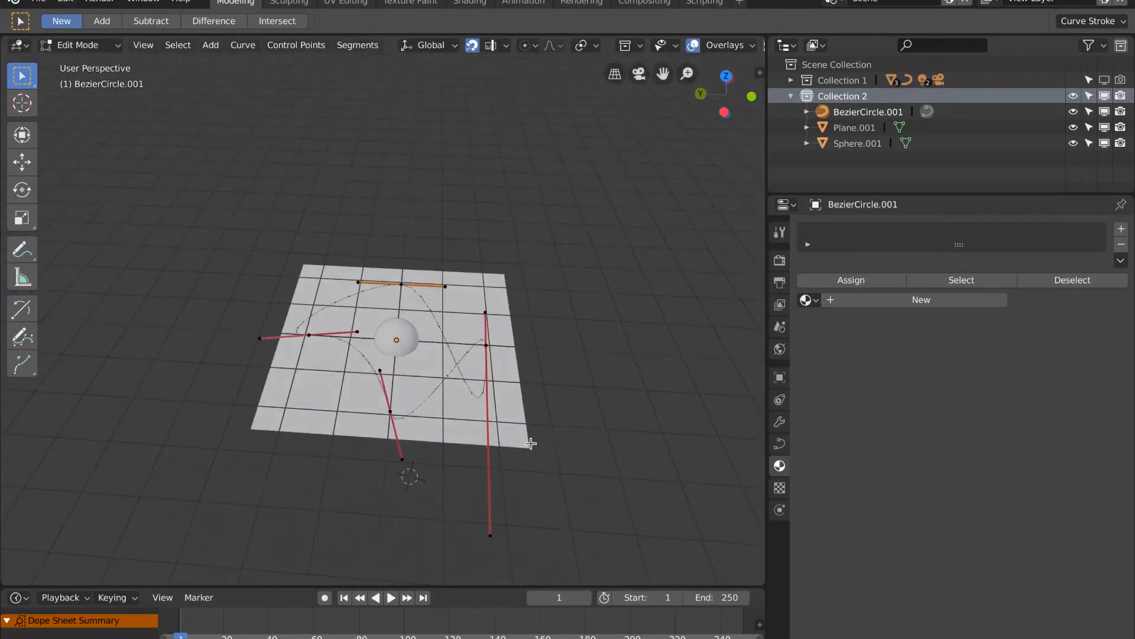
click(846, 144)
key(s)
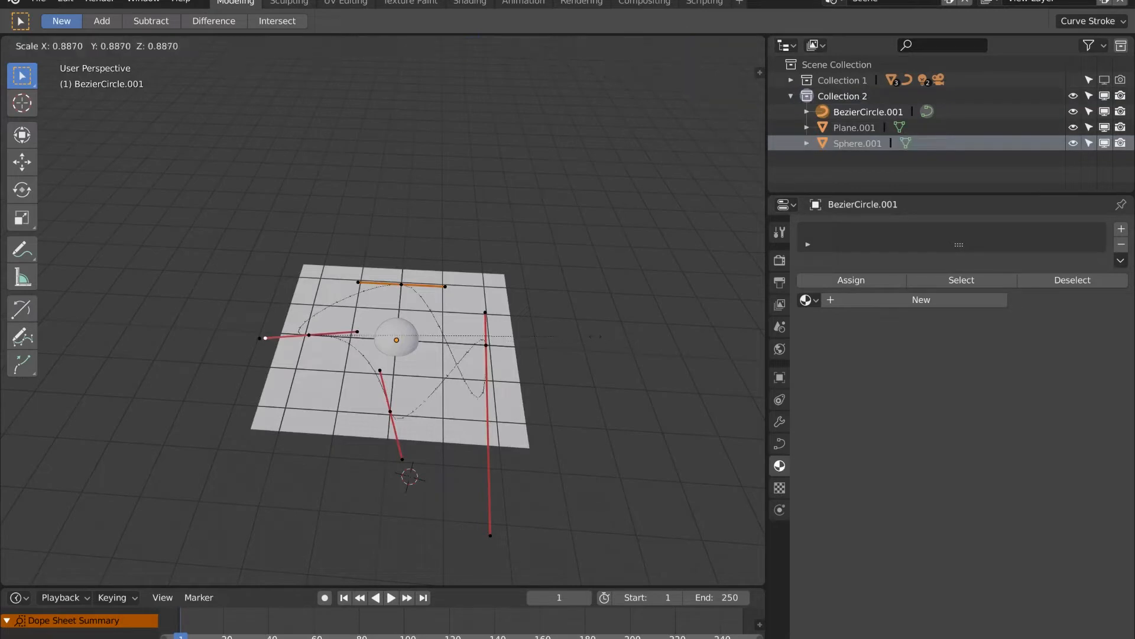
click(594, 335)
Step: Switch to Object Mode and scale Sphere.001 down to about half its size
key(ctrl+Tab)
click(494, 347)
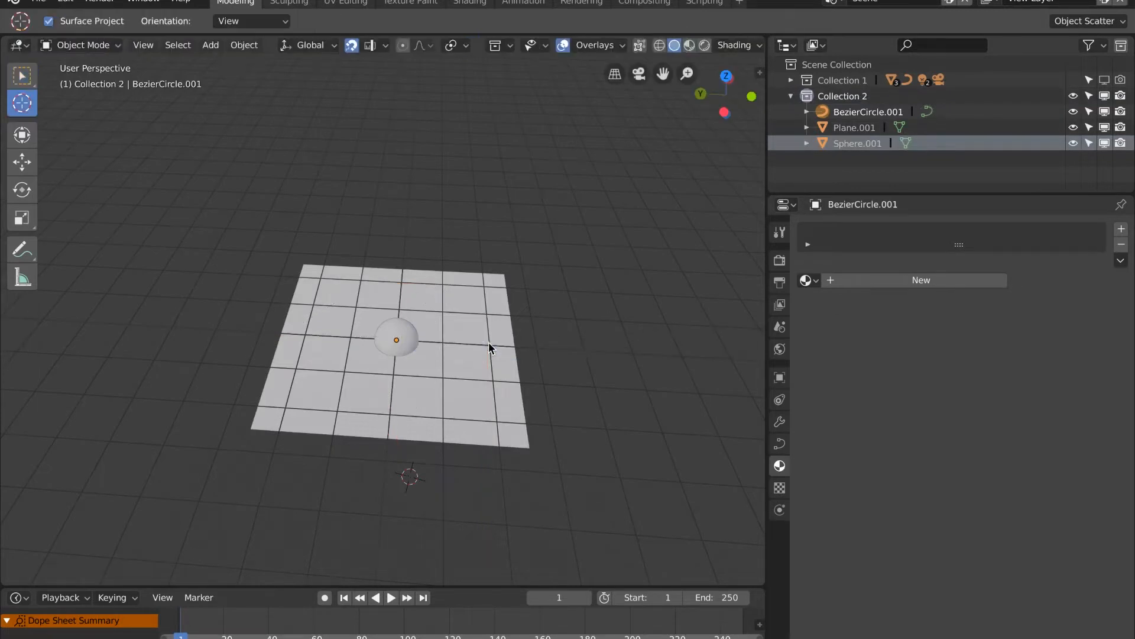
click(851, 143)
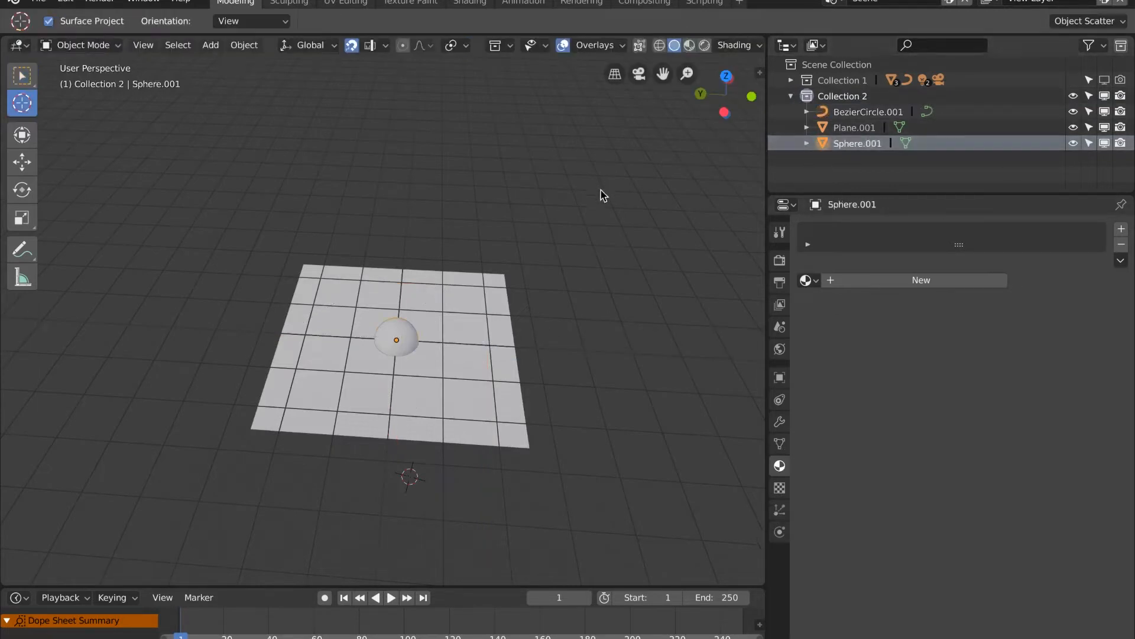
key(s)
click(538, 260)
middle_drag(639, 256, 664, 271)
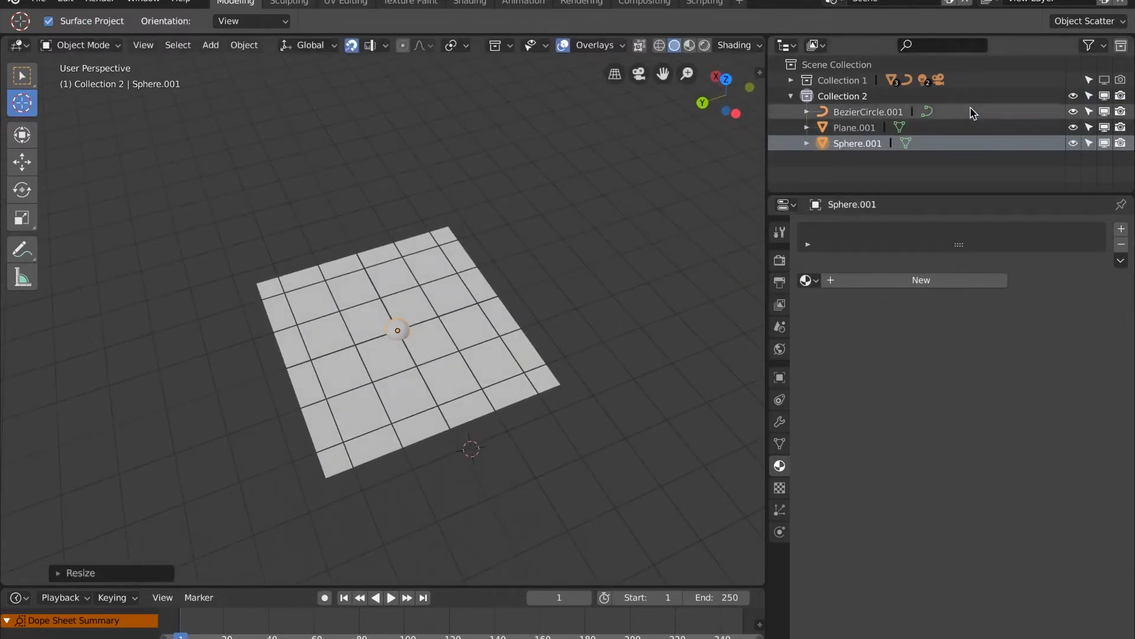
scroll(564, 293, up, 1)
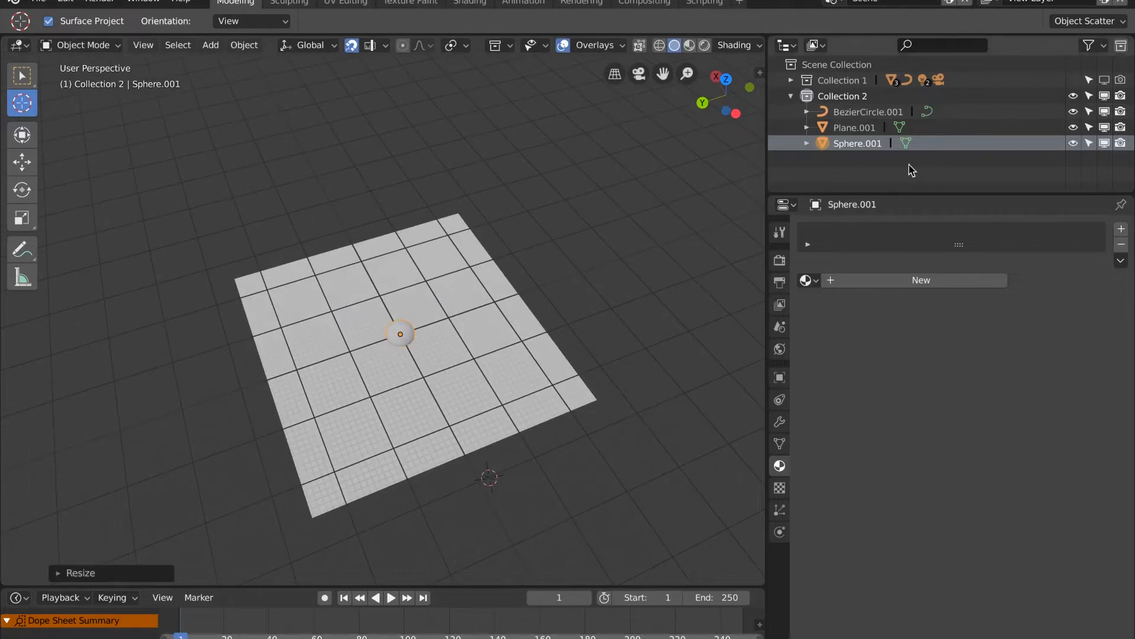
Step: Add a Follow Path constraint to Sphere.001 with BezierCircle.001 as its target
click(779, 400)
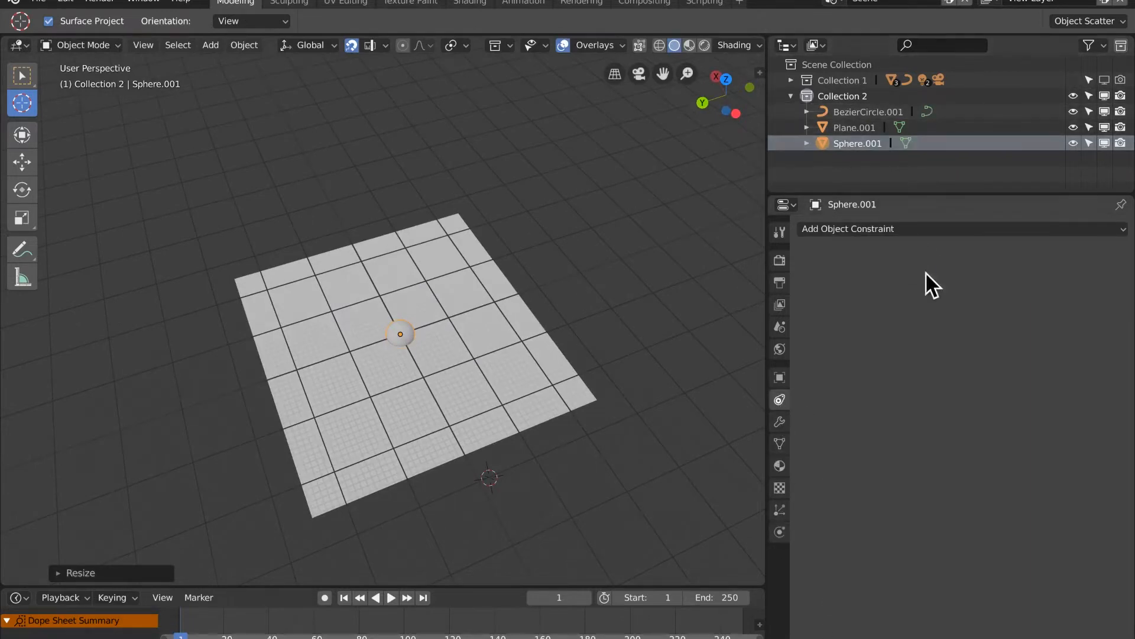
click(1039, 230)
click(1073, 318)
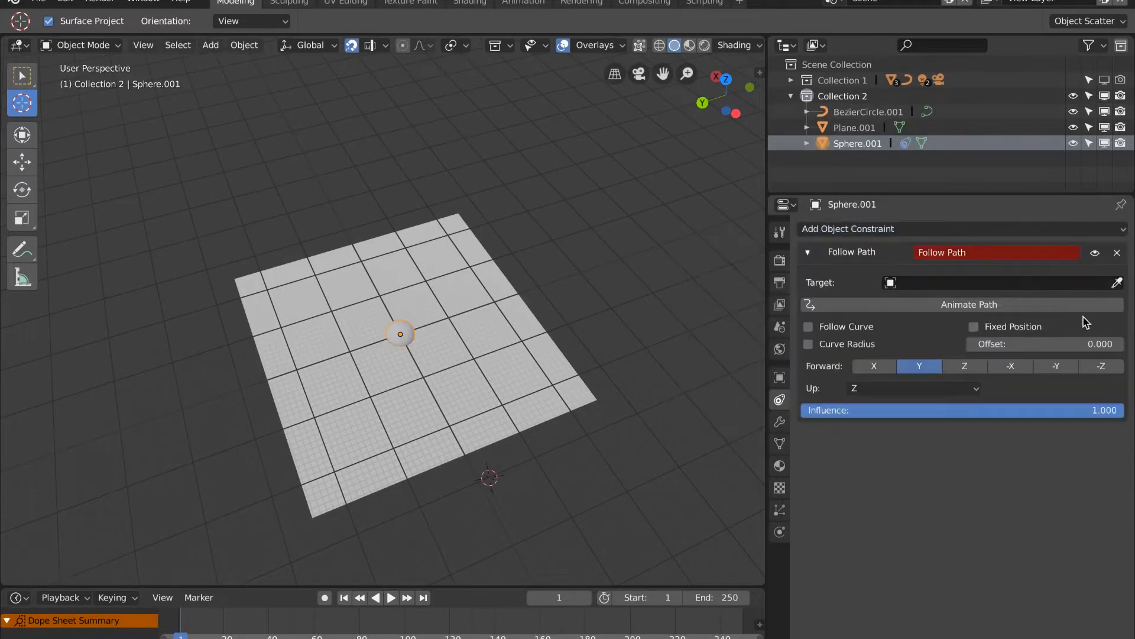
click(986, 284)
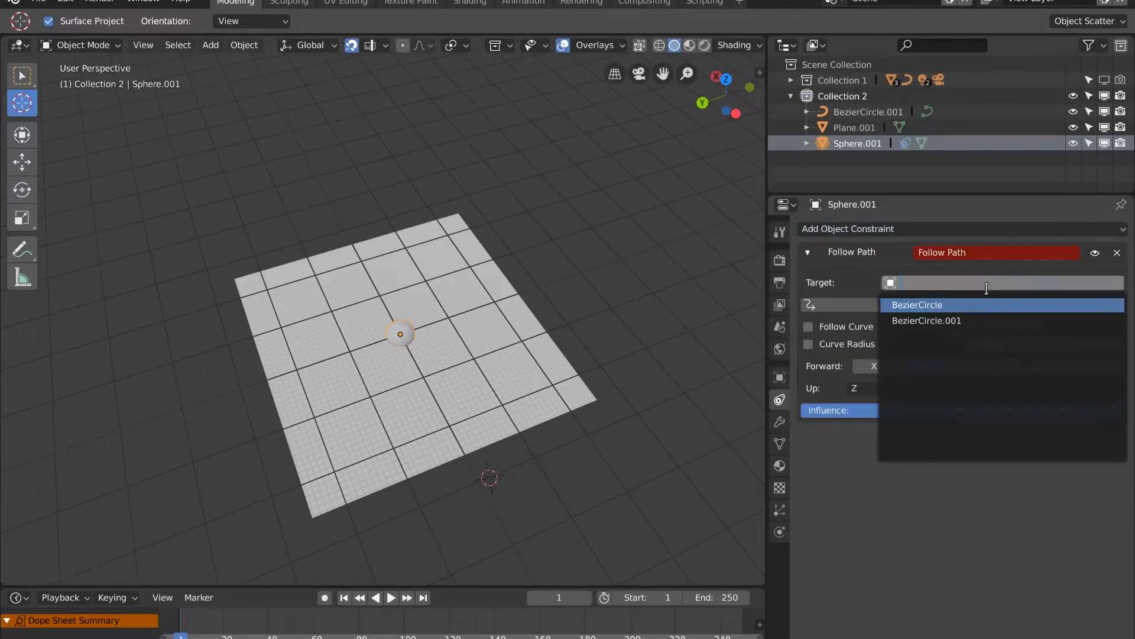
click(932, 320)
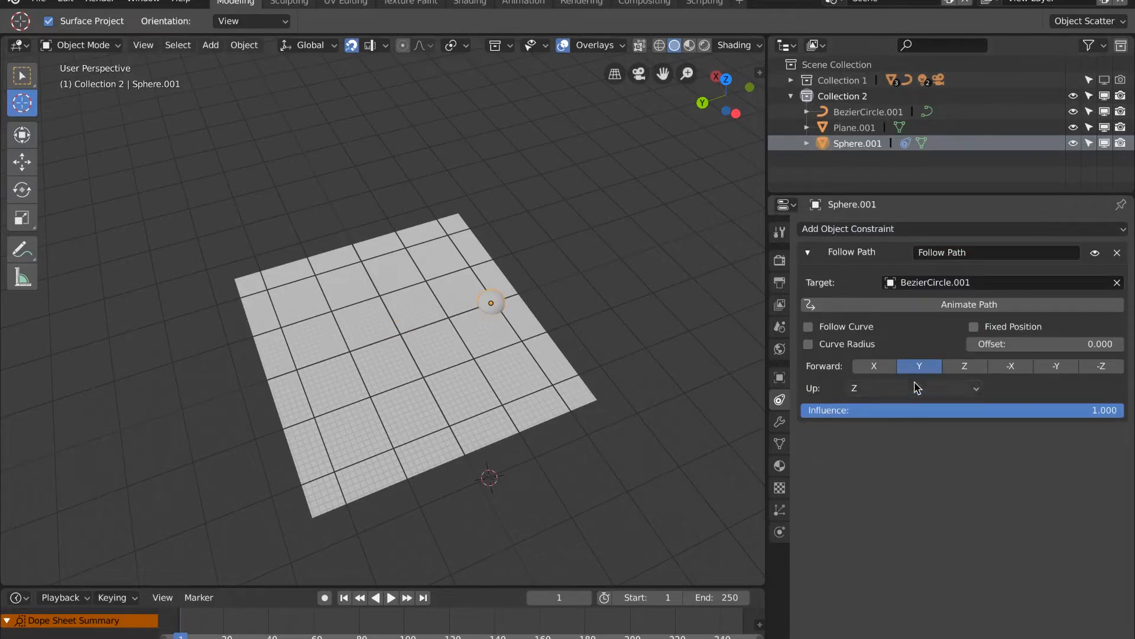
Step: Try to shift Plane.001 a few metres under the sphere, and undo the move
right_click(404, 253)
key(g)
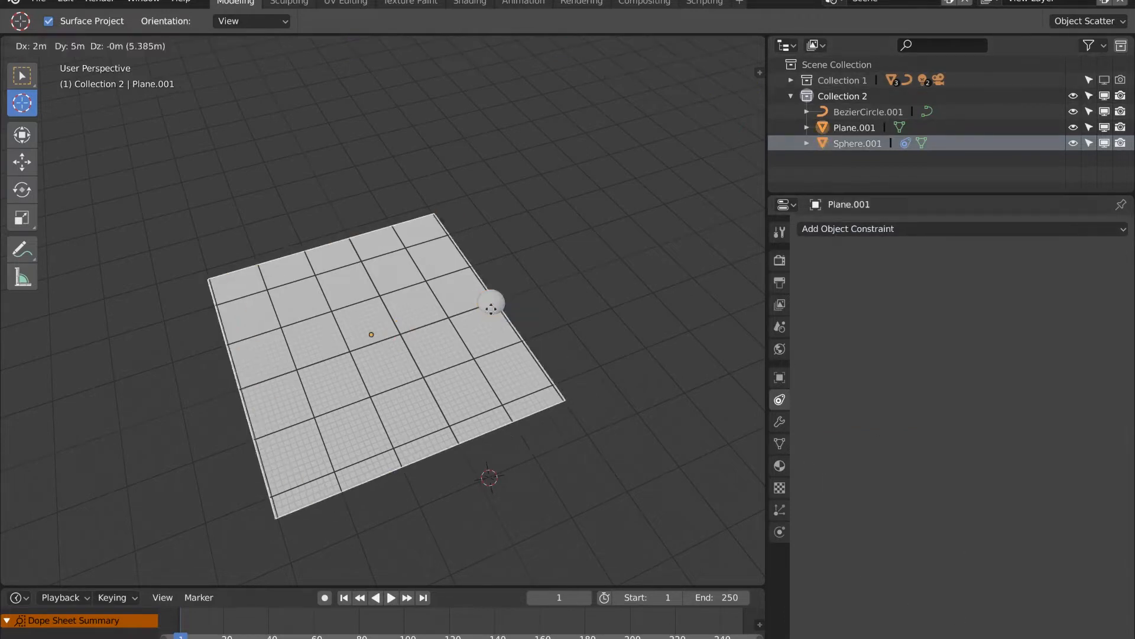
click(499, 314)
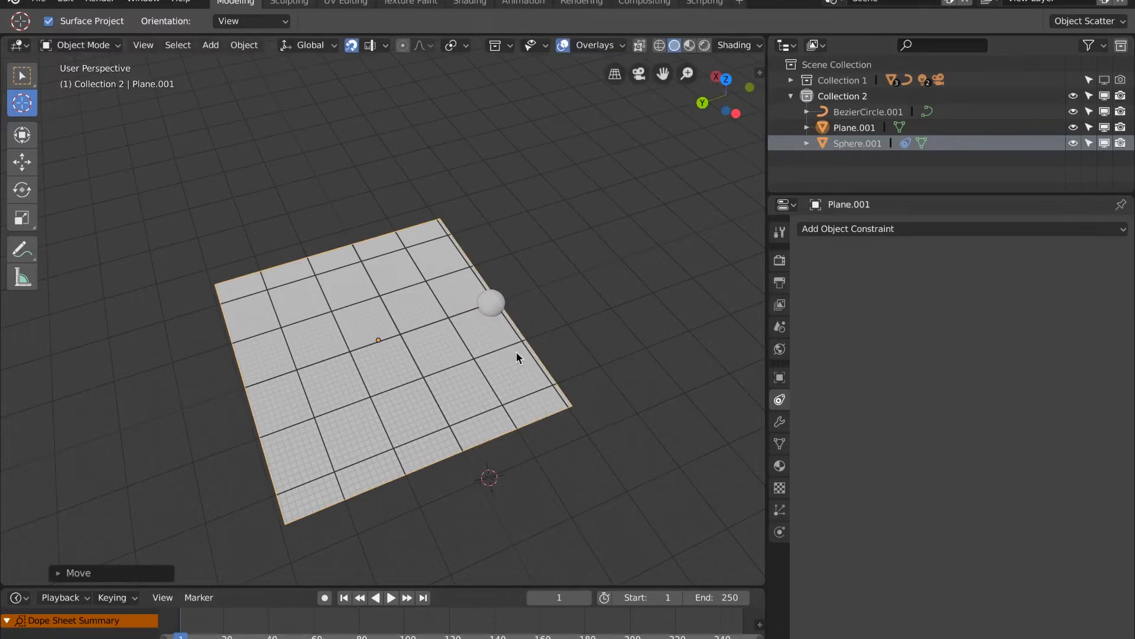
key(ctrl+z)
Step: Insert a LocRotScale keyframe for Sphere.001 at frame 1
shift+right_click(497, 305)
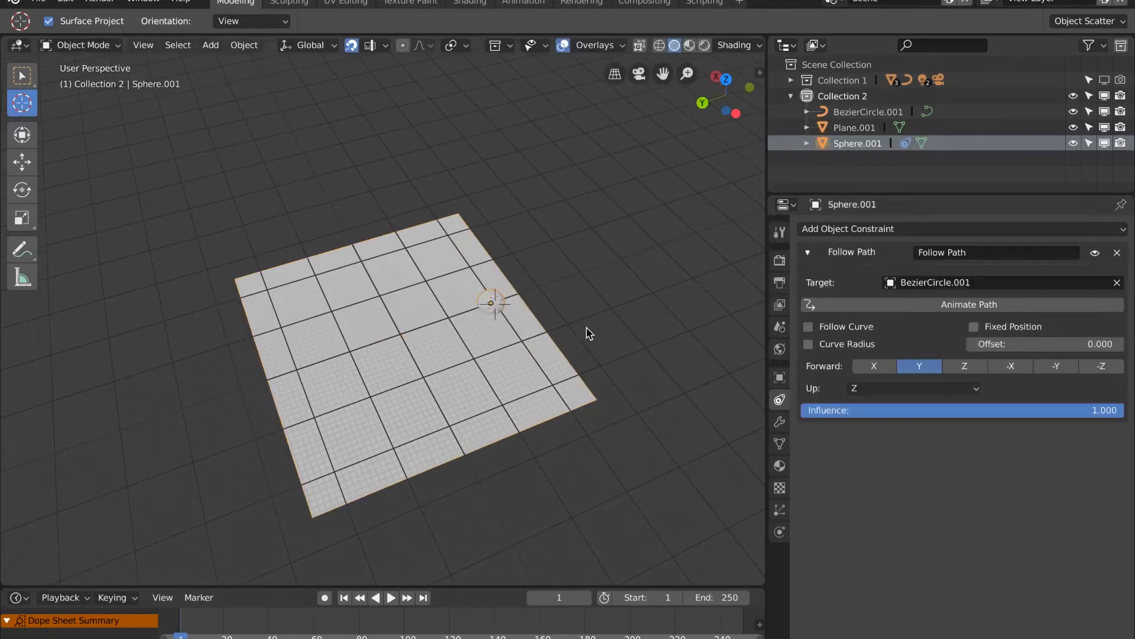
key(i)
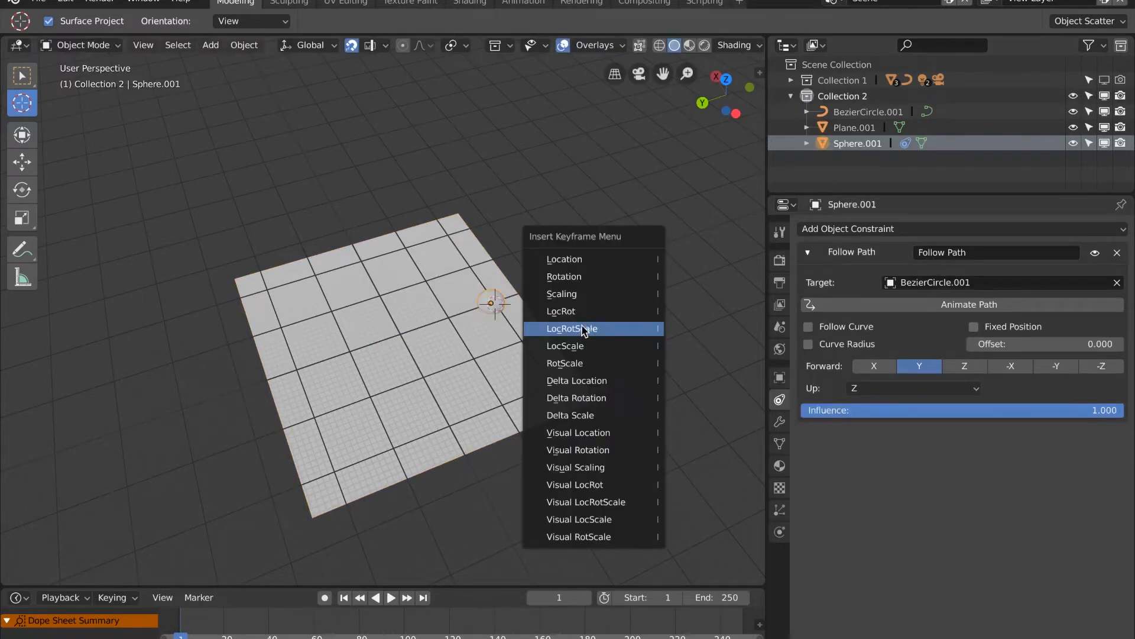
click(574, 330)
middle_drag(584, 338, 559, 324)
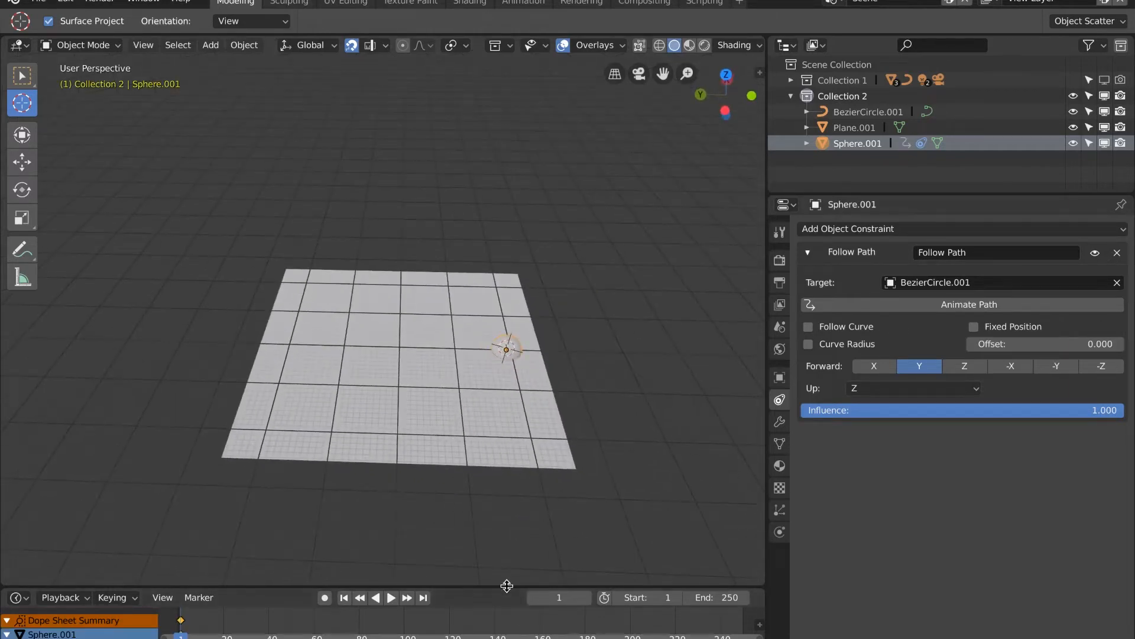
Step: Enlarge the timeline, animate the path of the sphere's Follow Path constraint, and play the animation
drag(510, 586, 497, 488)
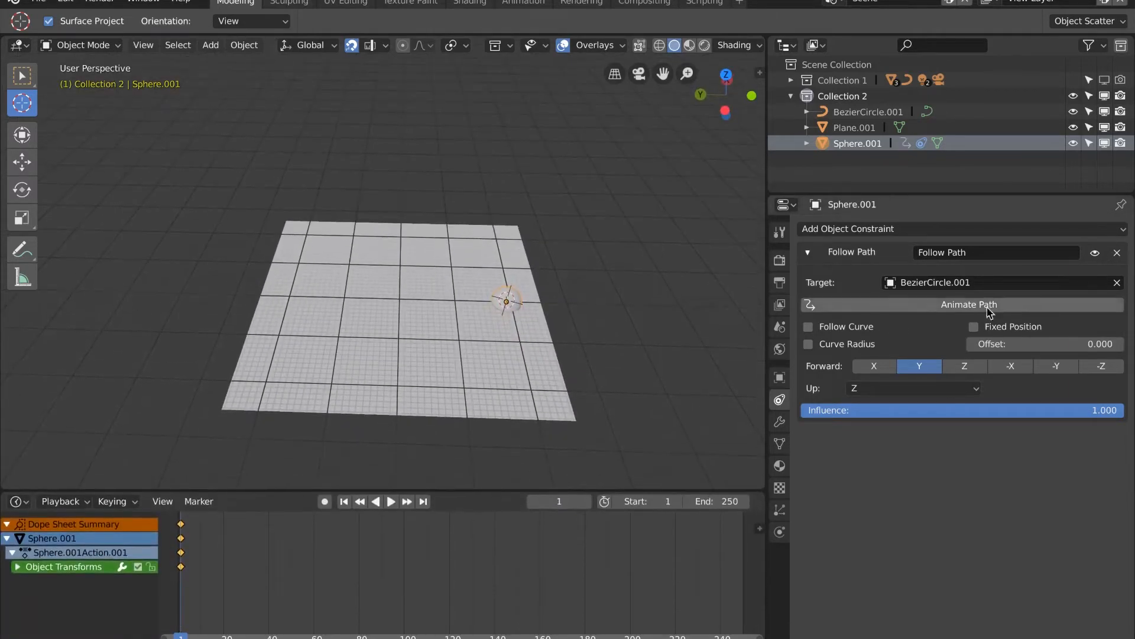
click(966, 304)
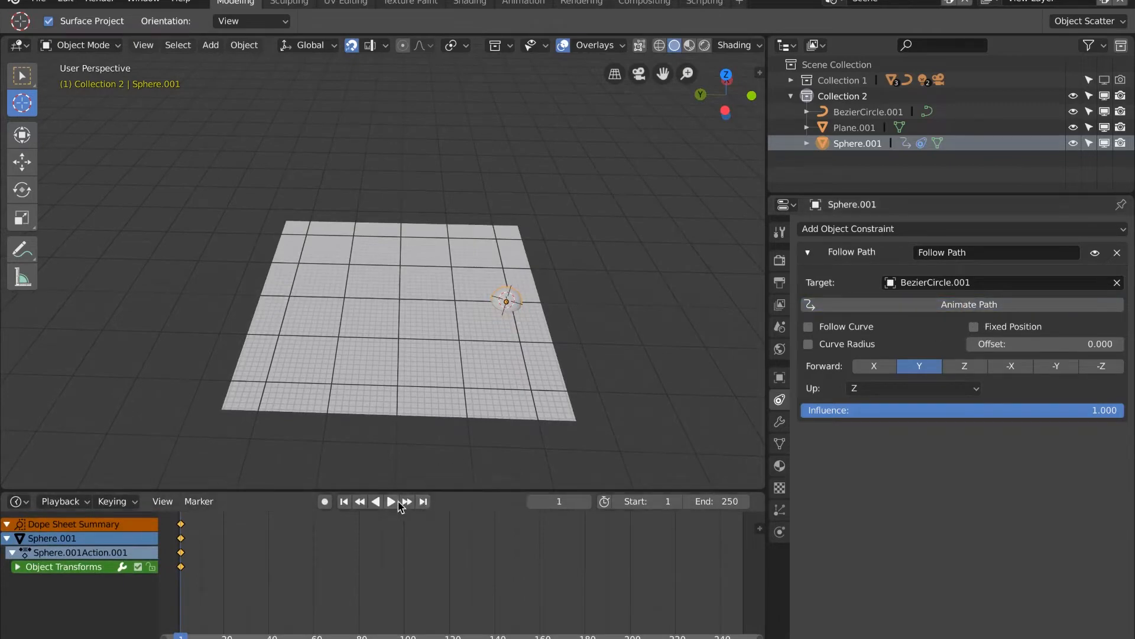
click(395, 502)
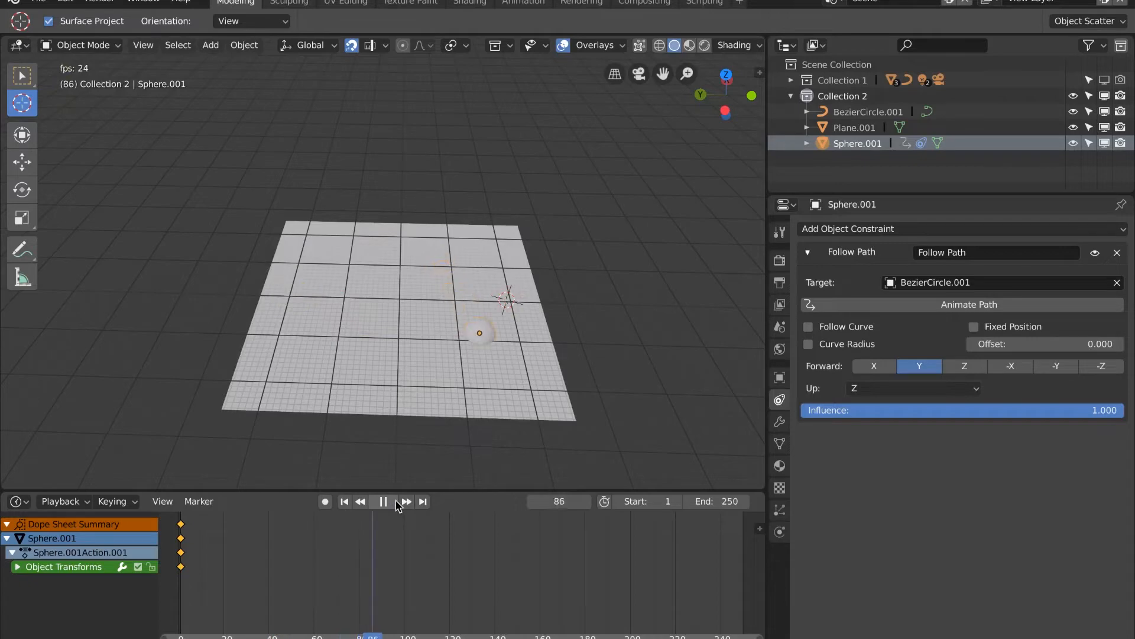
Step: Stop the playback and scale up Plane.001 so it extends well beyond the sphere's path
click(389, 503)
middle_drag(449, 438, 523, 413)
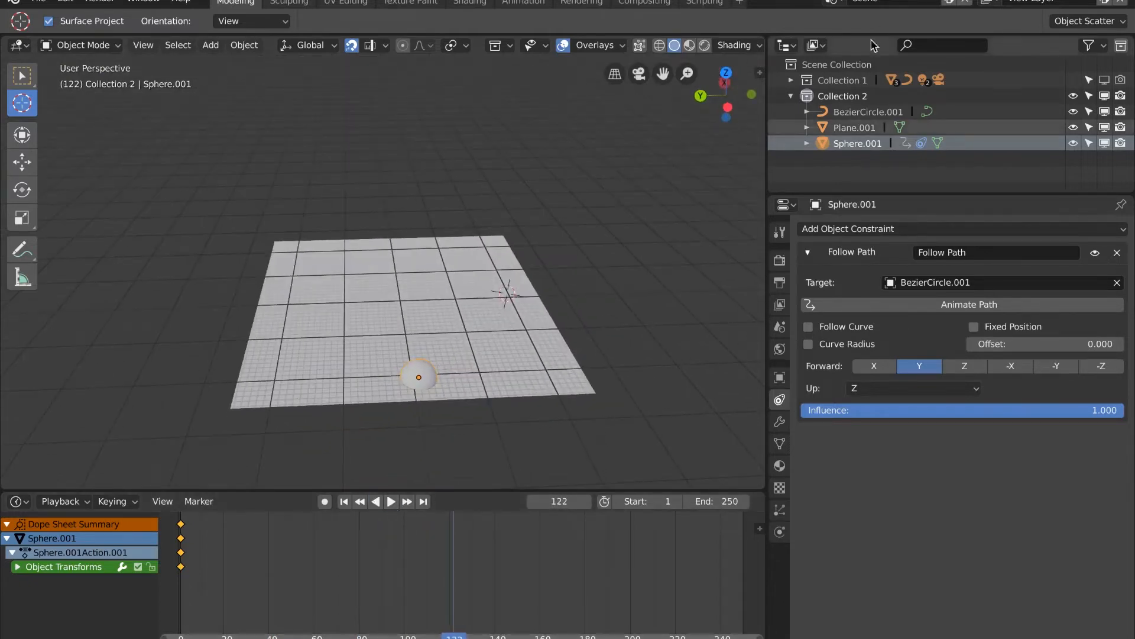
click(856, 127)
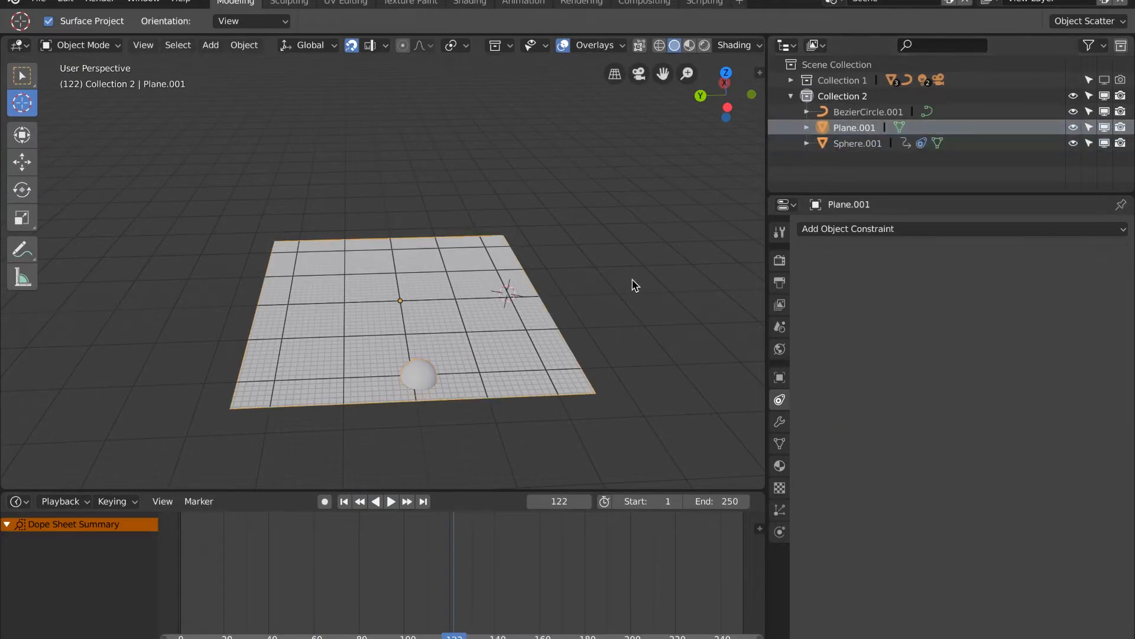
key(s)
click(697, 283)
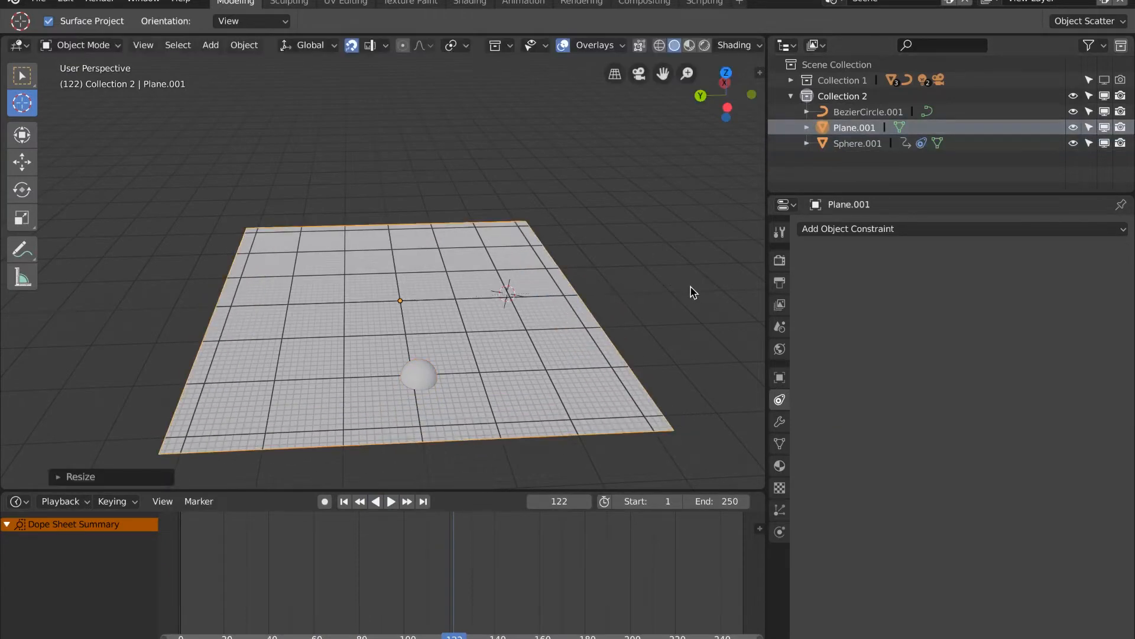
scroll(690, 293, up, 1)
scroll(690, 296, down, 4)
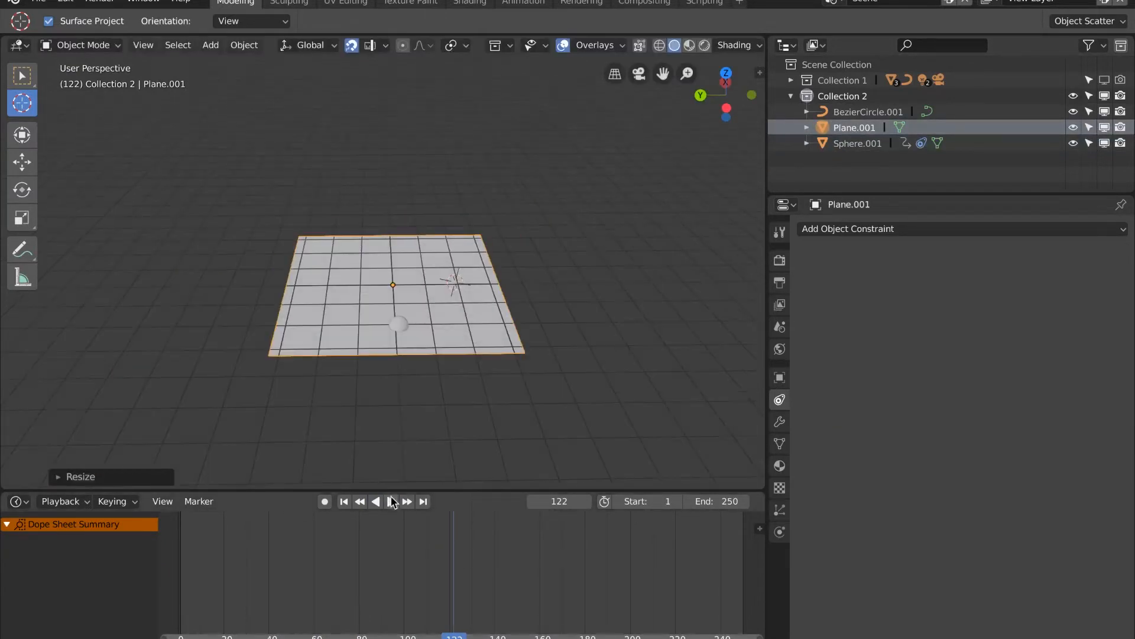
Step: Play the animation to check the sphere's path over the enlarged plane, and return to frame 1
click(391, 502)
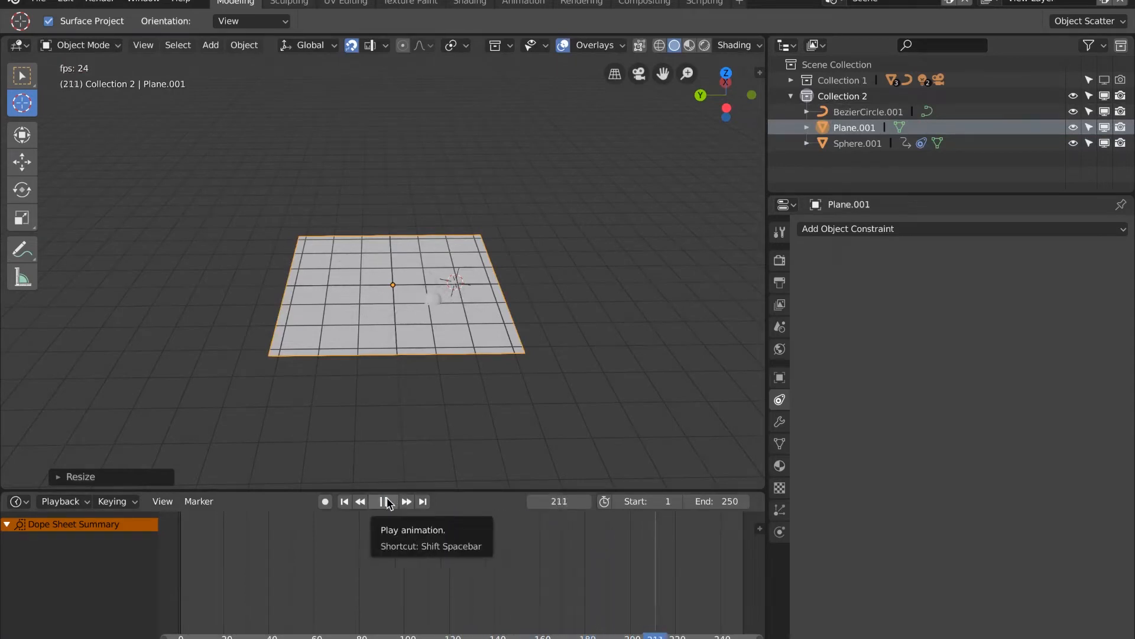
click(385, 501)
click(343, 501)
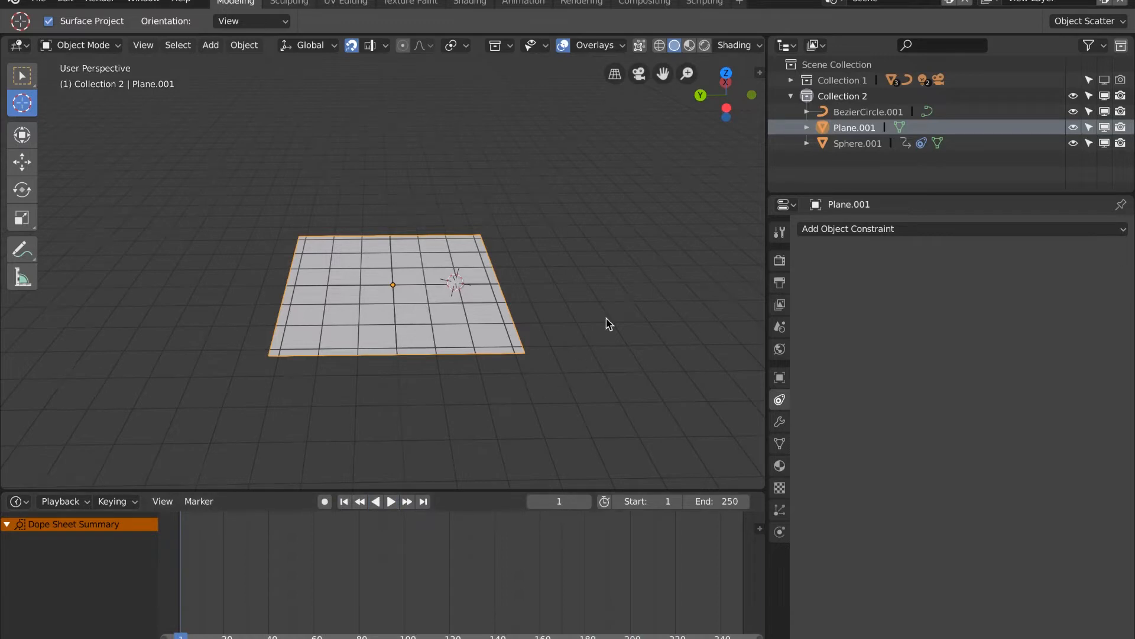
middle_drag(609, 324, 537, 328)
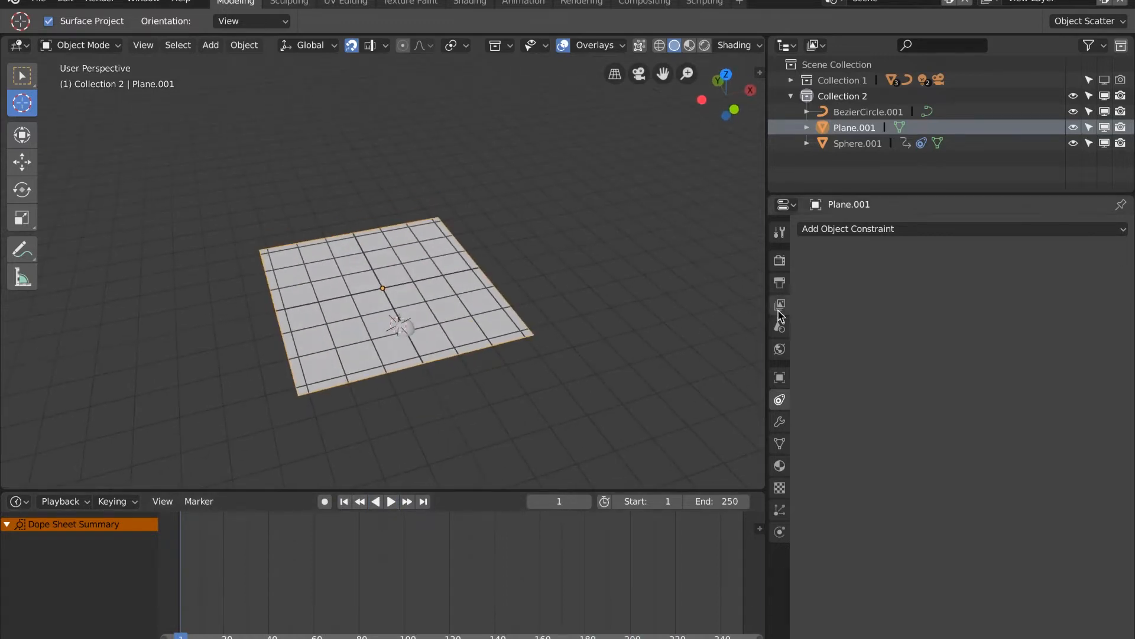
Step: Widen the properties area, enable Dynamic Paint physics on Plane.001, and add it as a canvas
drag(767, 233, 618, 233)
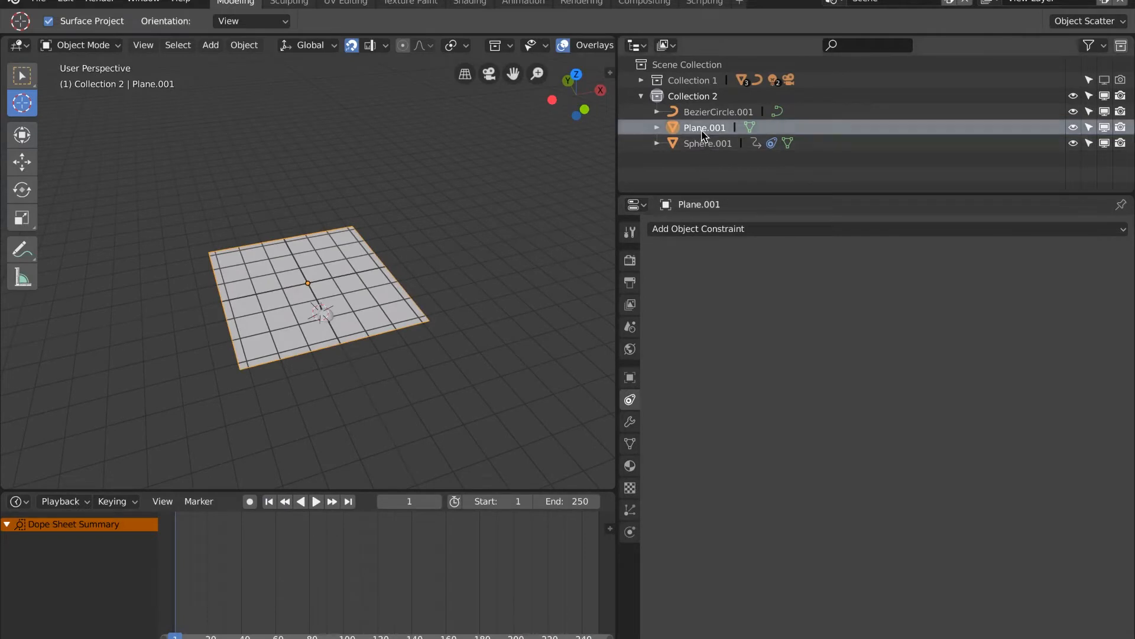
click(631, 531)
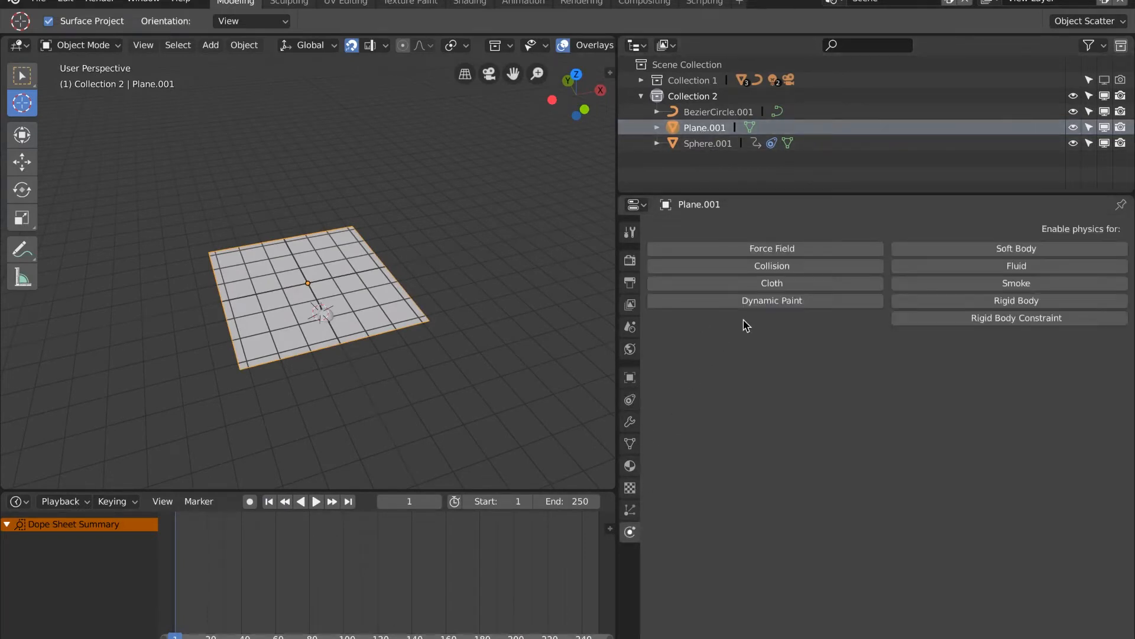
click(745, 301)
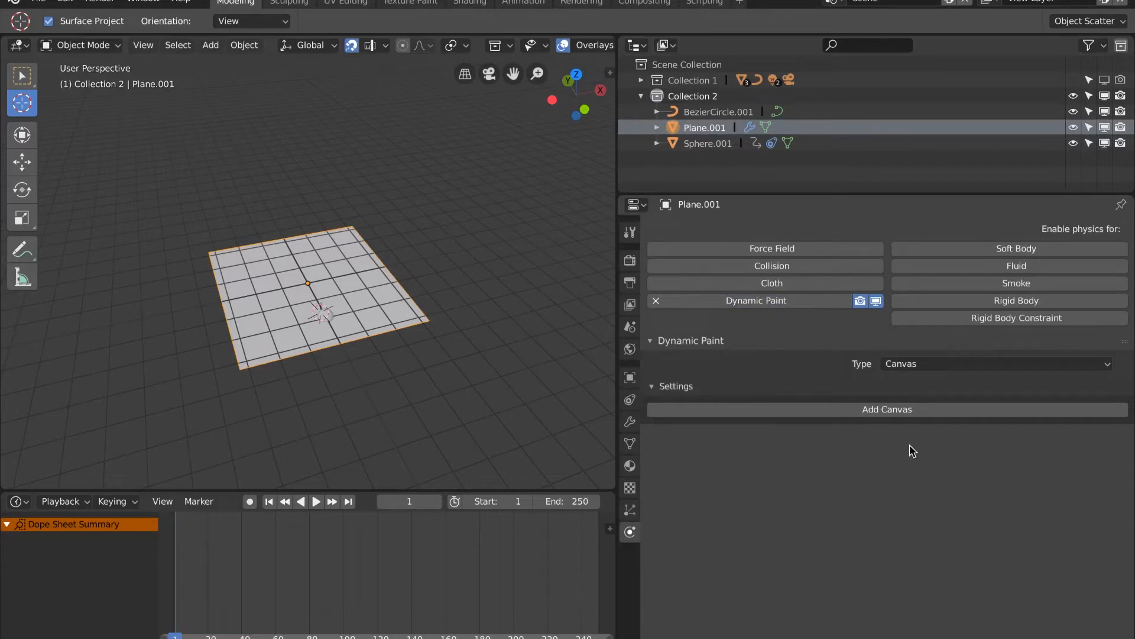
click(916, 409)
scroll(899, 543, down, 3)
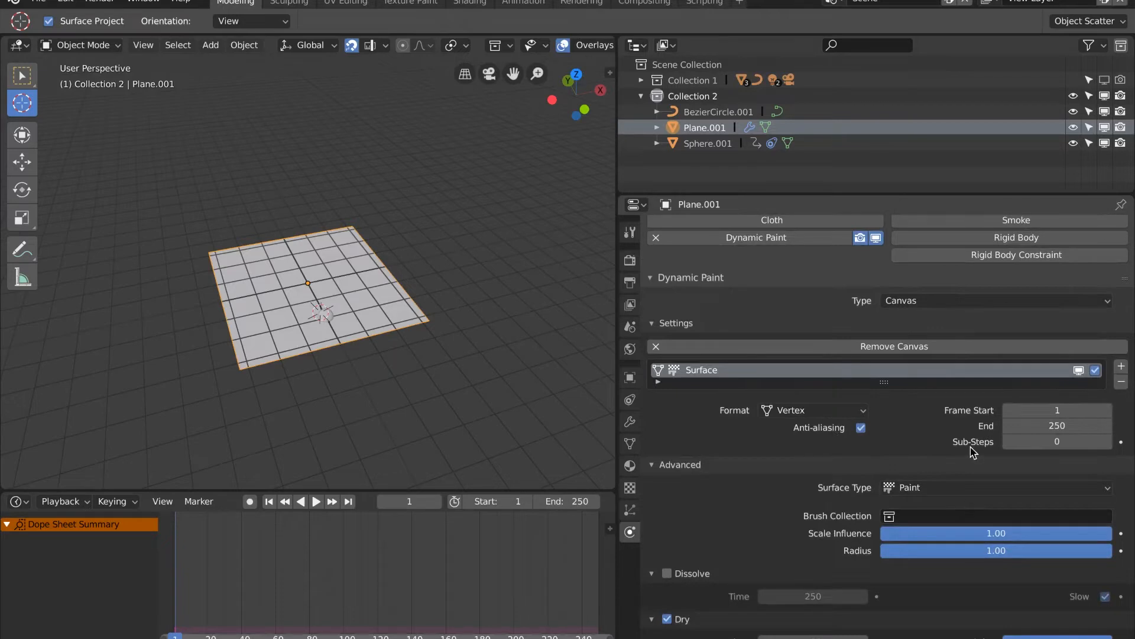
Step: Set the canvas surface's Dry time to 100
scroll(973, 453, down, 2)
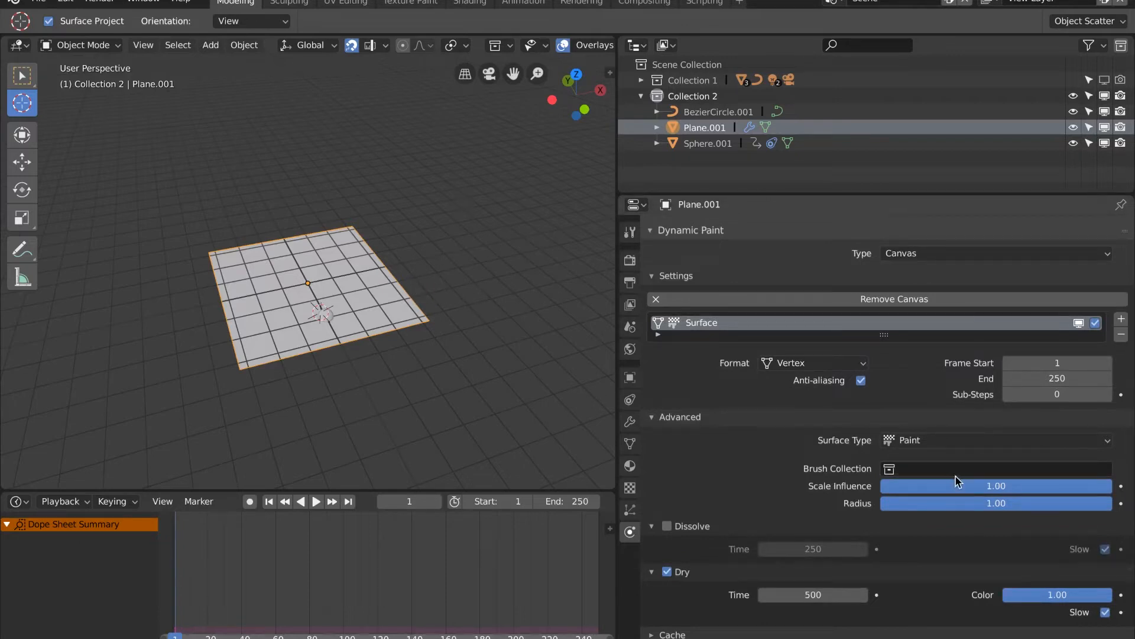
scroll(957, 478, down, 3)
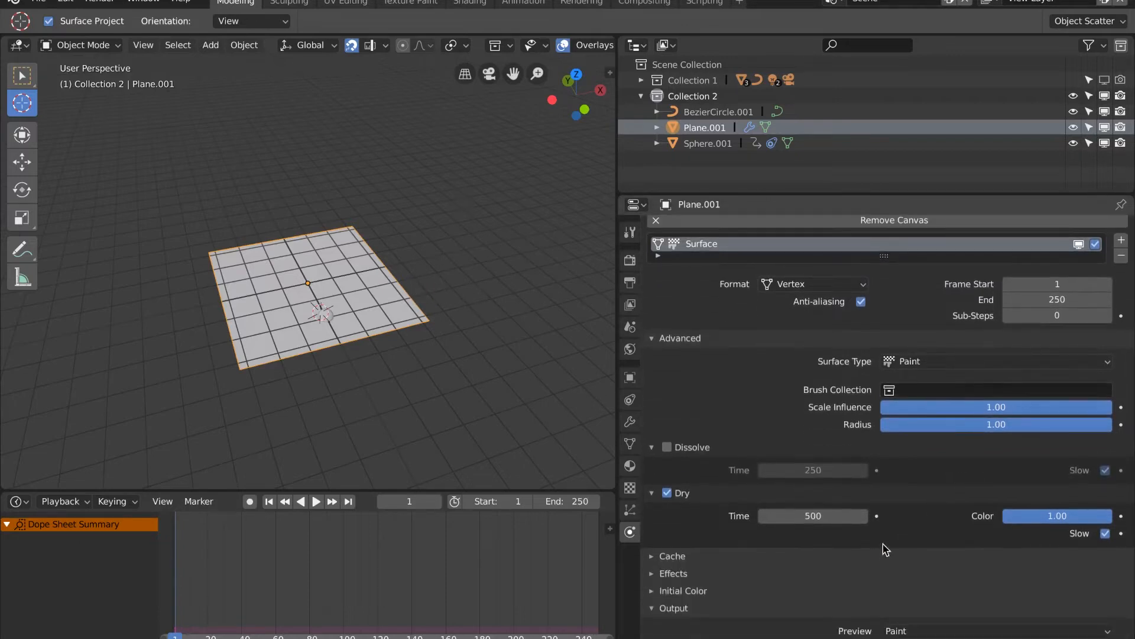
click(828, 515)
key(Return)
scroll(953, 603, down, 2)
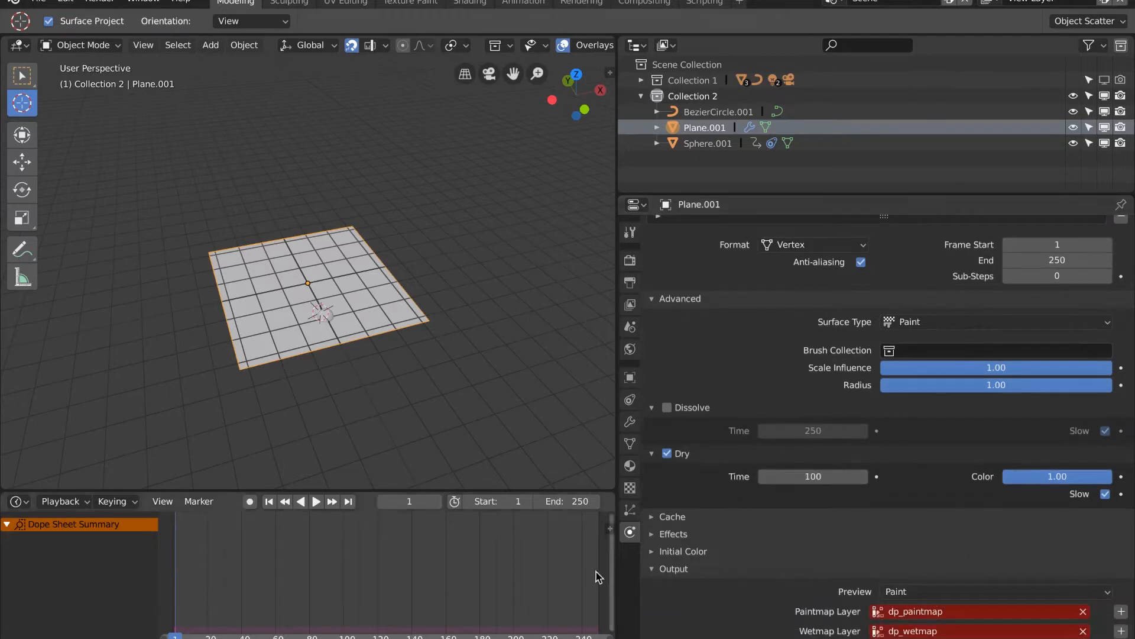
Step: Set the canvas output preview to Wetmap and create the dp_paintmap and dp_wetmap layers
click(992, 593)
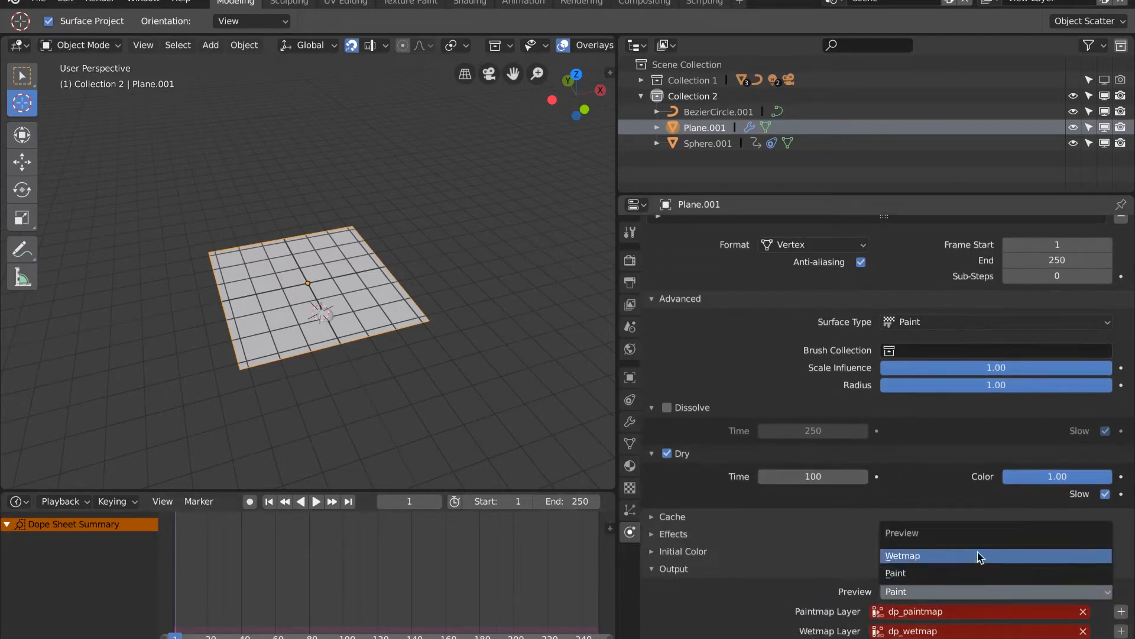
click(982, 556)
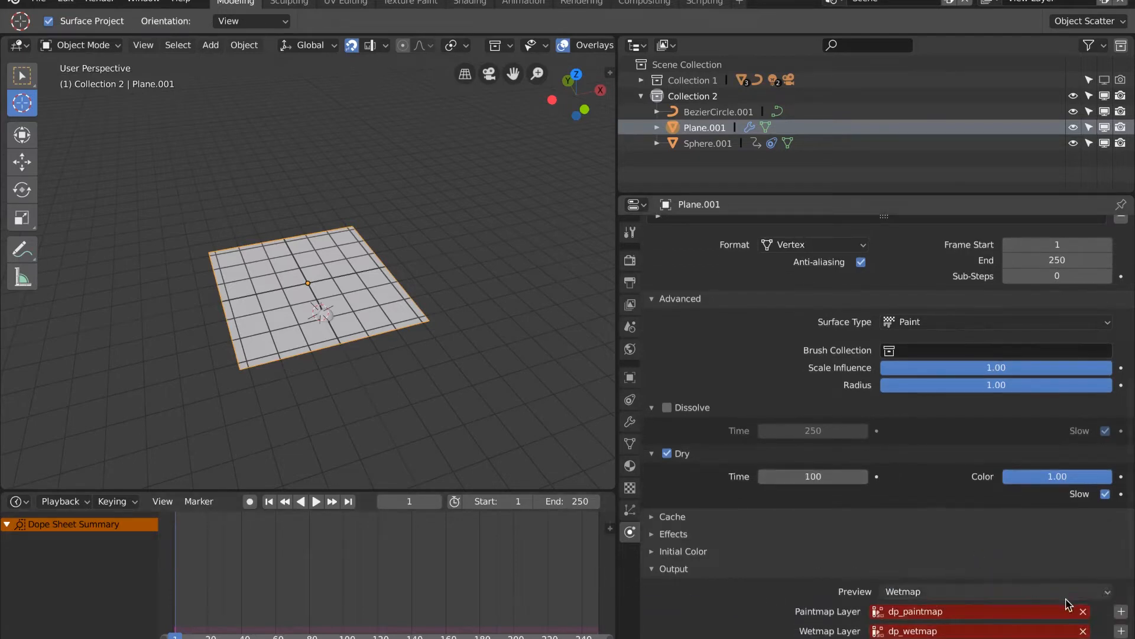
click(654, 517)
click(654, 518)
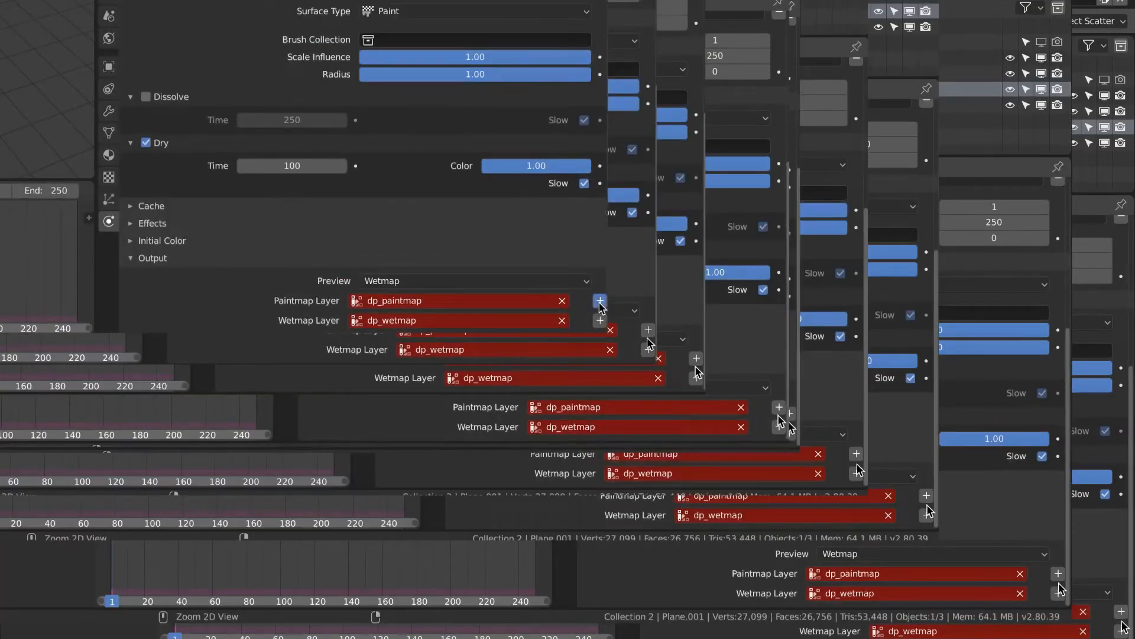
click(599, 301)
click(600, 320)
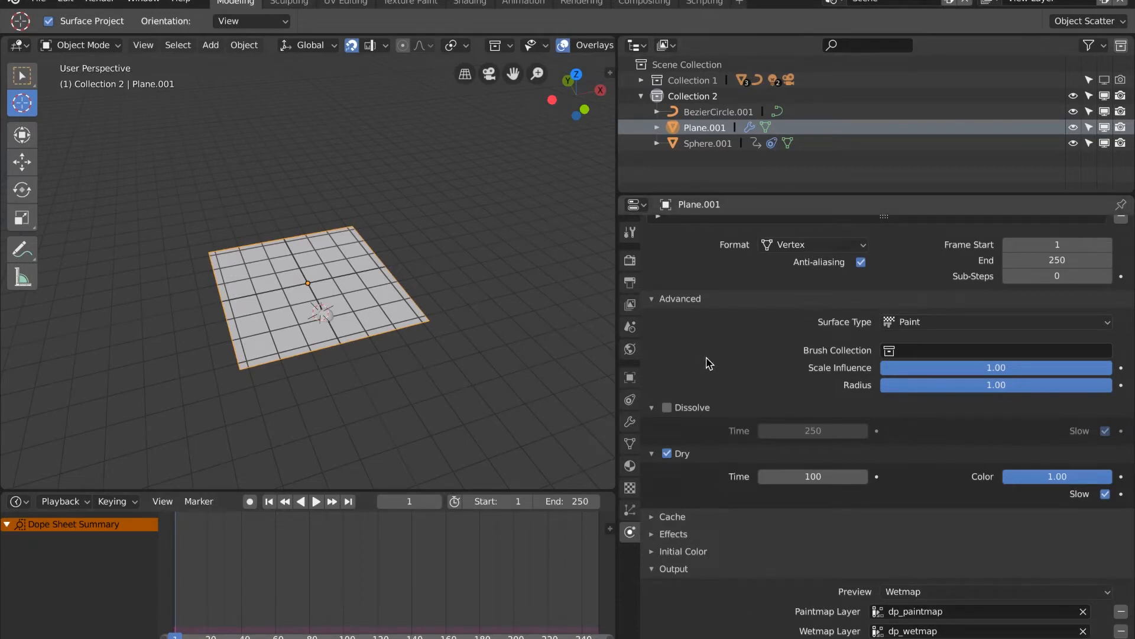
Step: Enable Dynamic Paint physics on Sphere.001 with type Brush, and add the brush
click(720, 144)
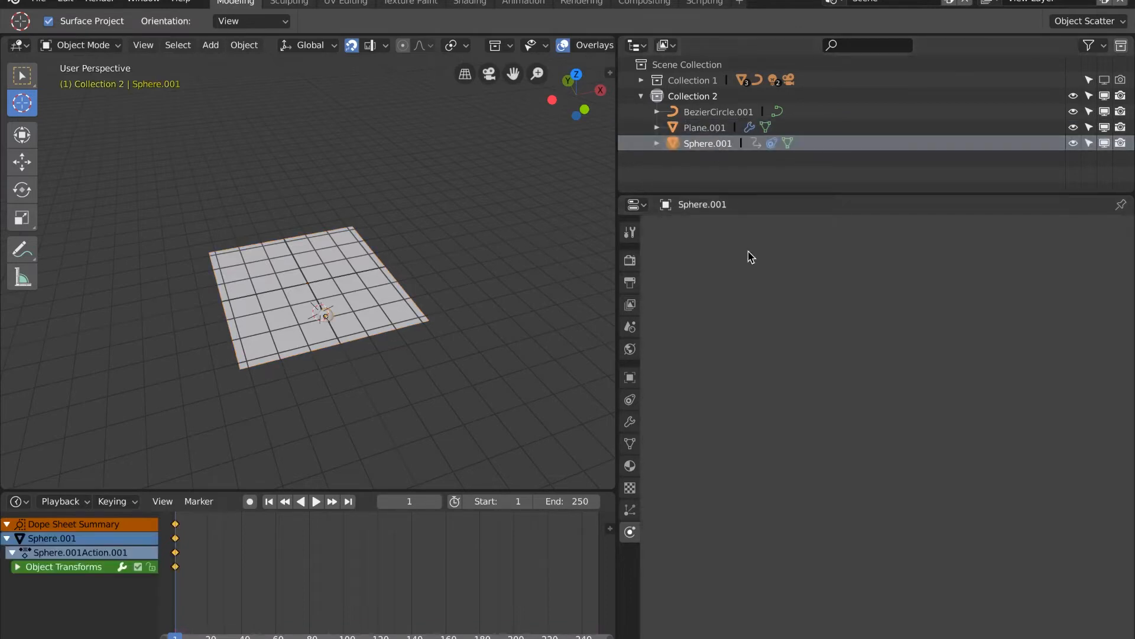
click(629, 533)
click(775, 301)
click(949, 365)
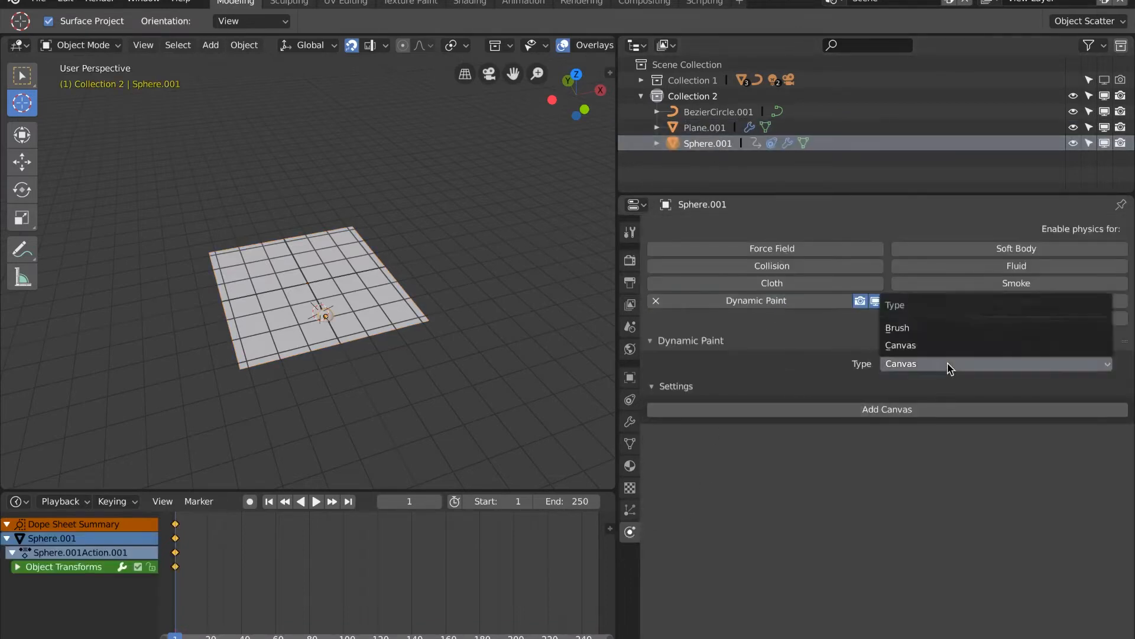
click(946, 329)
click(948, 410)
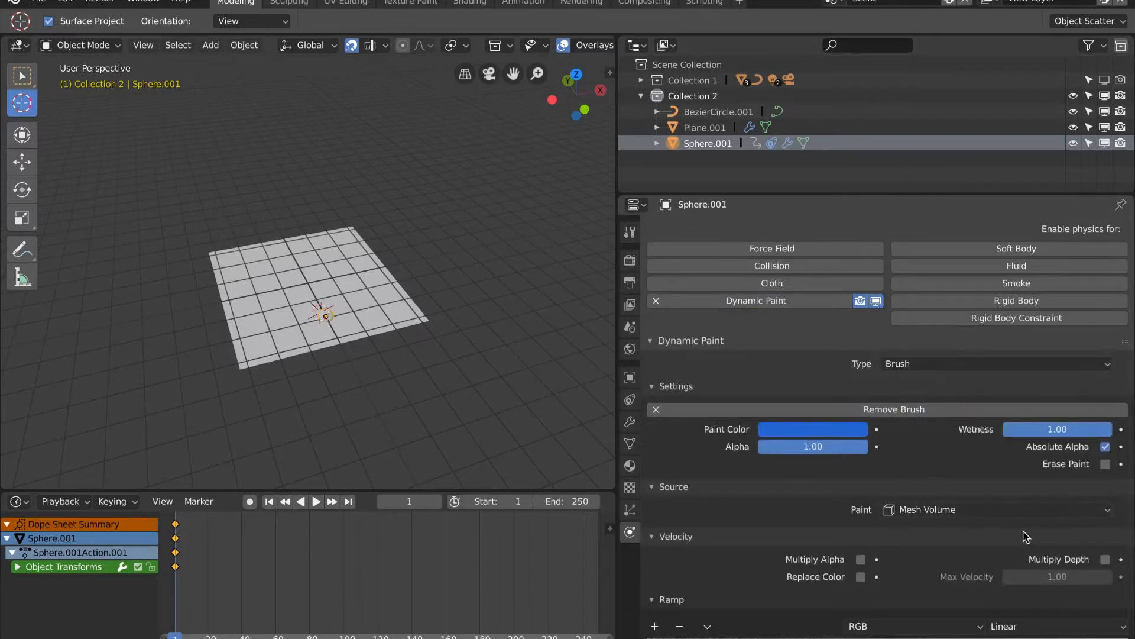
Step: Set the sphere brush's paint source to Proximity and collapse its Dynamic Paint settings
click(988, 510)
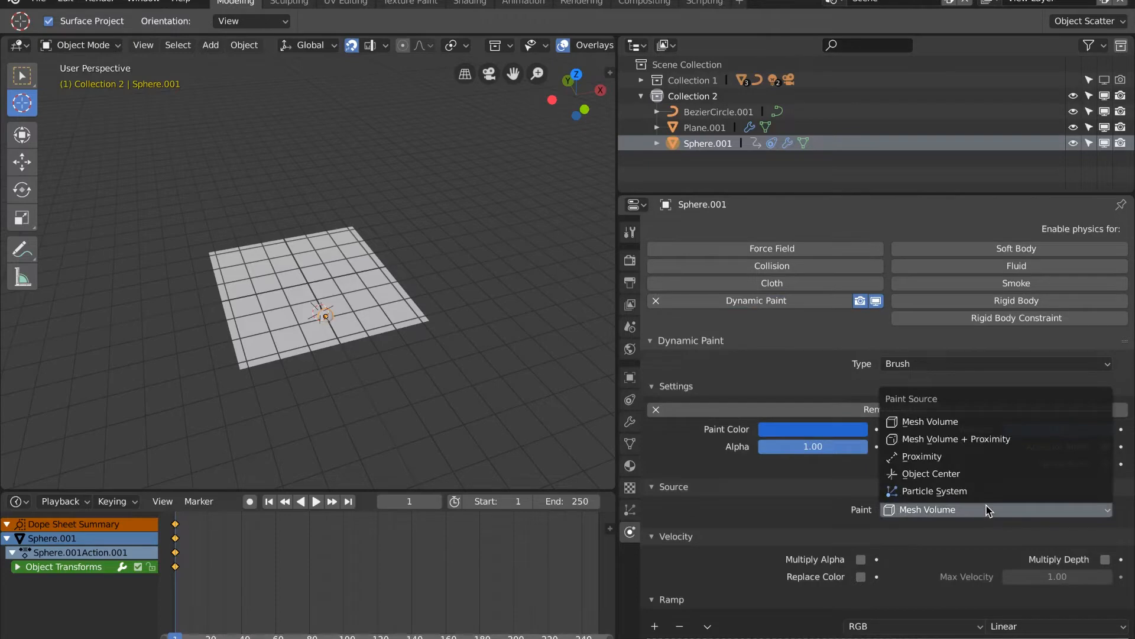
click(952, 458)
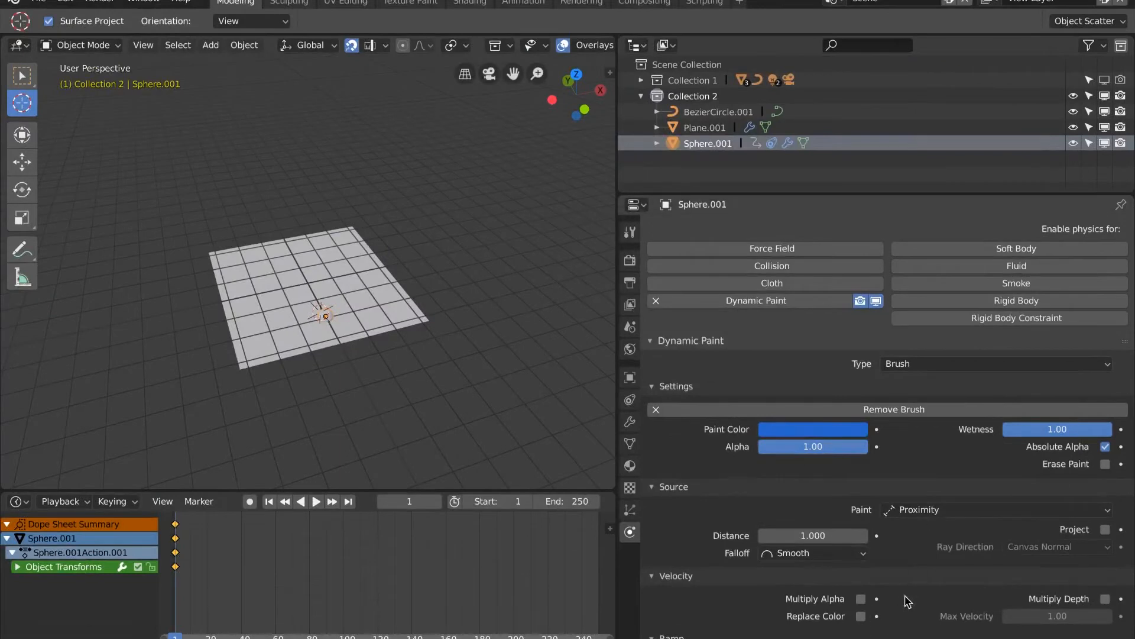
scroll(768, 584, down, 5)
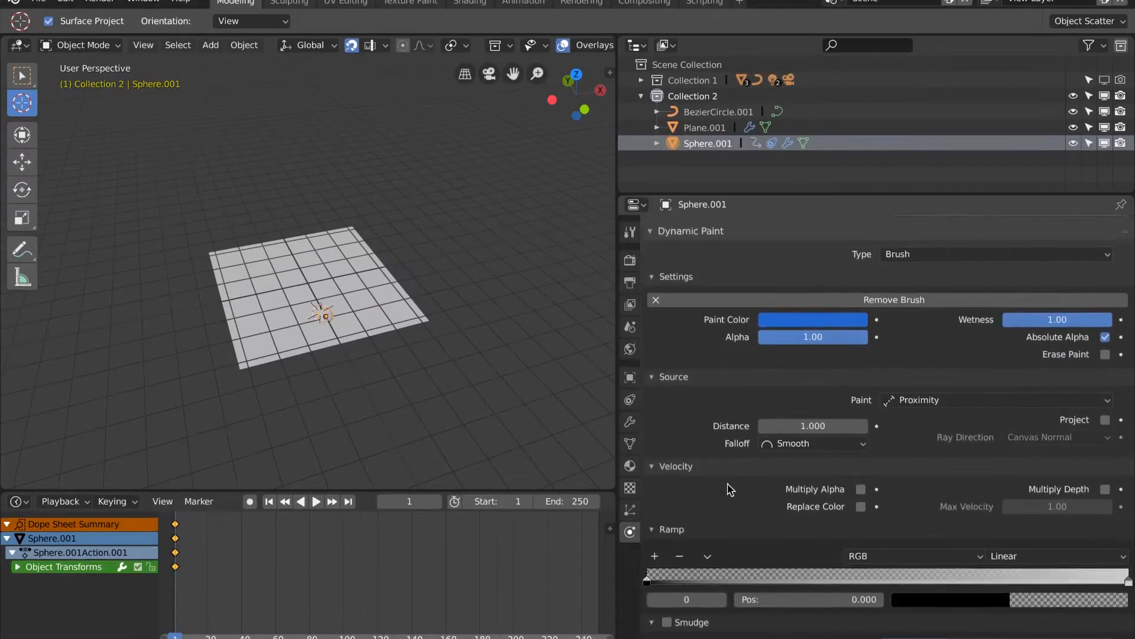
scroll(731, 490, up, 3)
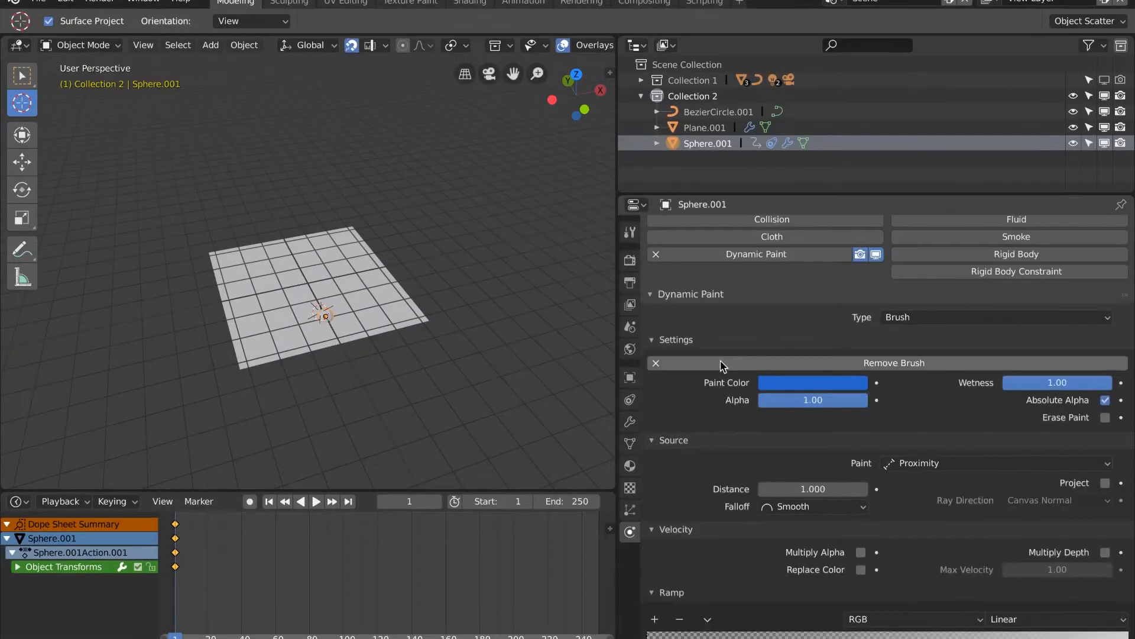
click(651, 340)
click(651, 294)
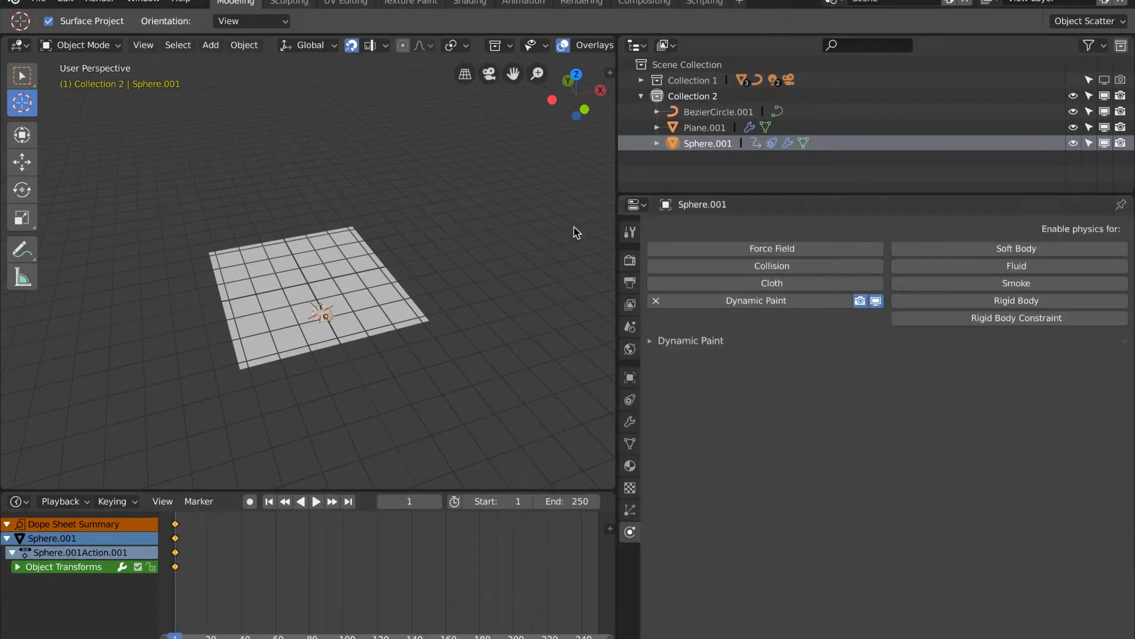
Step: Play the animation to check the sphere's motion over the canvas, and return to frame 1
scroll(402, 238, down, 2)
scroll(402, 239, up, 2)
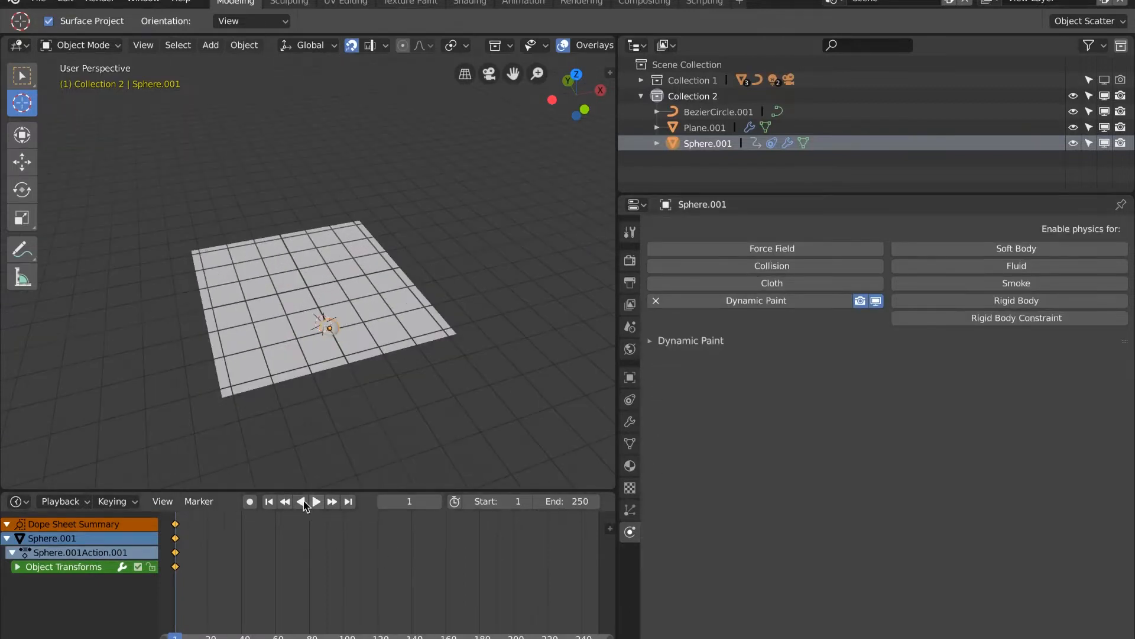
click(317, 502)
click(301, 507)
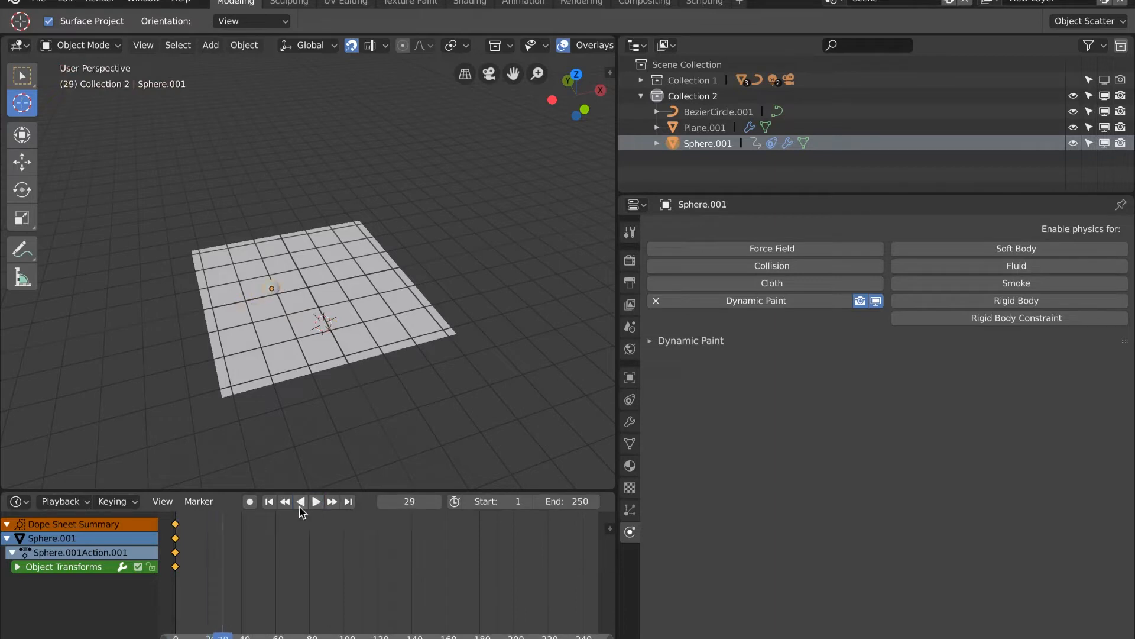
click(279, 503)
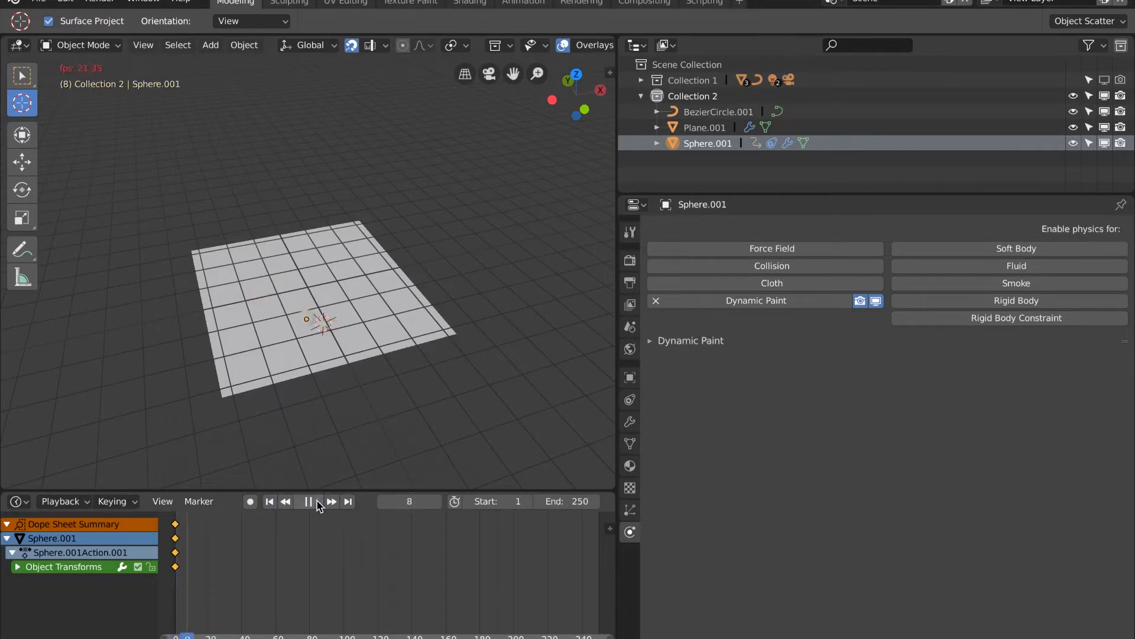
click(317, 503)
click(269, 502)
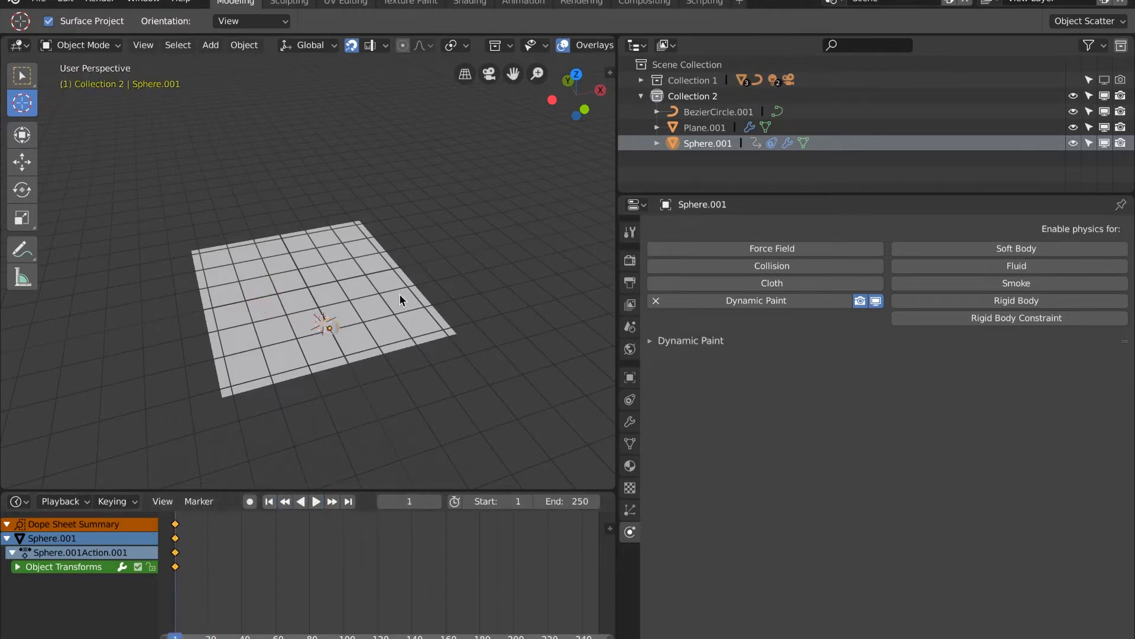
Step: Split the 3D viewport vertically and switch the new area to the Shader Editor
scroll(399, 293, up, 2)
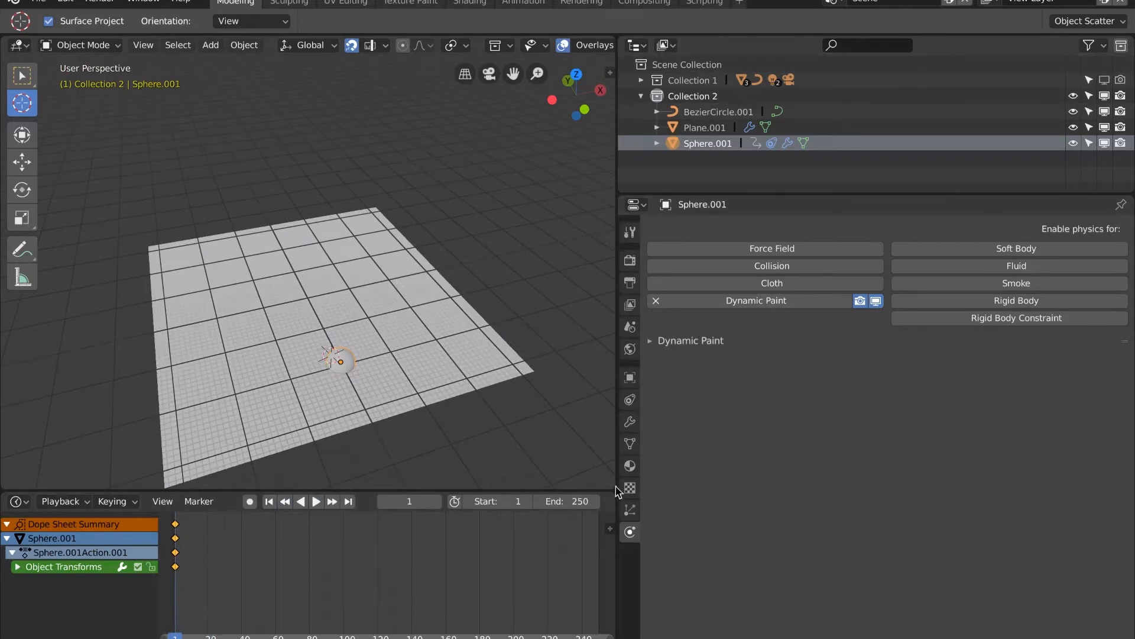
drag(615, 486, 436, 474)
drag(617, 388, 803, 391)
click(450, 45)
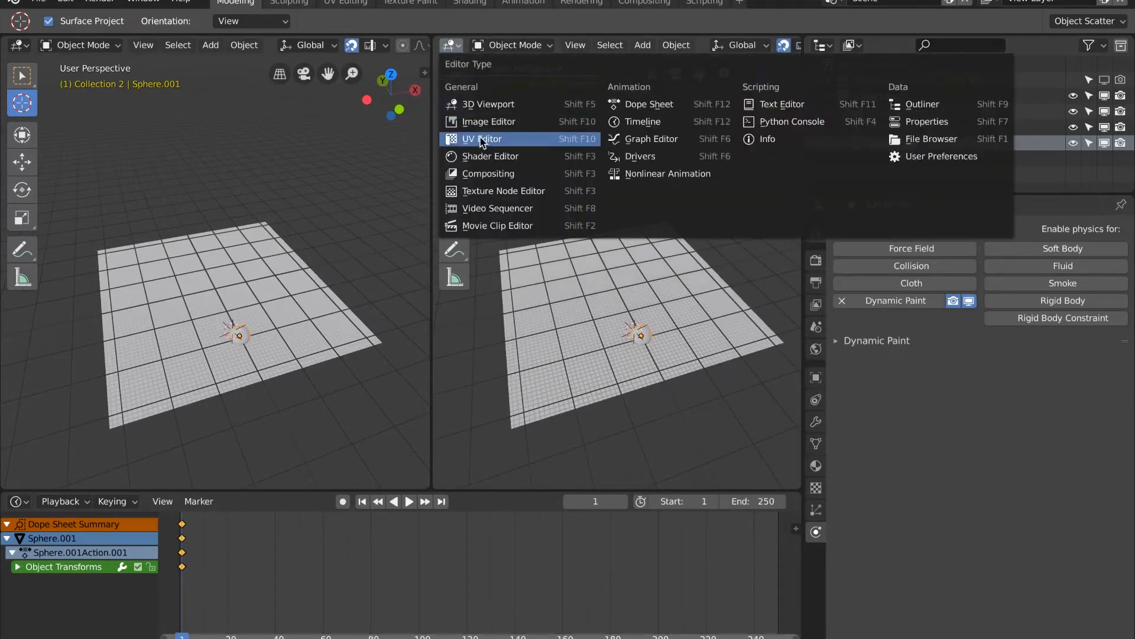
click(485, 155)
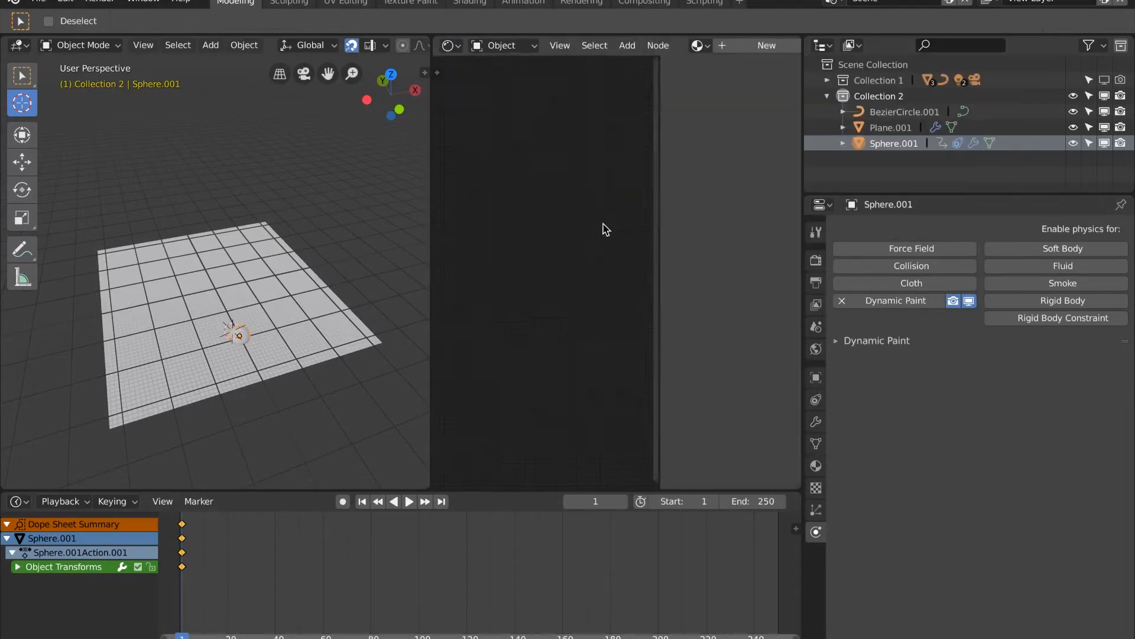
Step: Create a new material for Plane.001
click(899, 129)
click(816, 466)
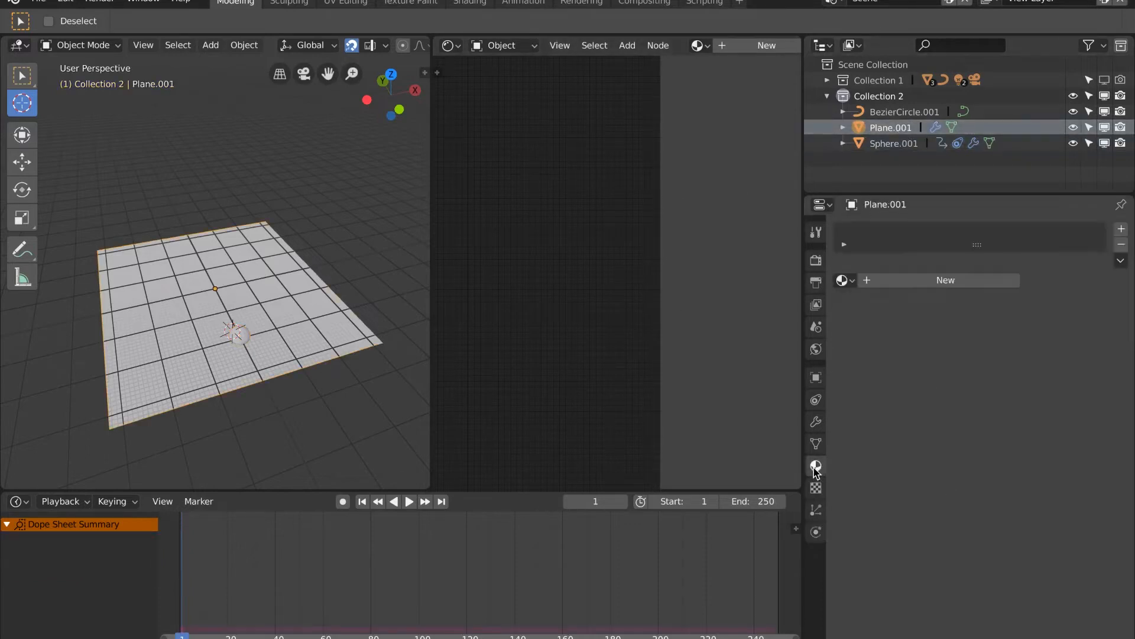
click(933, 283)
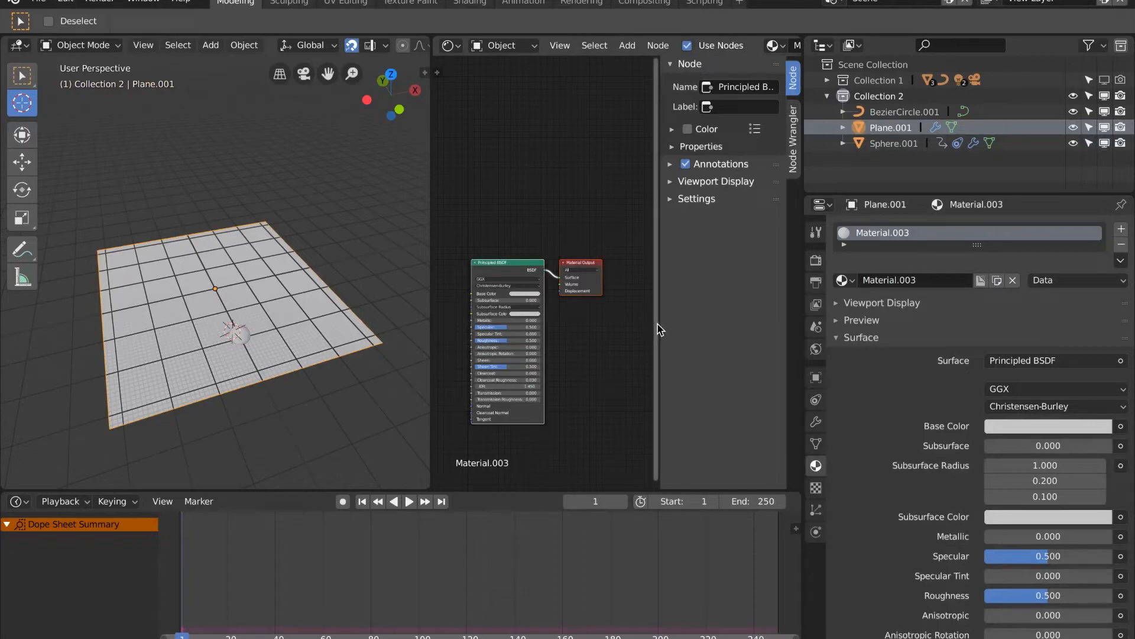
Step: Maximize the Shader Editor and move the Material Output node farther away from the Principled BSDF
drag(659, 330, 701, 331)
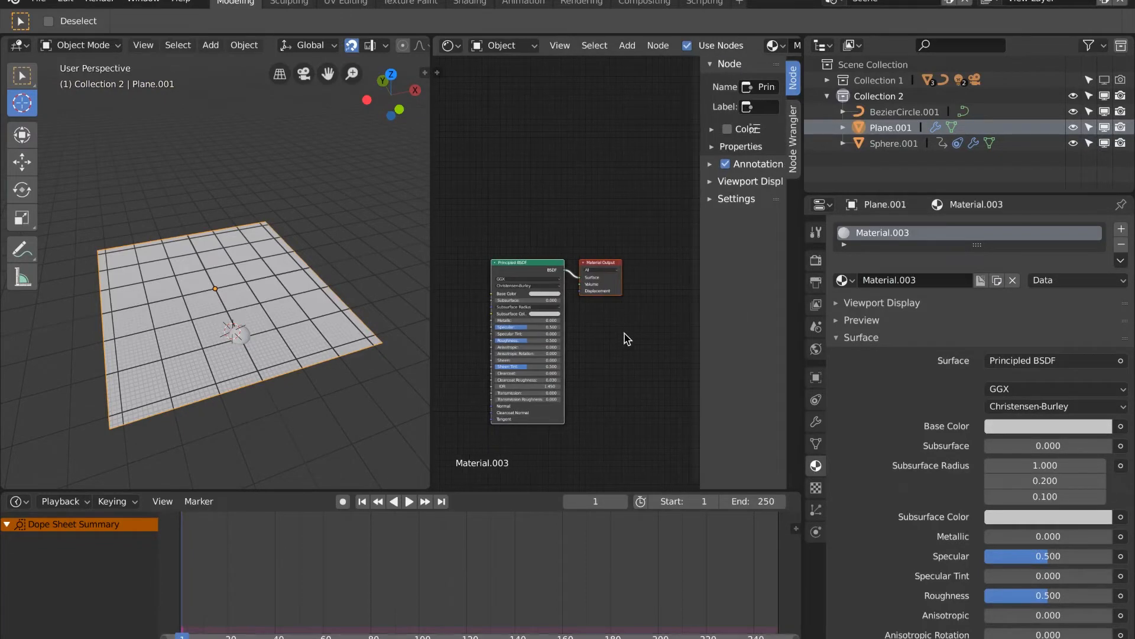
key(ctrl+space)
drag(560, 330, 726, 223)
drag(512, 339, 551, 269)
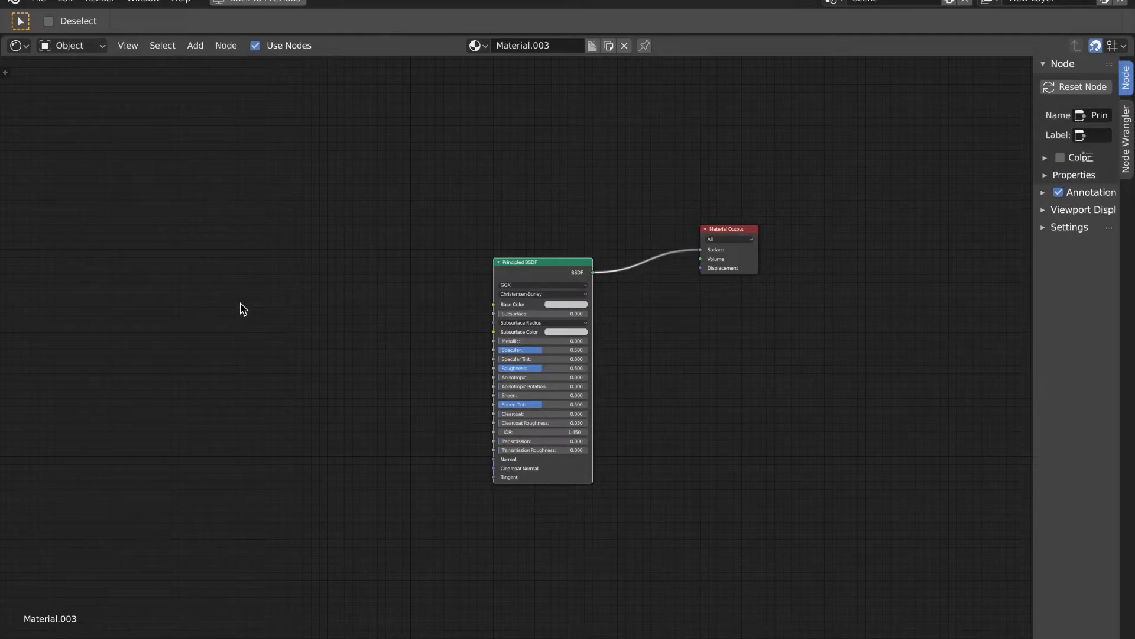
Step: Add an Attribute node for the dp_wetmap vertex colors, placed well ahead of the Principled BSDF
key(shift+a)
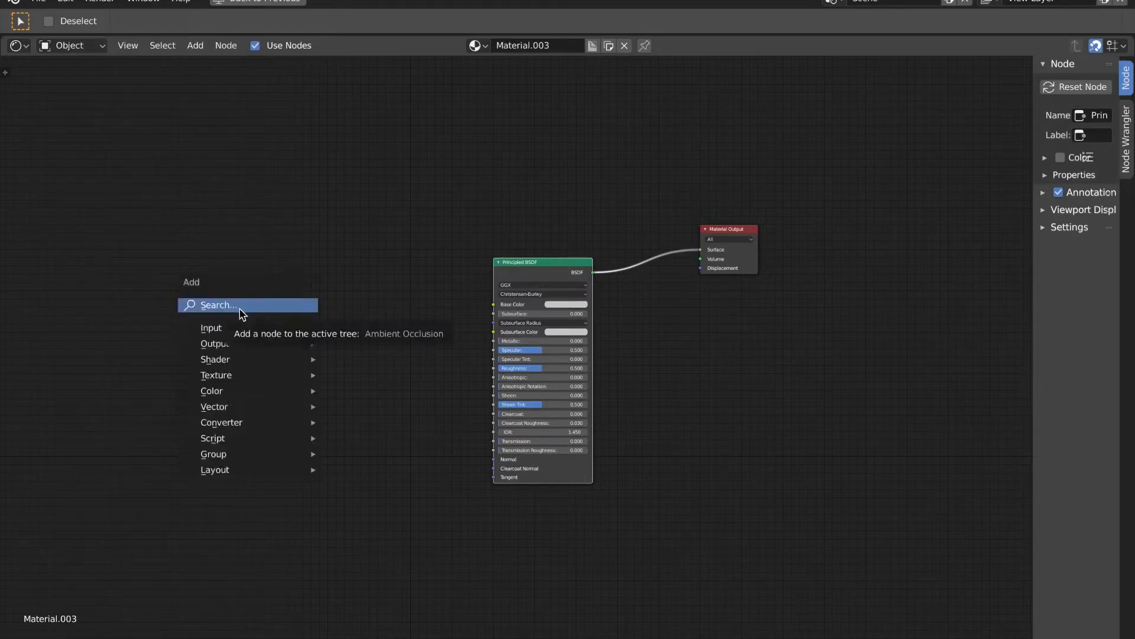
mouse_move(238, 325)
mouse_move(342, 327)
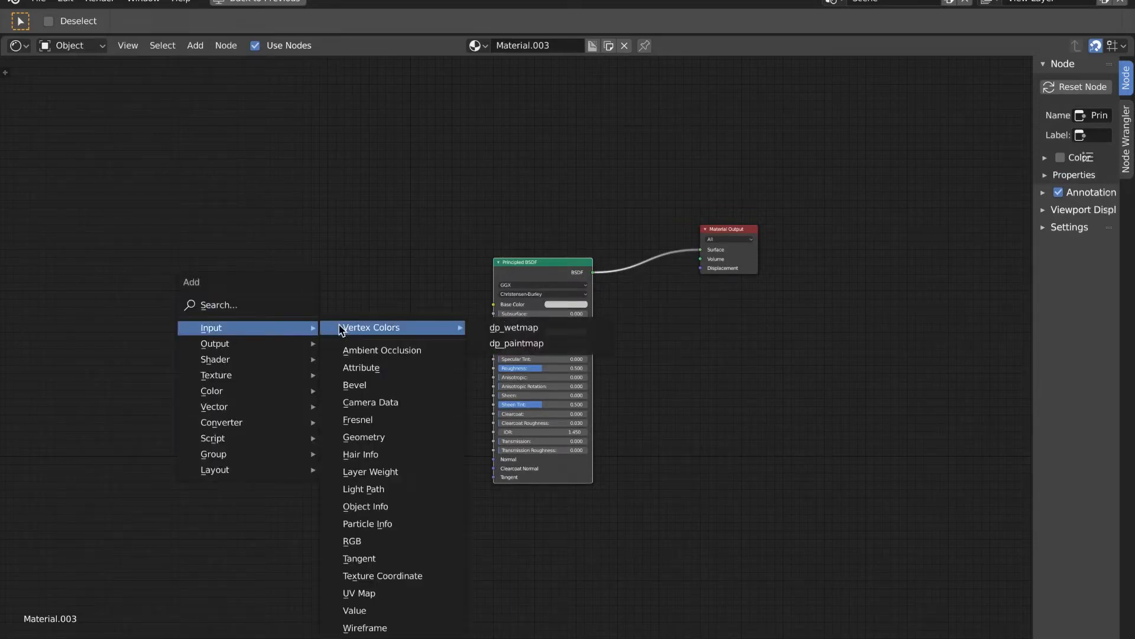
click(545, 334)
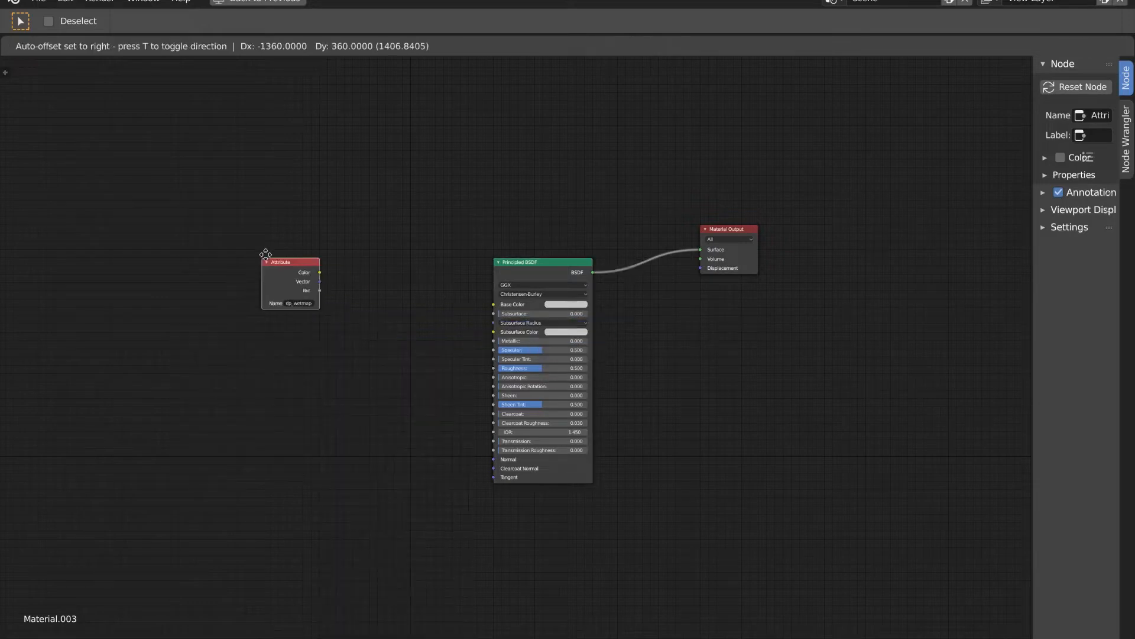
click(216, 246)
Step: Add a ColorRamp converter node between the dp_wetmap Attribute node and the Principled BSDF
key(shift+a)
mouse_move(329, 305)
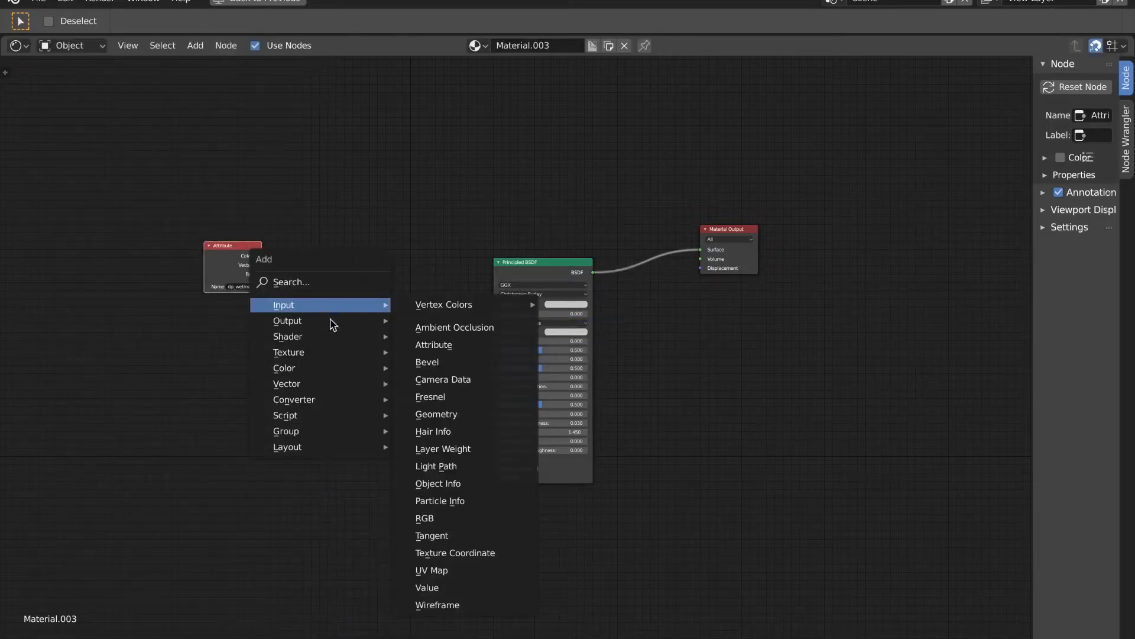
mouse_move(330, 368)
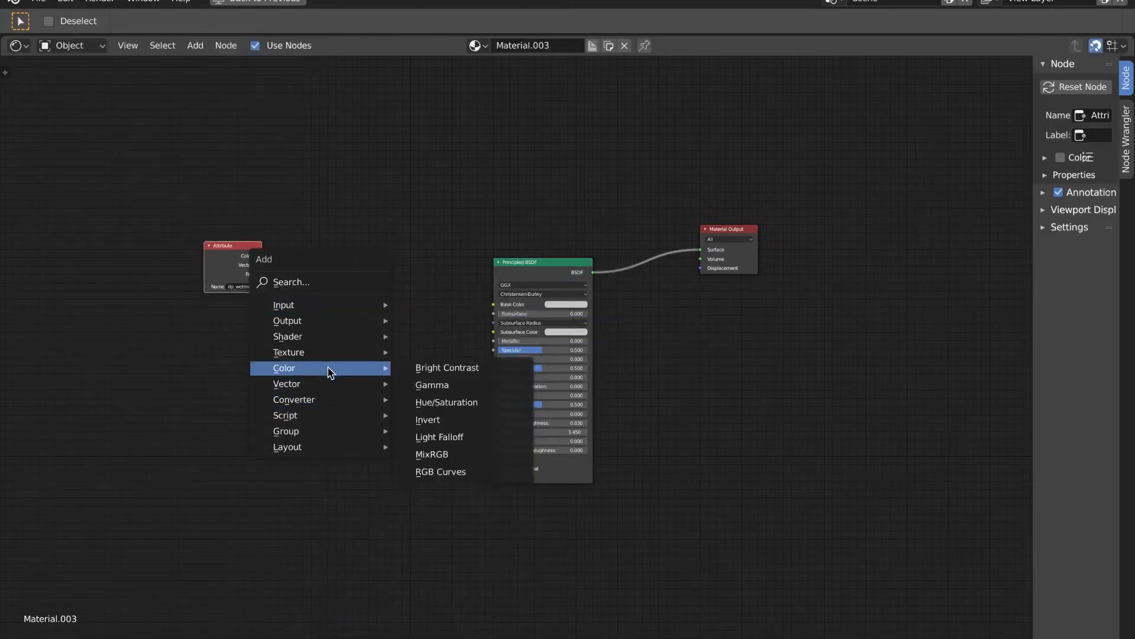
mouse_move(304, 399)
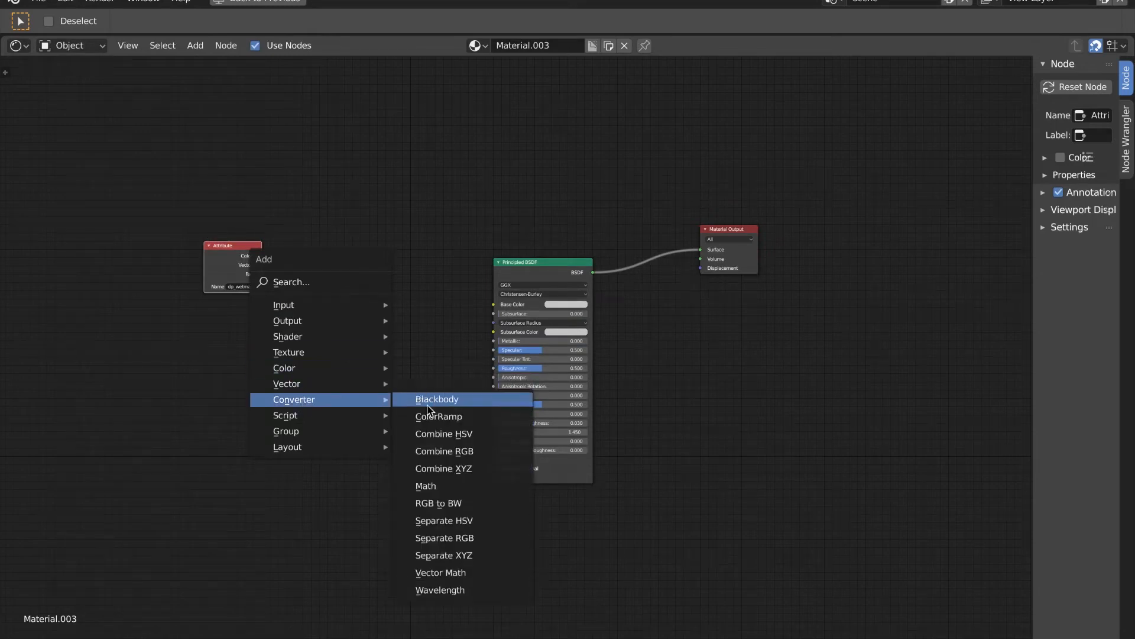
click(445, 417)
click(298, 224)
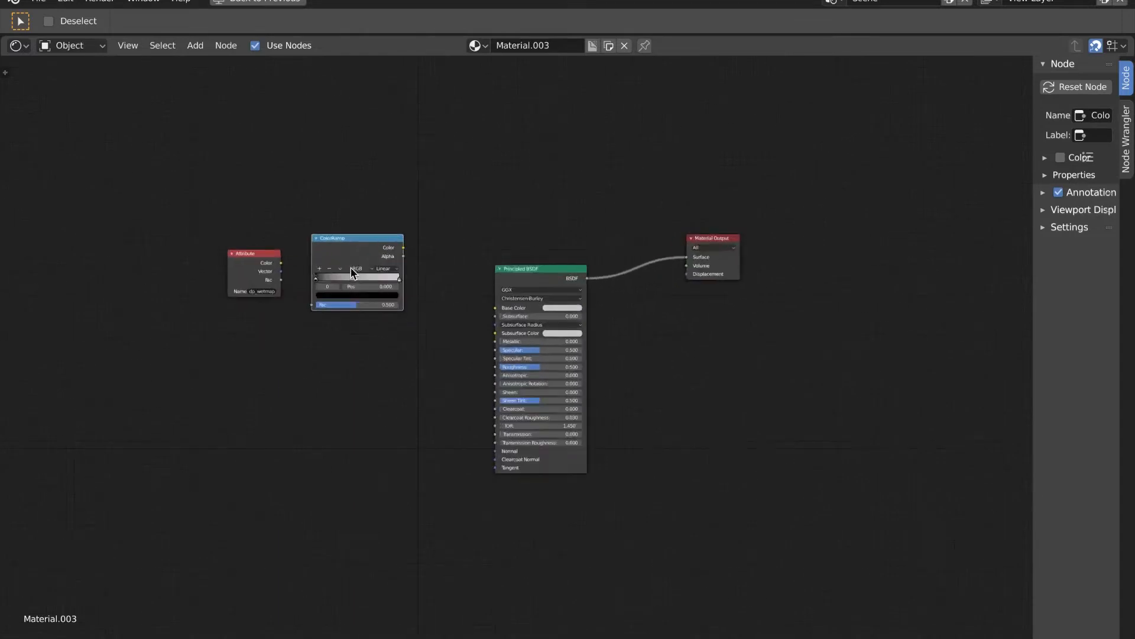
Step: Set the ColorRamp's first color stop to a fully bright, saturated blue
scroll(352, 287, up, 2)
drag(329, 188, 396, 211)
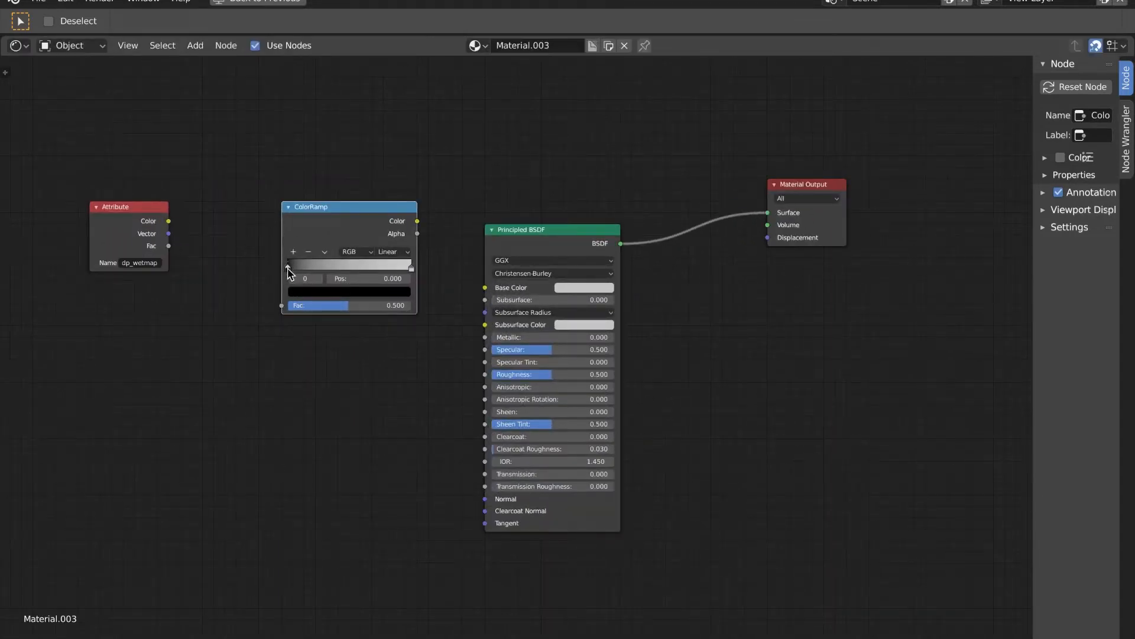
click(319, 292)
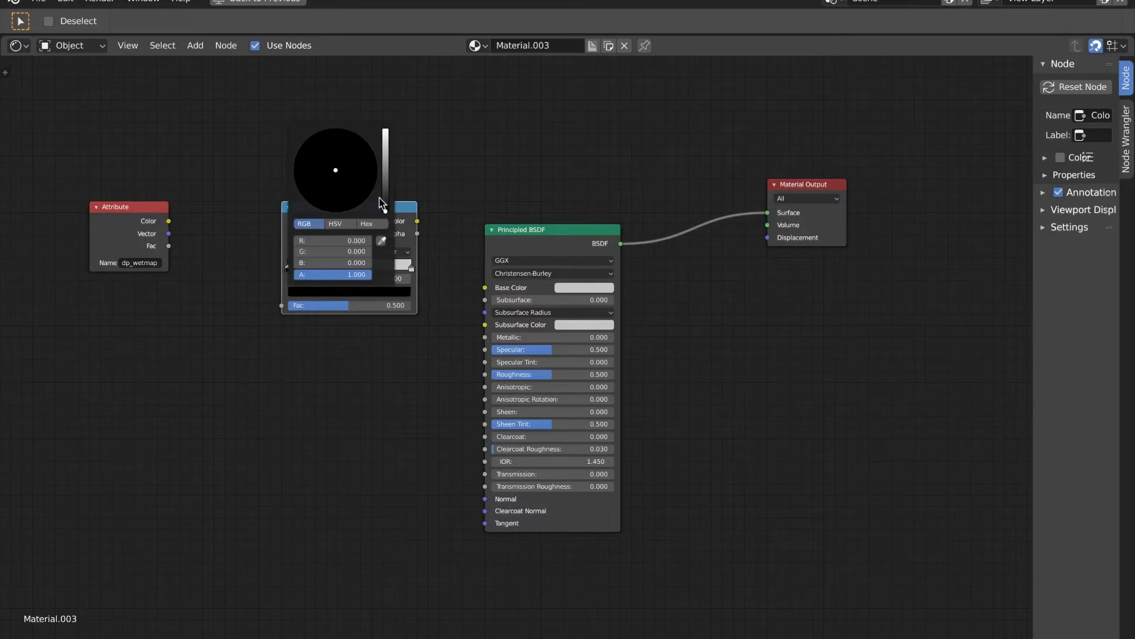
click(361, 292)
drag(387, 201, 385, 129)
drag(329, 202, 370, 146)
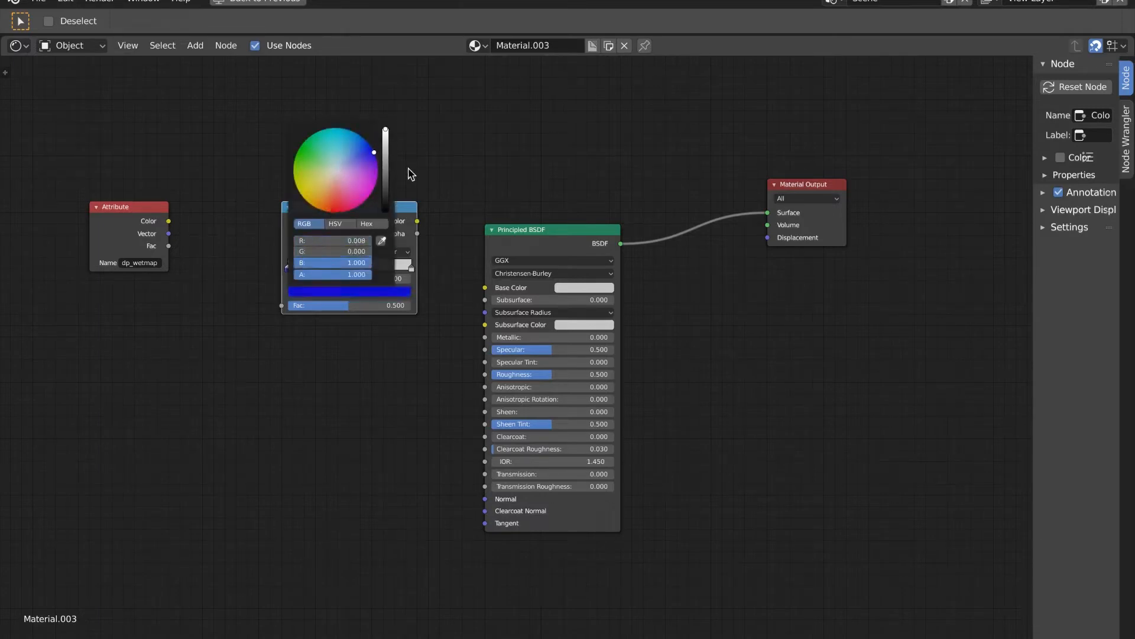
Step: Color the ColorRamp's last stop red and add a green middle stop at position 0.500
click(411, 267)
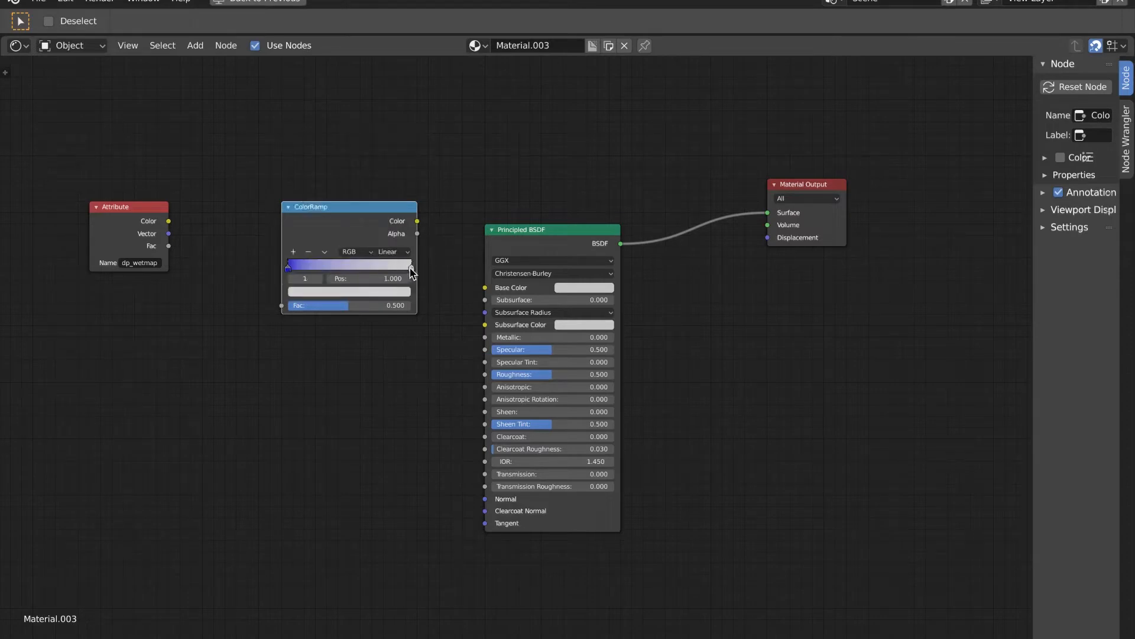
click(389, 291)
click(355, 199)
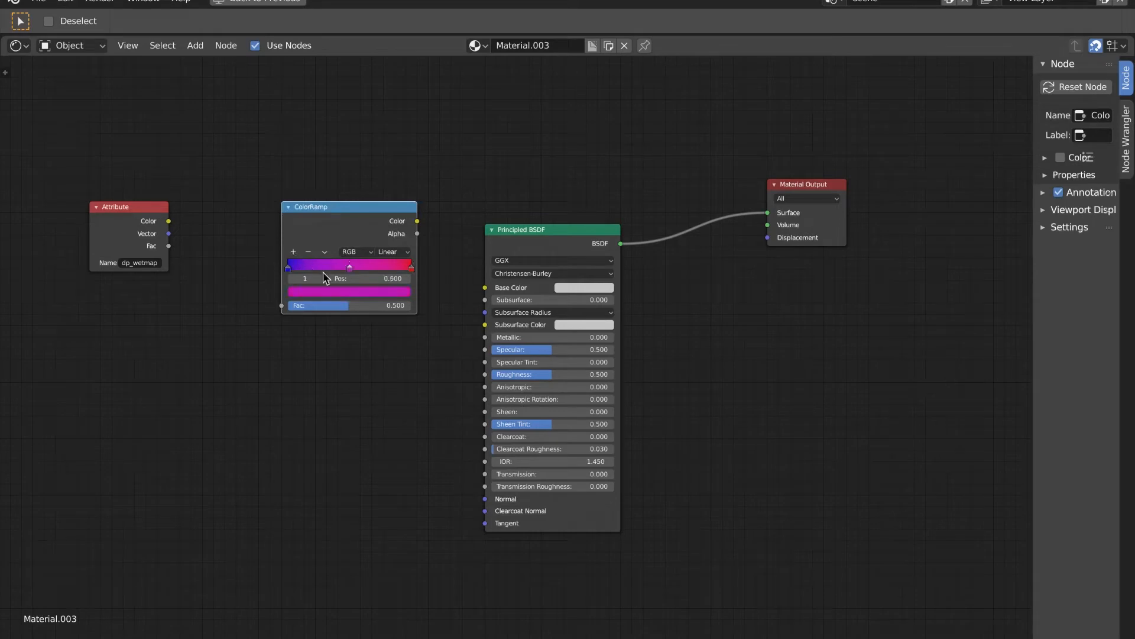
click(353, 289)
click(333, 167)
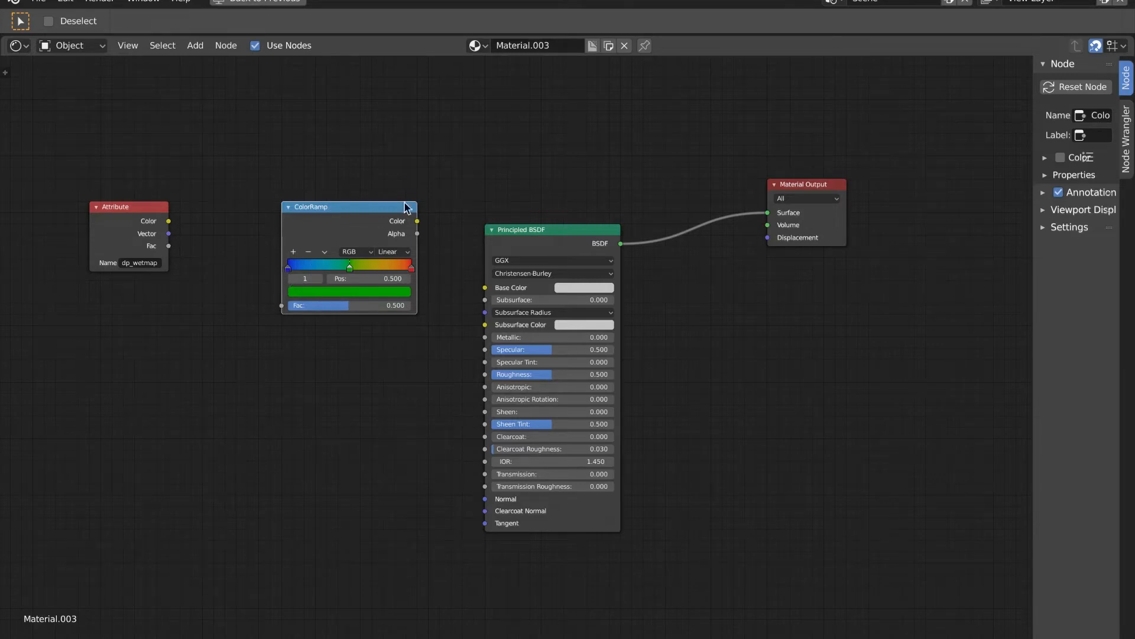
Step: Connect the Attribute's Fac output to the ColorRamp's Fac, and the ColorRamp's Color to the Principled BSDF's Base Color
drag(407, 208, 383, 210)
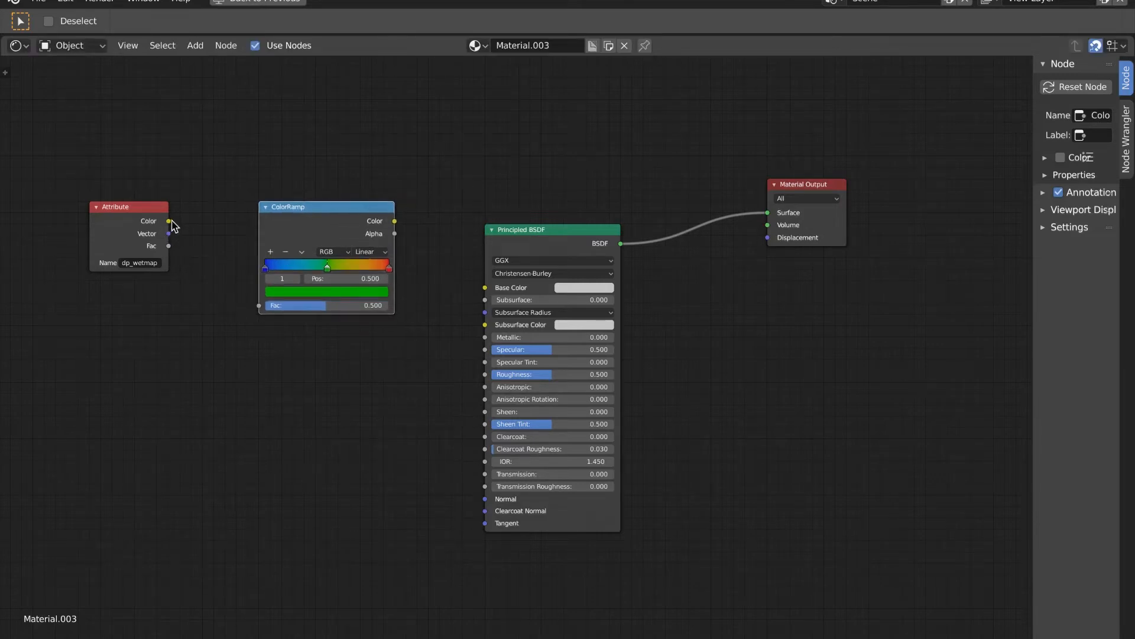
drag(169, 246, 259, 306)
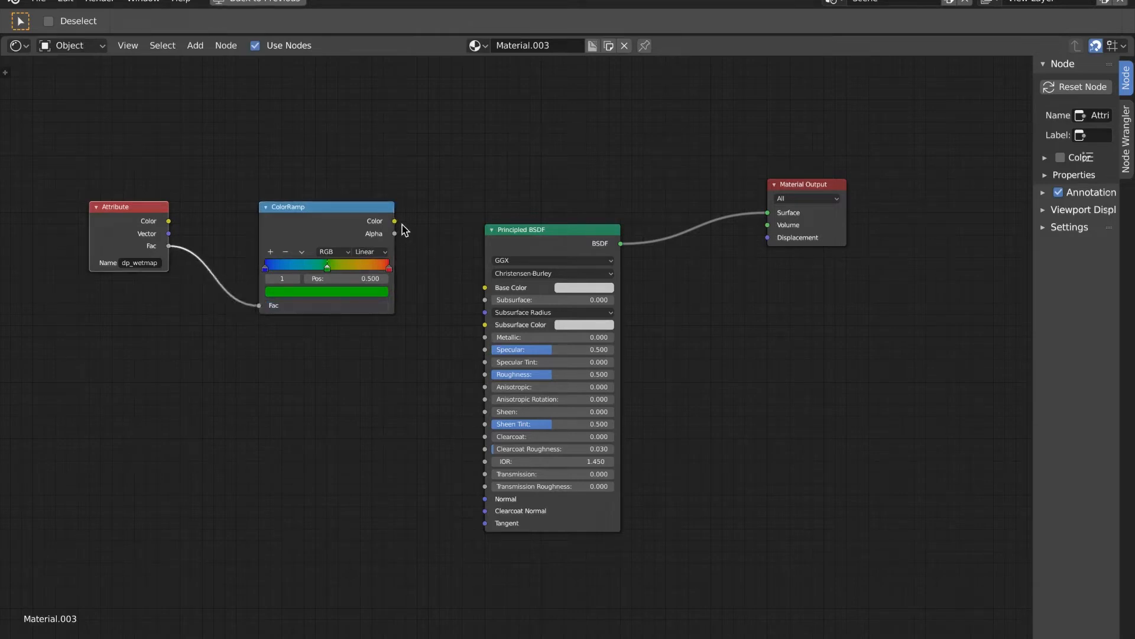
drag(394, 221, 454, 277)
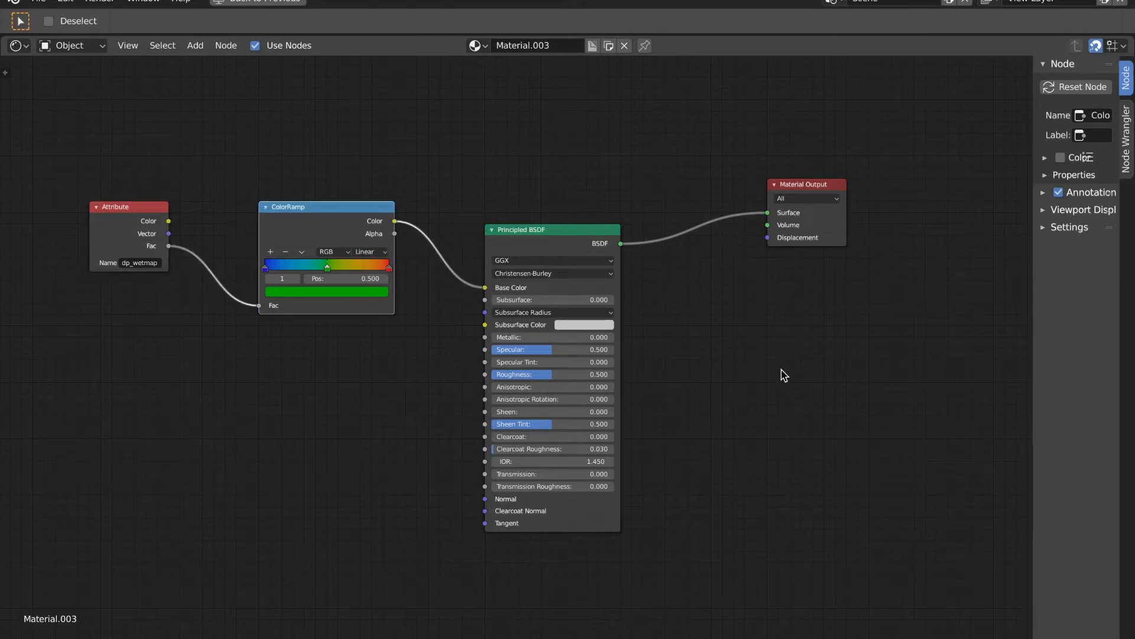
Step: Restore the multi-editor layout and preview the animated paint trail in LookDev shading, stopping at frame 214
key(ctrl+space)
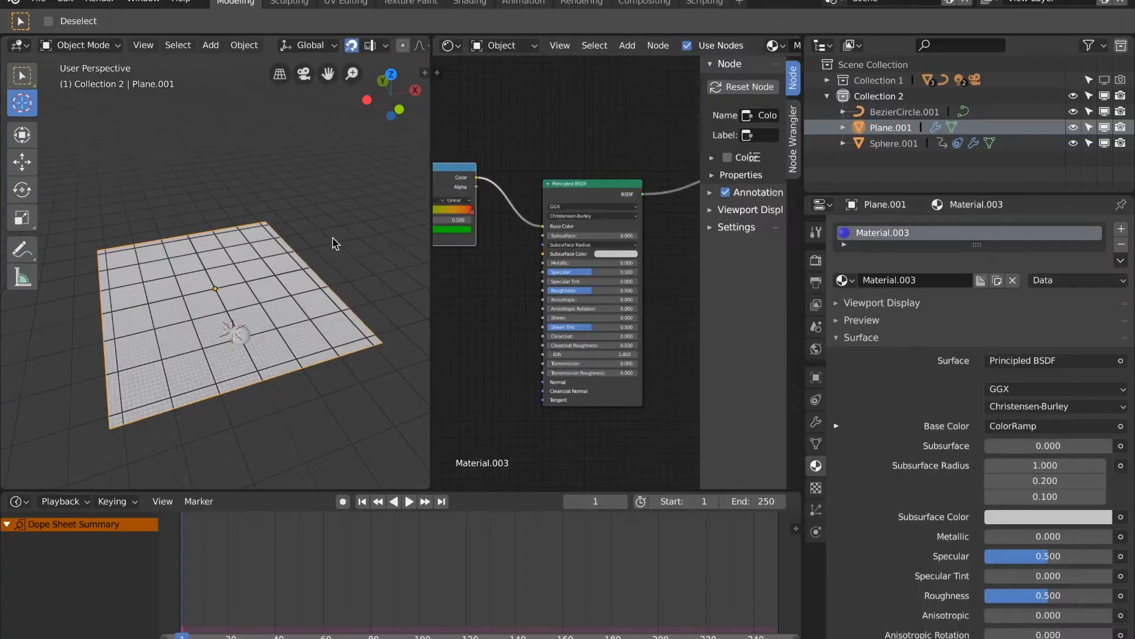
mouse_move(334, 243)
middle_down()
mouse_move(314, 290)
mouse_move(340, 292)
mouse_move(336, 284)
middle_up()
scroll(314, 290, down, 3)
scroll(9, 48, down, 5)
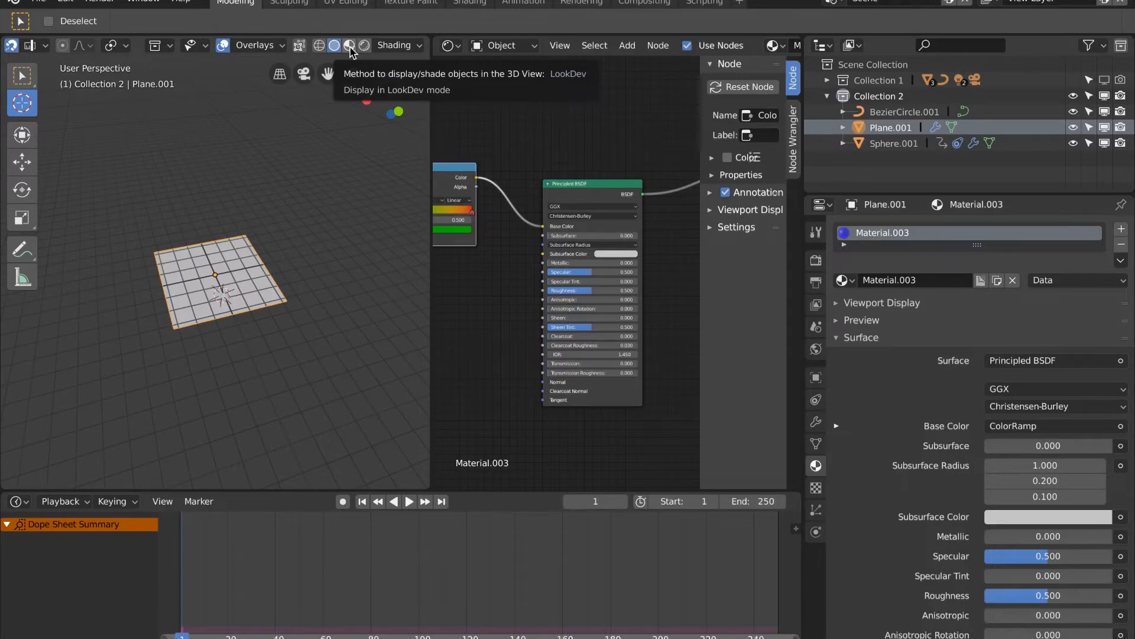
click(351, 47)
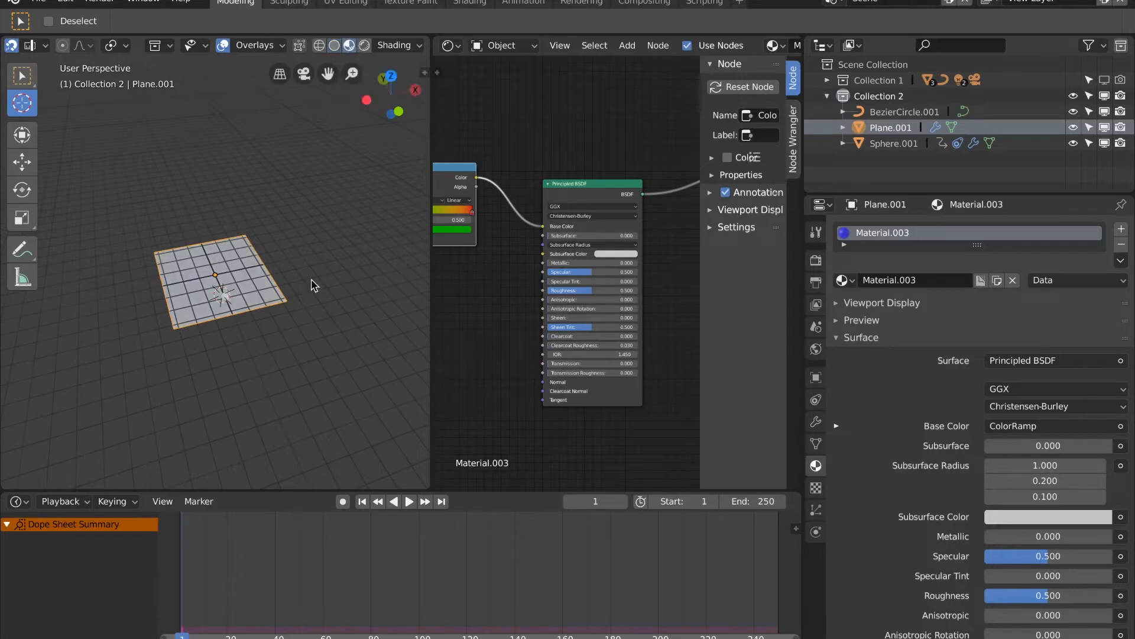
click(412, 504)
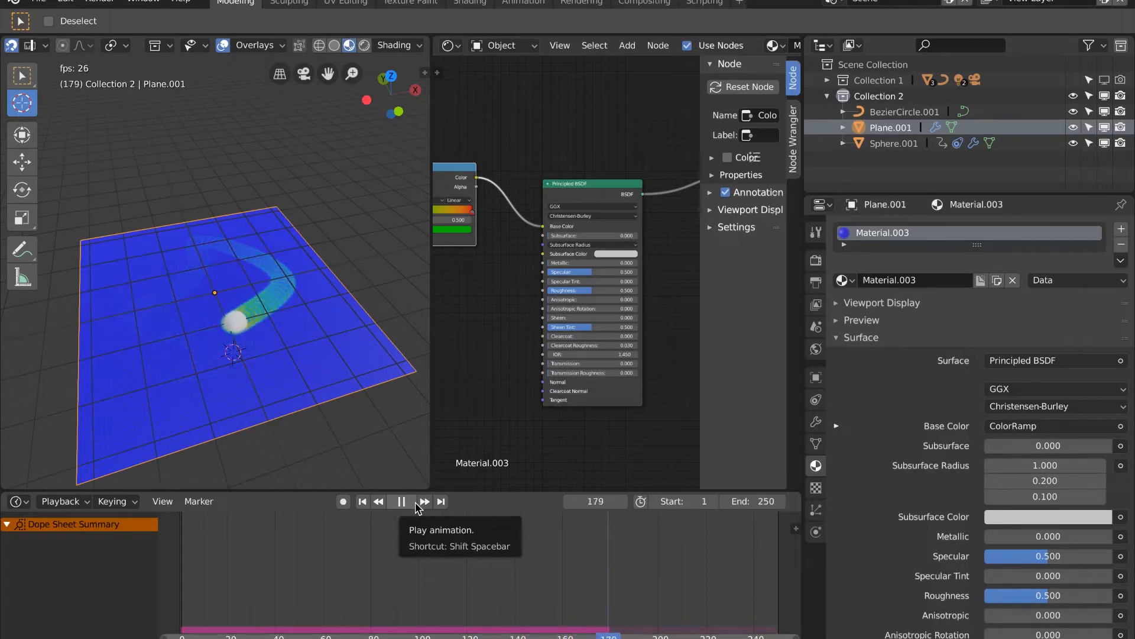
click(401, 501)
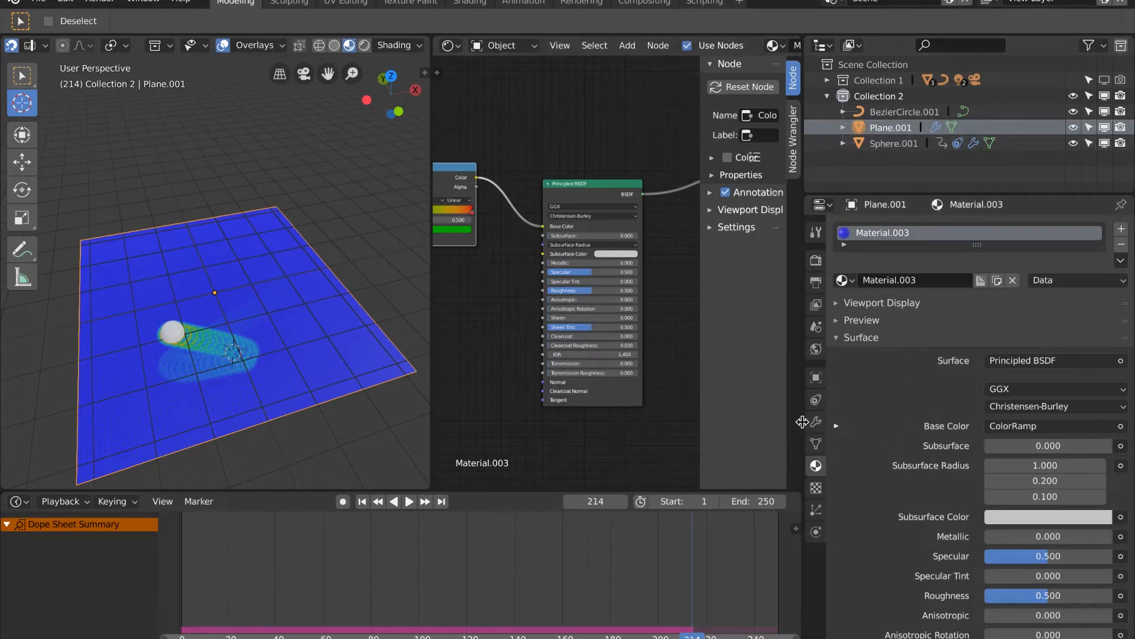
Step: Widen the Properties editor and expand Plane.001's Dynamic Paint canvas settings
drag(804, 424, 644, 423)
scroll(884, 509, down, 1)
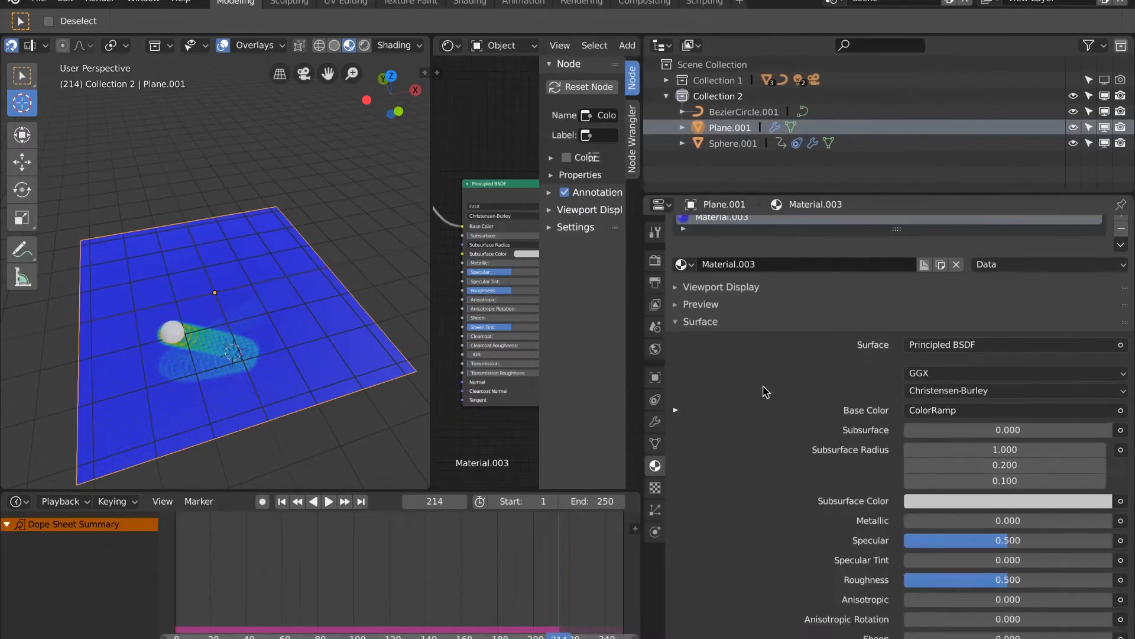
click(670, 325)
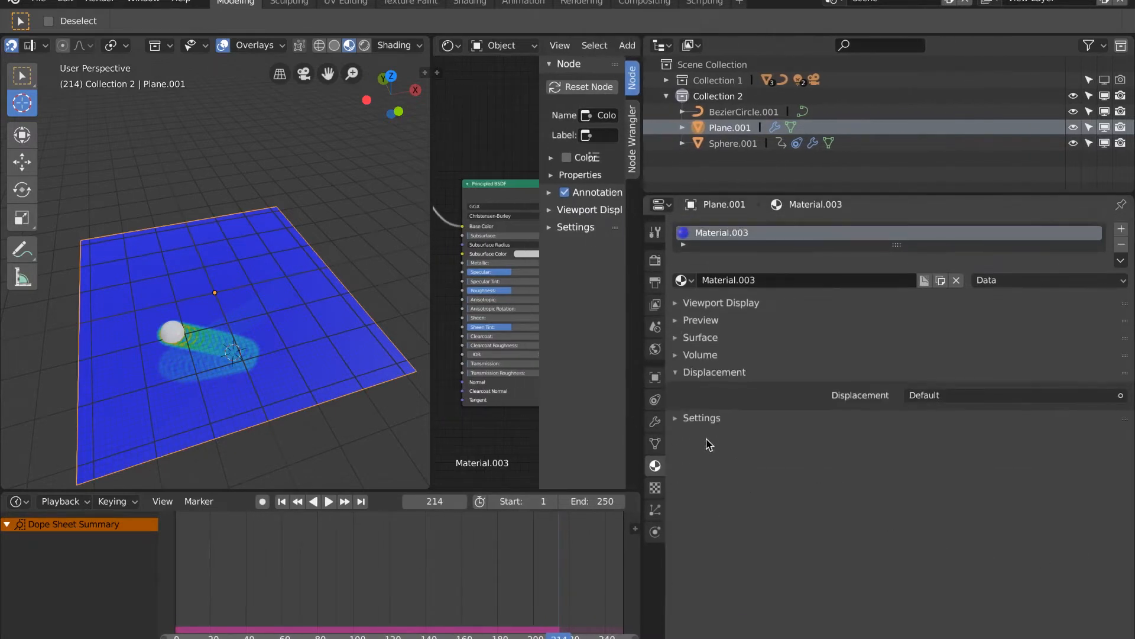
click(655, 532)
click(680, 341)
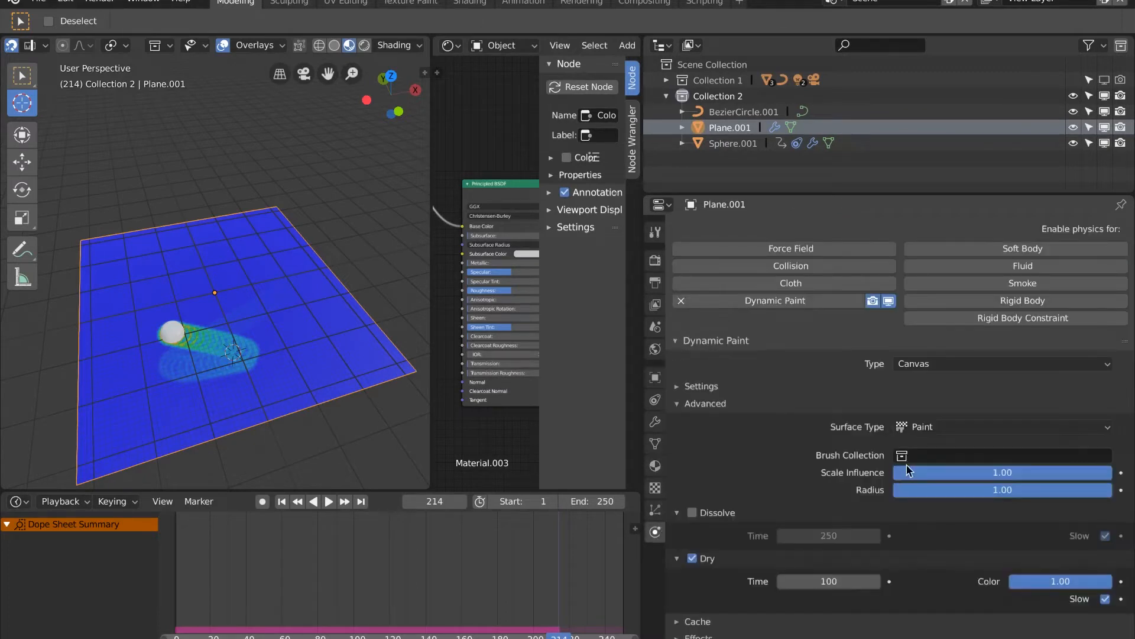
Step: Enable Dissolve and set the Dry time to 200 on the canvas, playing the animation from frame 1
scroll(760, 465, down, 2)
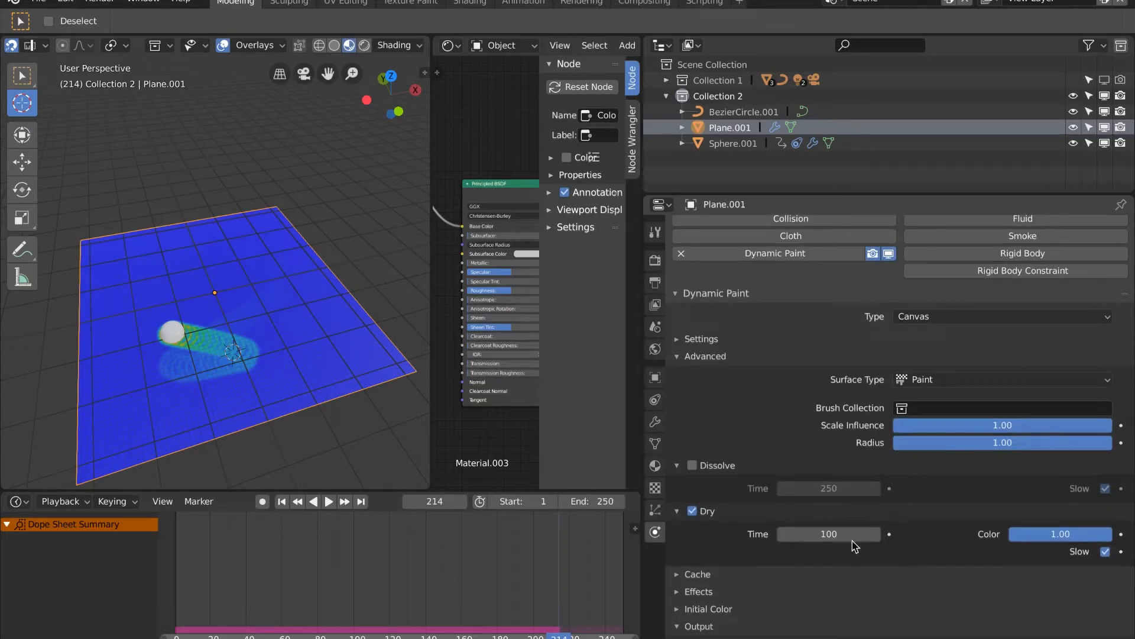
click(693, 465)
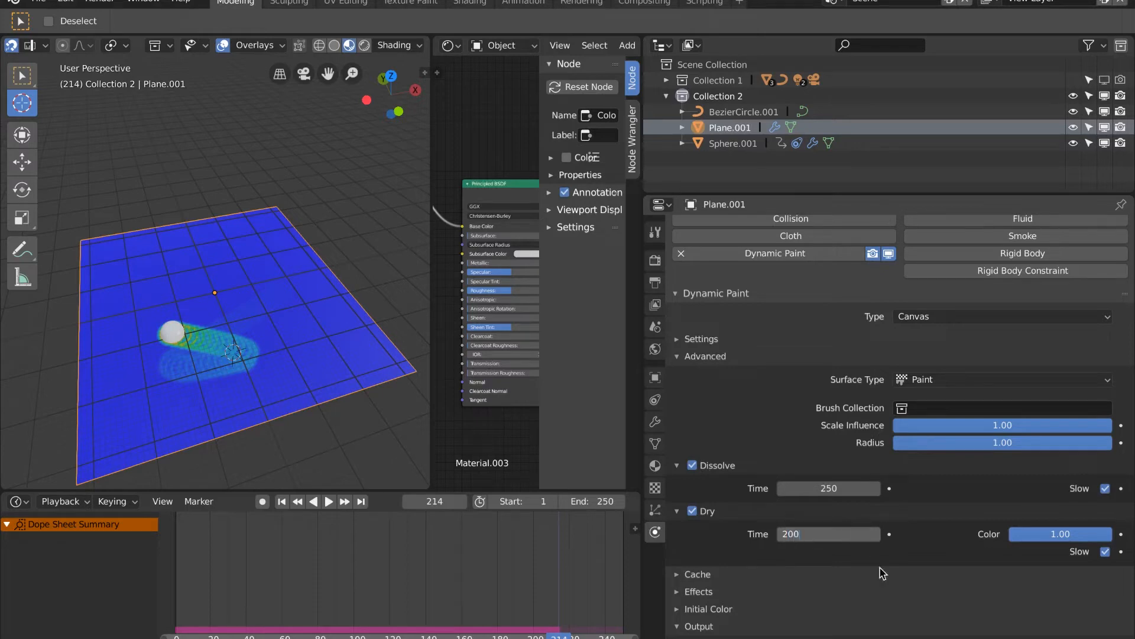
click(281, 501)
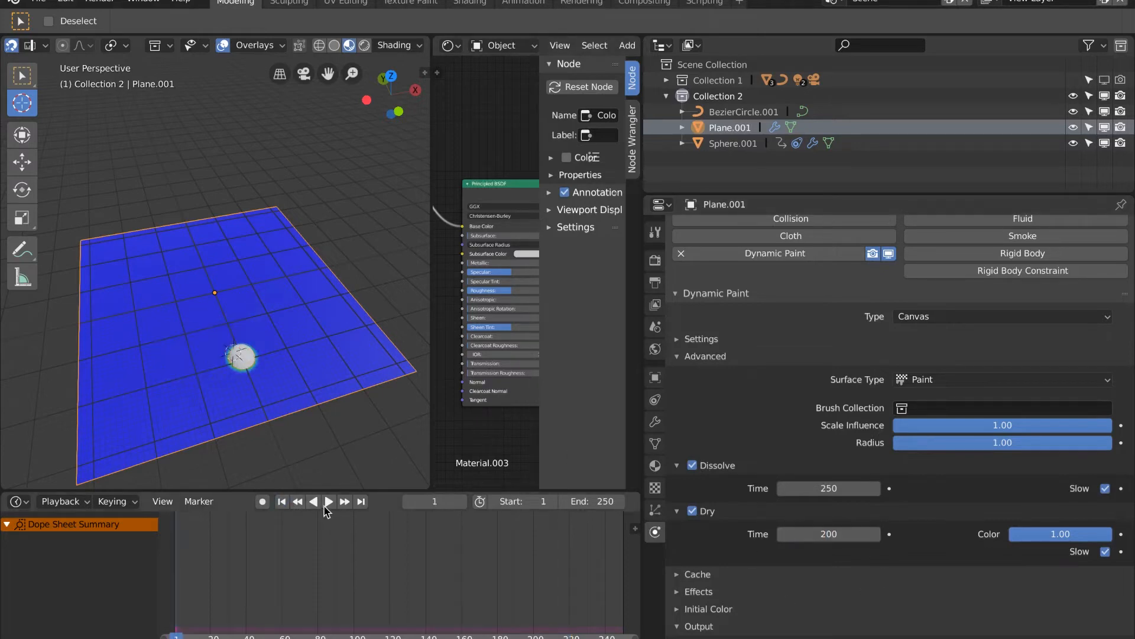
click(329, 501)
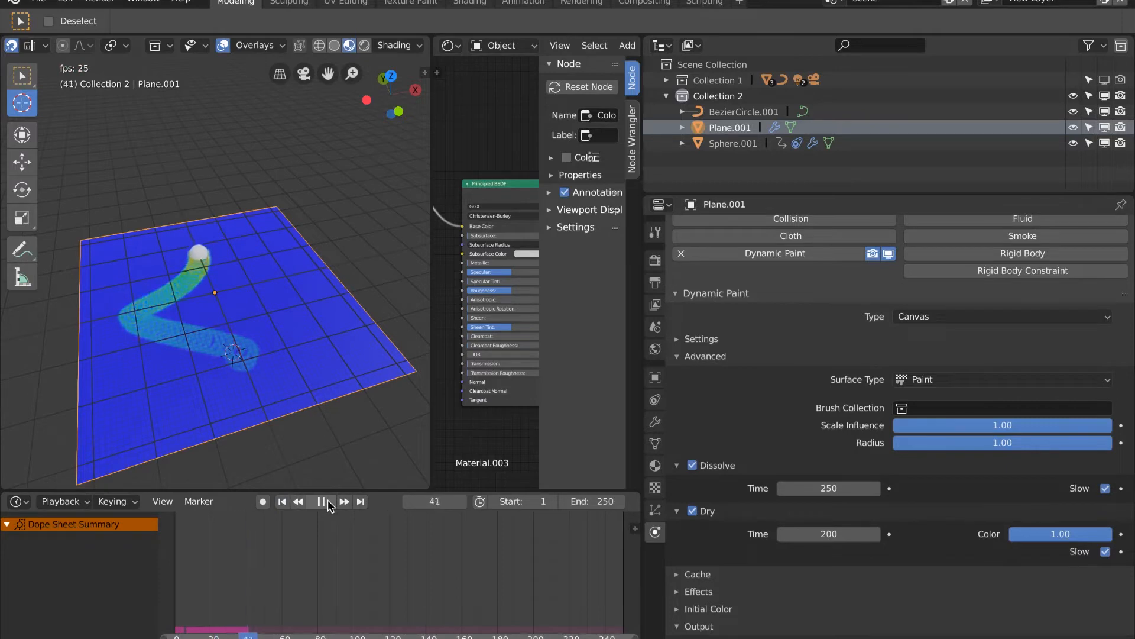
Step: Try Dry times of 1 and 500 on the canvas while the animation plays
click(863, 534)
text(1)
key(Return)
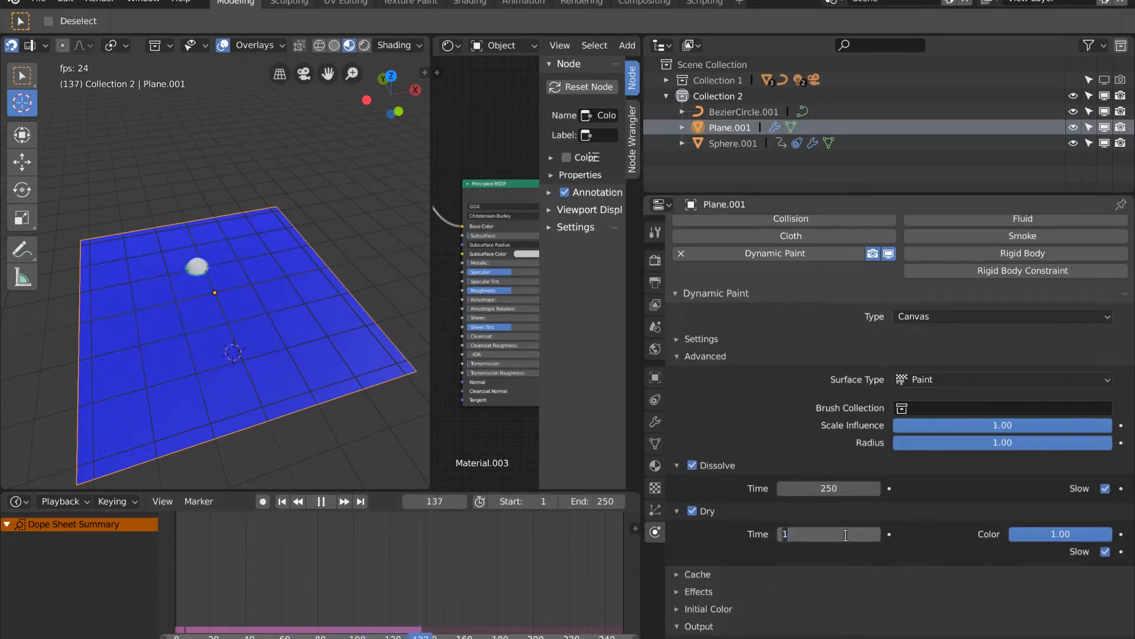
click(858, 534)
text(500)
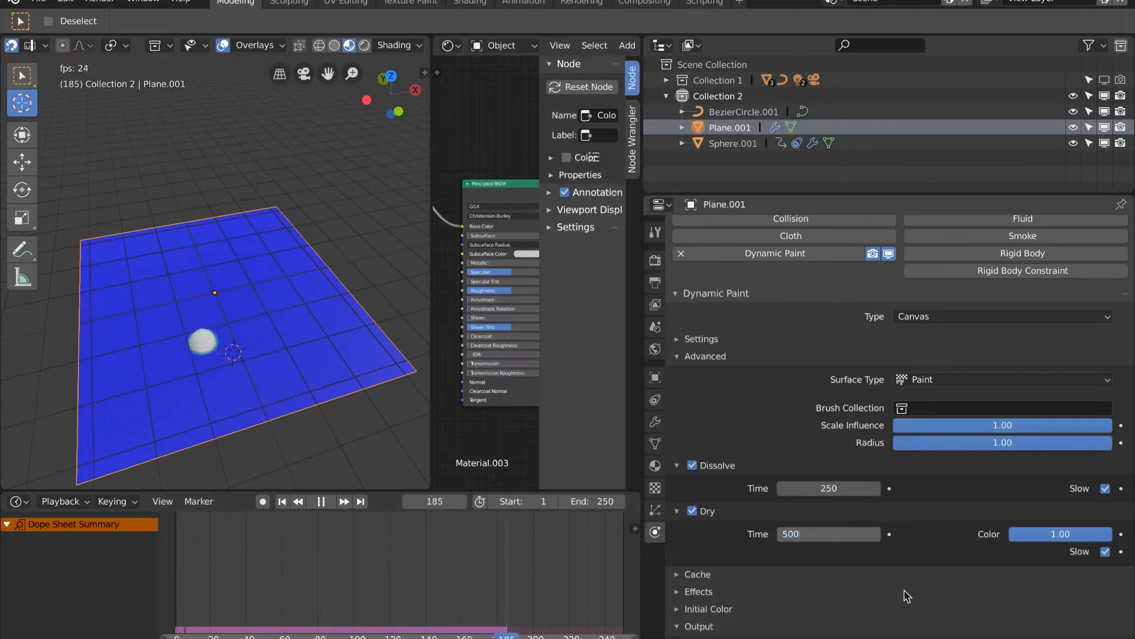
key(Return)
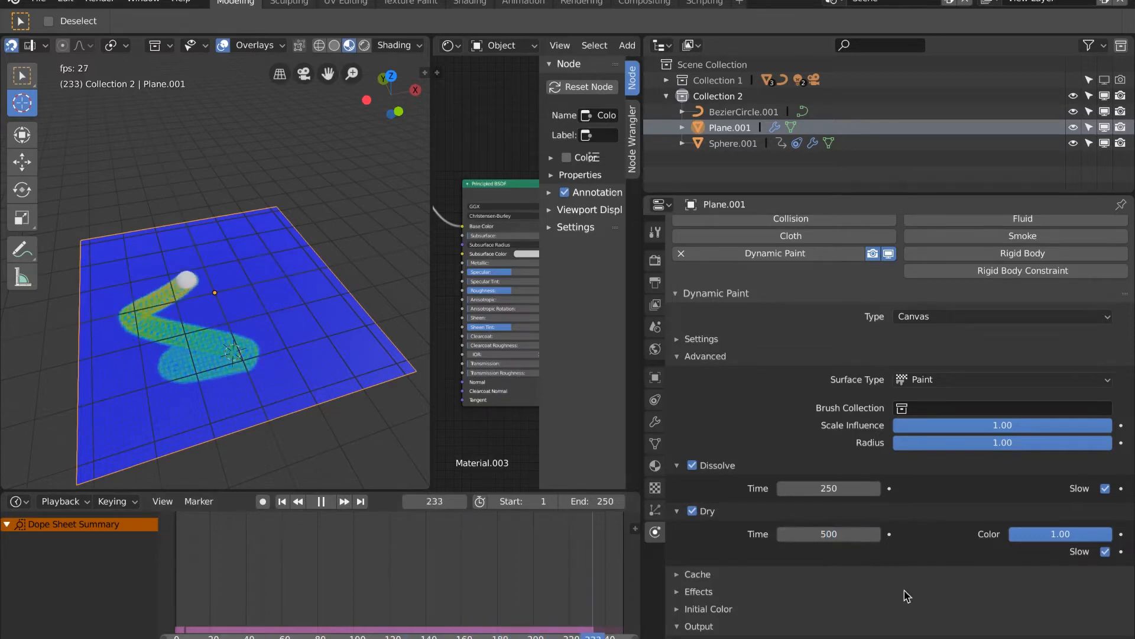
Step: Set the canvas's Dry time to 12
click(854, 532)
key(BackSpace)
key(BackSpace)
key(BackSpace)
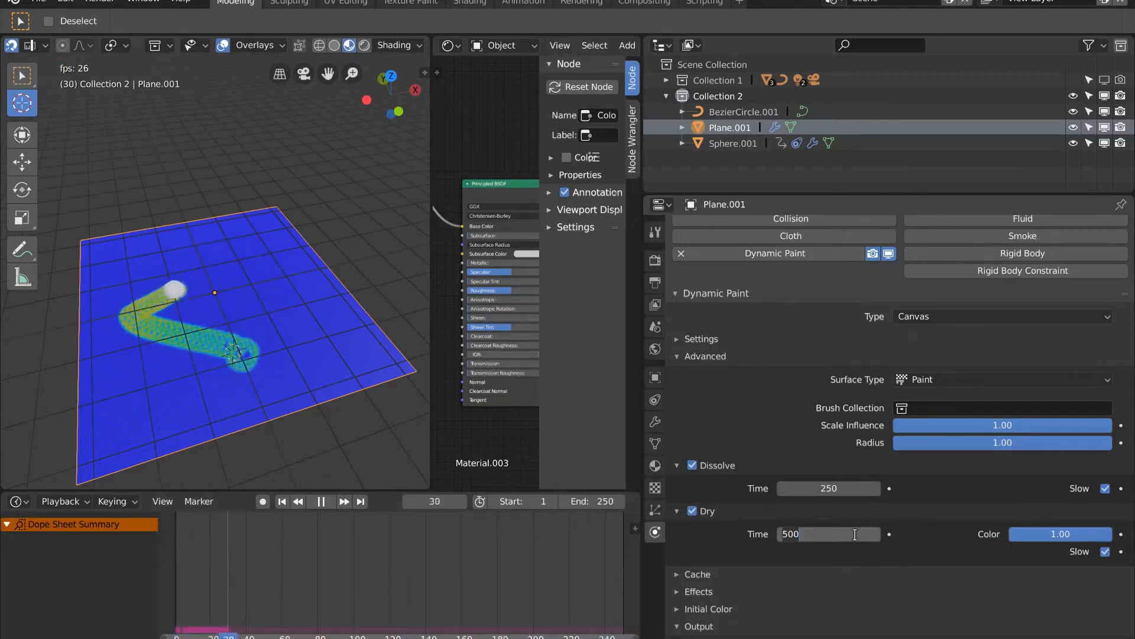
text(12)
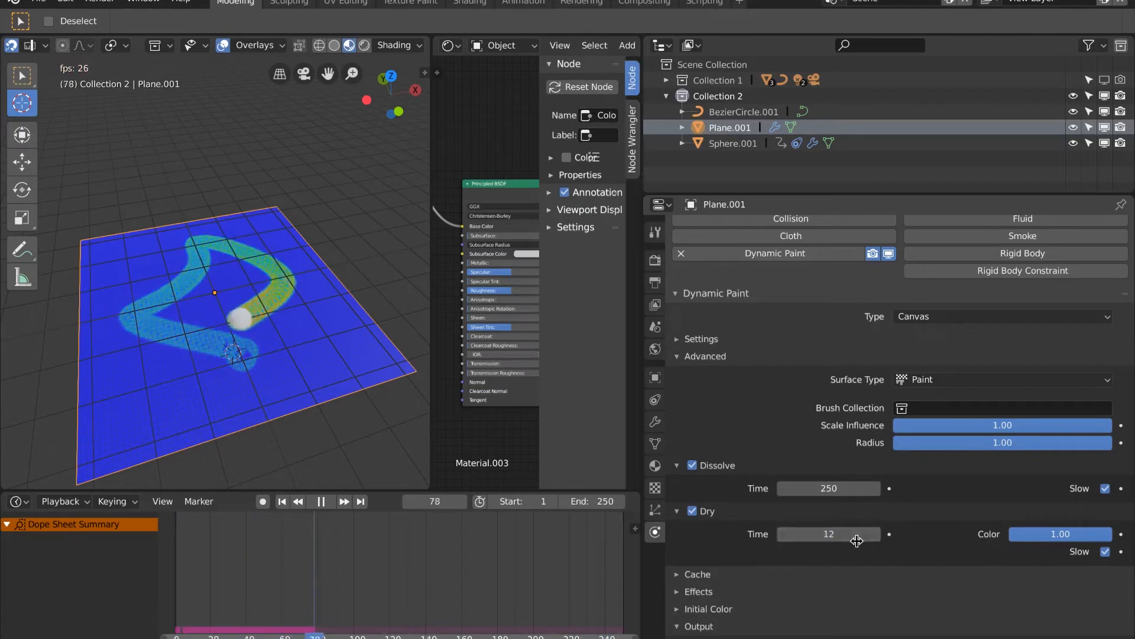
Step: Set the canvas's Dry time to 100 while the animation plays
key(Return)
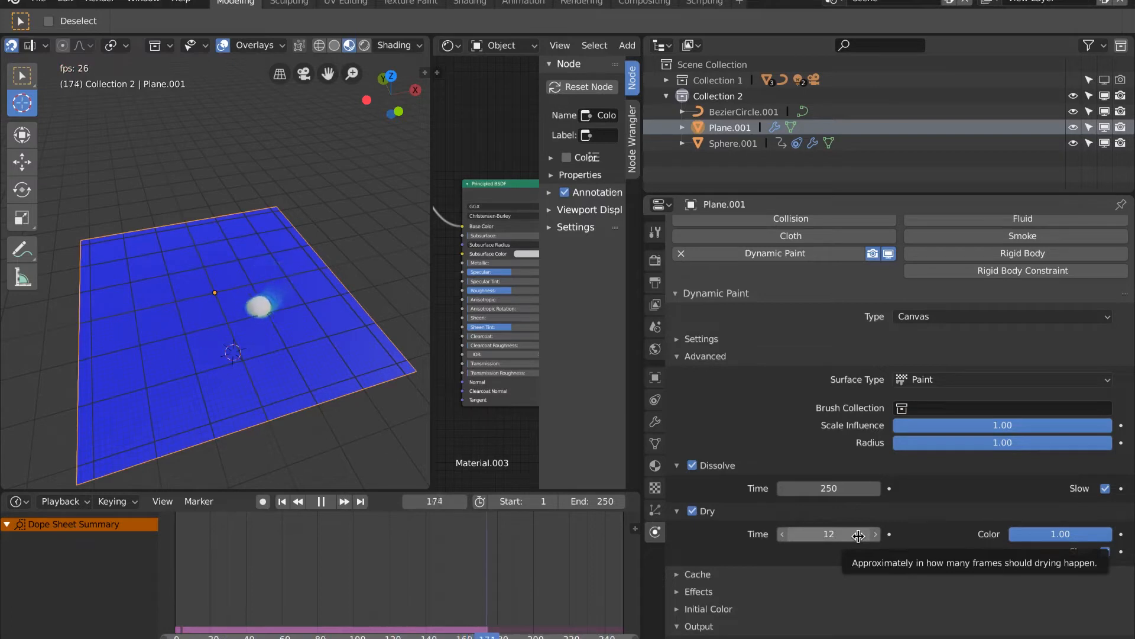
click(859, 536)
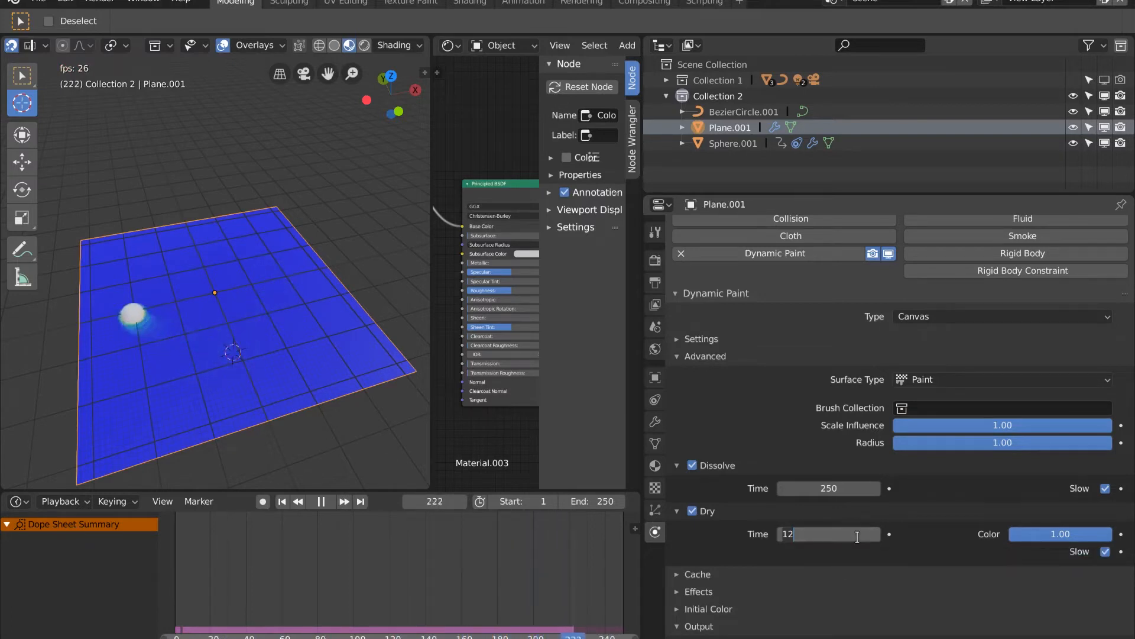
text(100)
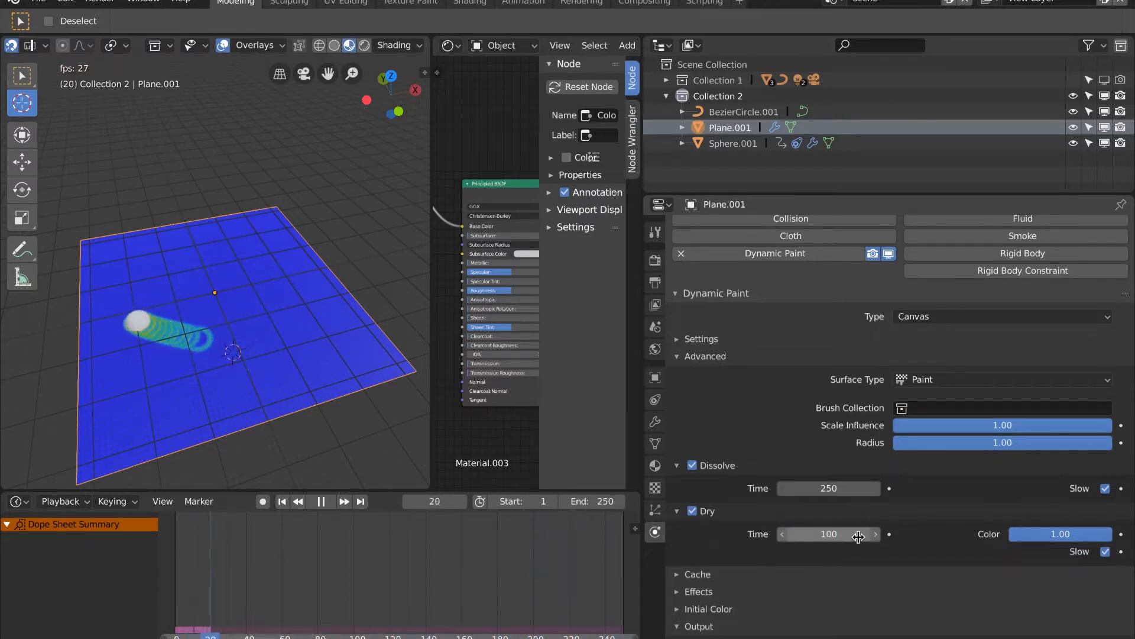
key(Return)
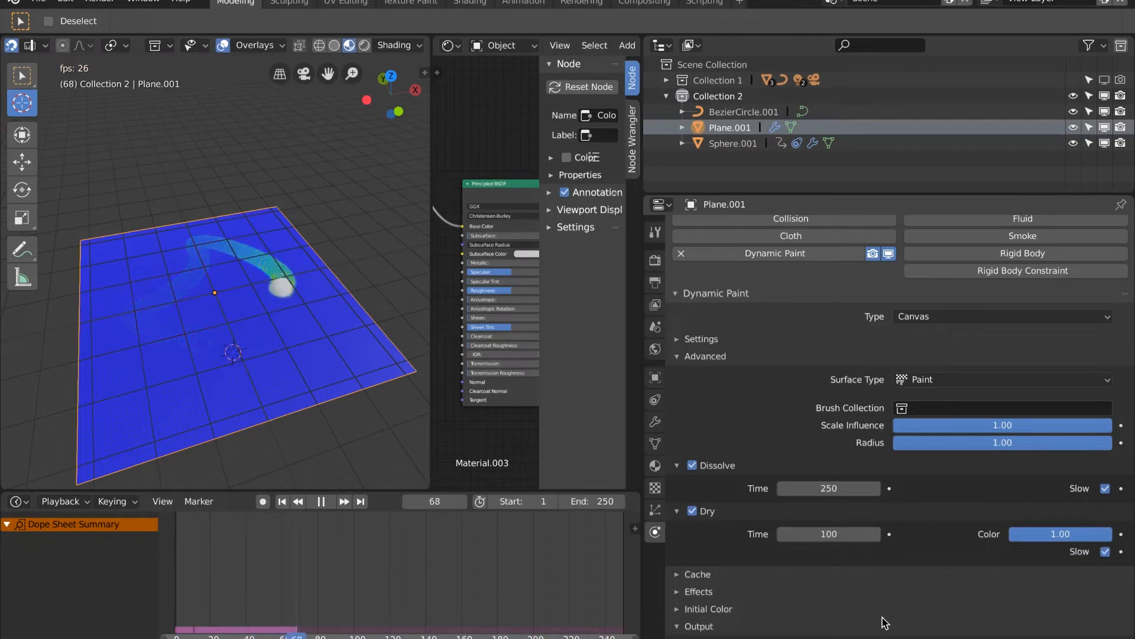
scroll(836, 515, up, 2)
scroll(751, 379, down, 2)
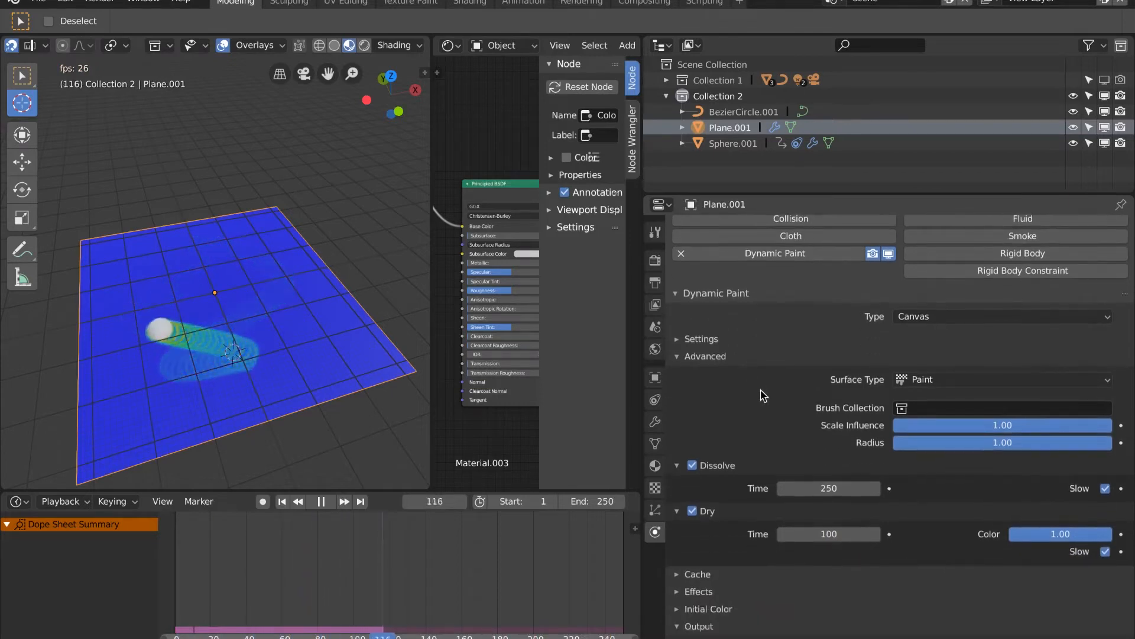
Step: Expand the canvas surface settings, set Sub-Steps to 10 and inspect the trail up close
click(875, 339)
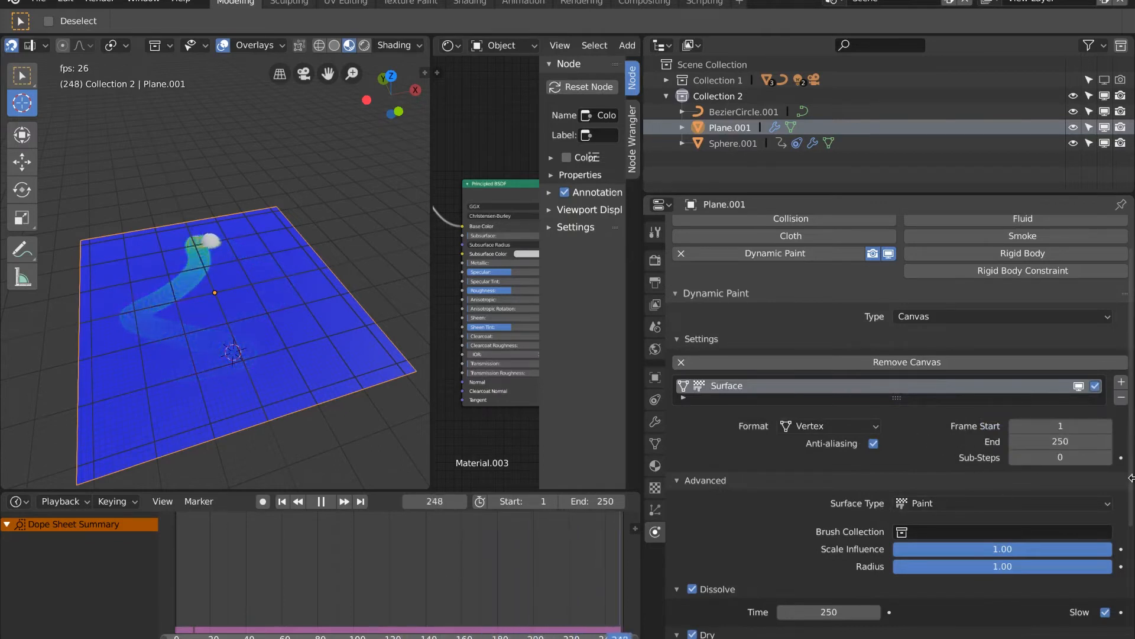
click(1075, 456)
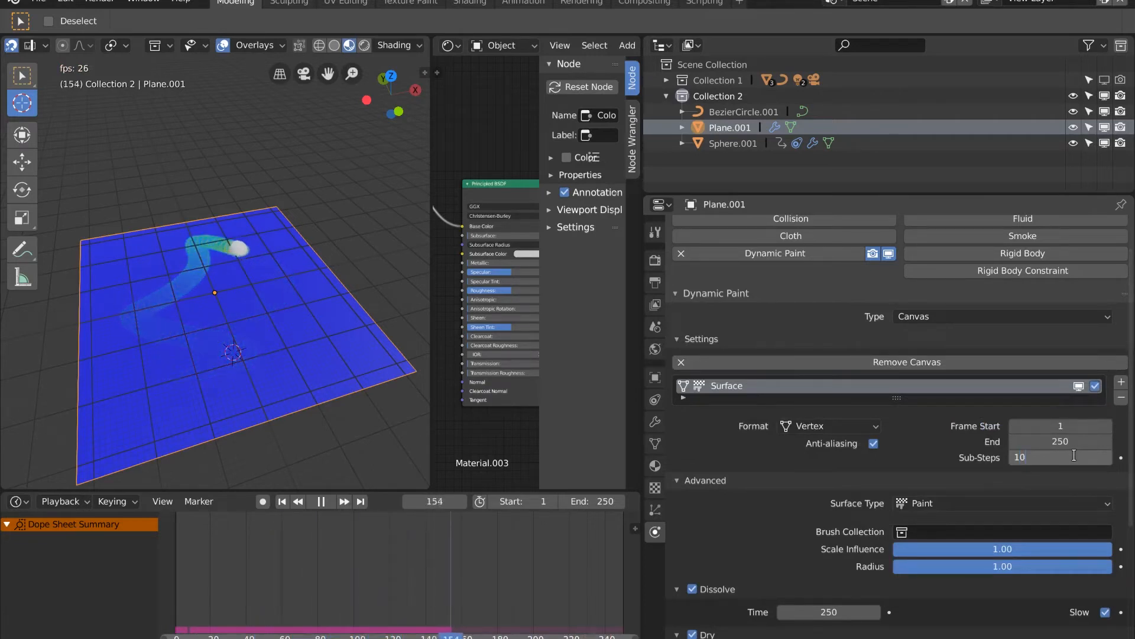
text(10)
key(Return)
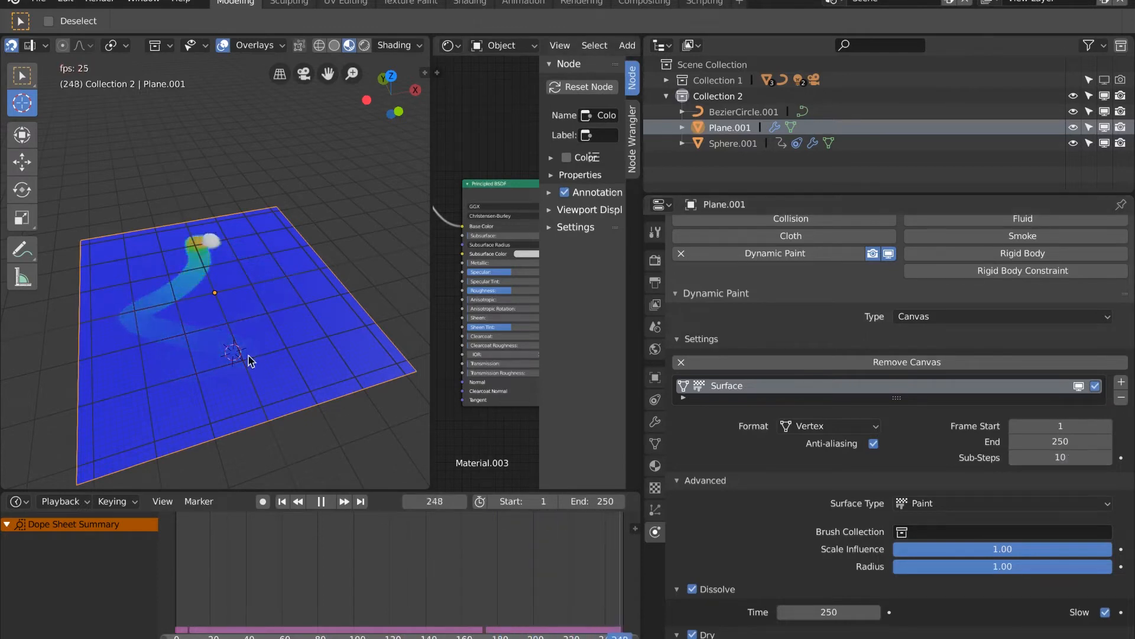
scroll(237, 343, up, 5)
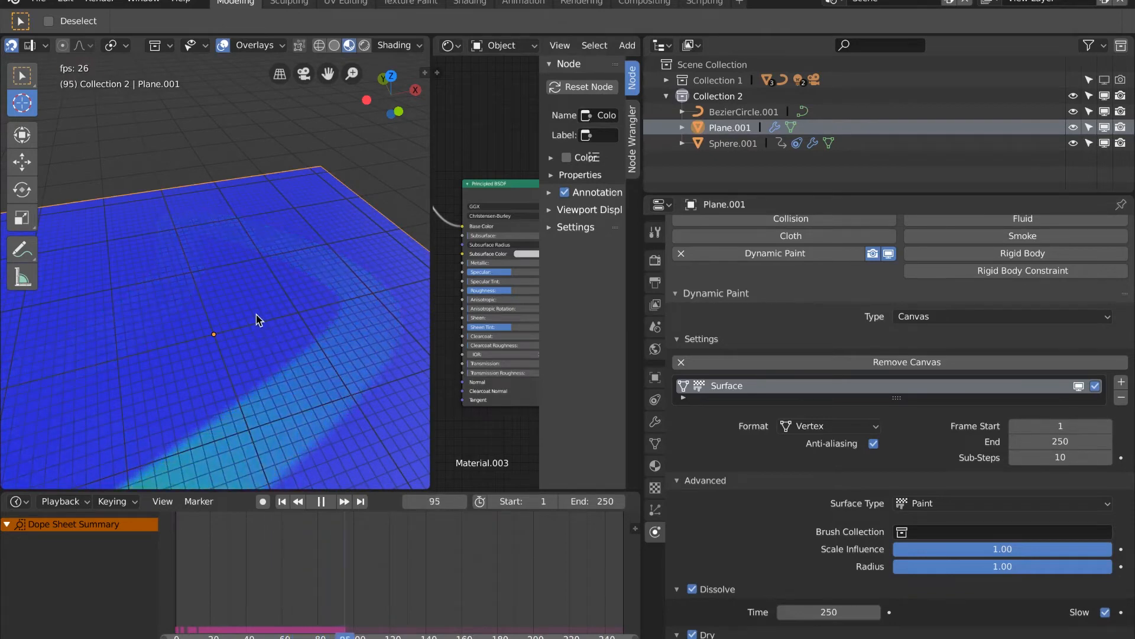
scroll(258, 316, down, 5)
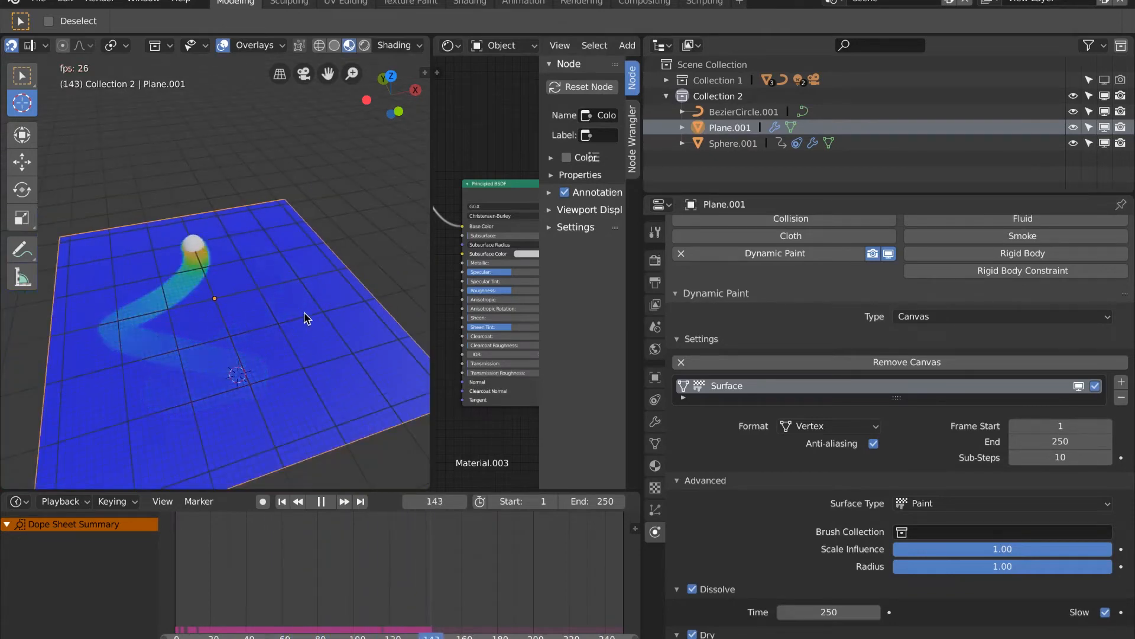
Step: Replay the animation from frame 1 to examine the trail's smoothness, rewind, and compare the plane in Solid and Material Preview shading
click(320, 502)
click(286, 502)
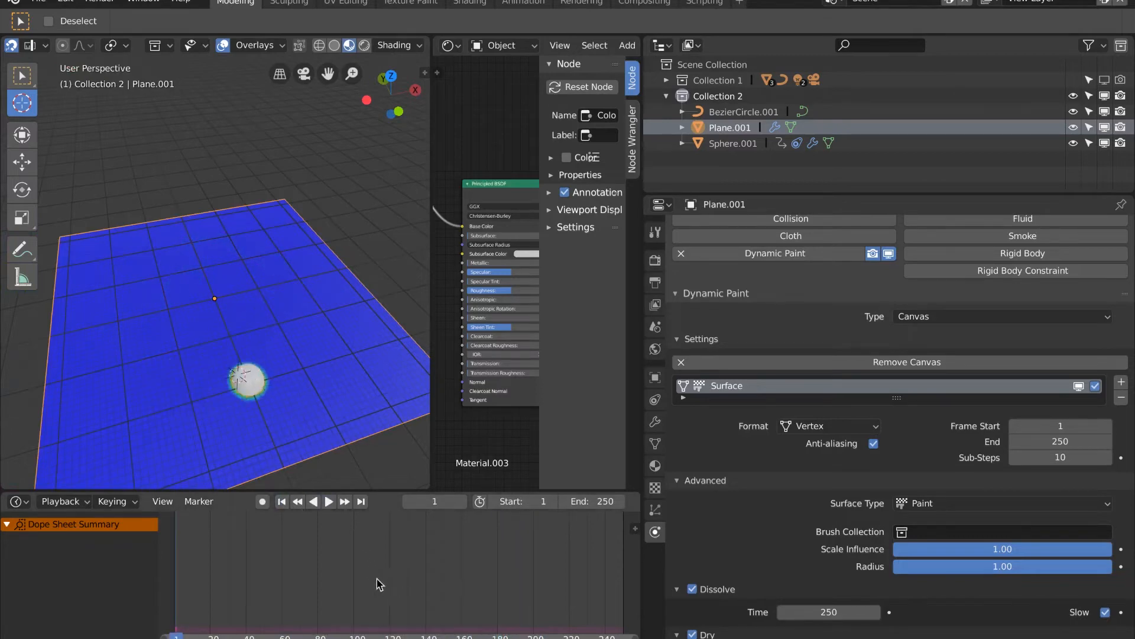
click(330, 501)
mouse_move(284, 343)
middle_down()
mouse_move(296, 290)
mouse_move(286, 324)
mouse_move(400, 305)
mouse_move(329, 246)
mouse_move(272, 331)
mouse_move(236, 309)
middle_up()
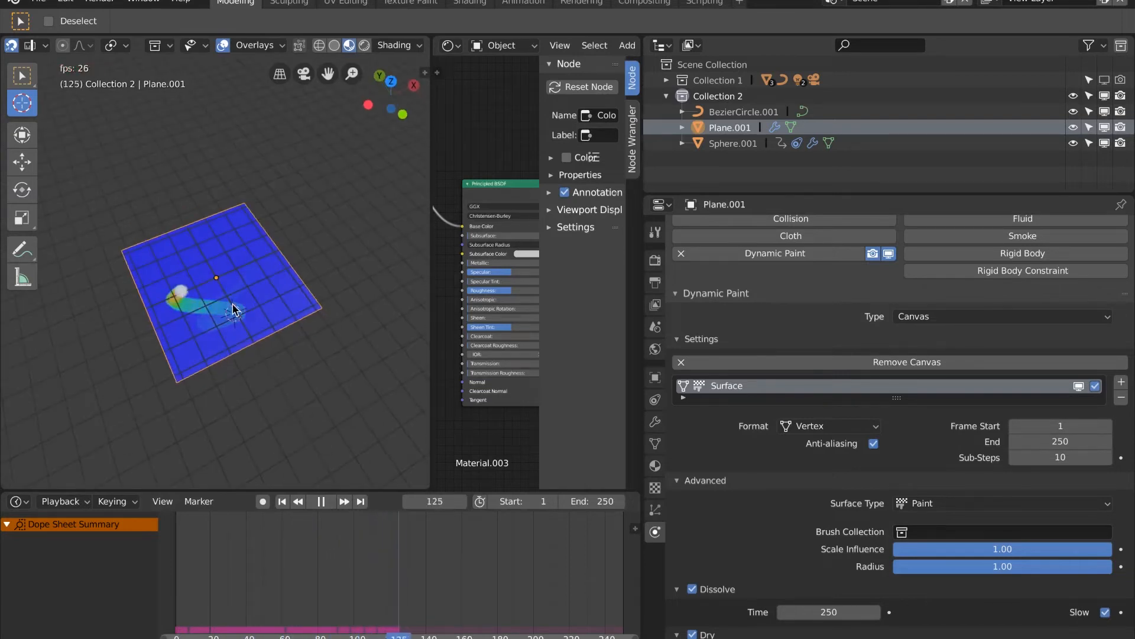
scroll(236, 310, up, 4)
scroll(236, 309, down, 3)
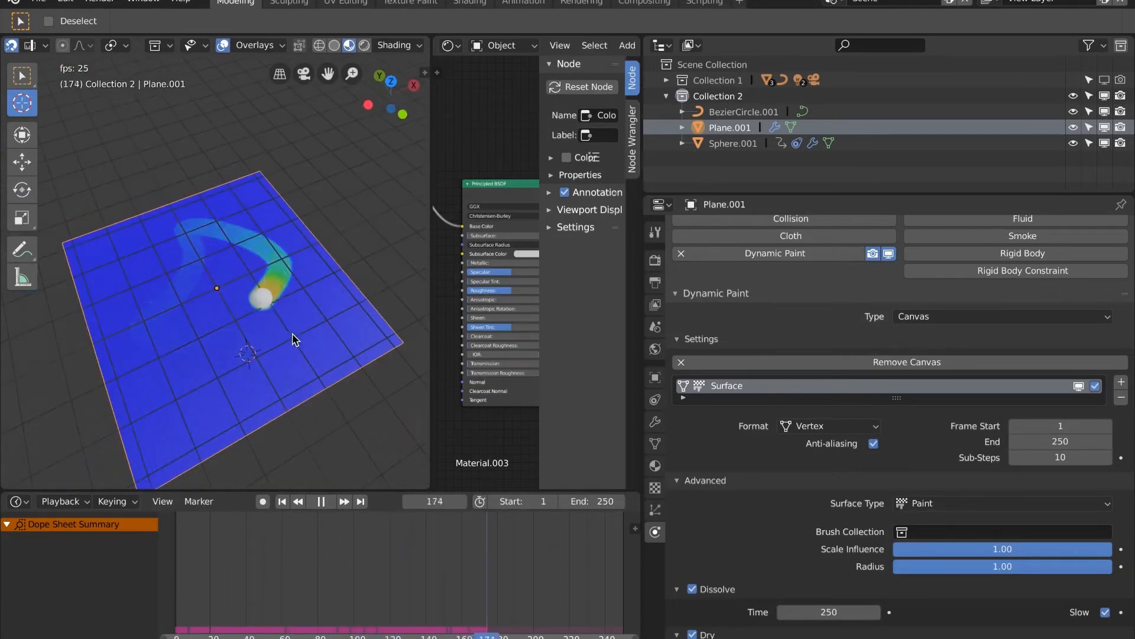
key(space)
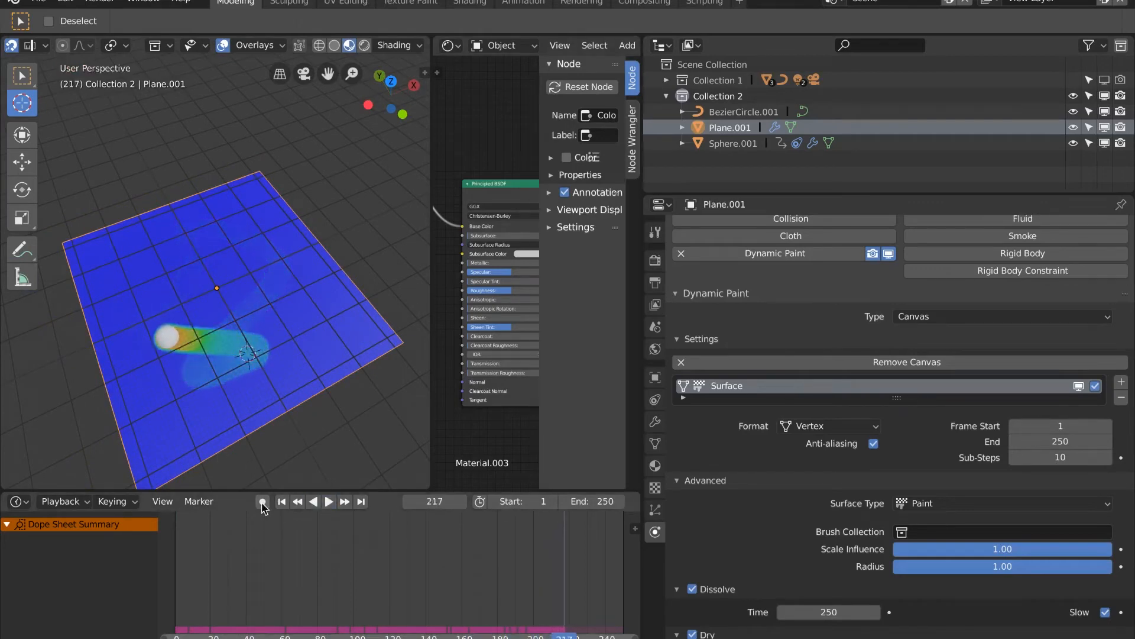
click(282, 502)
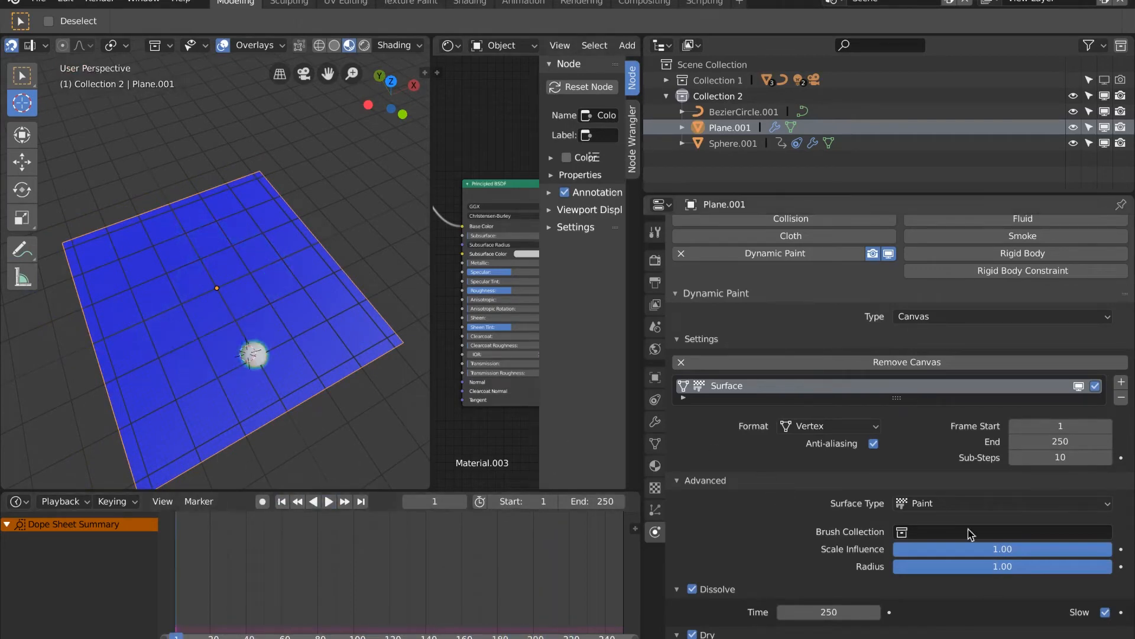
click(335, 47)
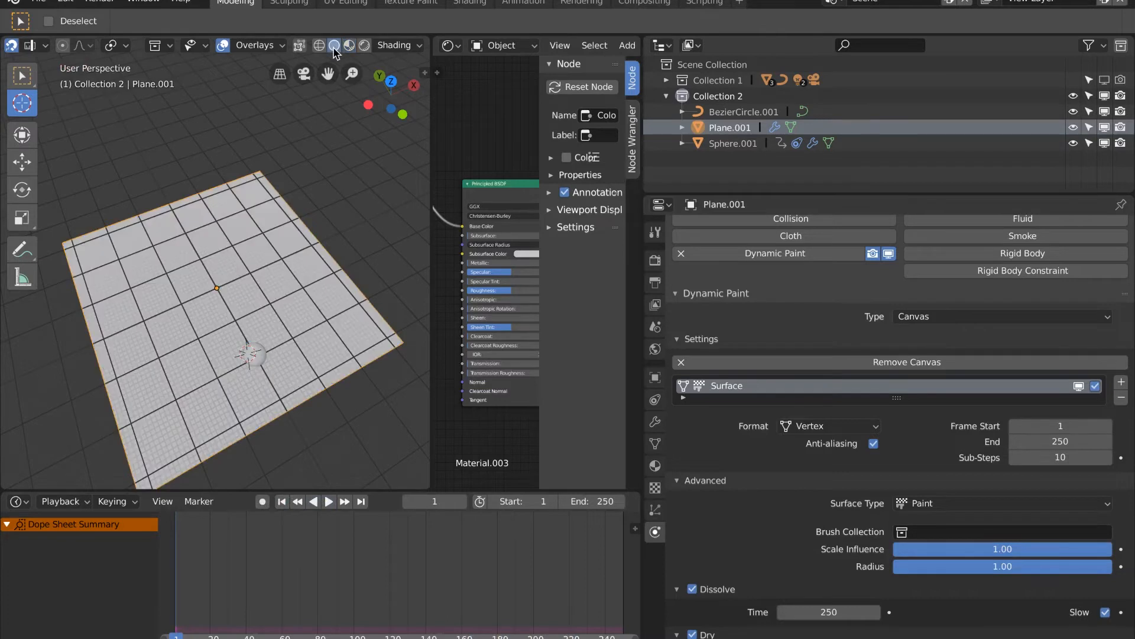
click(351, 49)
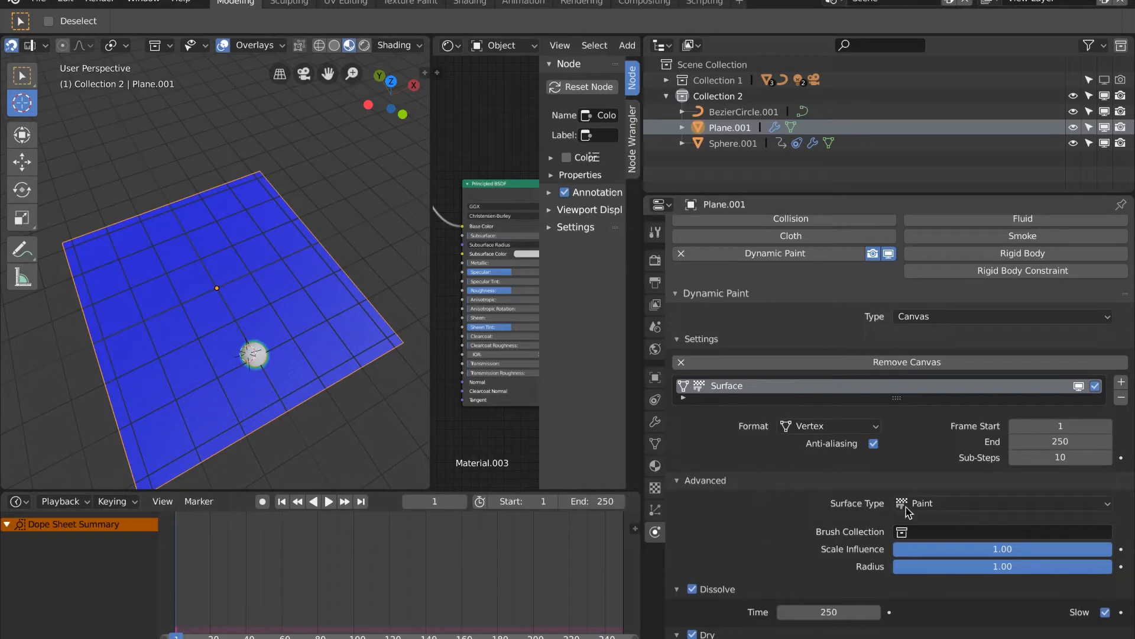
Step: Change the canvas's Surface Type from Paint to Weight, play the animation briefly and return to frame 1
click(956, 505)
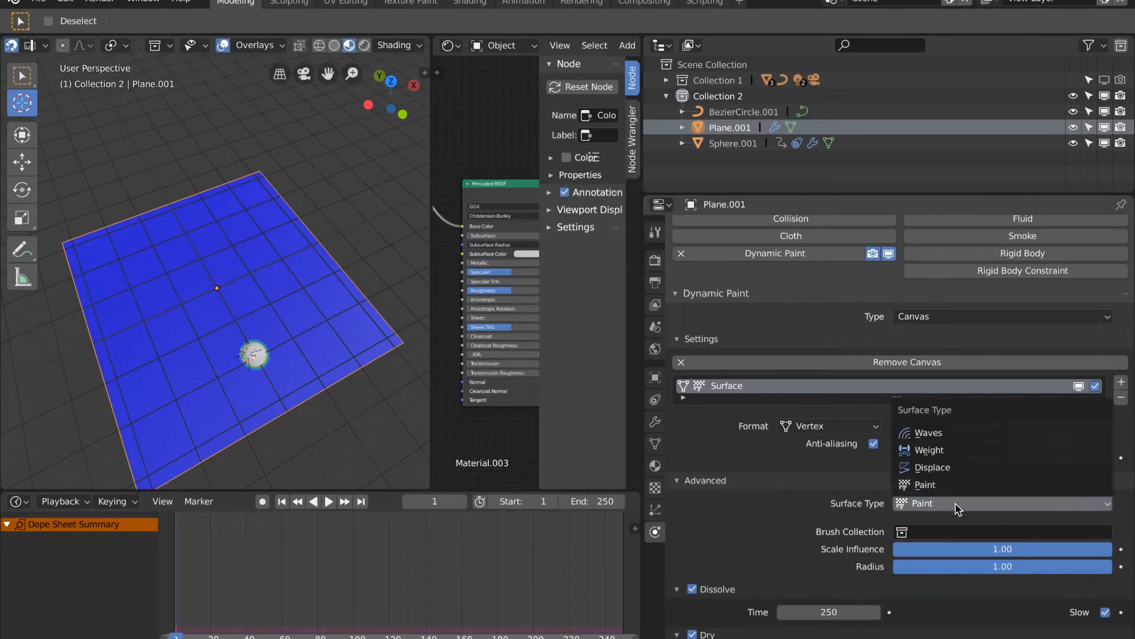
click(958, 450)
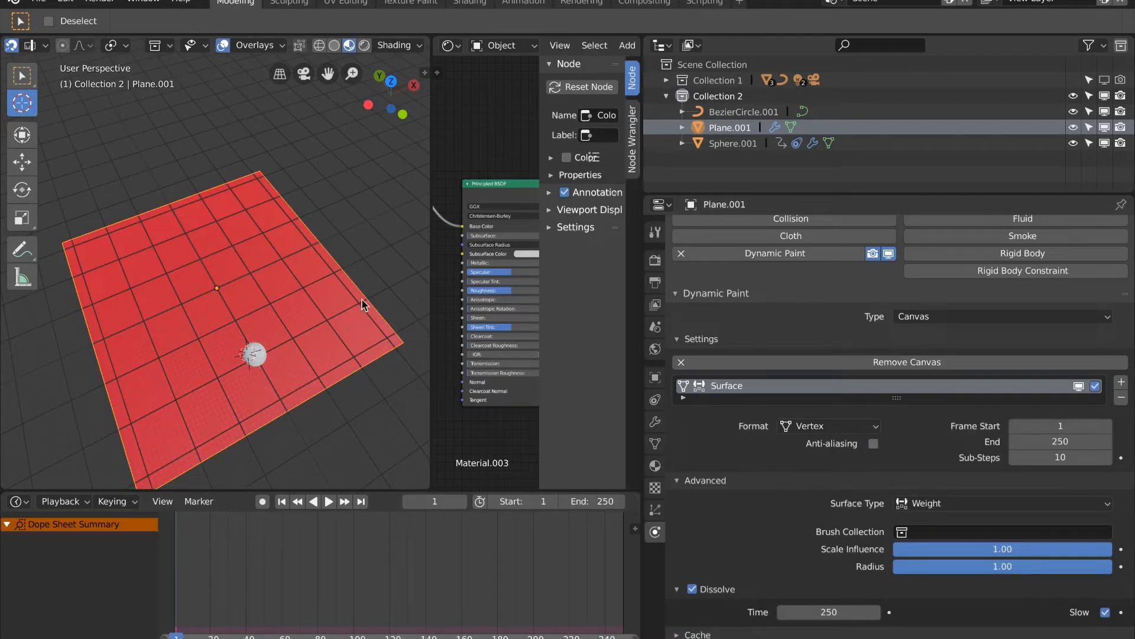
middle_drag(359, 289, 387, 462)
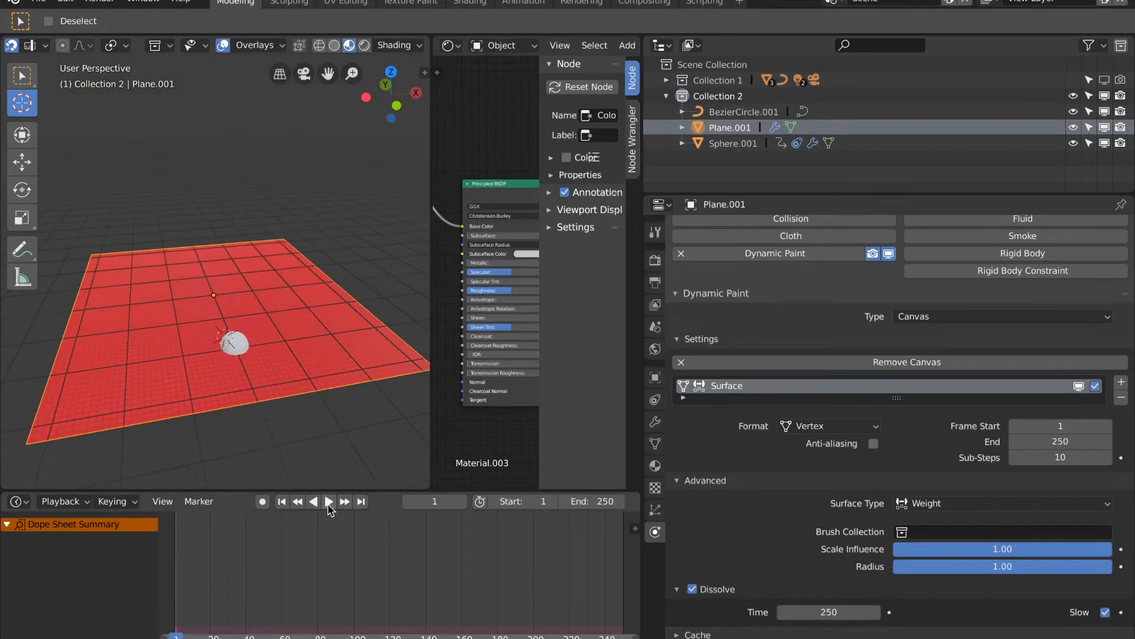
click(329, 501)
click(322, 501)
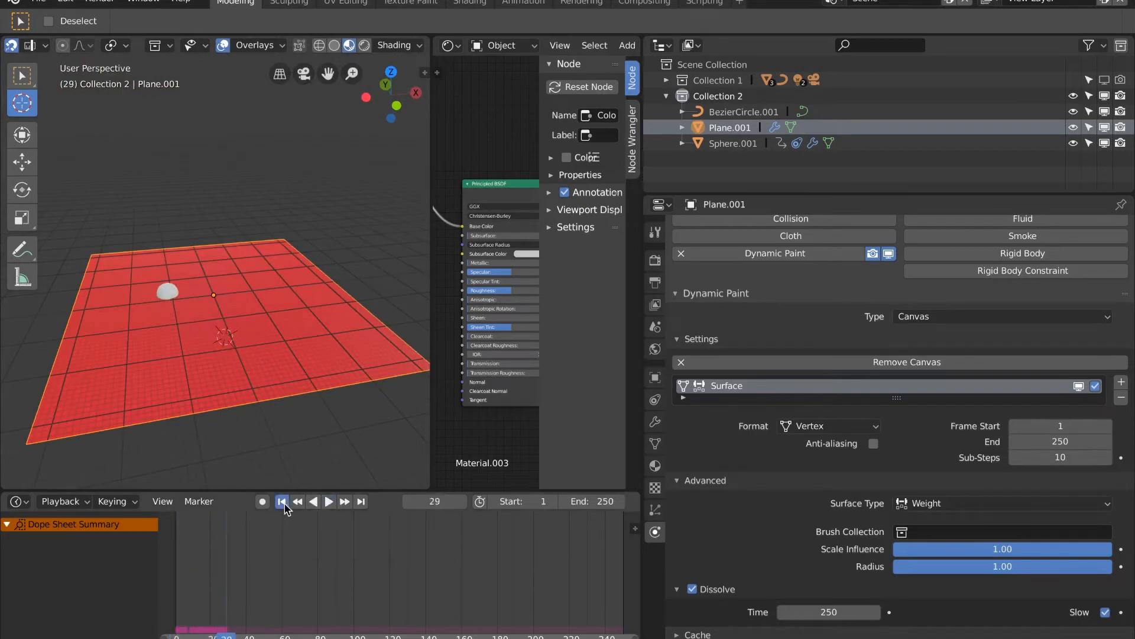
click(282, 501)
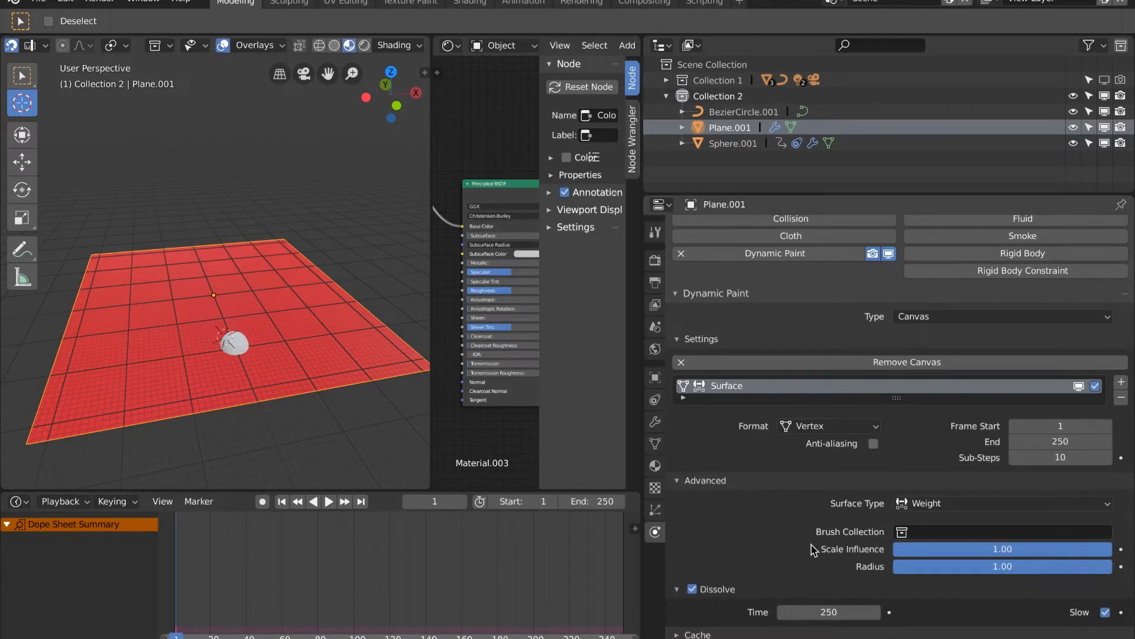
Step: Add the dp_weight vertex group as the canvas output and enable Anti-aliasing
scroll(790, 538, down, 2)
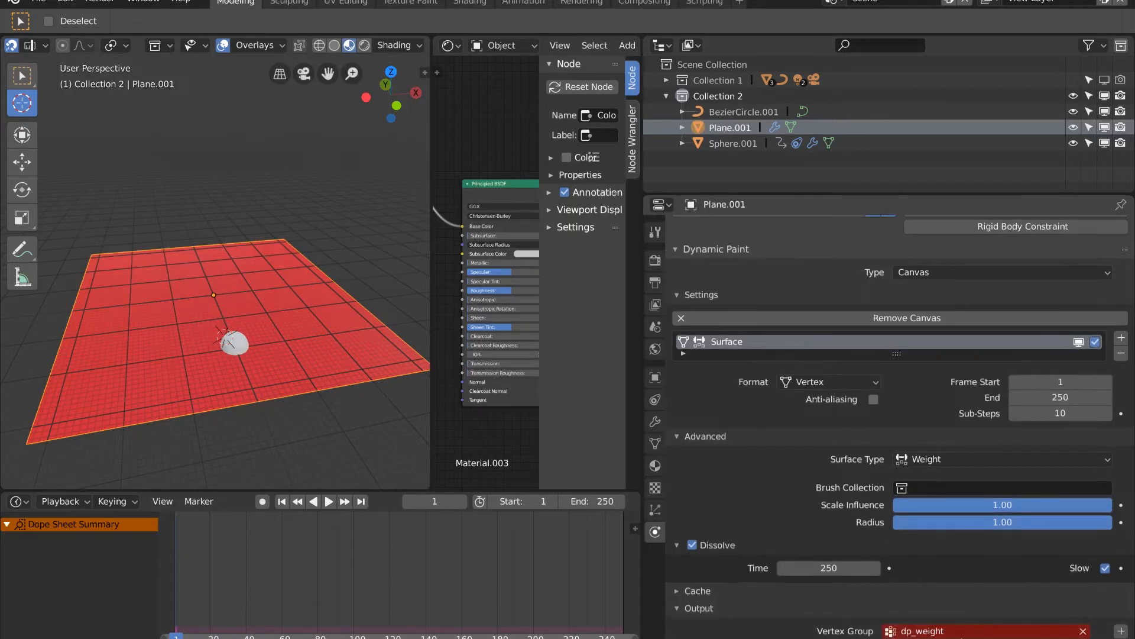
click(1122, 631)
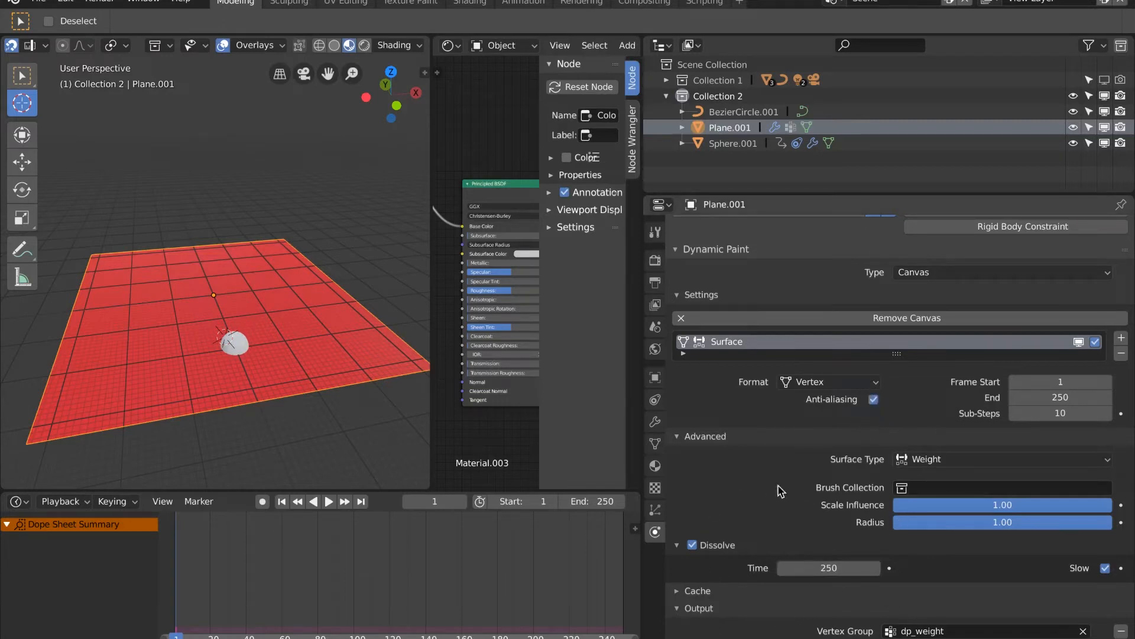
scroll(780, 491, up, 3)
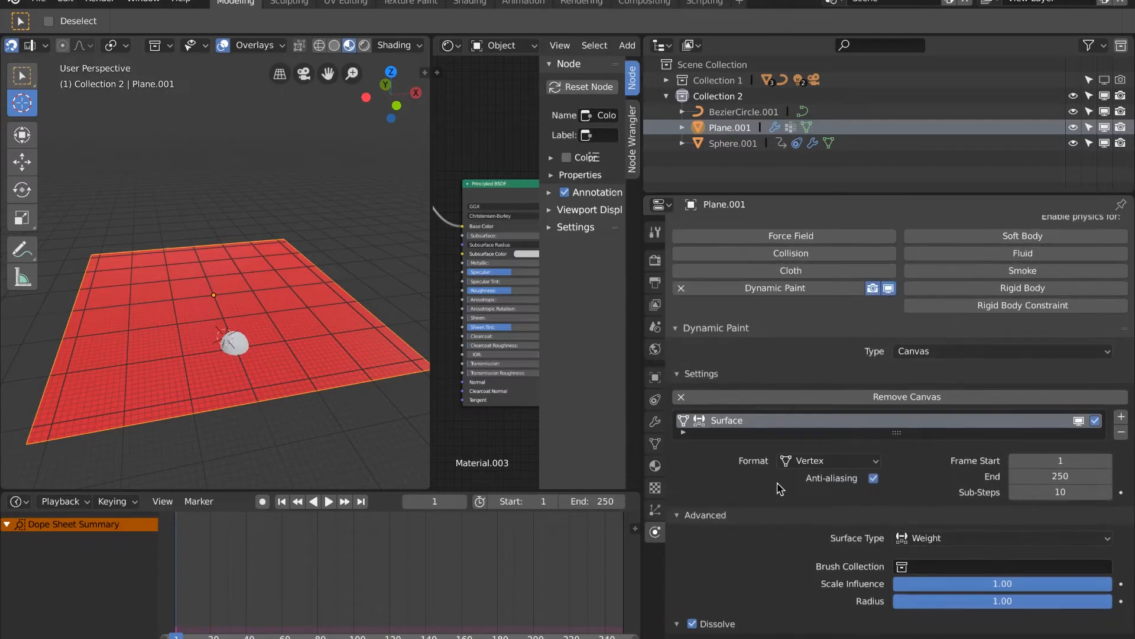
Step: Collapse the Advanced and Output settings, expand Cache and bake the Dynamic Paint weight simulation
click(677, 517)
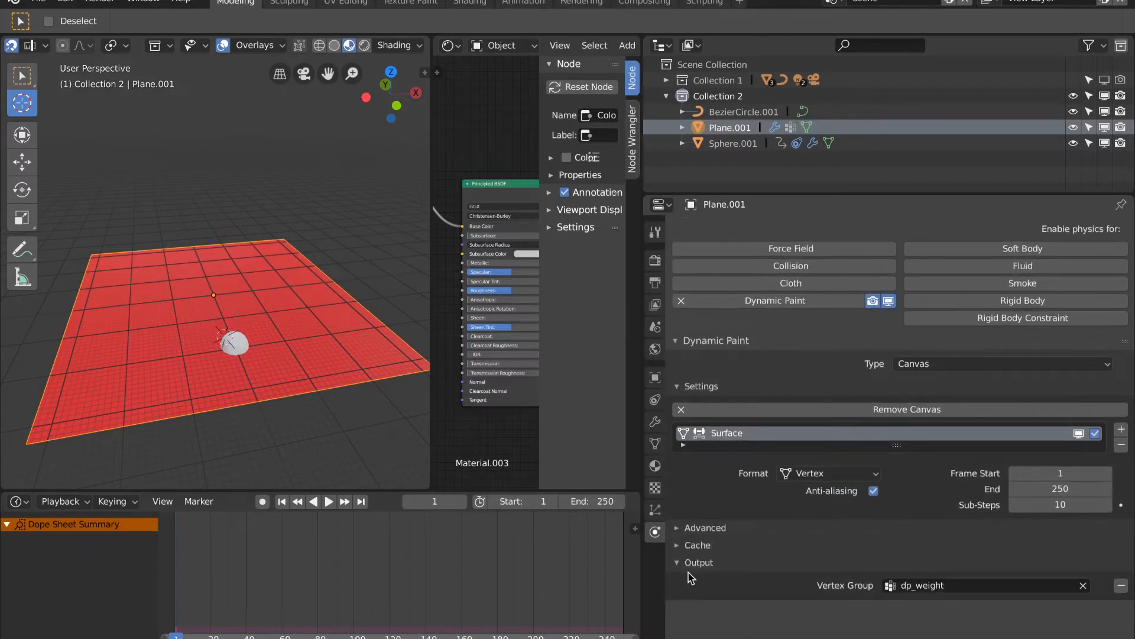
click(680, 563)
click(677, 546)
scroll(850, 560, down, 2)
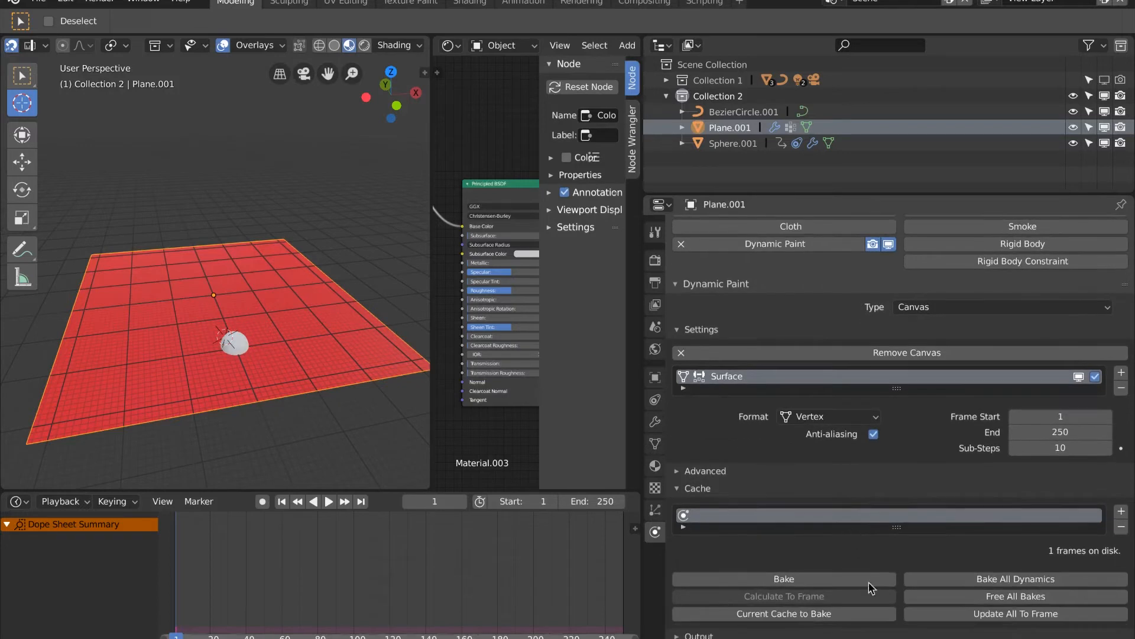
click(819, 580)
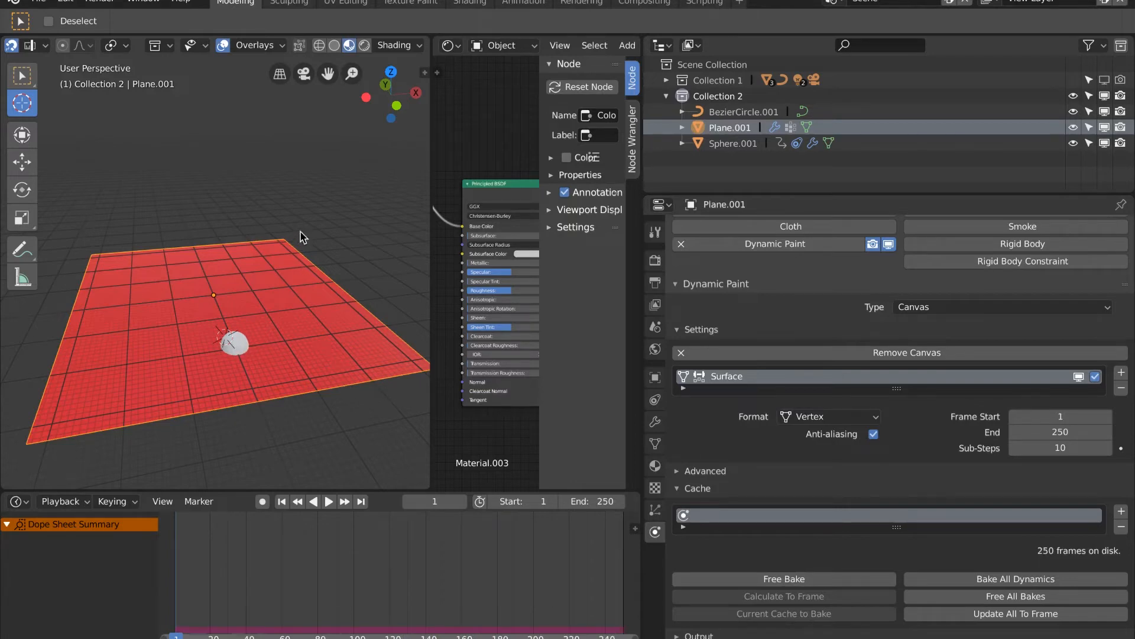
Step: Switch the 3D viewport to Solid shading and orbit to a lower corner view of the plane
middle_drag(257, 142, 284, 177)
scroll(339, 263, down, 3)
scroll(335, 255, up, 3)
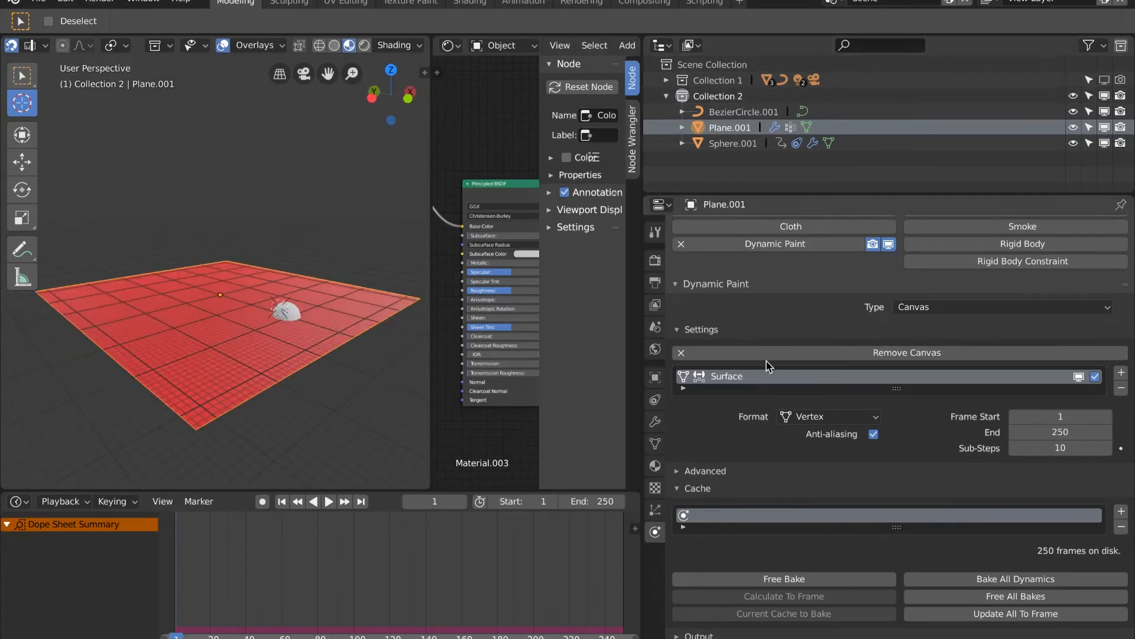
click(335, 45)
middle_drag(270, 171, 304, 177)
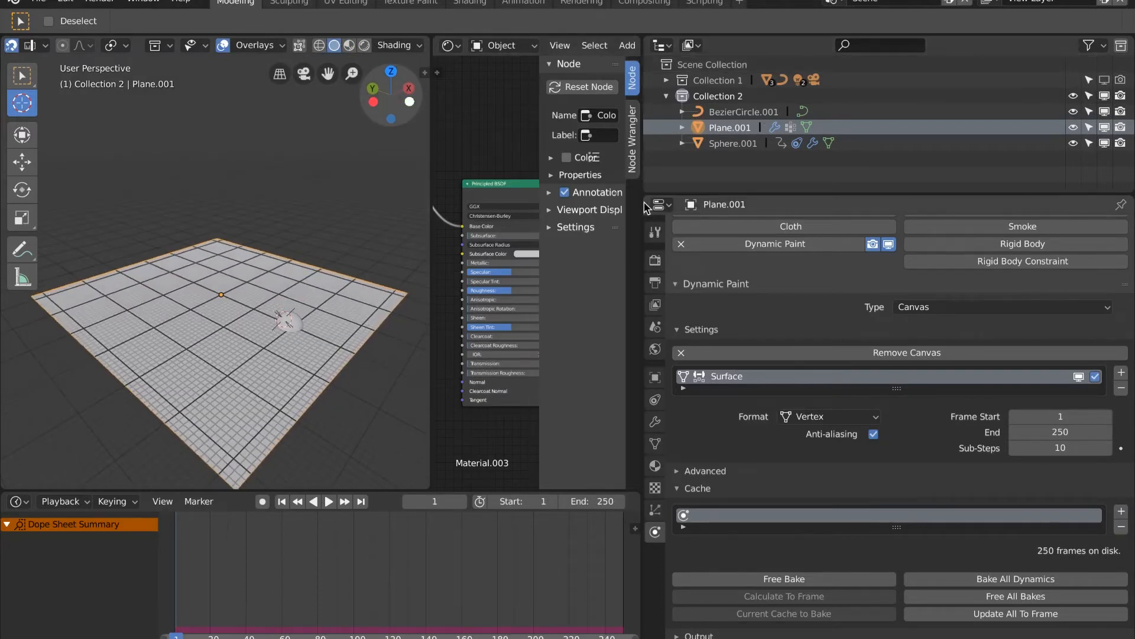
Step: Join the shader editor area into the 3D viewport so the viewport takes over its space
right_click(435, 232)
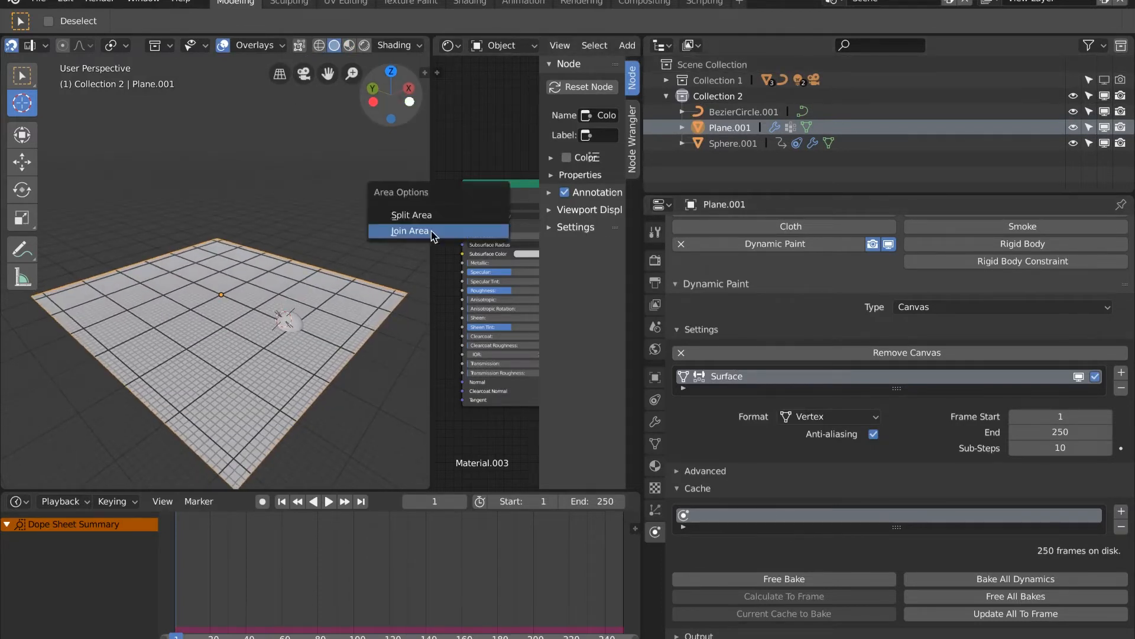
click(436, 234)
key(Escape)
click(491, 228)
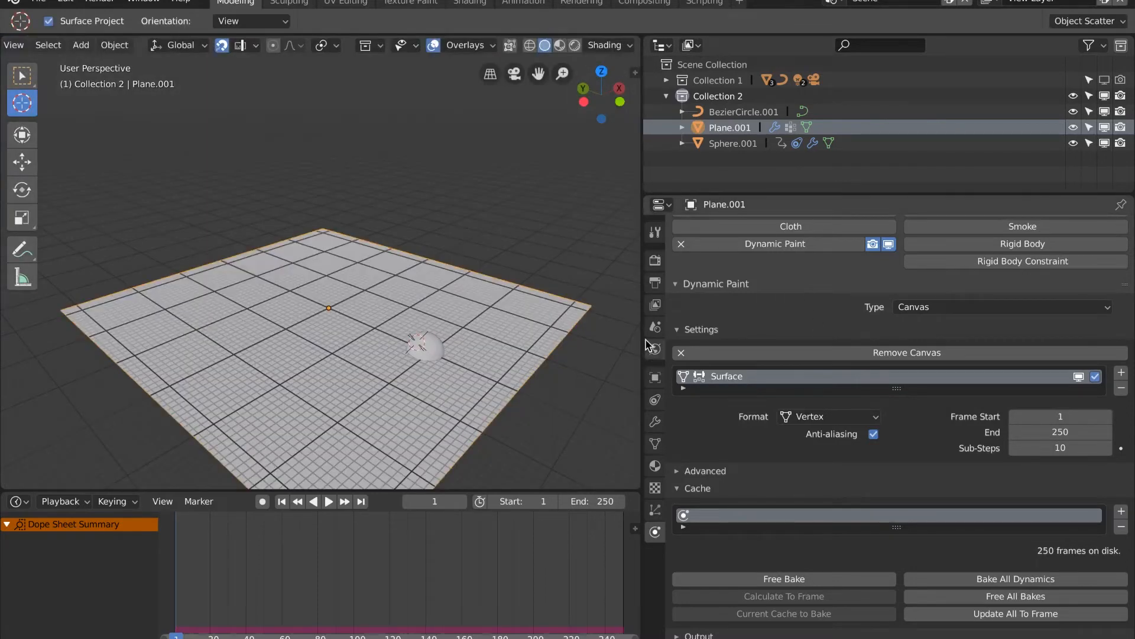
Step: Apply the Quick Smoke operator to the selected plane
drag(641, 337, 836, 350)
scroll(545, 294, down, 5)
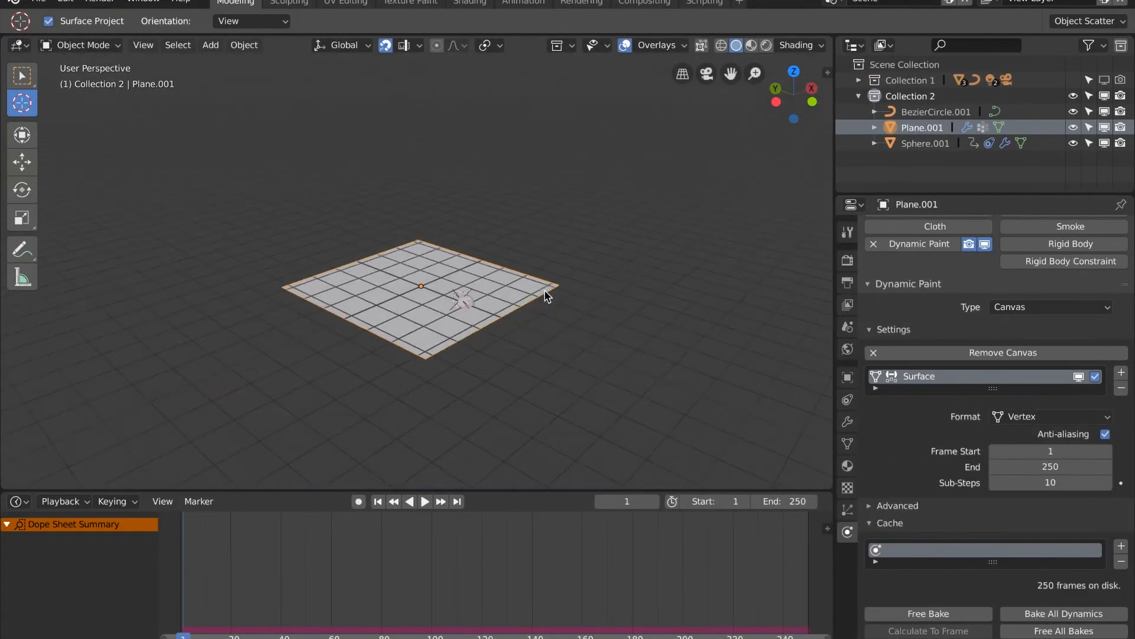
middle_drag(572, 290, 583, 287)
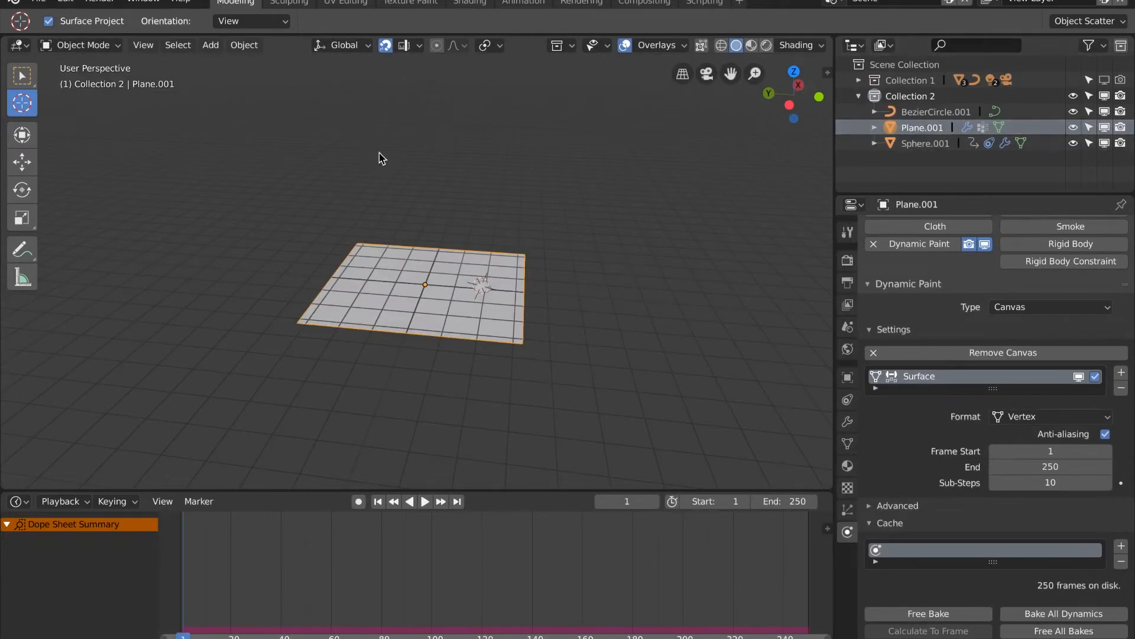
key(F3)
key(BackSpace)
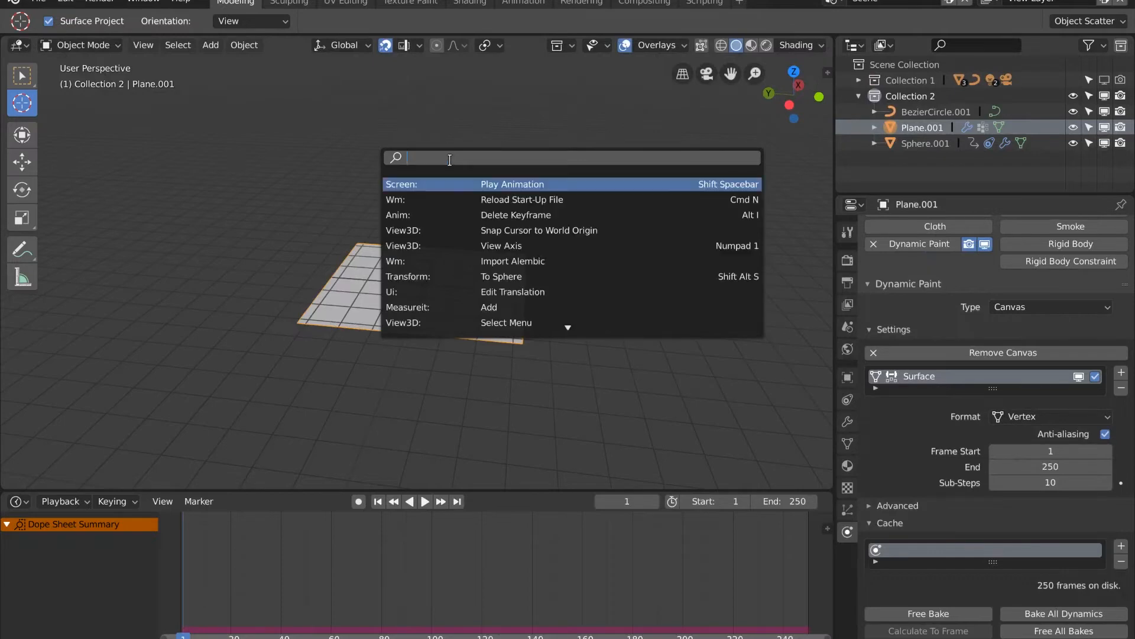
text(qui)
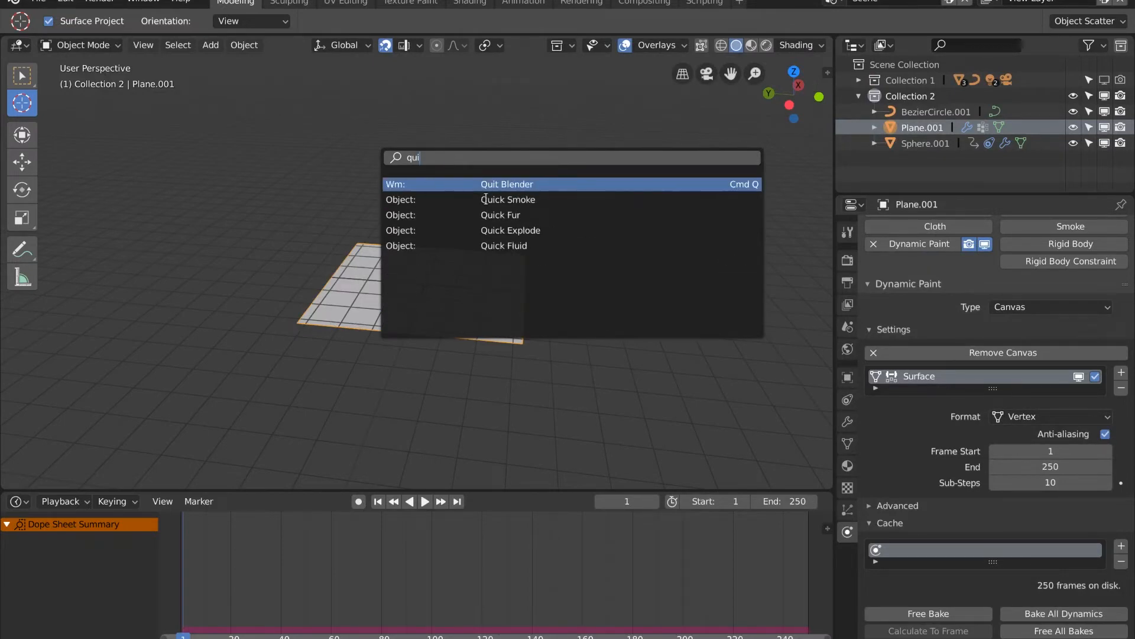
click(565, 200)
mouse_move(517, 285)
middle_down()
mouse_move(523, 253)
mouse_move(527, 297)
middle_up()
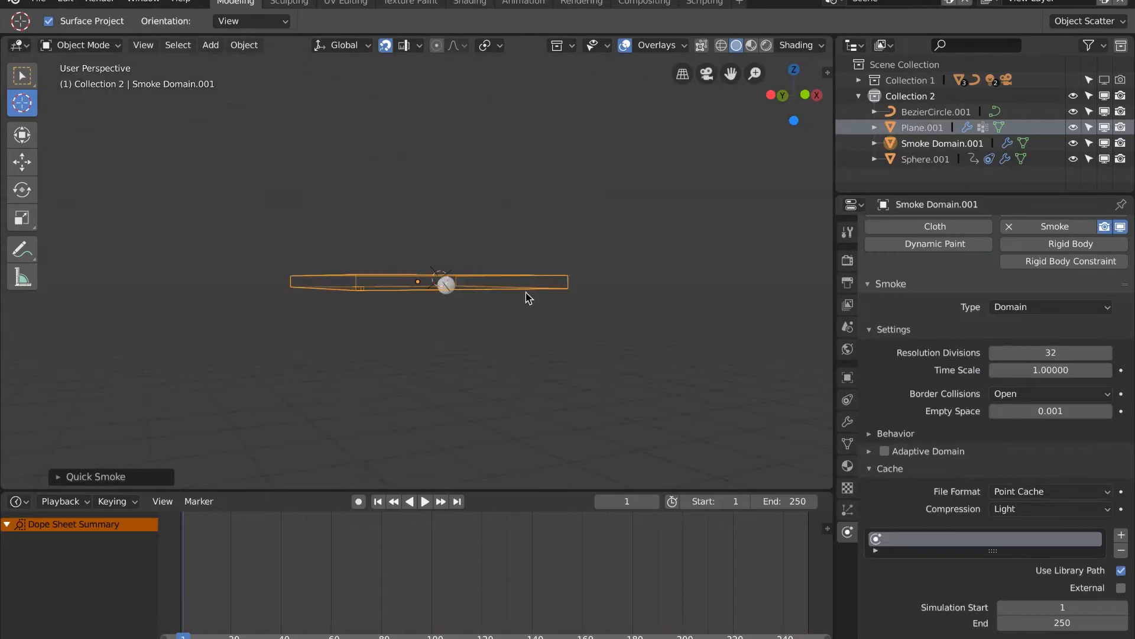
Step: Set the plane's viewport display type to Solid
click(848, 379)
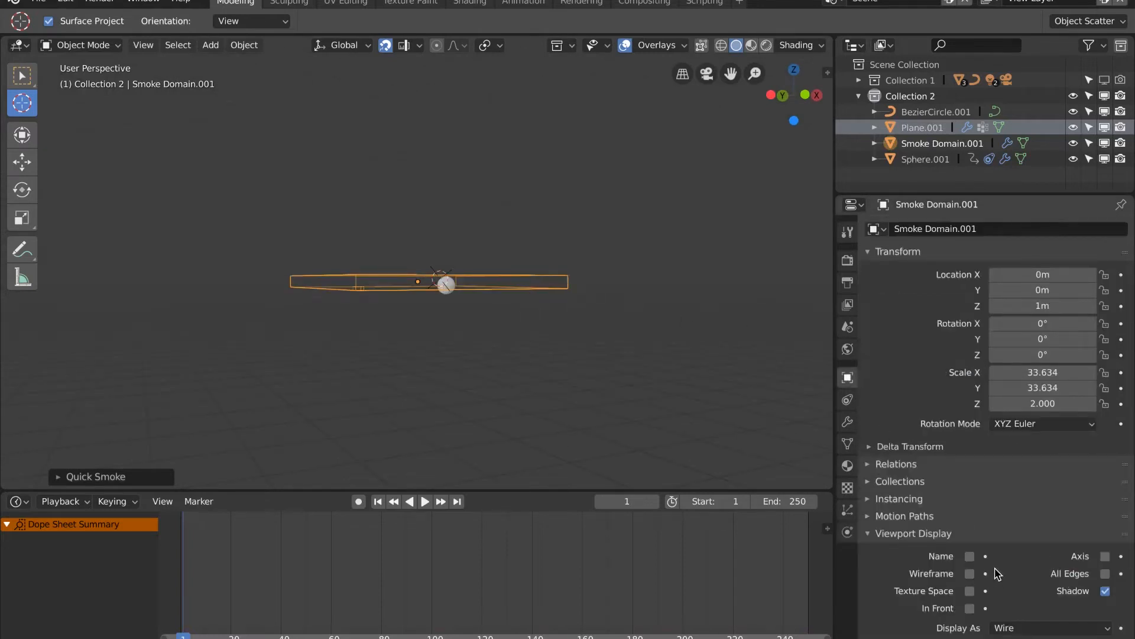
scroll(999, 574, down, 2)
click(932, 130)
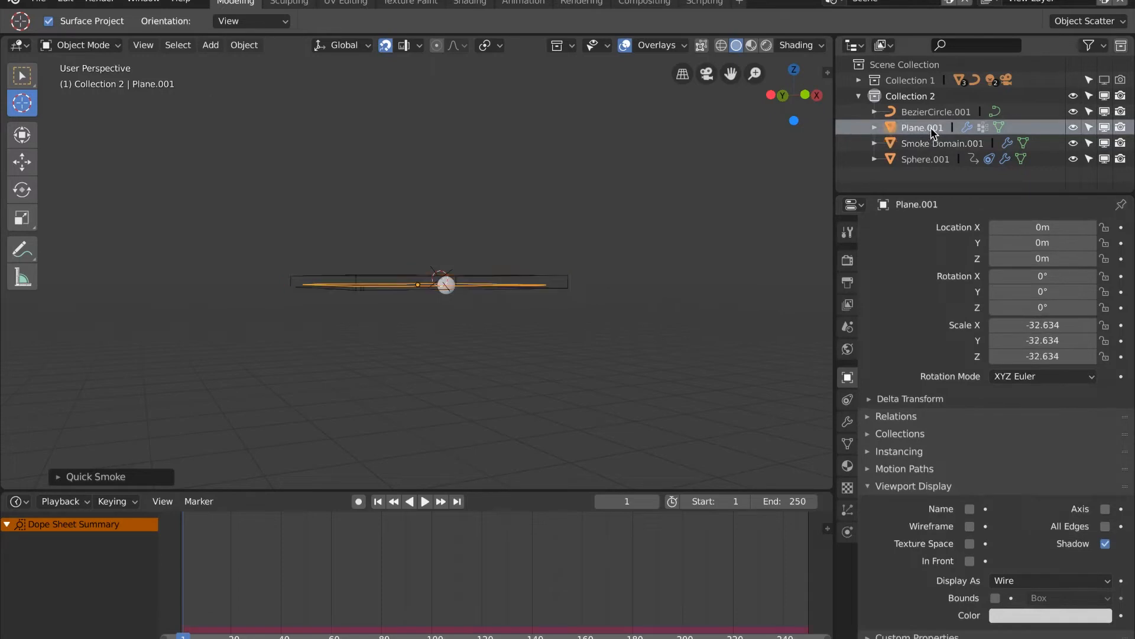
click(1025, 580)
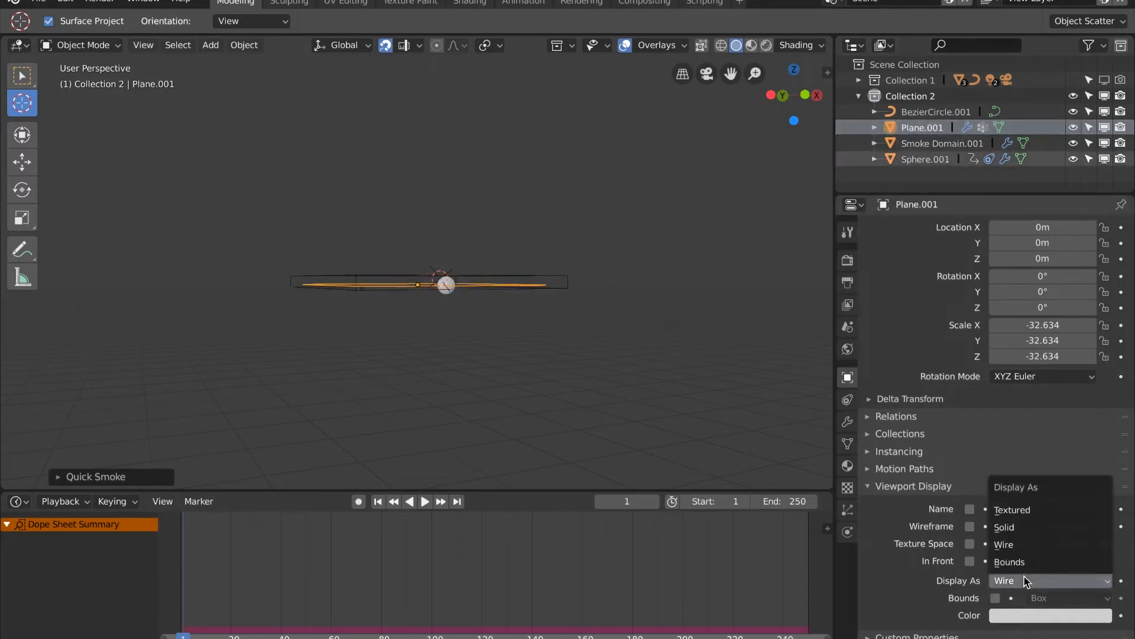
click(1027, 528)
middle_drag(615, 367, 642, 263)
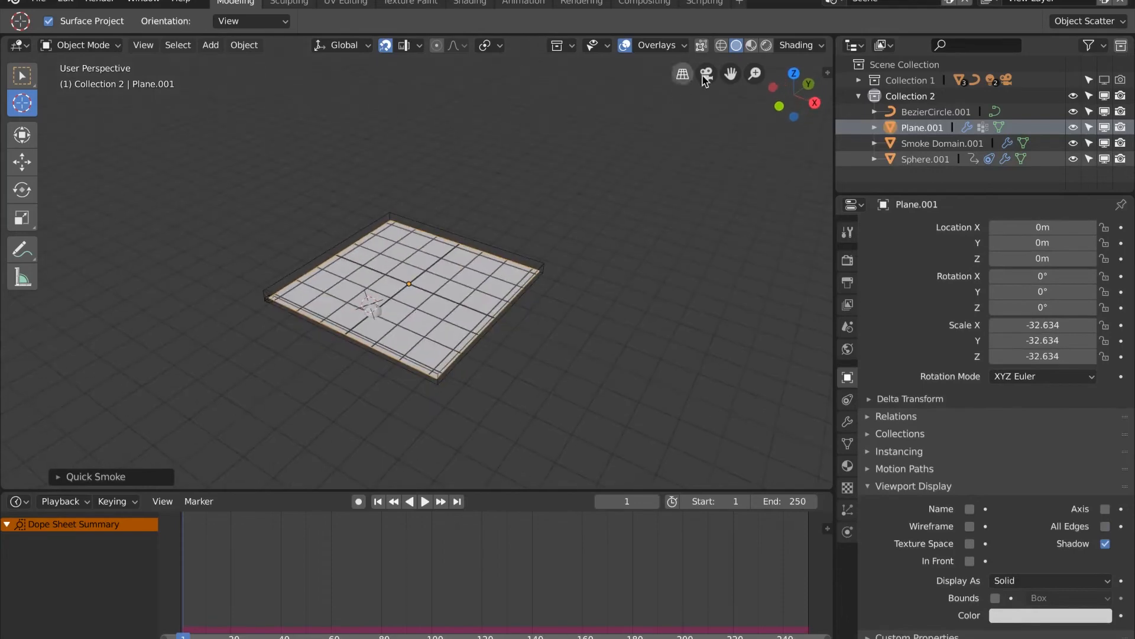
Step: Preview the plane with its material and examine its smoke flow and Dynamic Paint physics settings
click(752, 46)
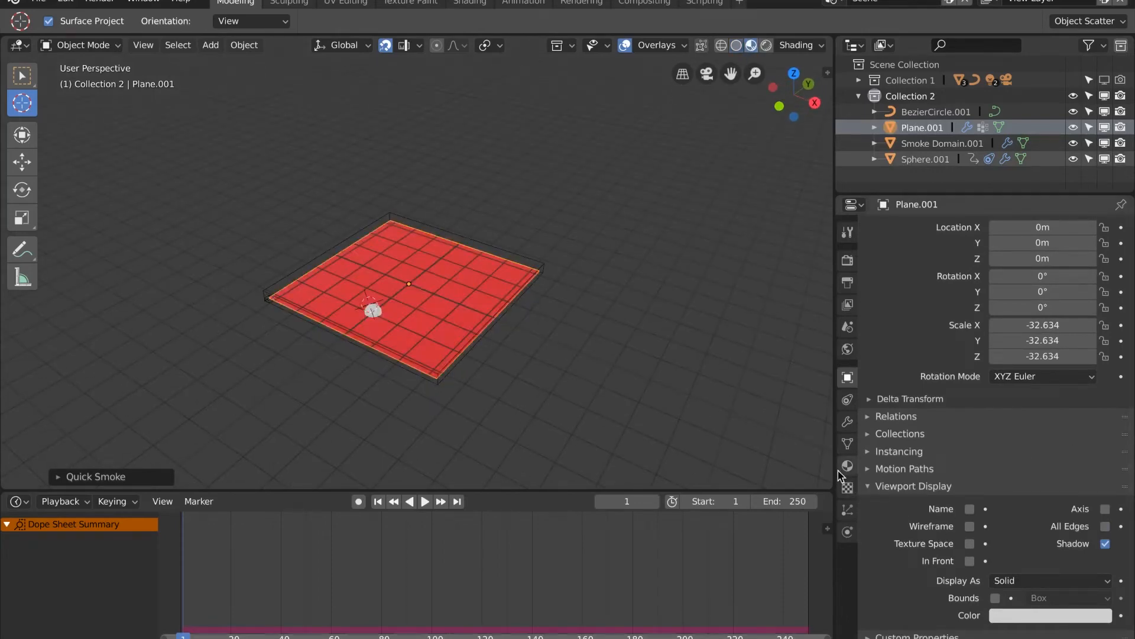
drag(835, 471, 685, 485)
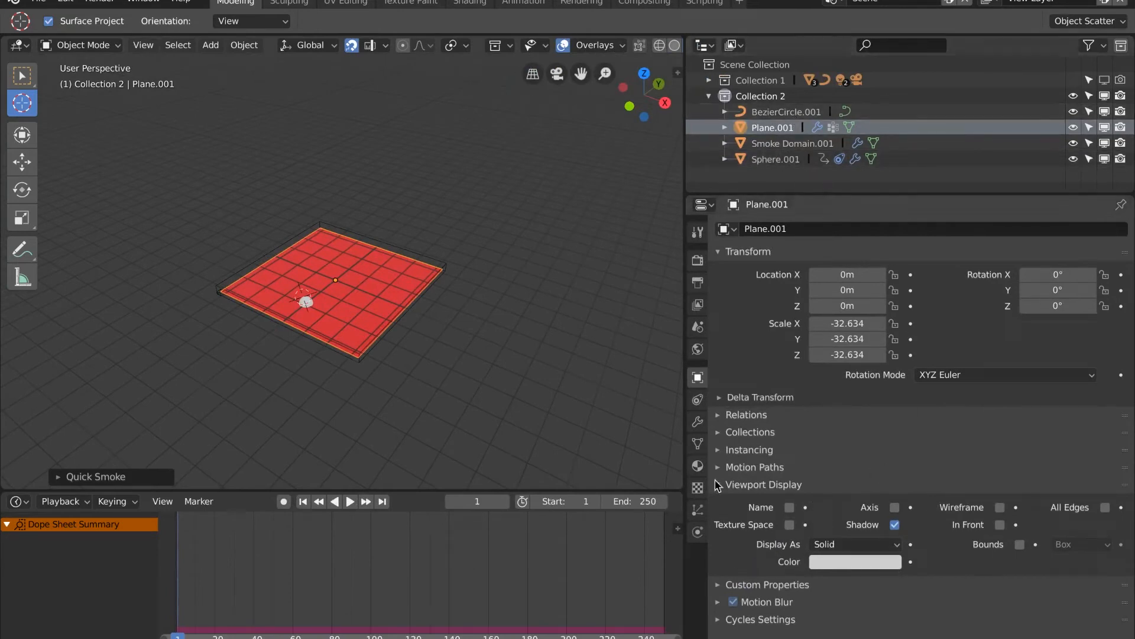
click(698, 531)
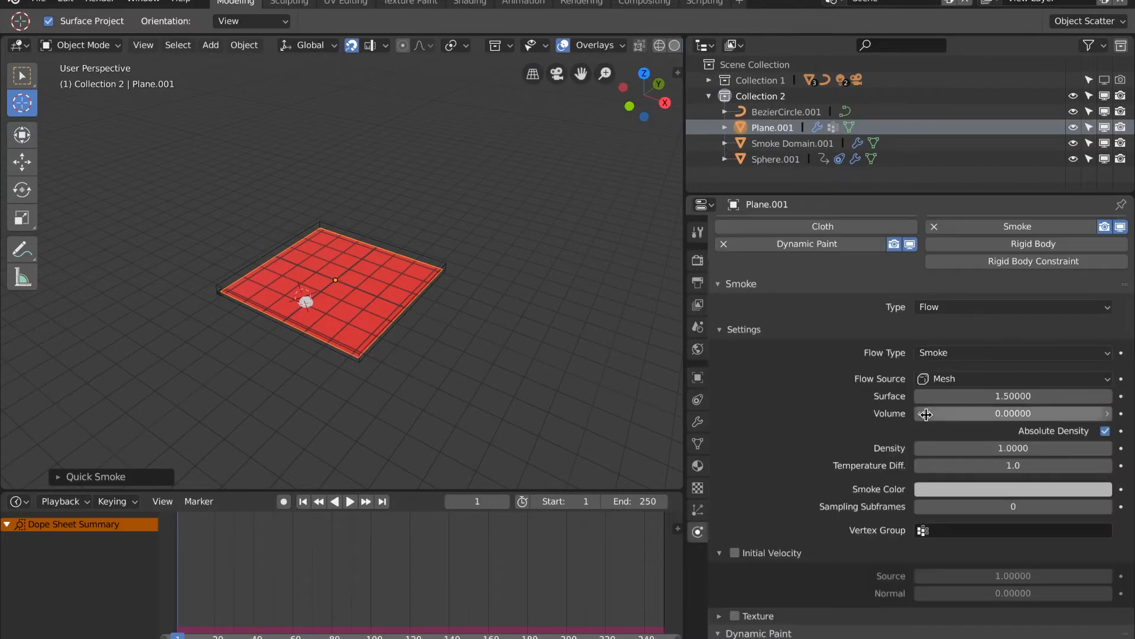
scroll(853, 496, down, 4)
scroll(854, 497, down, 6)
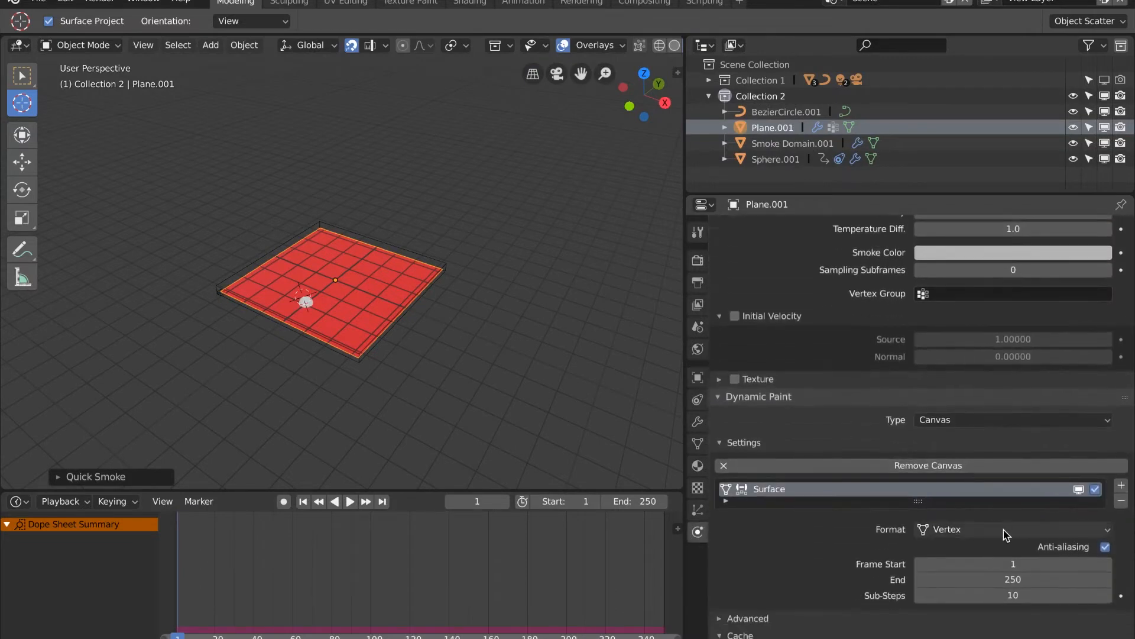
scroll(1004, 529, down, 5)
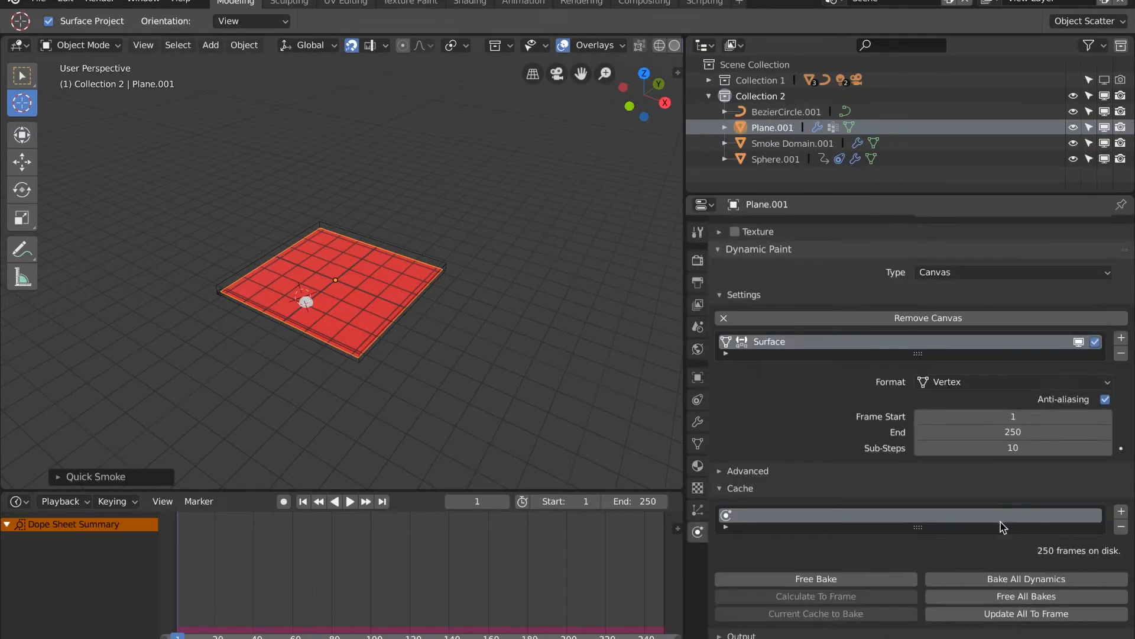
scroll(993, 520, up, 9)
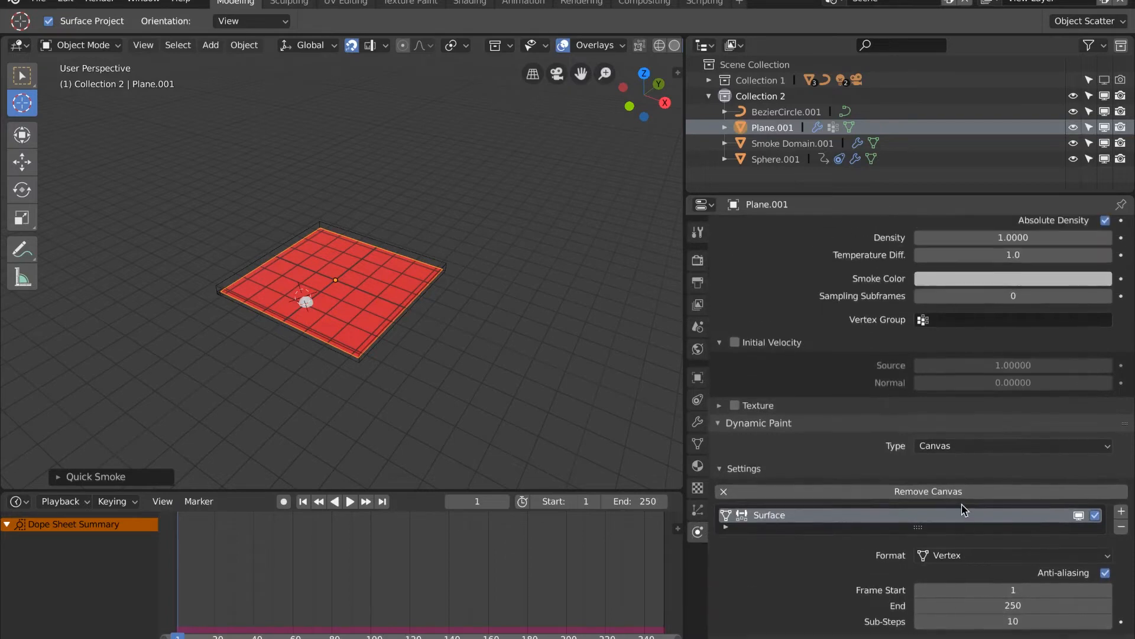
scroll(970, 509, down, 9)
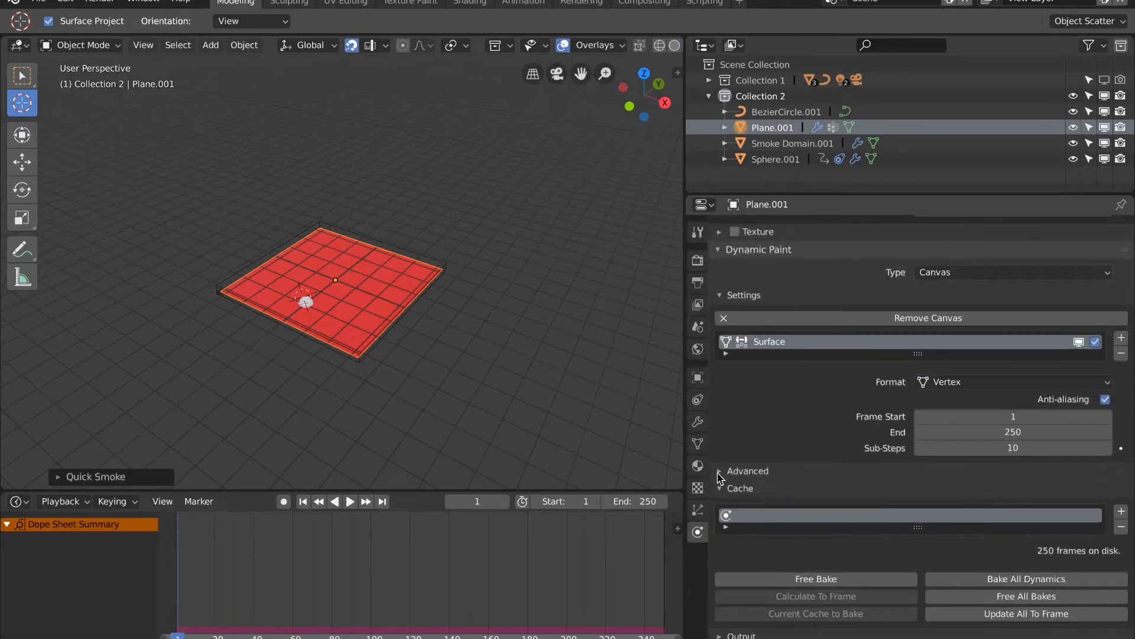
Step: Try the Paint surface type on the plane's Dynamic Paint canvas, play back the animation, and restore the Weight type
click(720, 472)
click(952, 493)
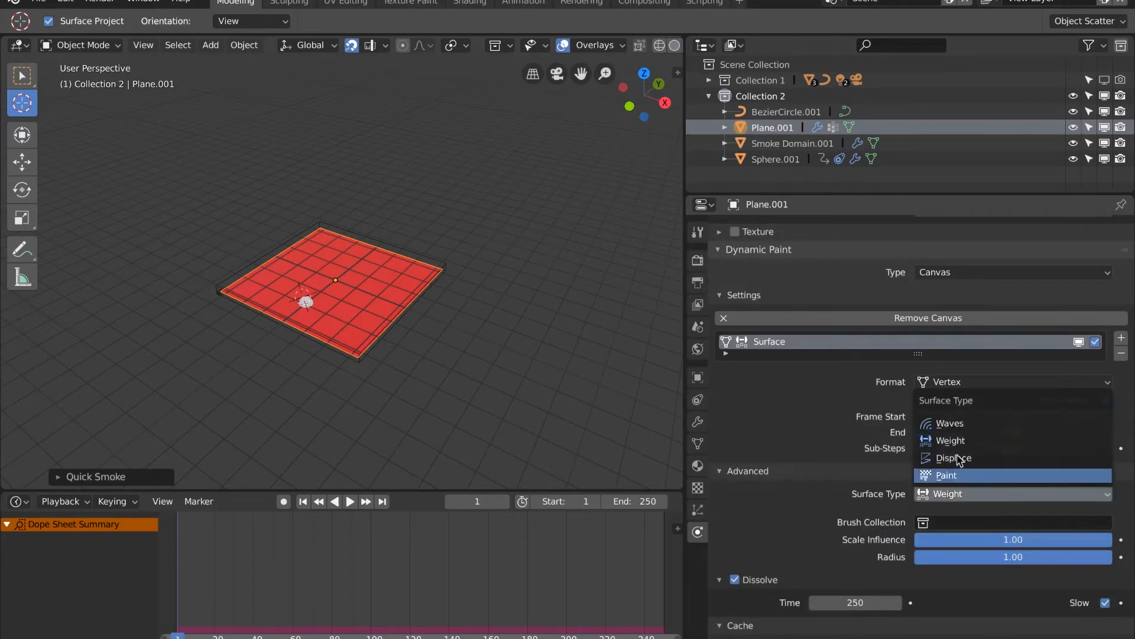
click(952, 475)
mouse_move(445, 309)
middle_down()
mouse_move(388, 242)
mouse_move(442, 332)
middle_up()
click(350, 501)
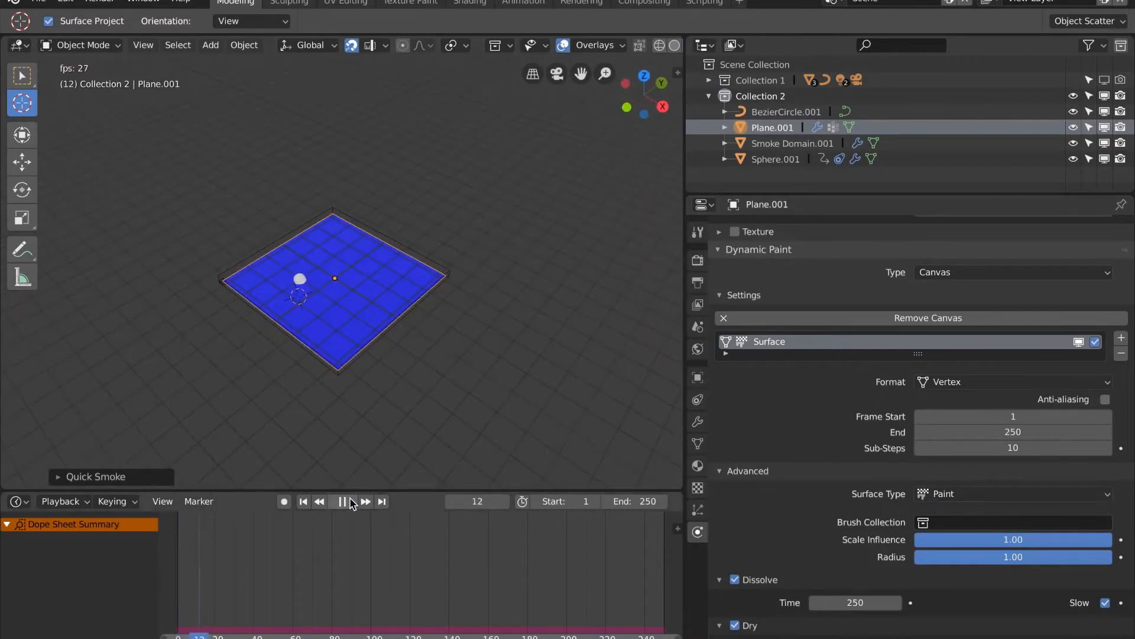
click(350, 501)
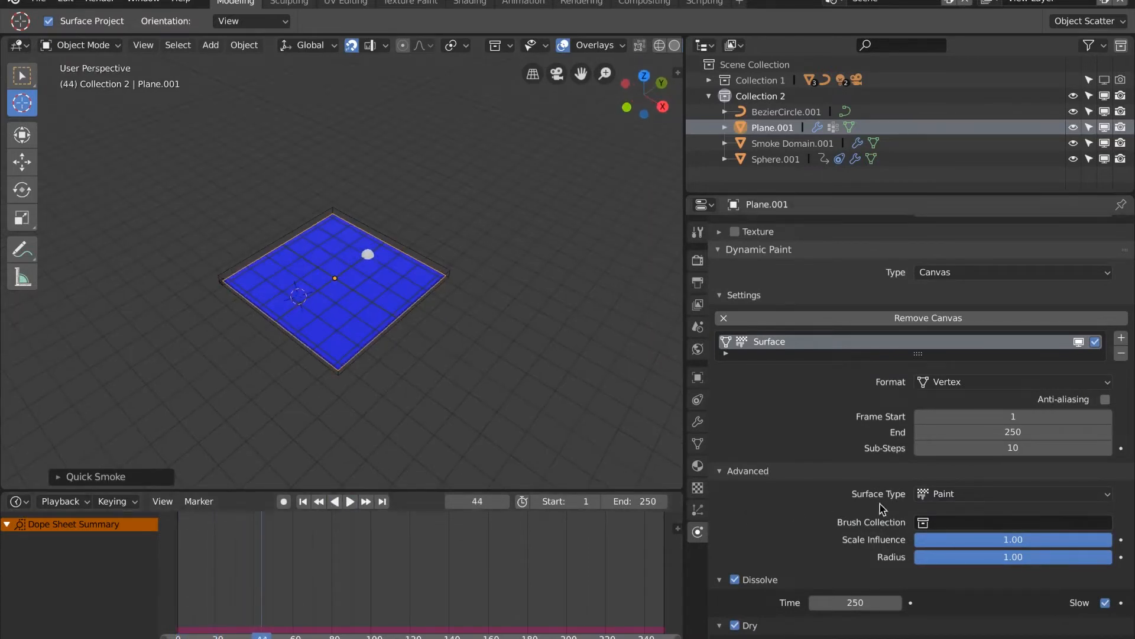
click(1010, 496)
click(973, 439)
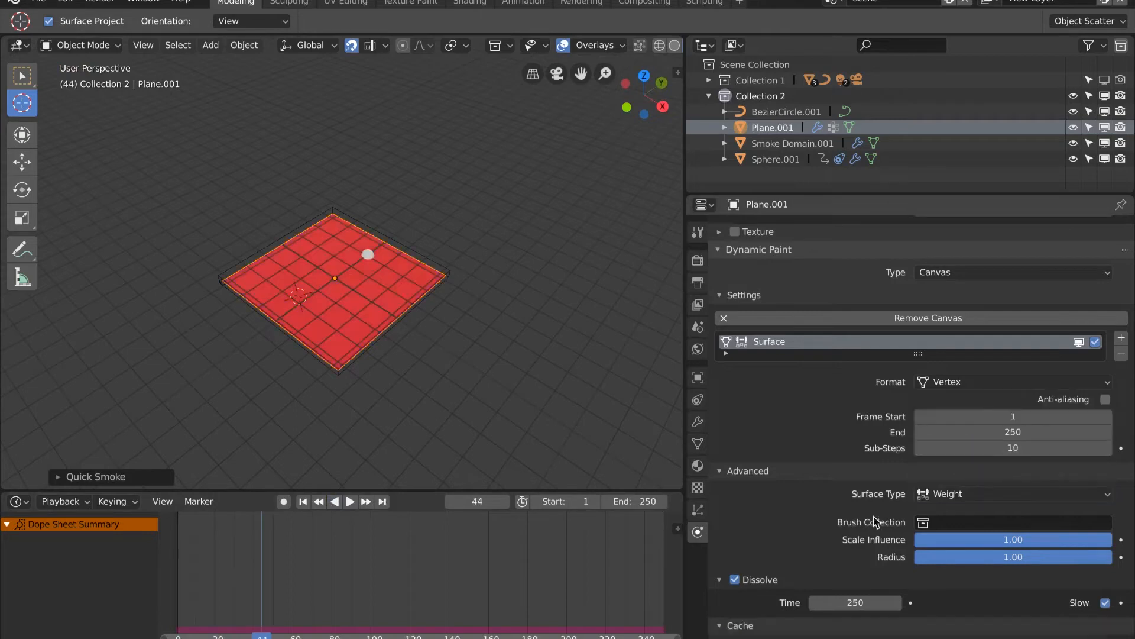
scroll(878, 516, down, 5)
scroll(879, 503, up, 5)
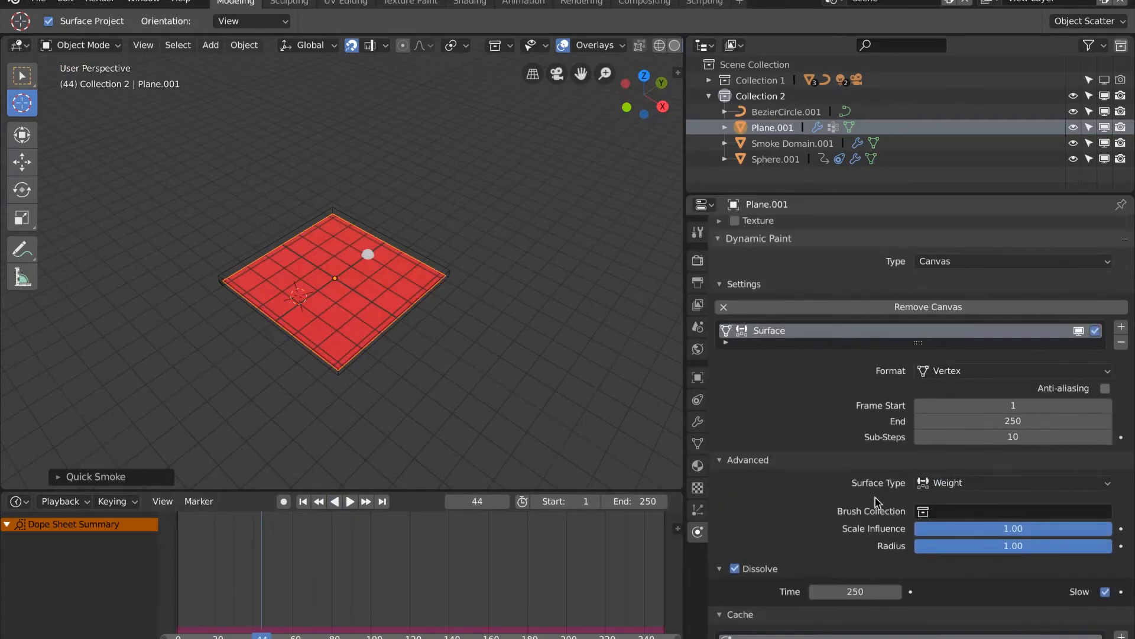
scroll(889, 547, down, 4)
scroll(851, 517, up, 4)
scroll(566, 307, up, 1)
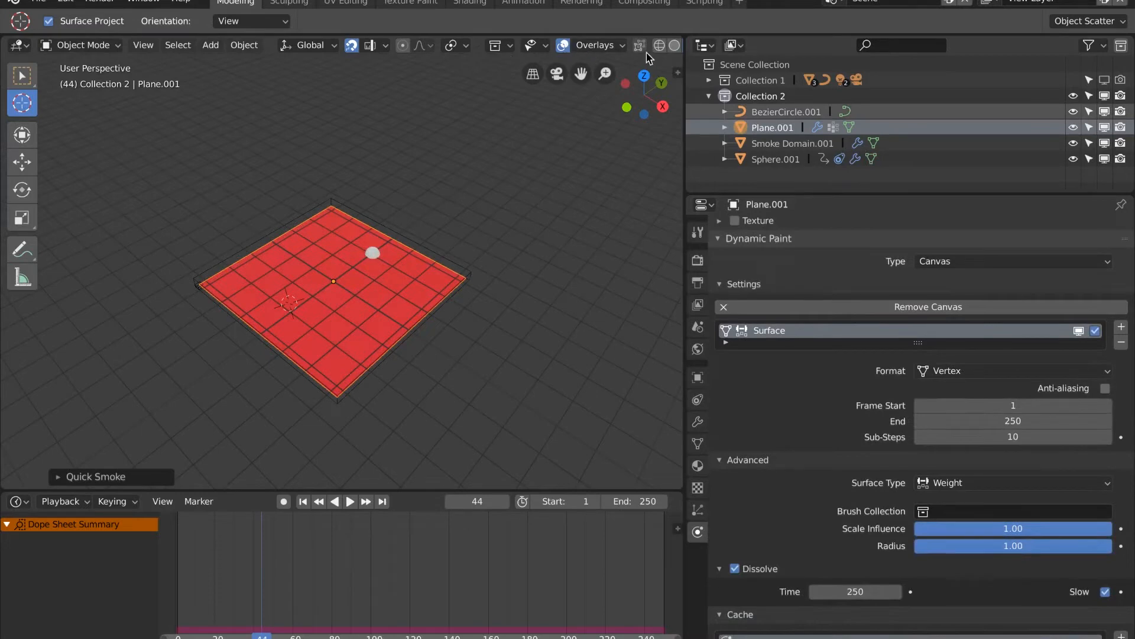
Step: Switch the viewport to Solid shading
scroll(552, 45, down, 3)
click(587, 46)
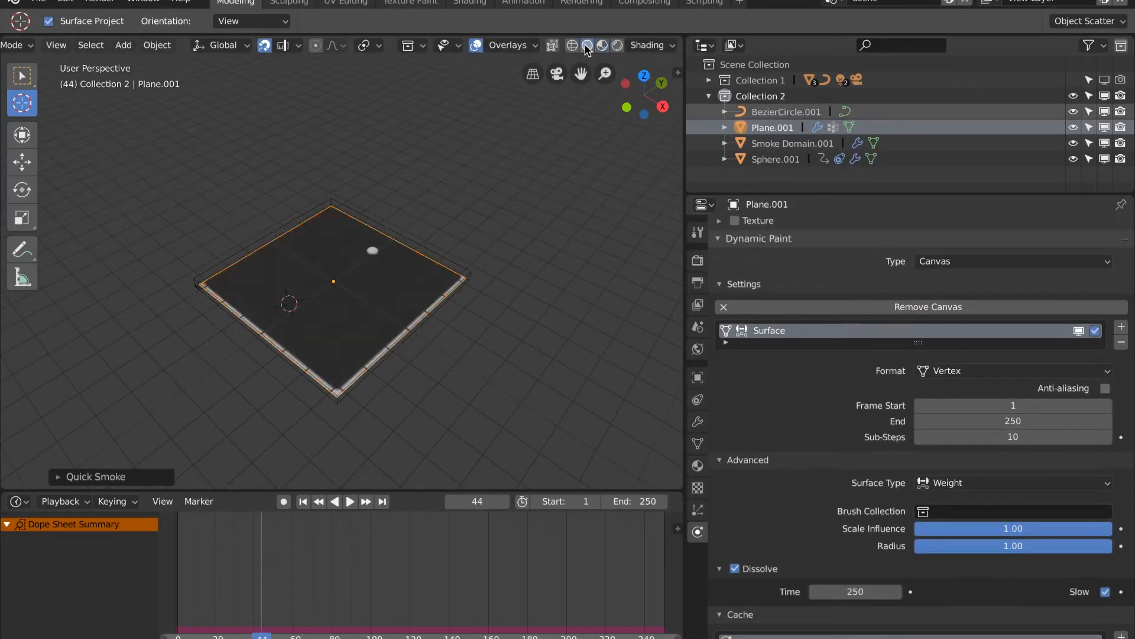
mouse_move(444, 292)
middle_down()
mouse_move(472, 251)
mouse_move(426, 311)
middle_up()
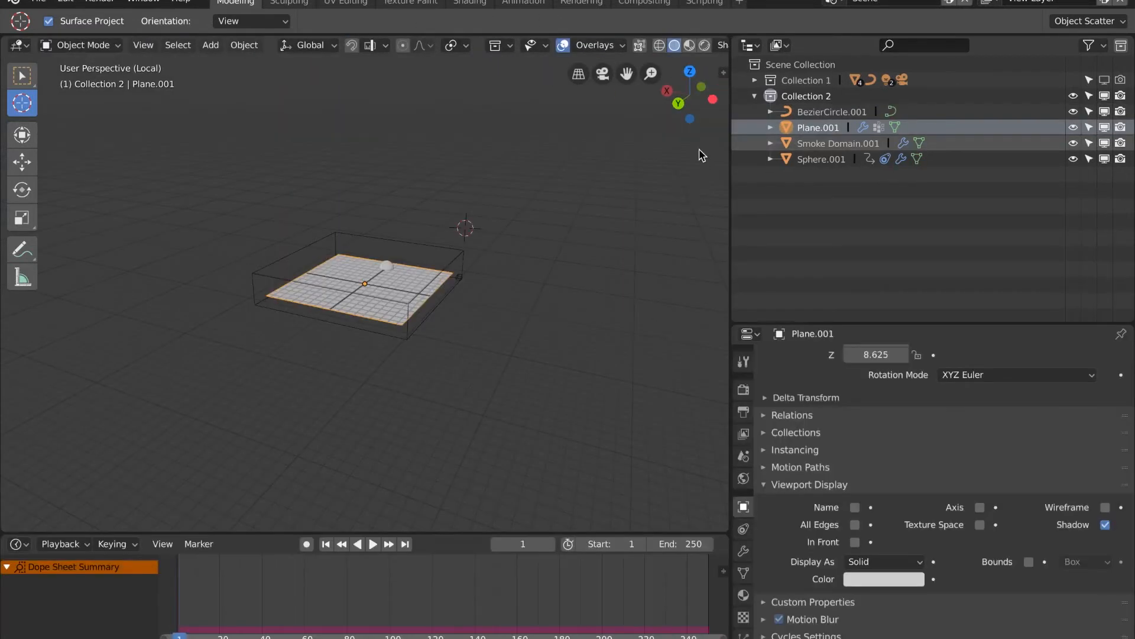
Step: Stretch the smoke domain along the Z axis to a Z scale of about 15.2
middle_drag(699, 148, 641, 189)
scroll(510, 268, up, 4)
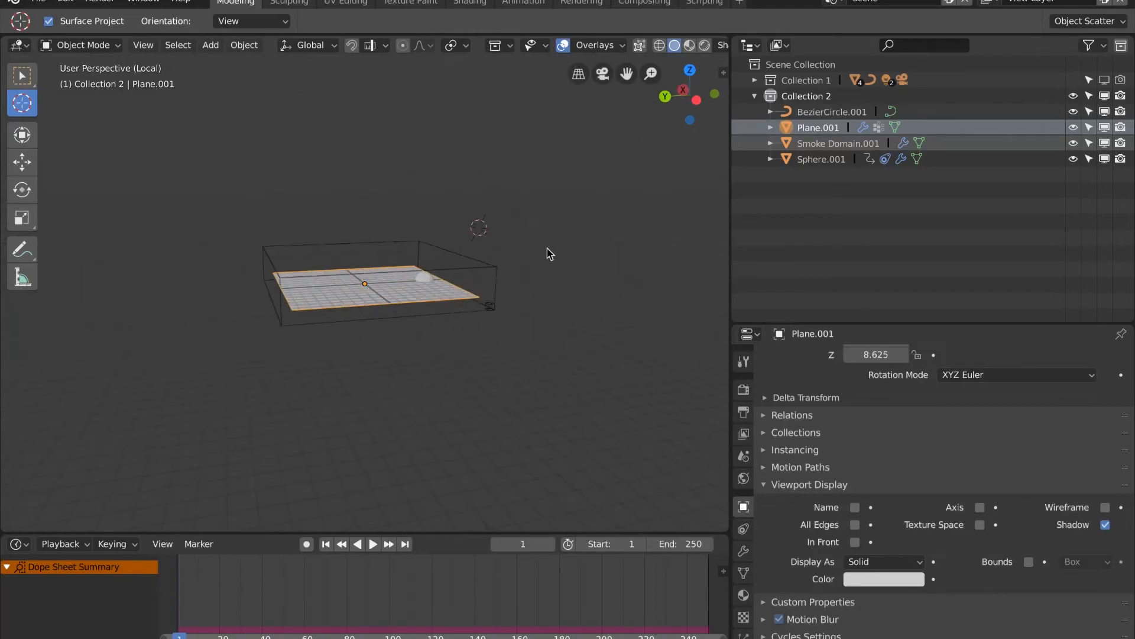
middle_drag(586, 258, 565, 292)
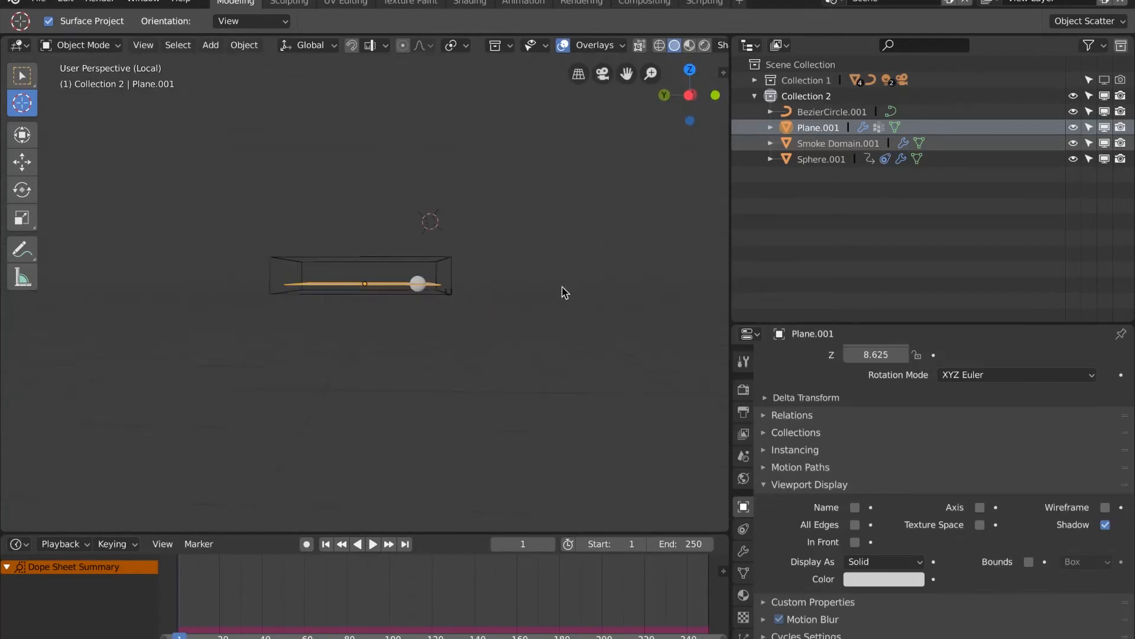
click(861, 144)
key(s)
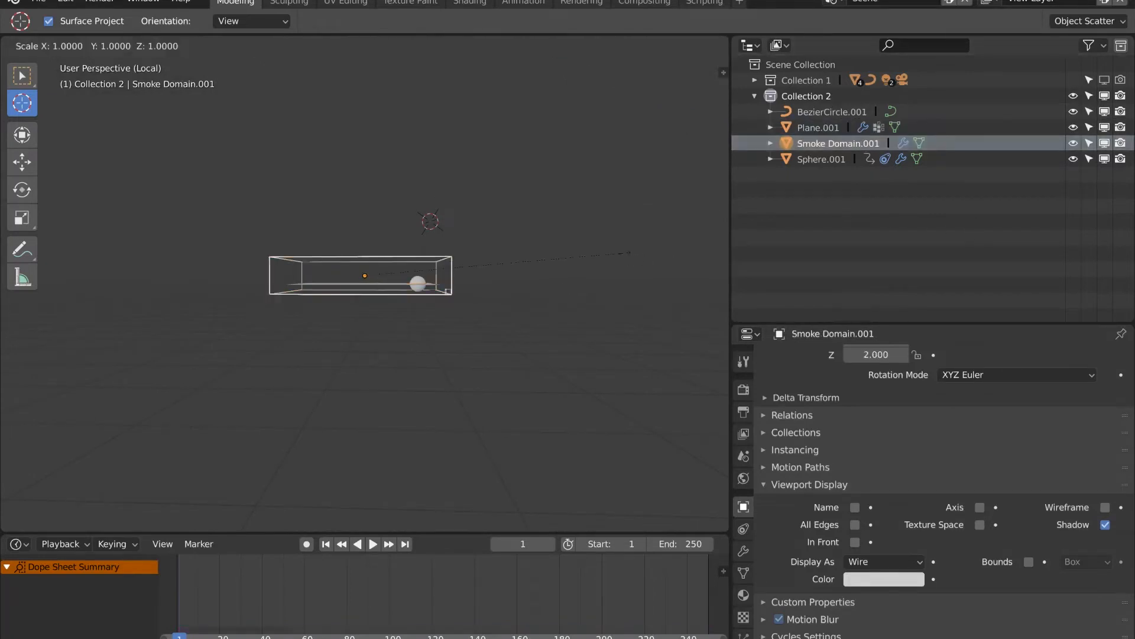
key(z)
click(439, 200)
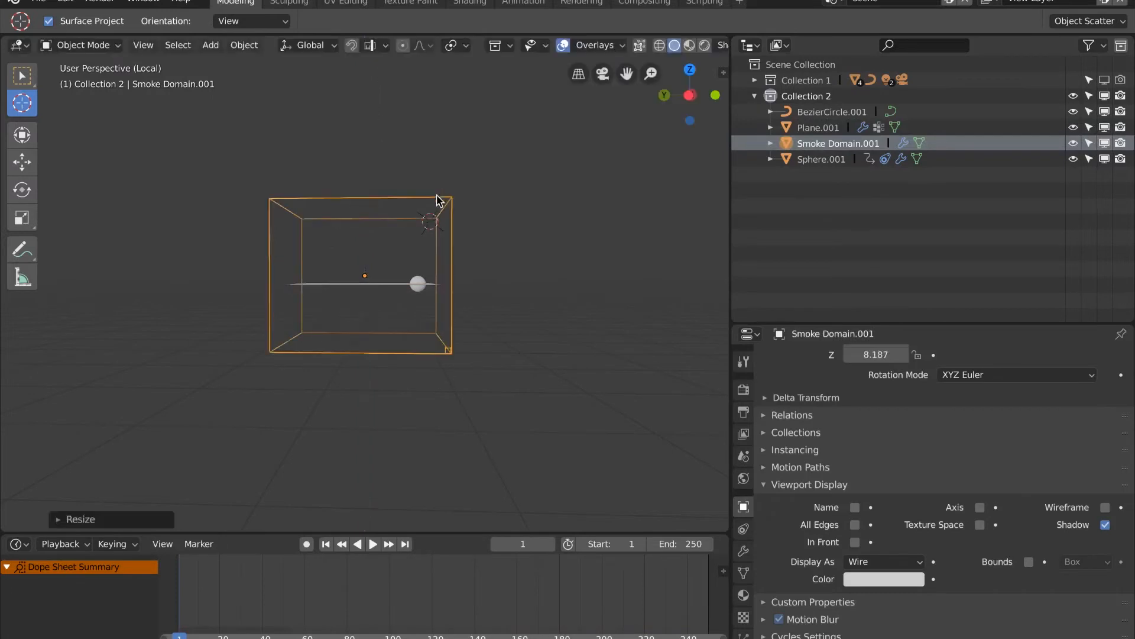
key(s)
key(z)
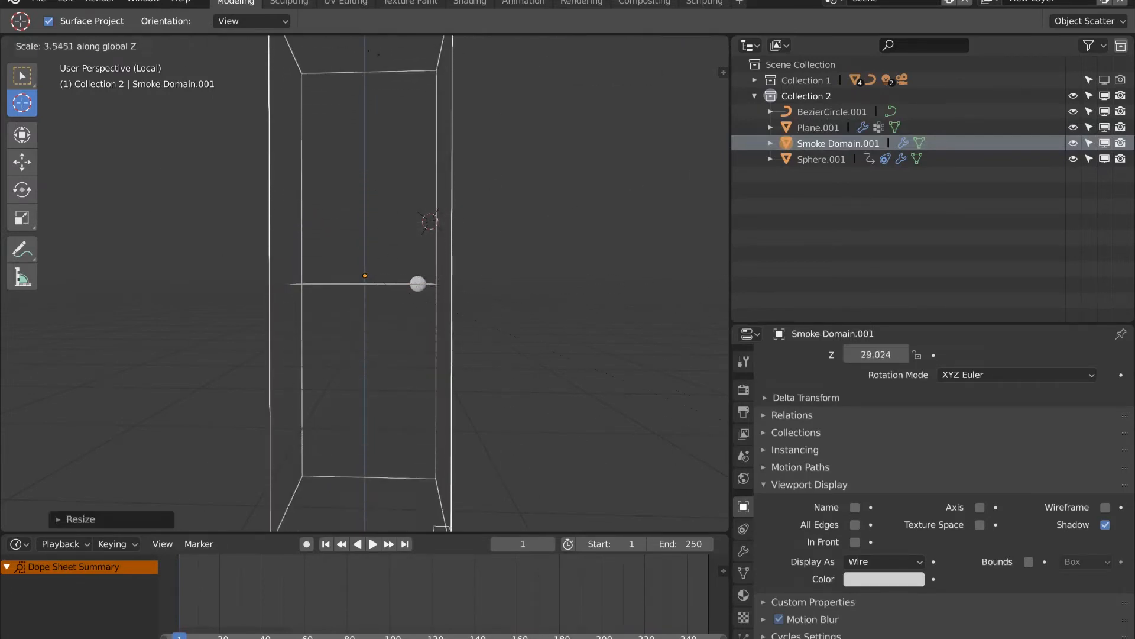
click(55, 328)
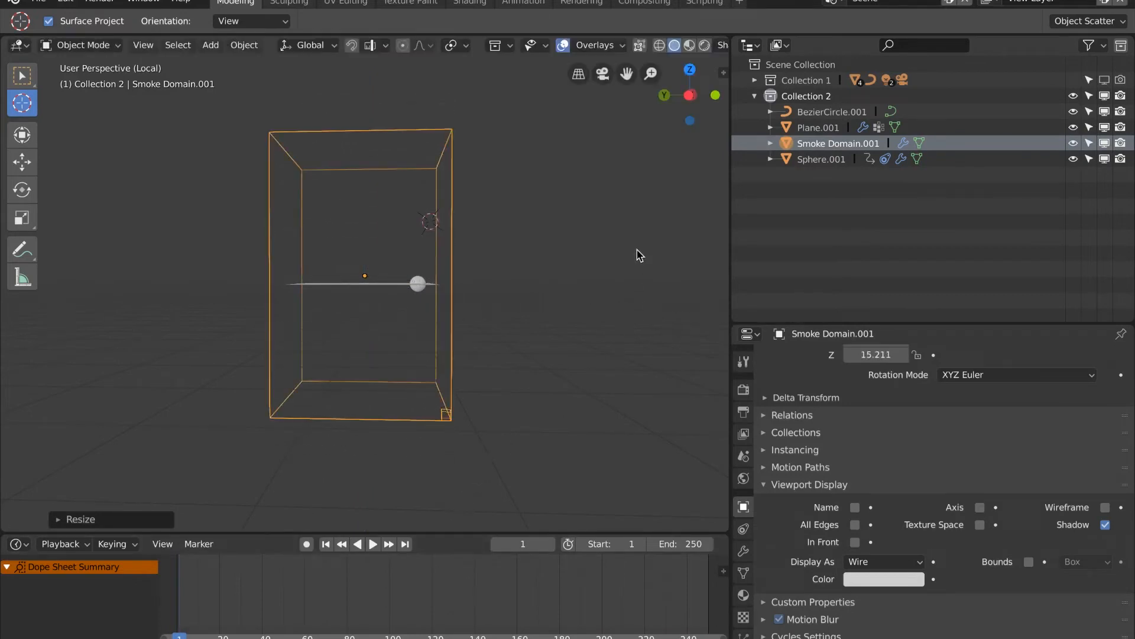
Step: Raise the smoke domain about 12.35 m along the Z axis and return the timeline to the first frame
key(KP_1)
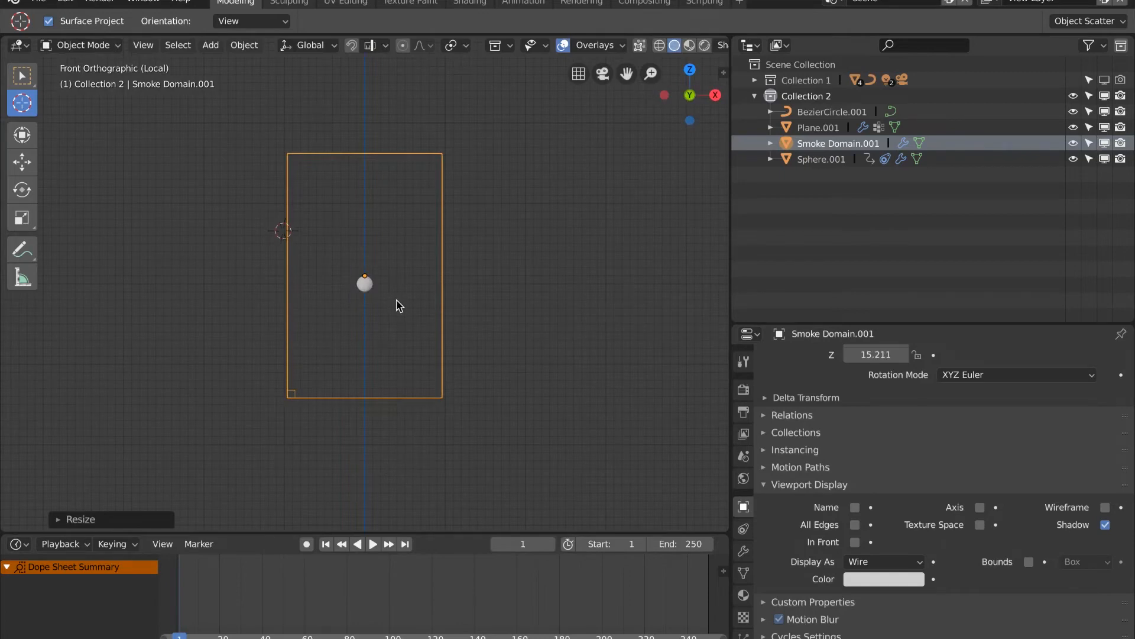
key(g)
key(z)
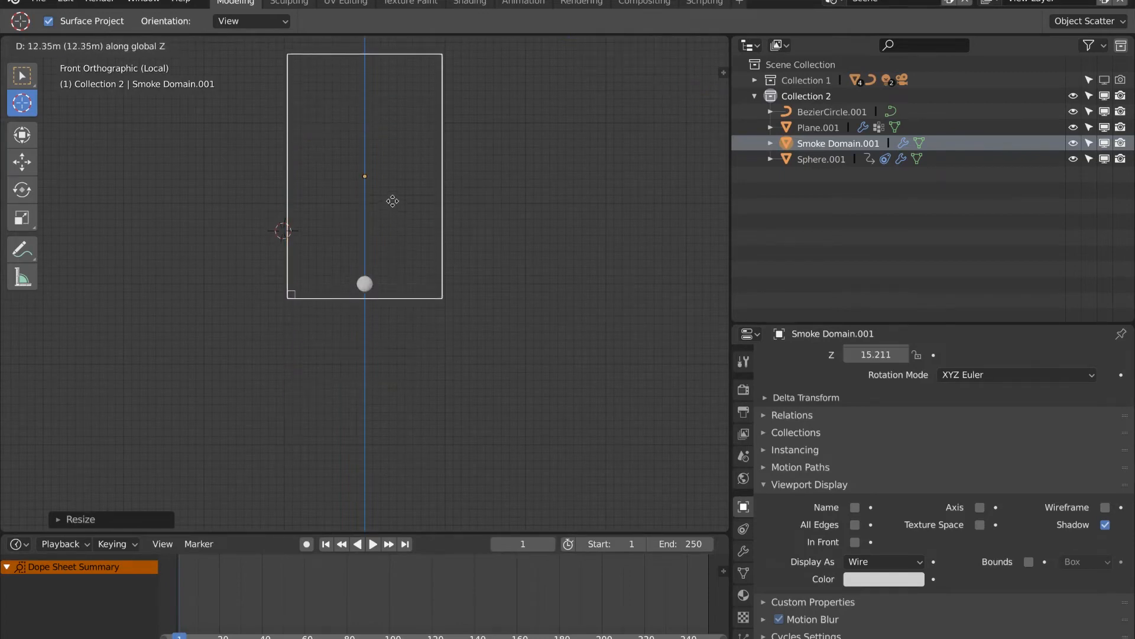
click(392, 202)
middle_drag(527, 278, 480, 289)
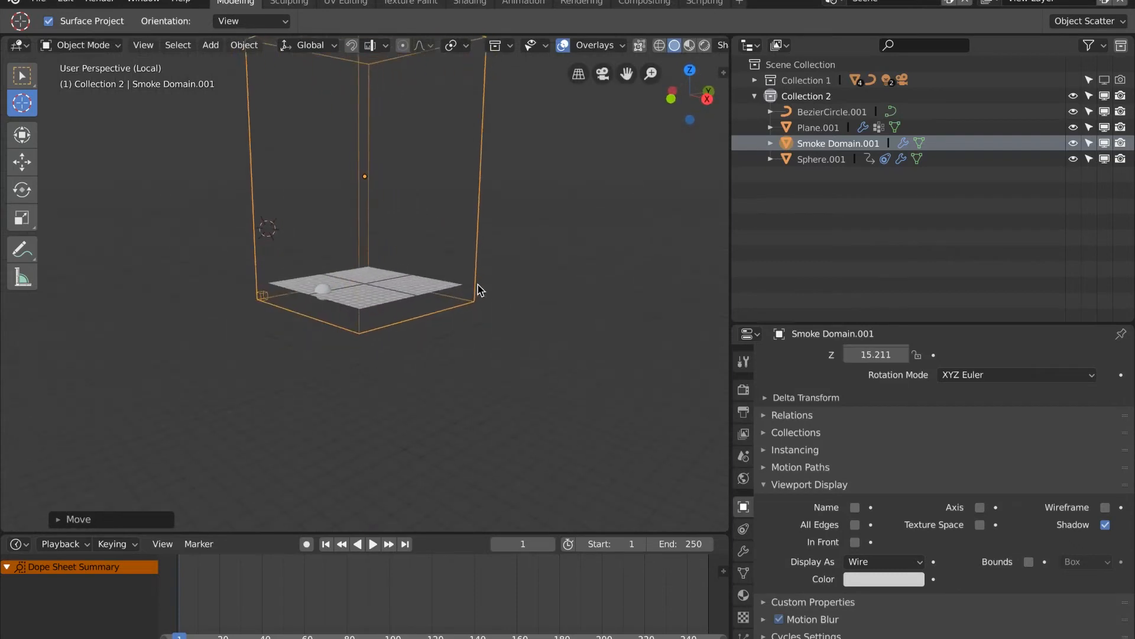
shift+middle_drag(571, 294, 560, 377)
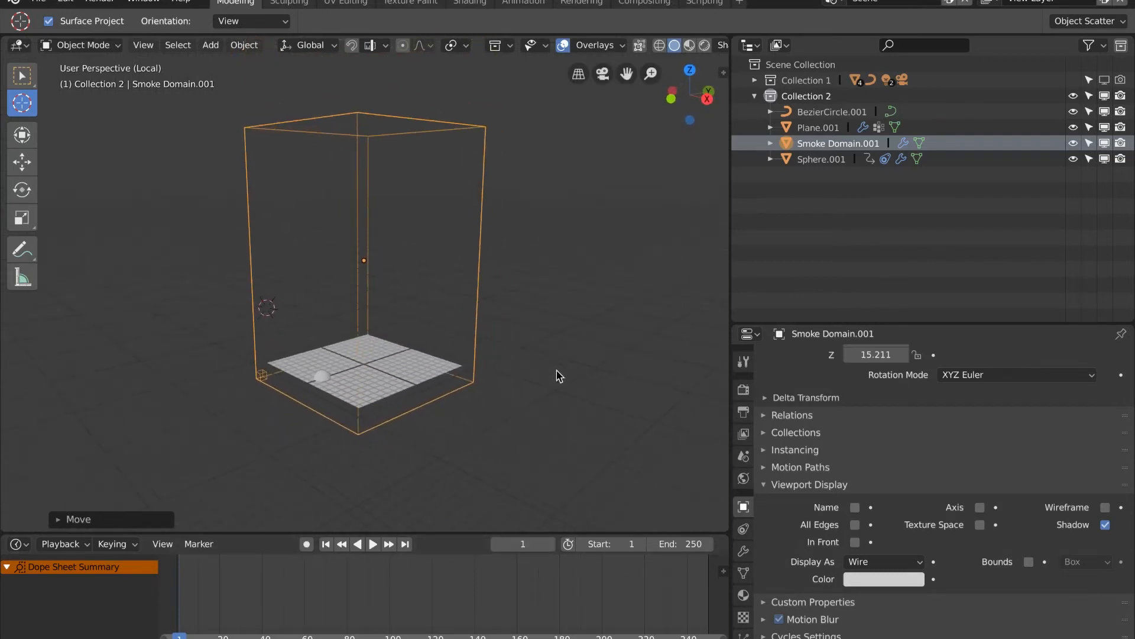
click(327, 543)
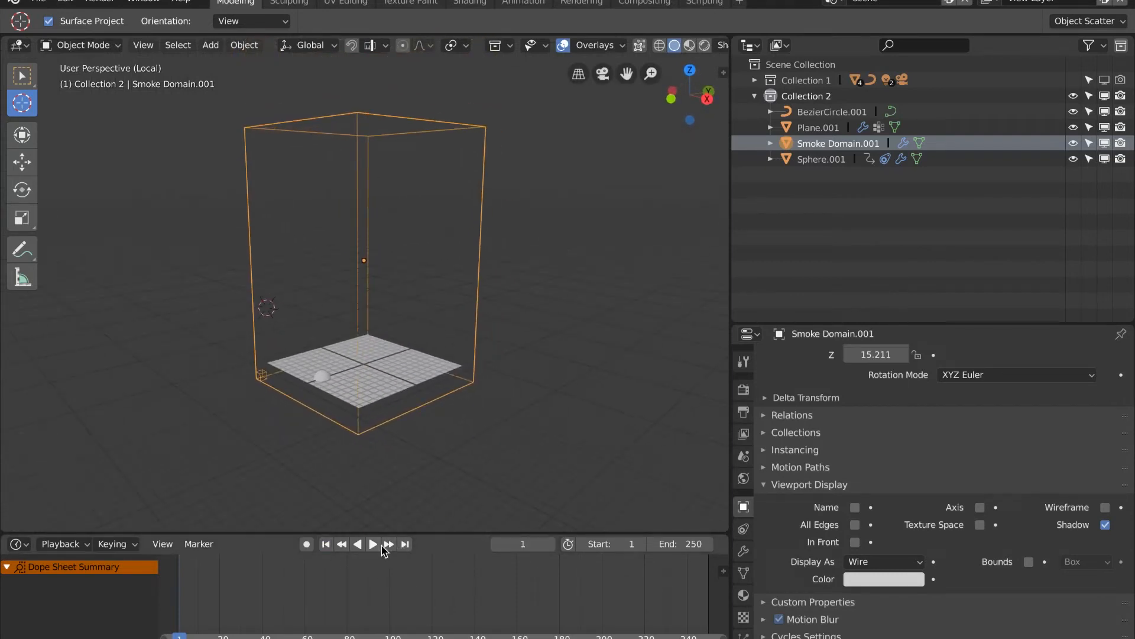
Step: Play back the smoke simulation in the stretched domain, stop it, and return the timeline to the first frame
click(381, 547)
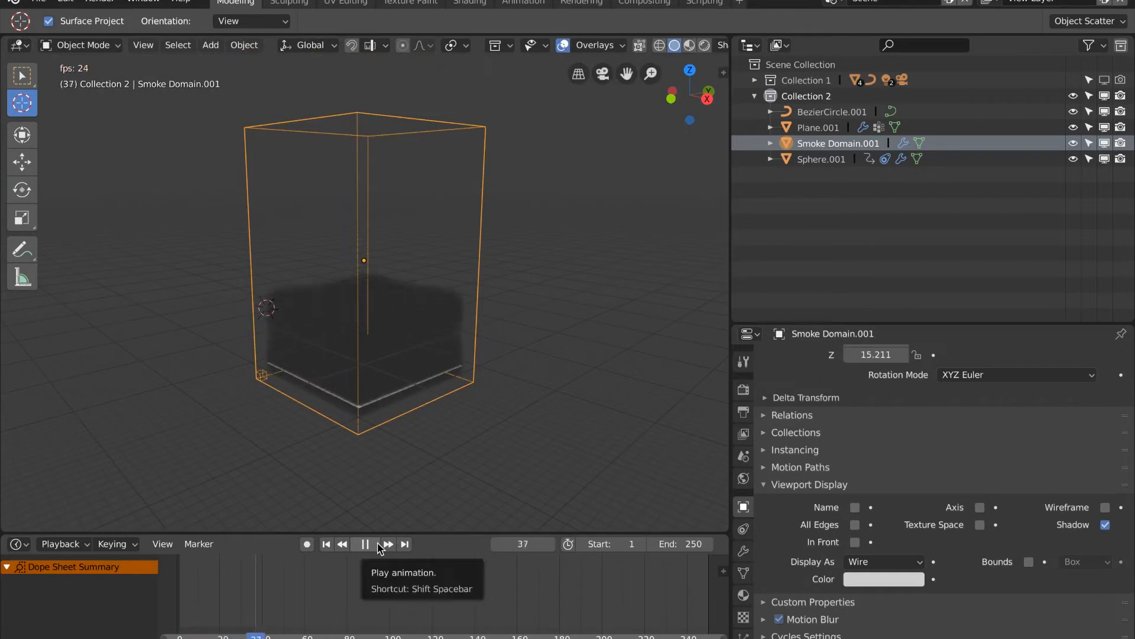
middle_drag(628, 355, 525, 380)
click(365, 543)
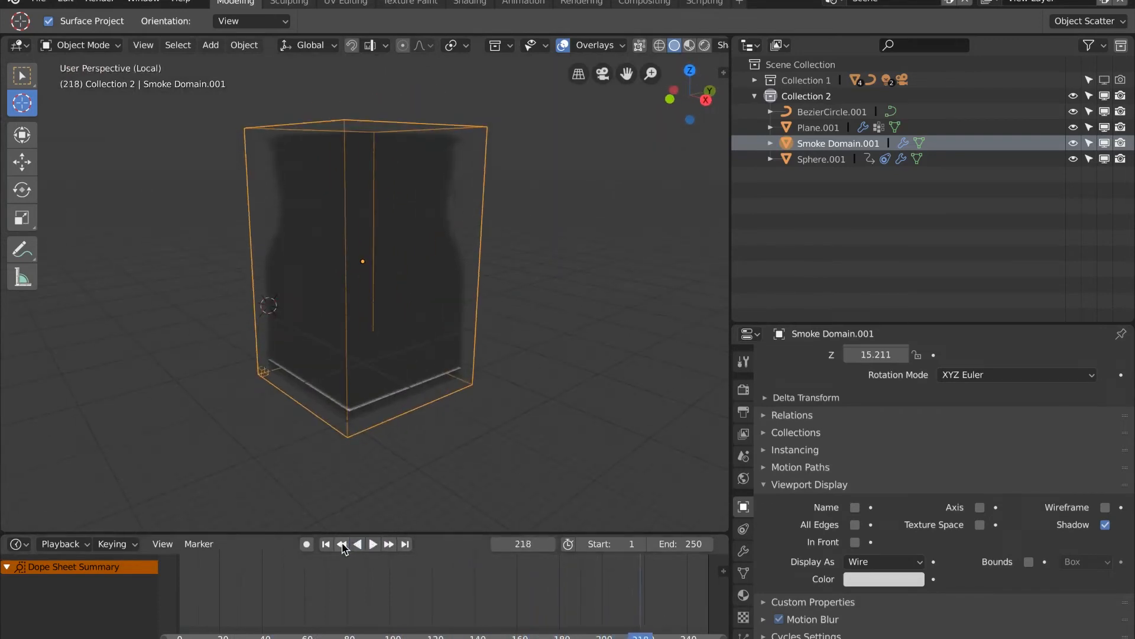
click(333, 542)
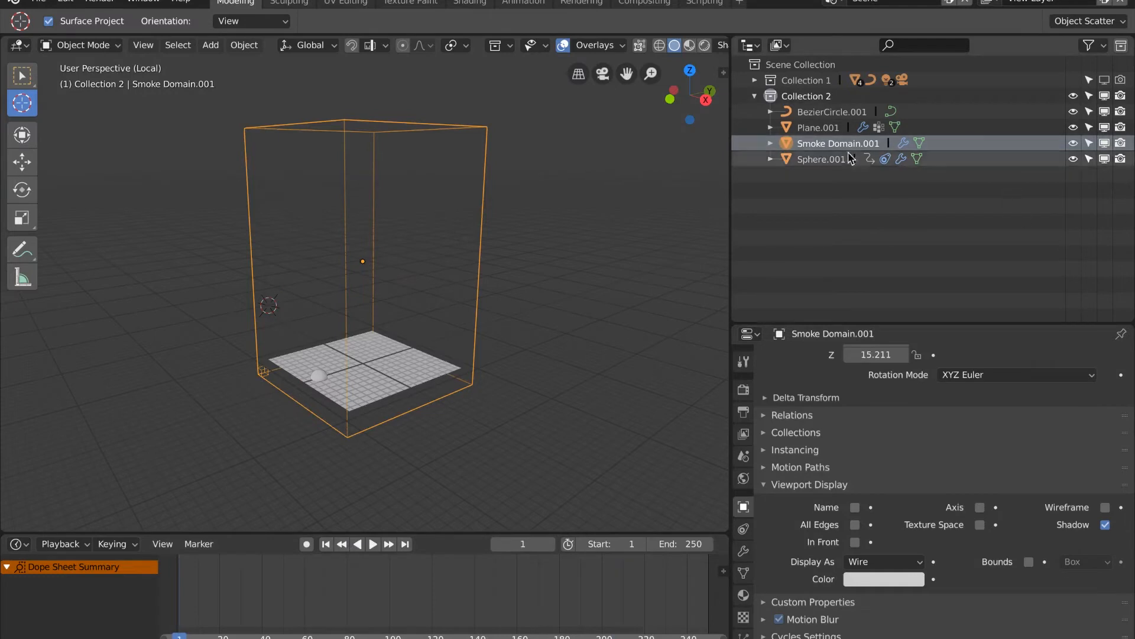
Step: Examine the physics settings of the smoke domain in an enlarged properties view
key(ctrl+space)
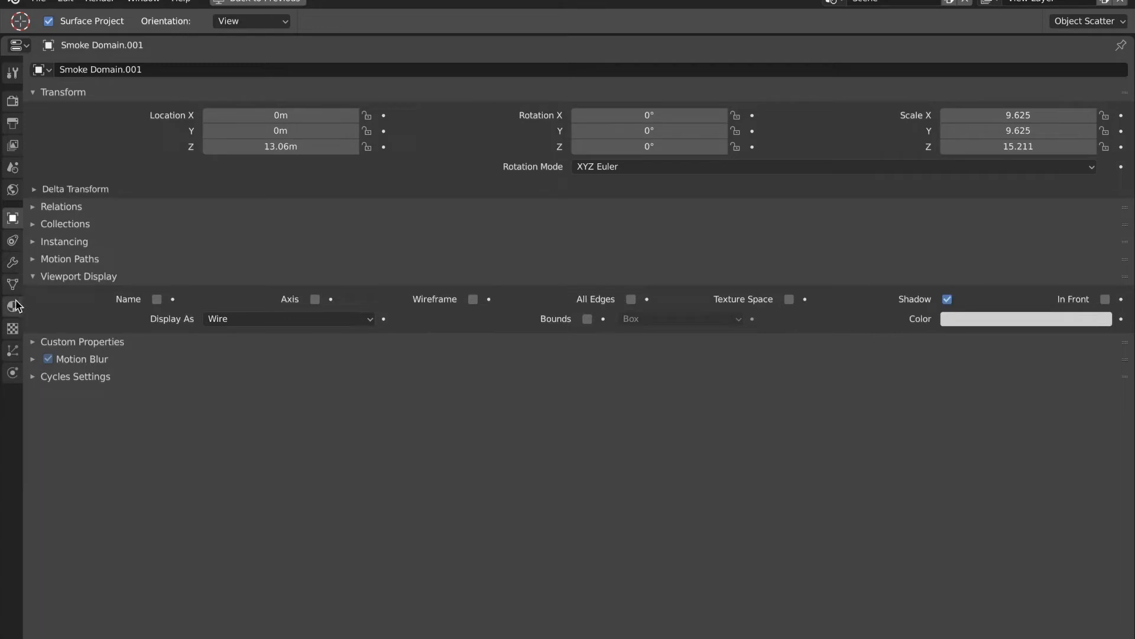
click(16, 265)
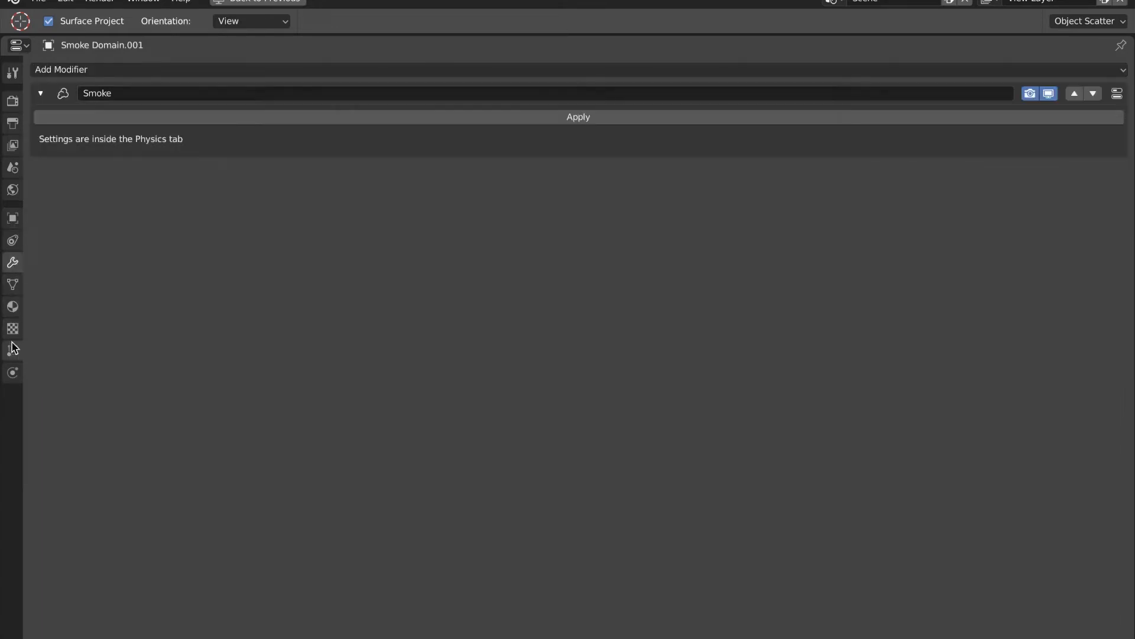
click(12, 373)
scroll(819, 322, up, 4)
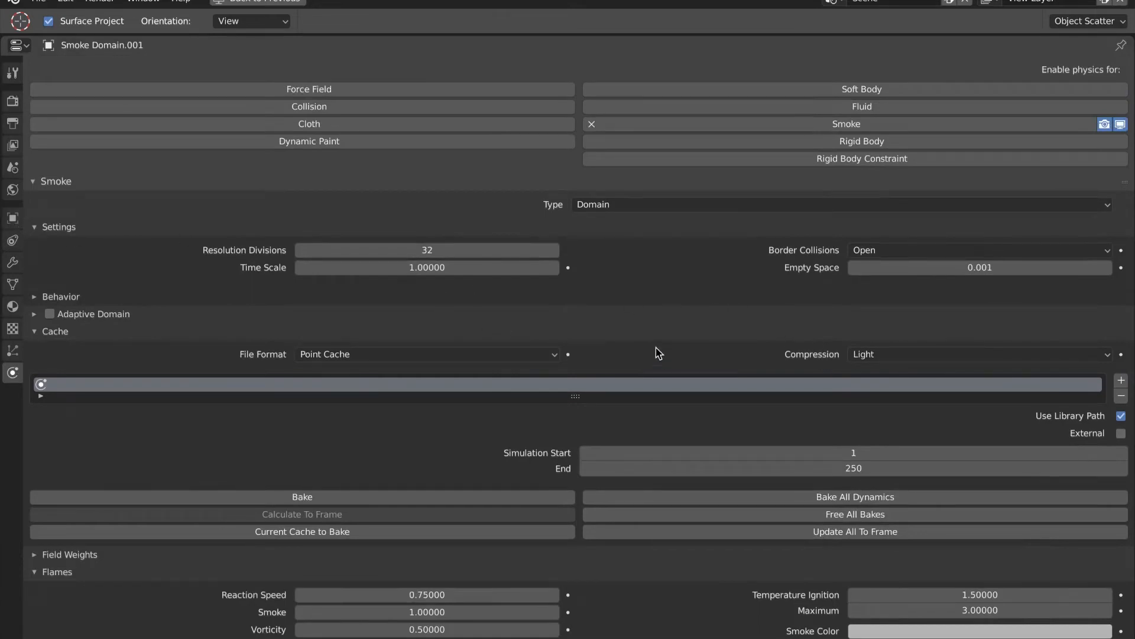
scroll(660, 354, down, 5)
scroll(655, 354, up, 4)
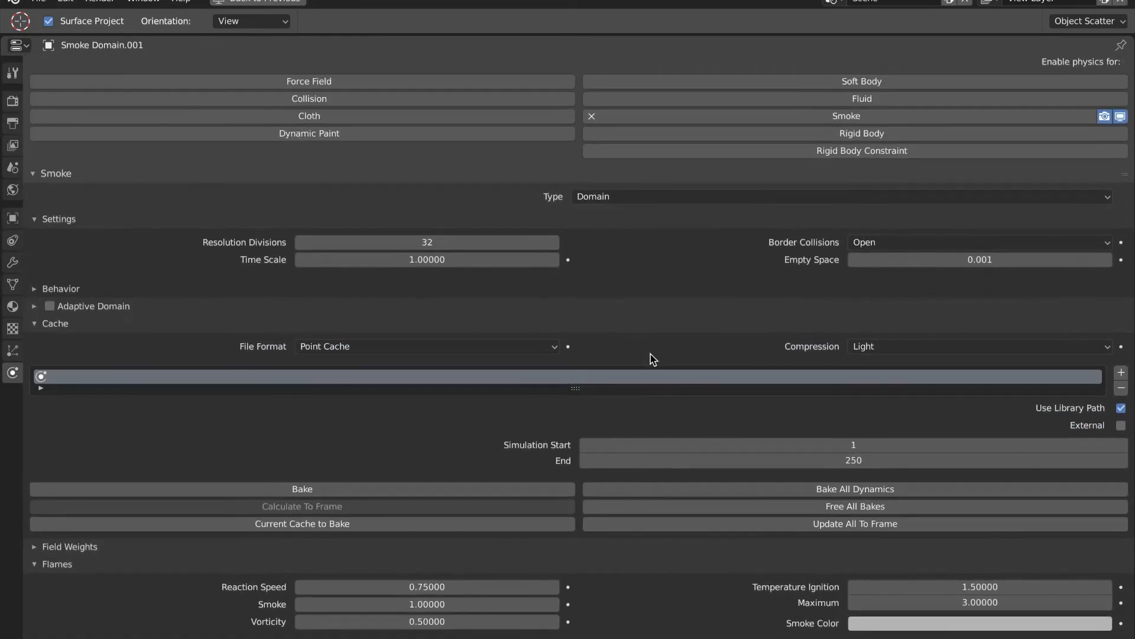
scroll(651, 358, down, 4)
scroll(644, 356, up, 4)
scroll(551, 328, up, 1)
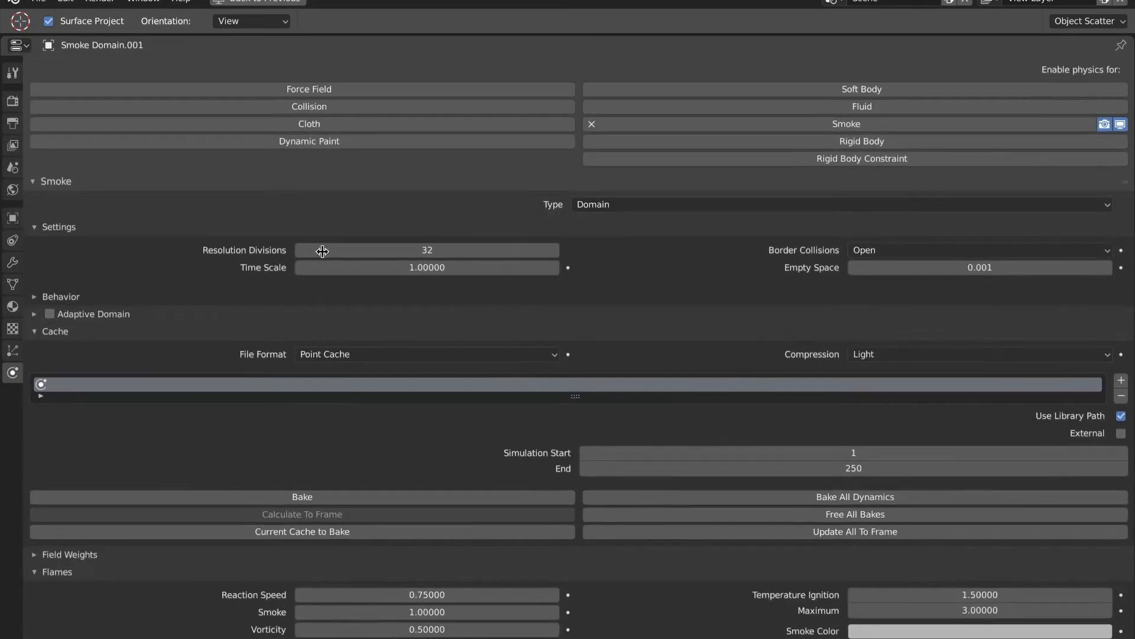
Step: Collapse the Settings, Cache, Flames and Collections sections of the smoke domain's physics properties and restore the normal layout
click(35, 227)
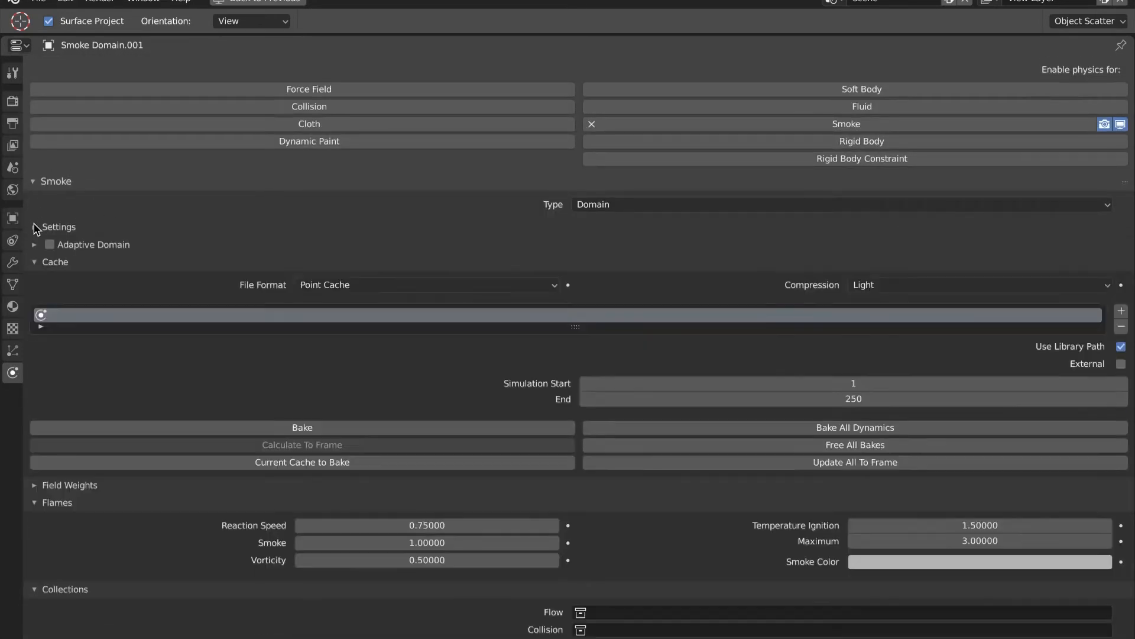
click(35, 262)
click(33, 297)
click(34, 314)
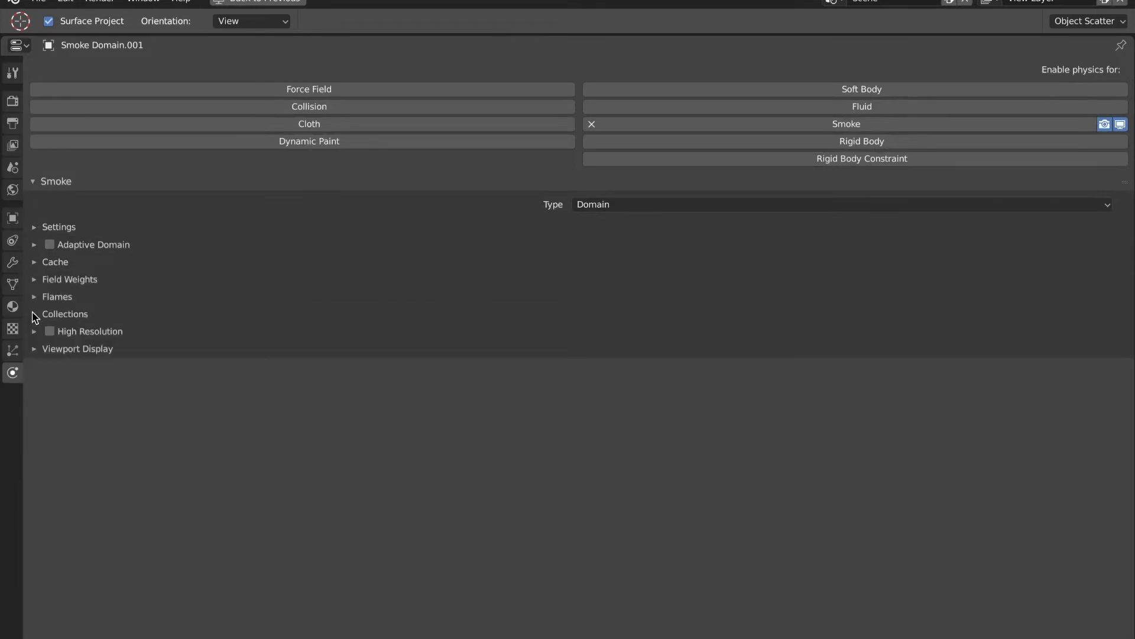
key(ctrl+space)
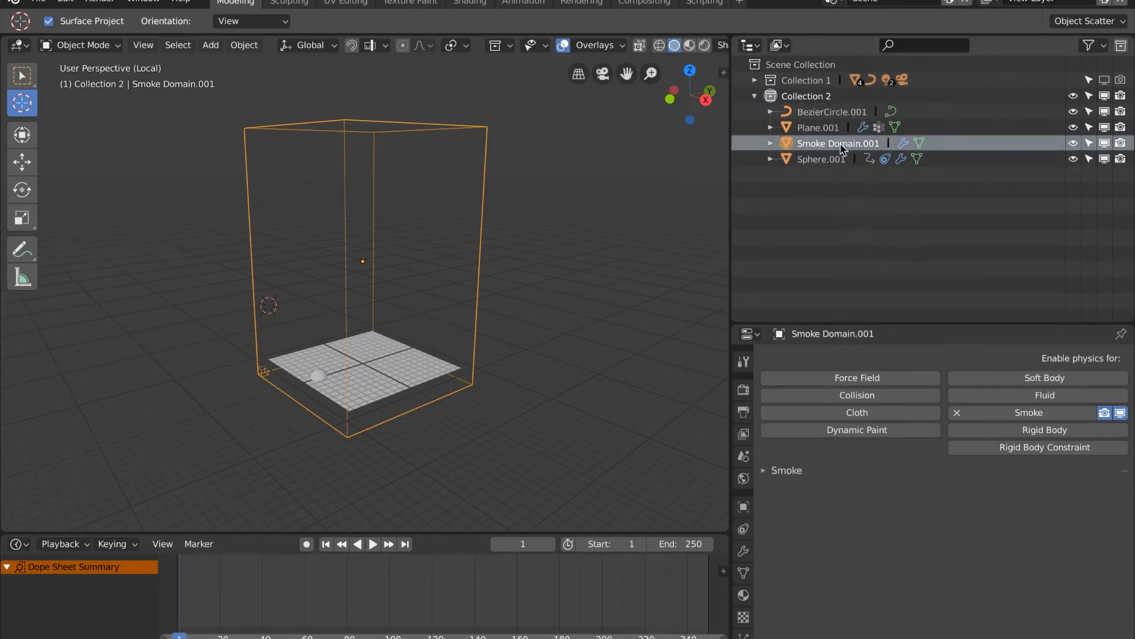
Step: Set the vertex group of the plane's smoke flow to dp_weight
click(833, 128)
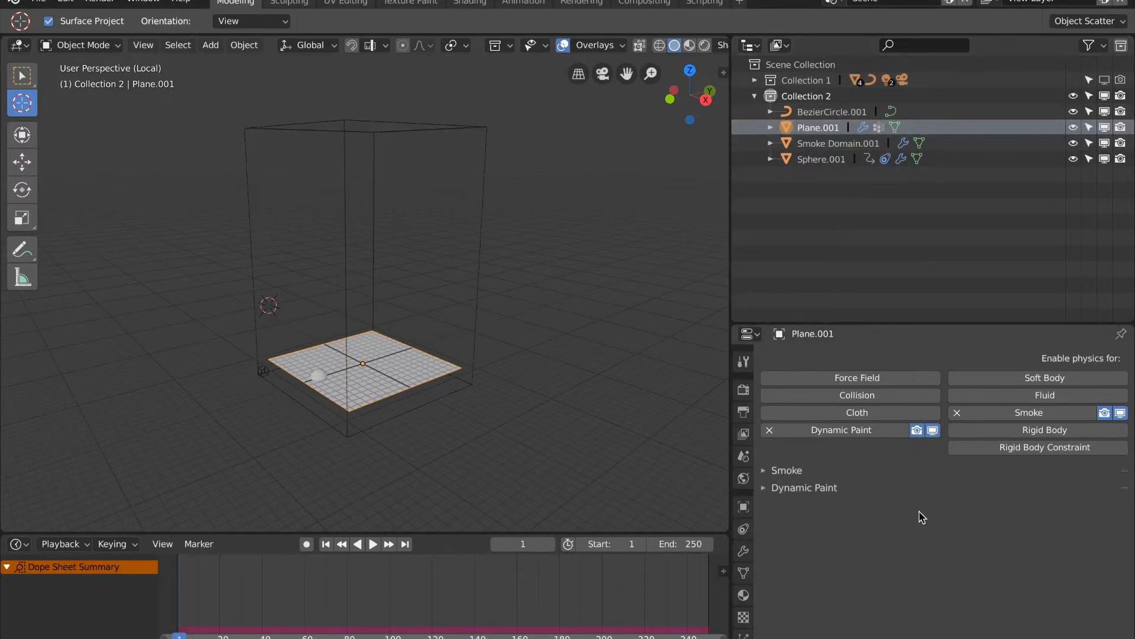
key(ctrl+space)
click(34, 183)
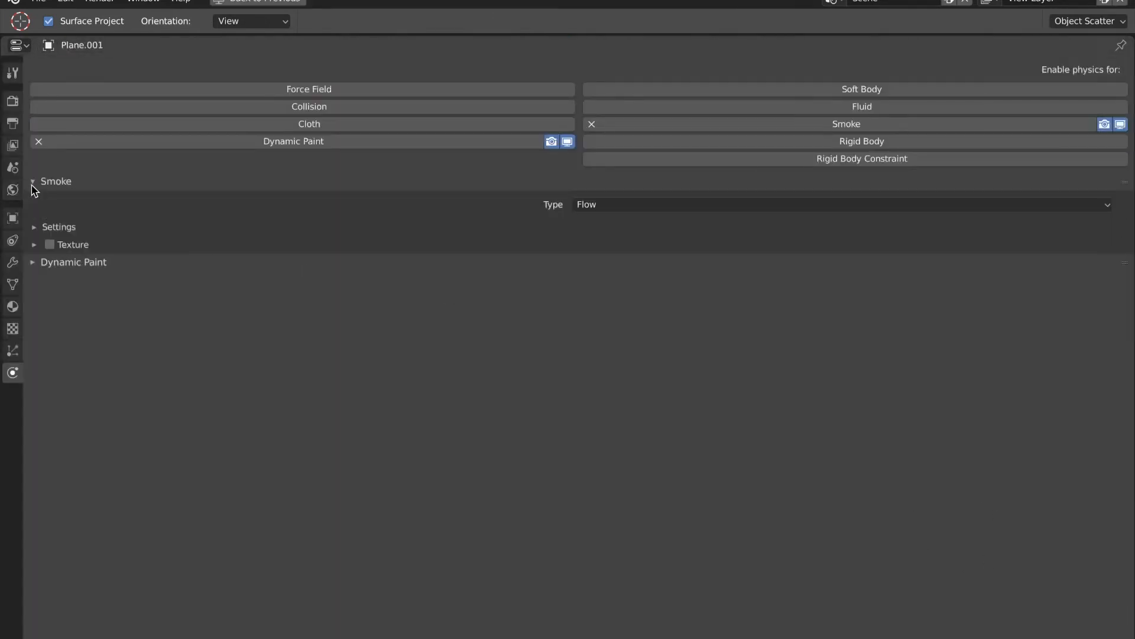
click(640, 204)
click(637, 204)
click(46, 228)
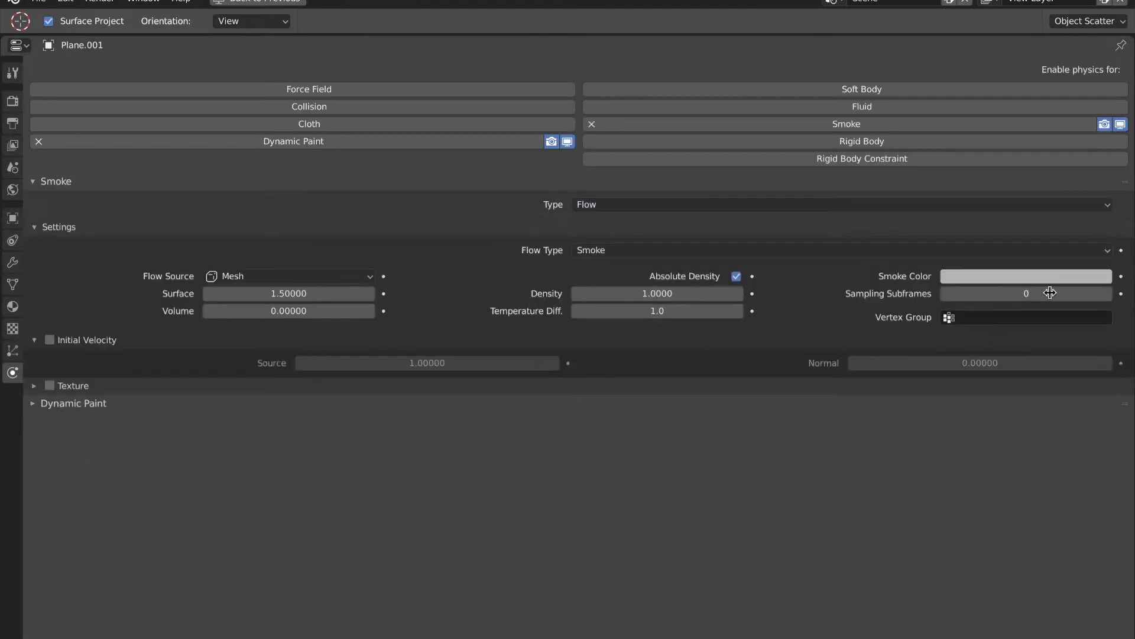
click(995, 318)
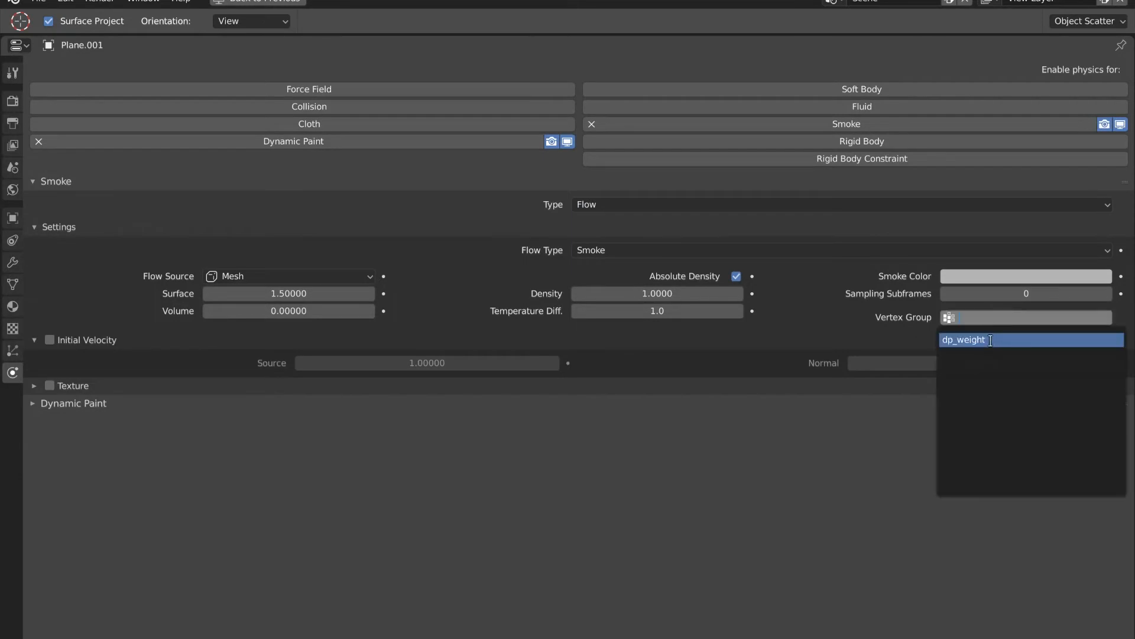
click(990, 340)
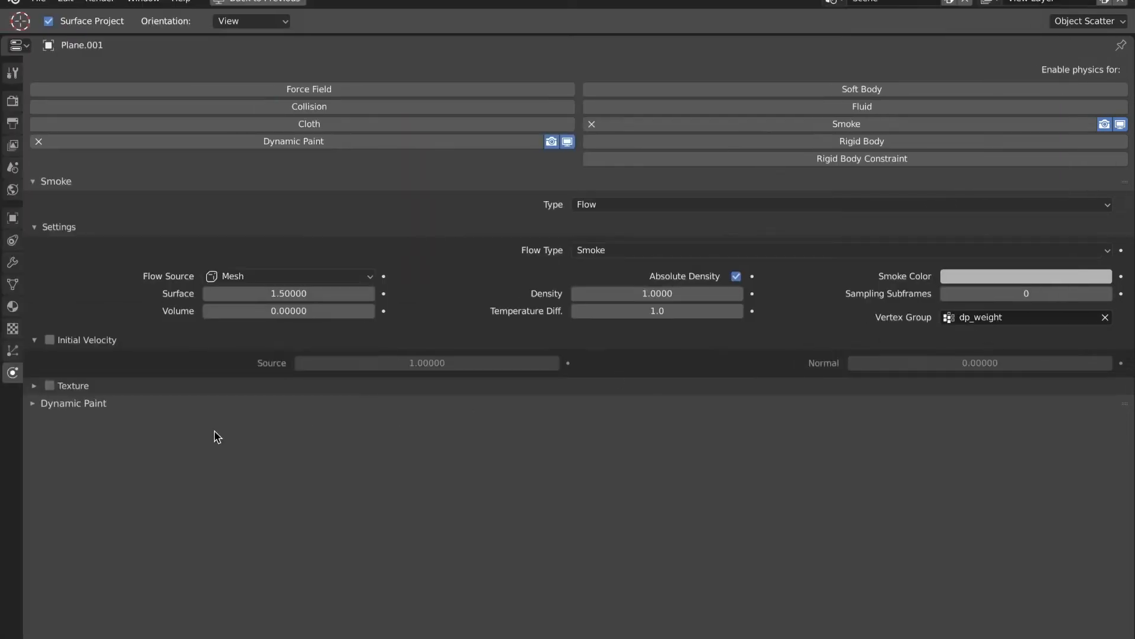
click(40, 405)
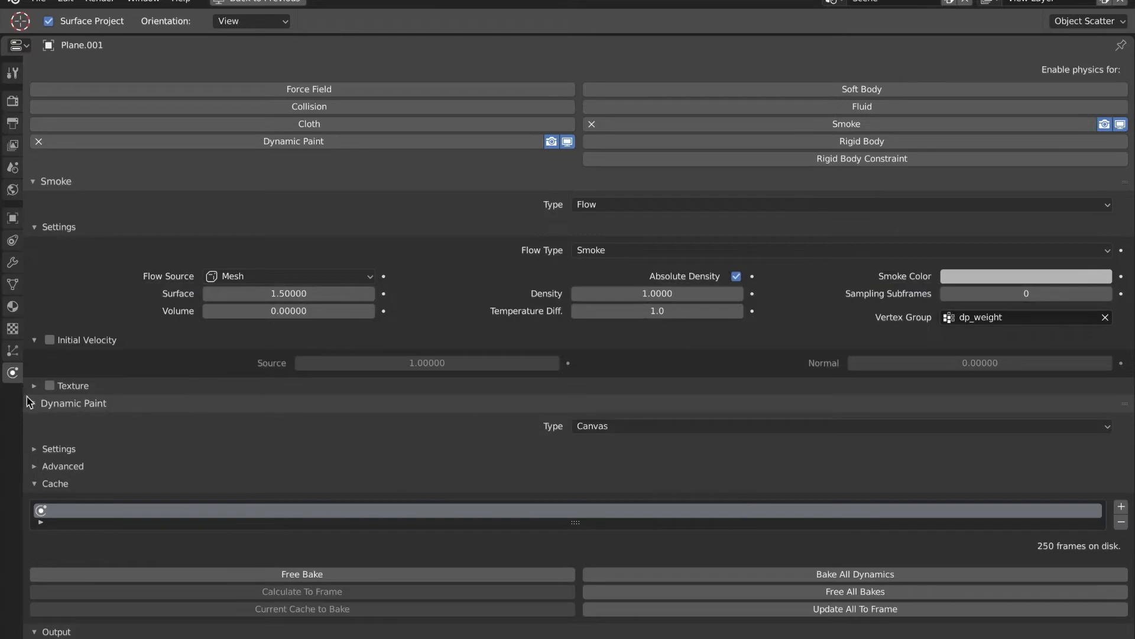
click(33, 406)
key(ctrl+space)
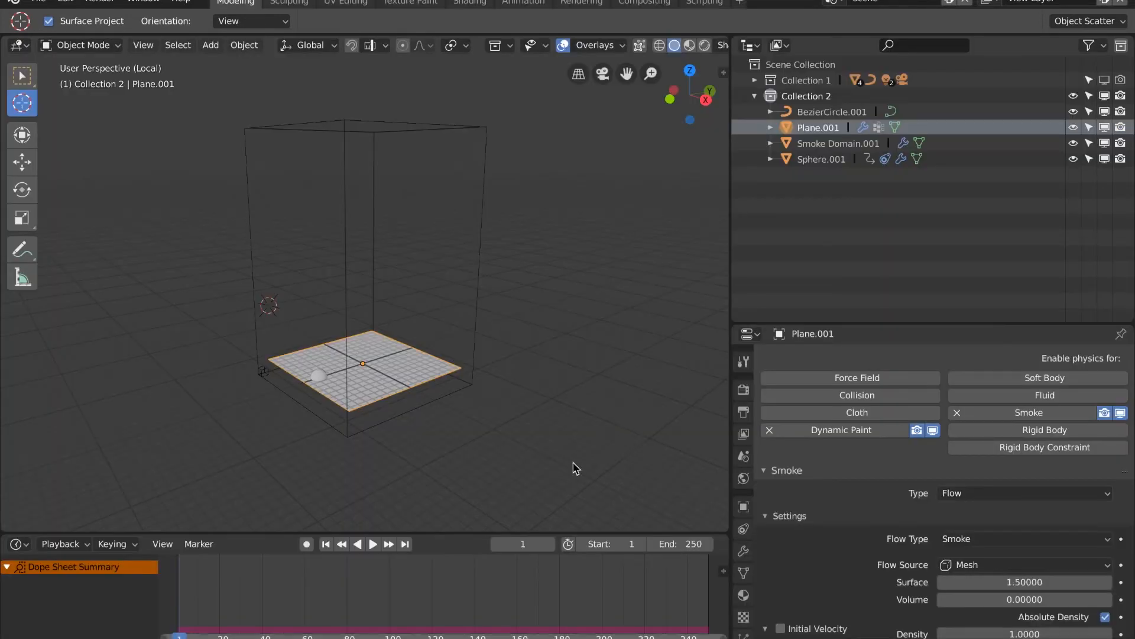
Step: Play back the smoke emitted from the plane's painted area, stop it, and rewind to the first frame
click(373, 543)
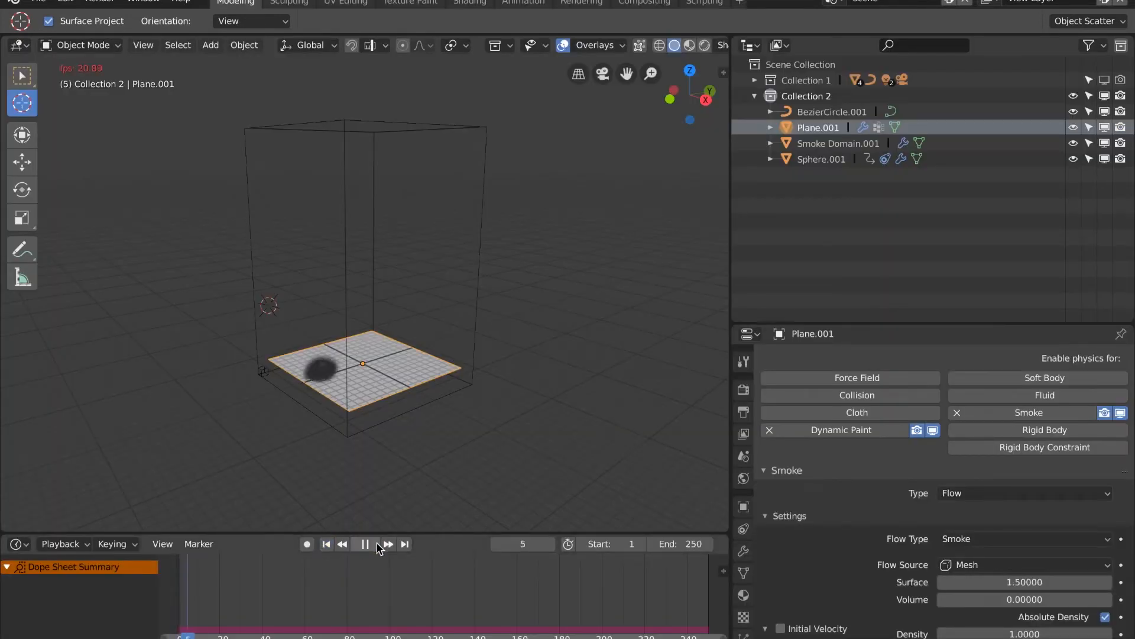
scroll(406, 459, up, 3)
middle_drag(431, 469, 413, 509)
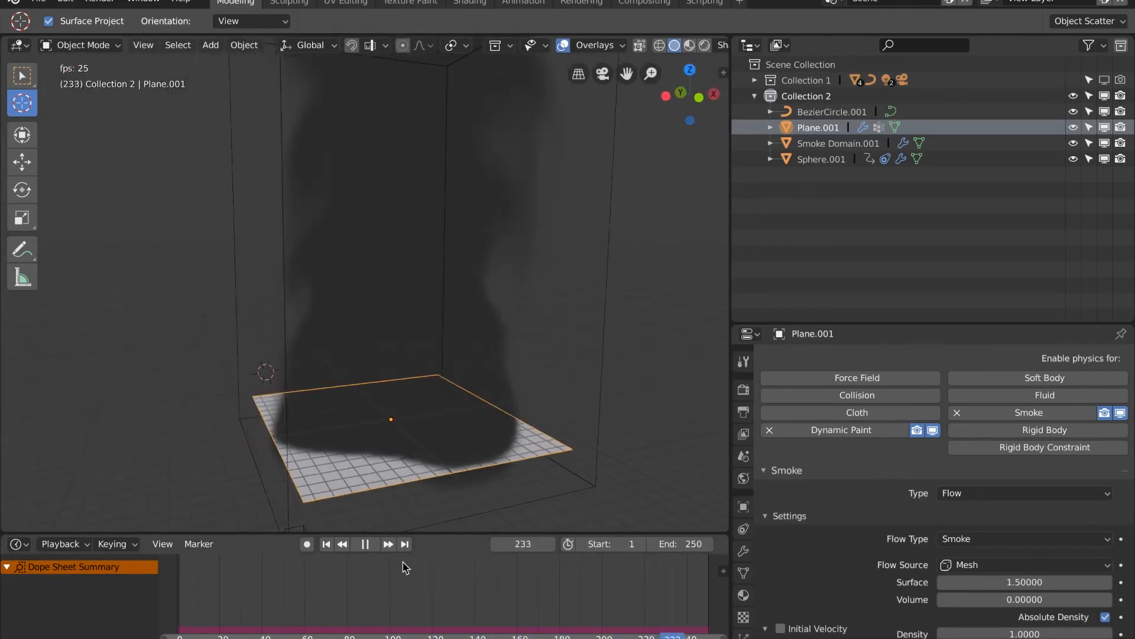
click(365, 544)
click(343, 544)
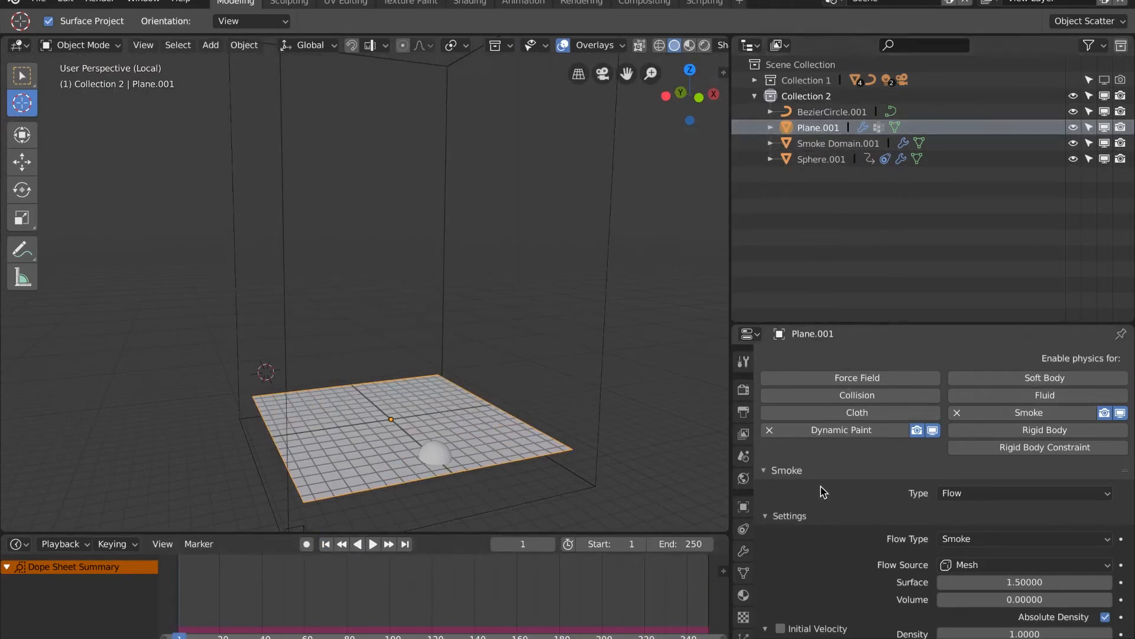
Step: Change the flow type of the plane's smoke emitter to Fire + Smoke
key(ctrl+space)
click(669, 204)
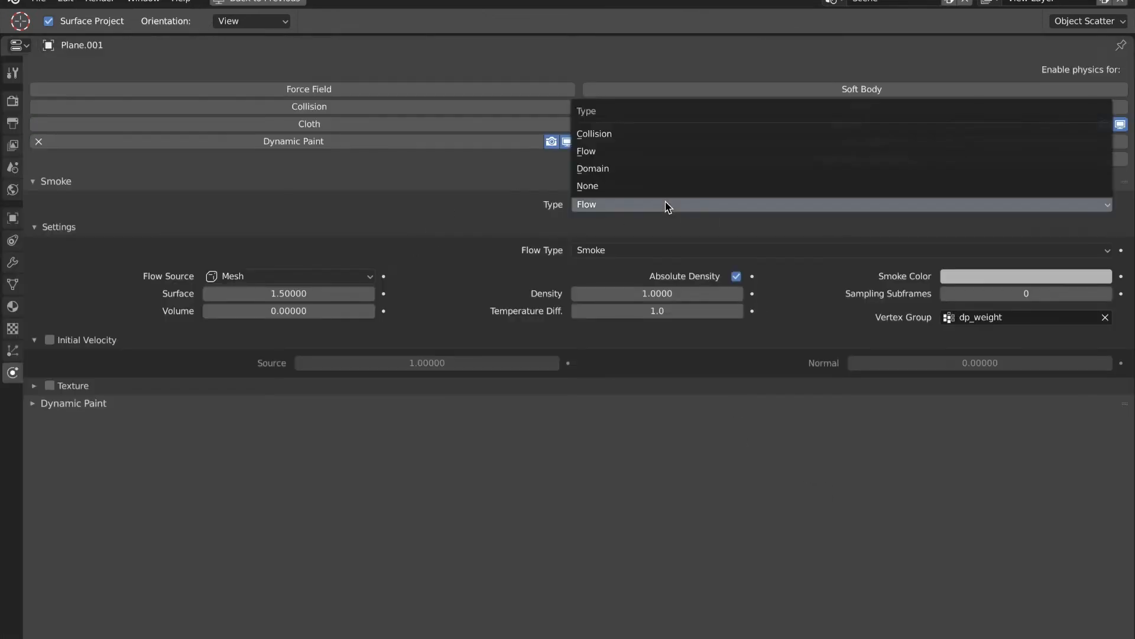
click(658, 251)
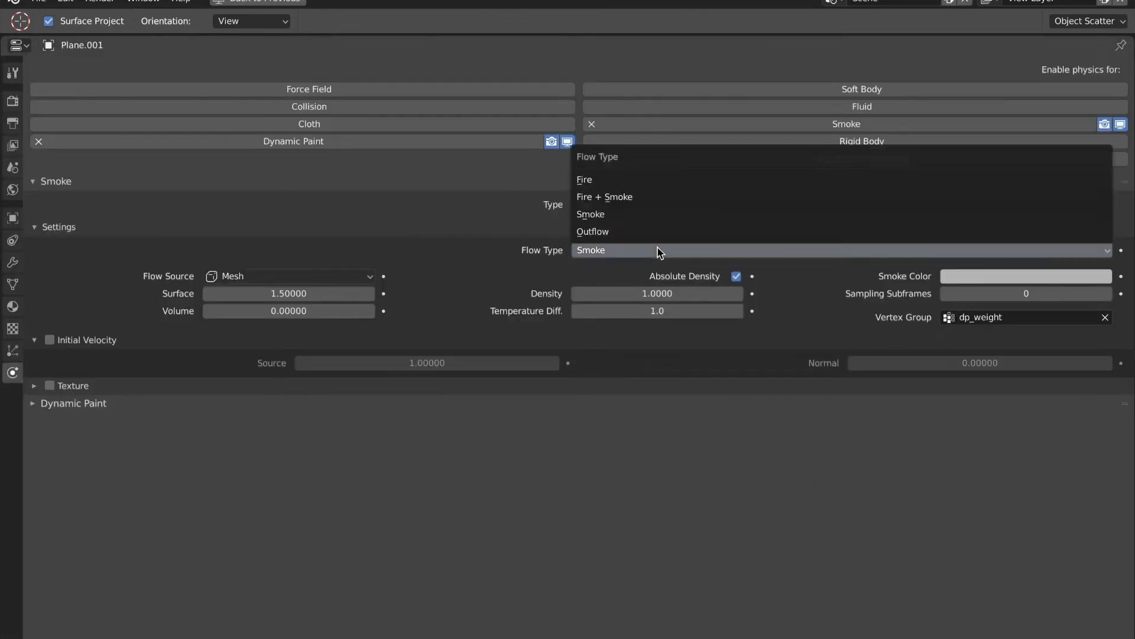
click(654, 200)
key(ctrl+space)
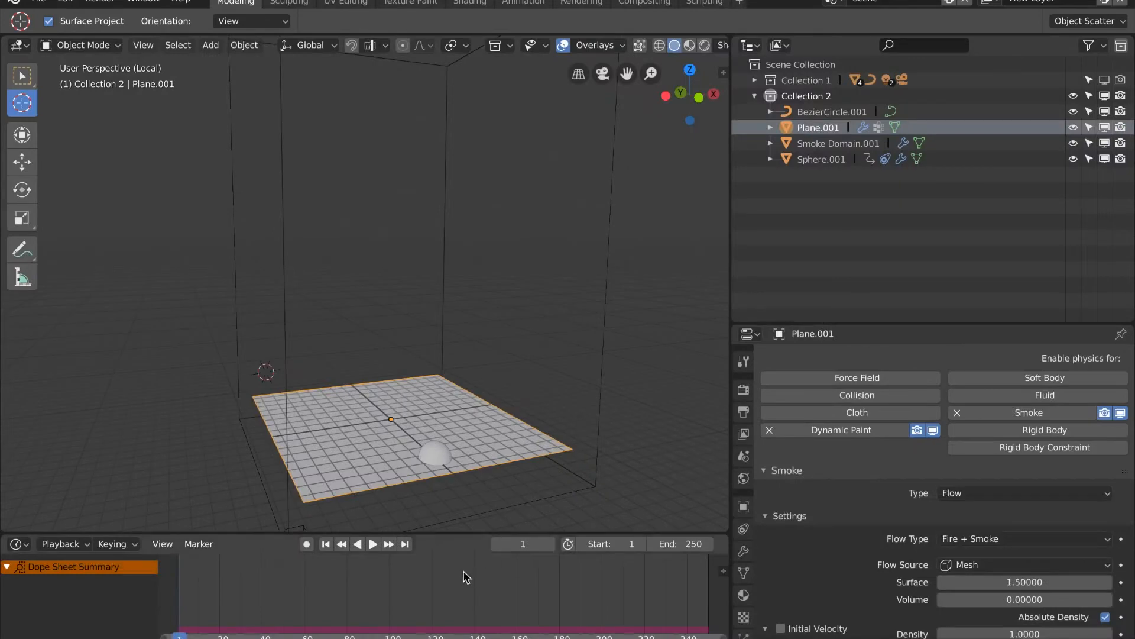
Step: Play back the fire and smoke simulation, stop it, and return to the first frame
click(373, 545)
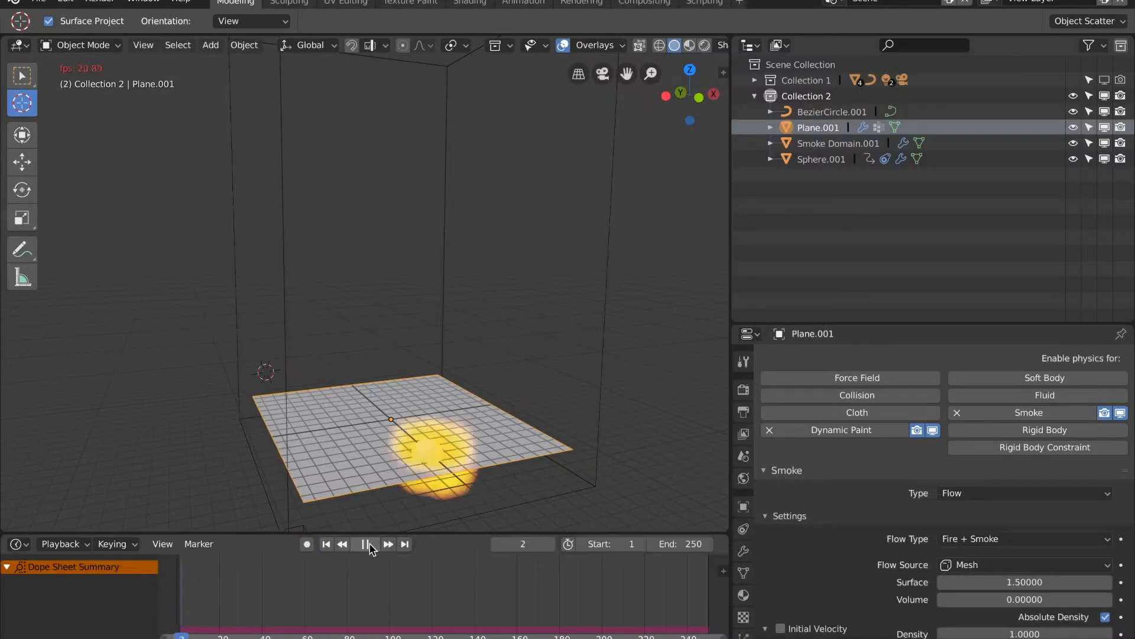
middle_drag(441, 470, 399, 449)
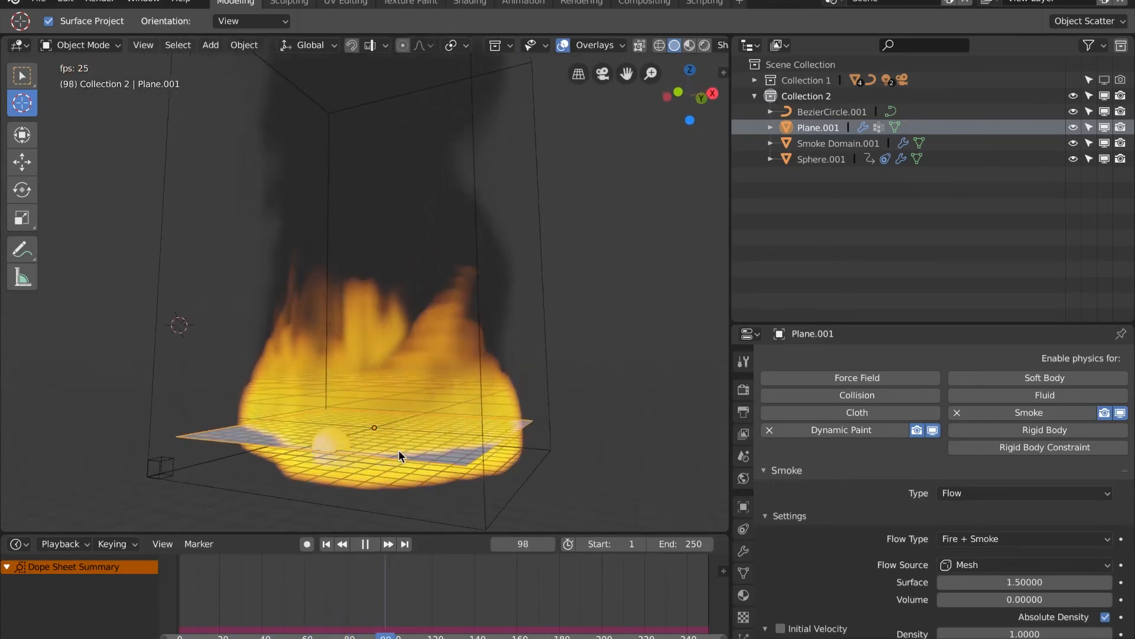
click(368, 544)
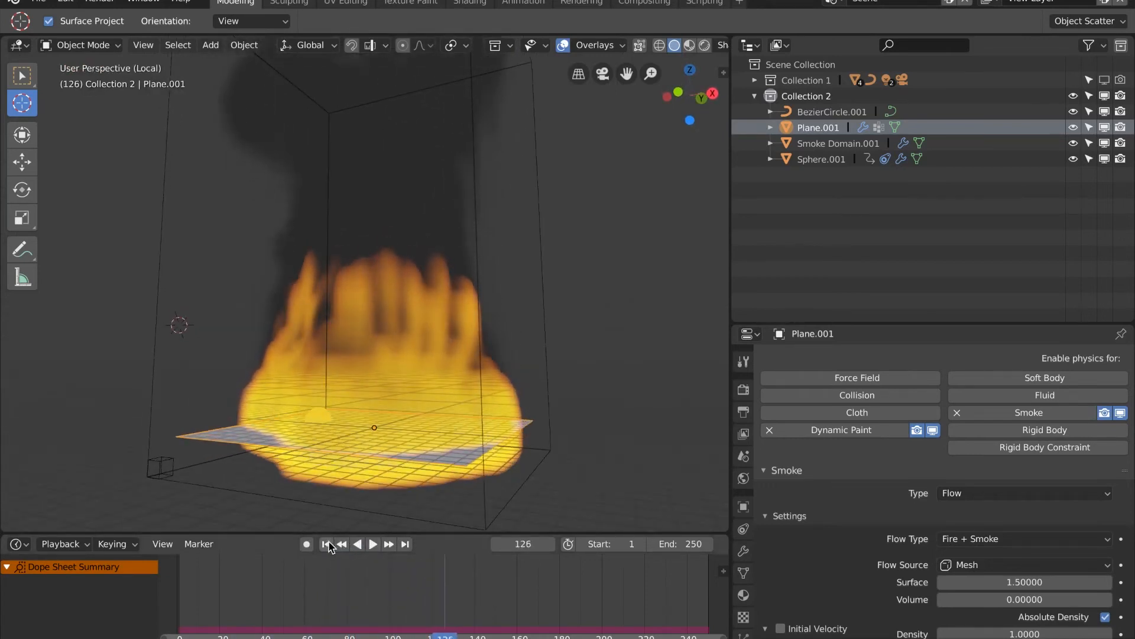
click(326, 545)
Step: Play the simulation with the whole domain in view, pause around frame 82, and inspect the flames and smoke
scroll(450, 392, down, 3)
middle_drag(450, 391, 498, 381)
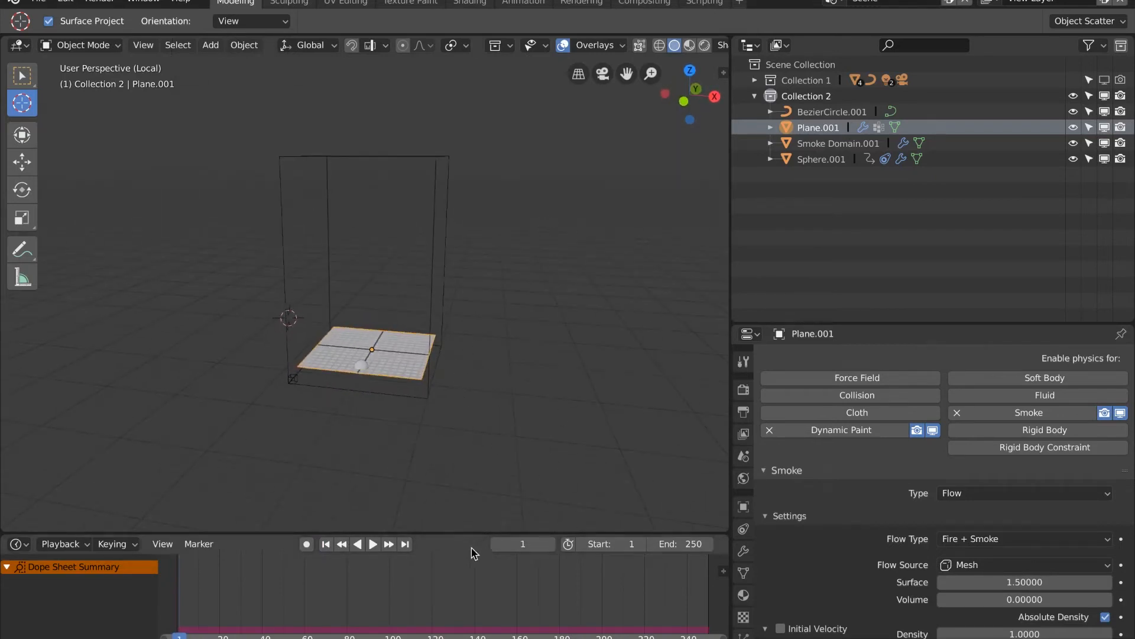
click(374, 544)
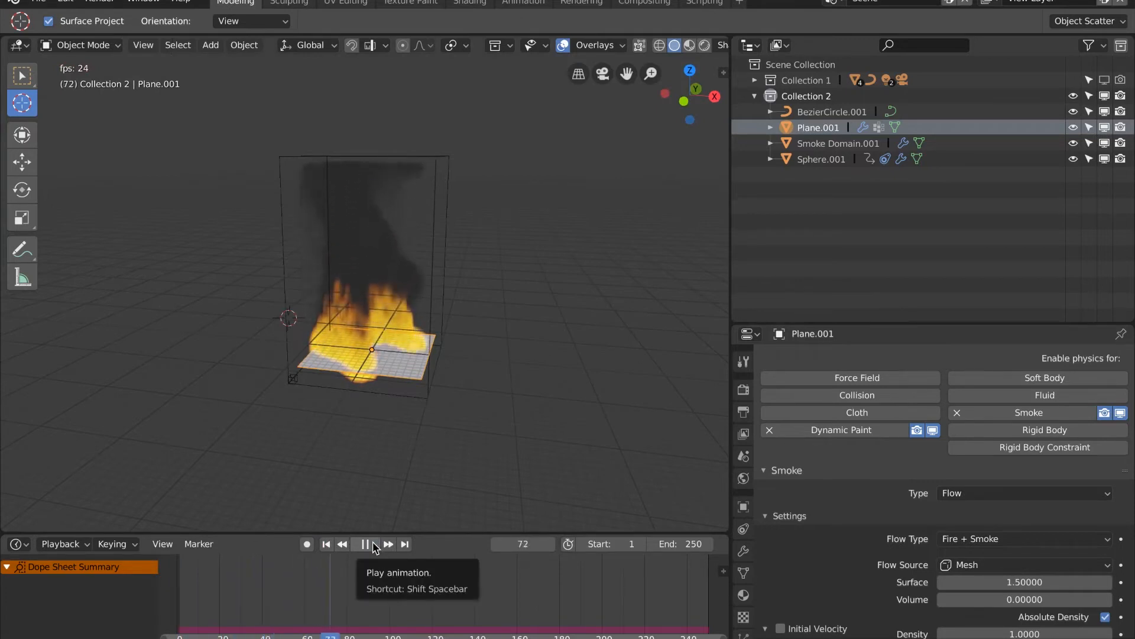
click(373, 544)
mouse_move(502, 371)
middle_down()
mouse_move(517, 365)
mouse_move(424, 299)
mouse_move(492, 393)
mouse_move(641, 363)
mouse_move(373, 337)
mouse_move(491, 371)
middle_up()
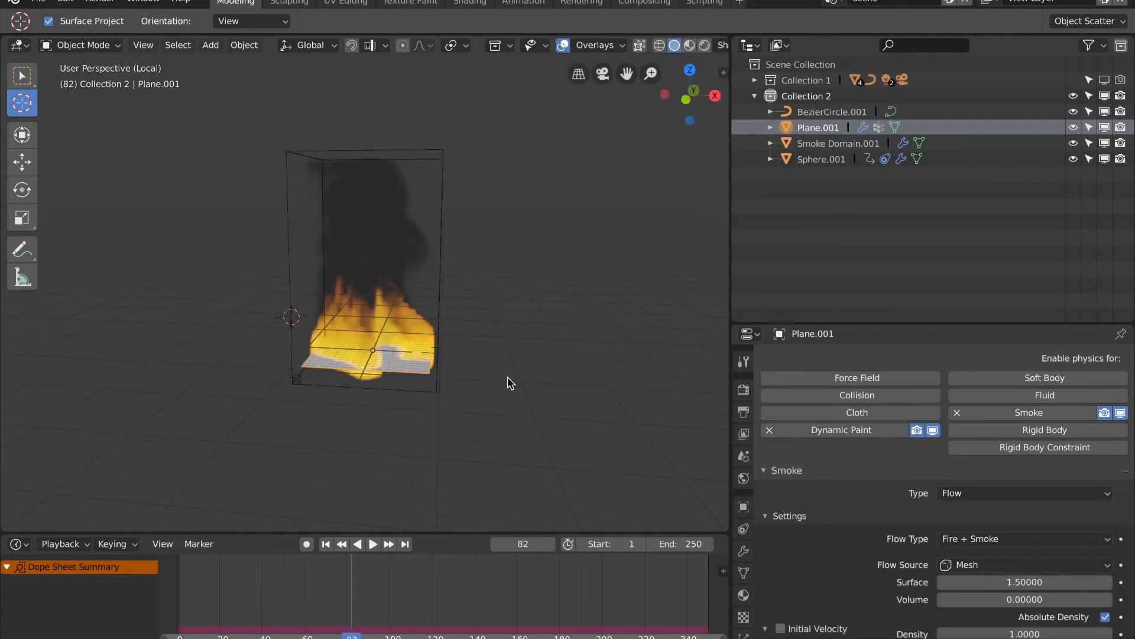
scroll(513, 386, up, 5)
scroll(515, 388, down, 3)
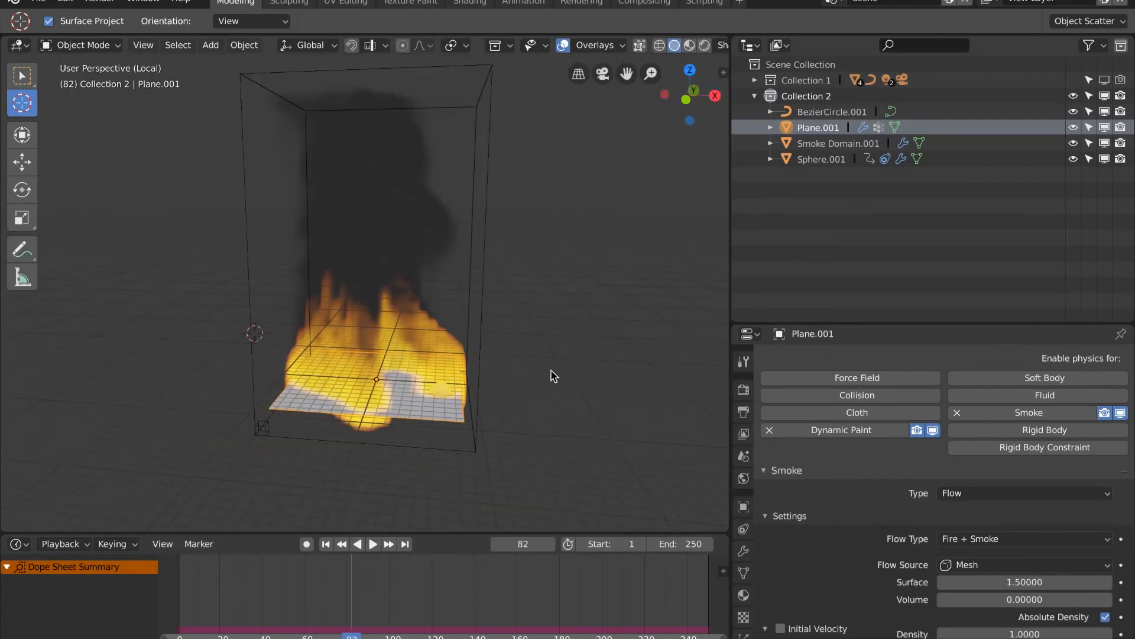
scroll(550, 379, down, 4)
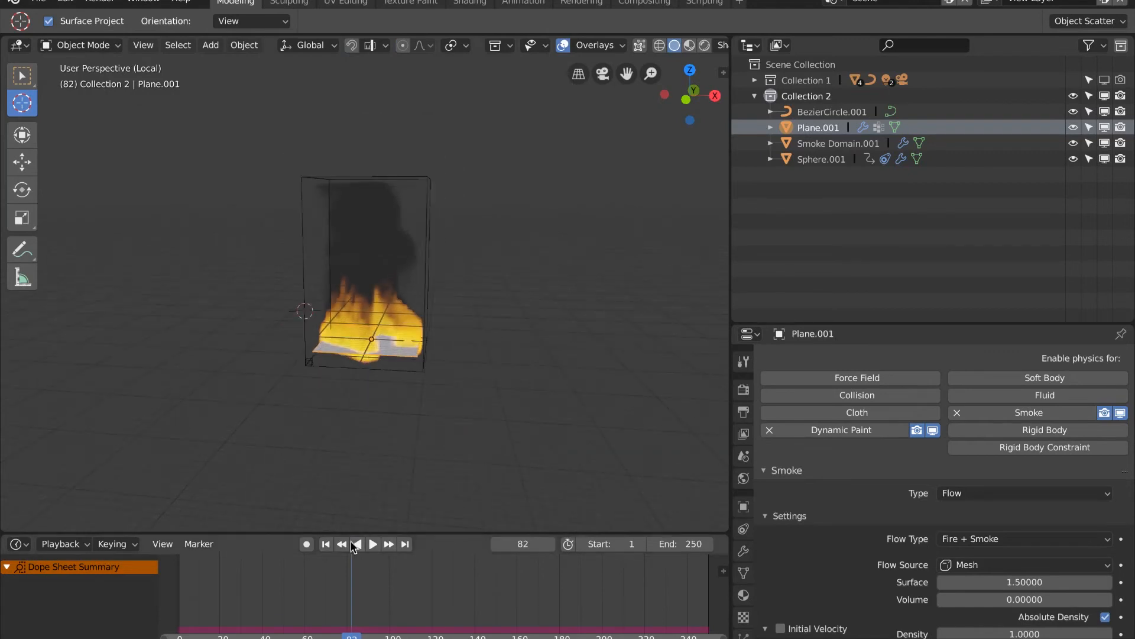
Step: Replay the fire and smoke from the first frame while viewing the domain from below and from the side
click(326, 543)
click(373, 544)
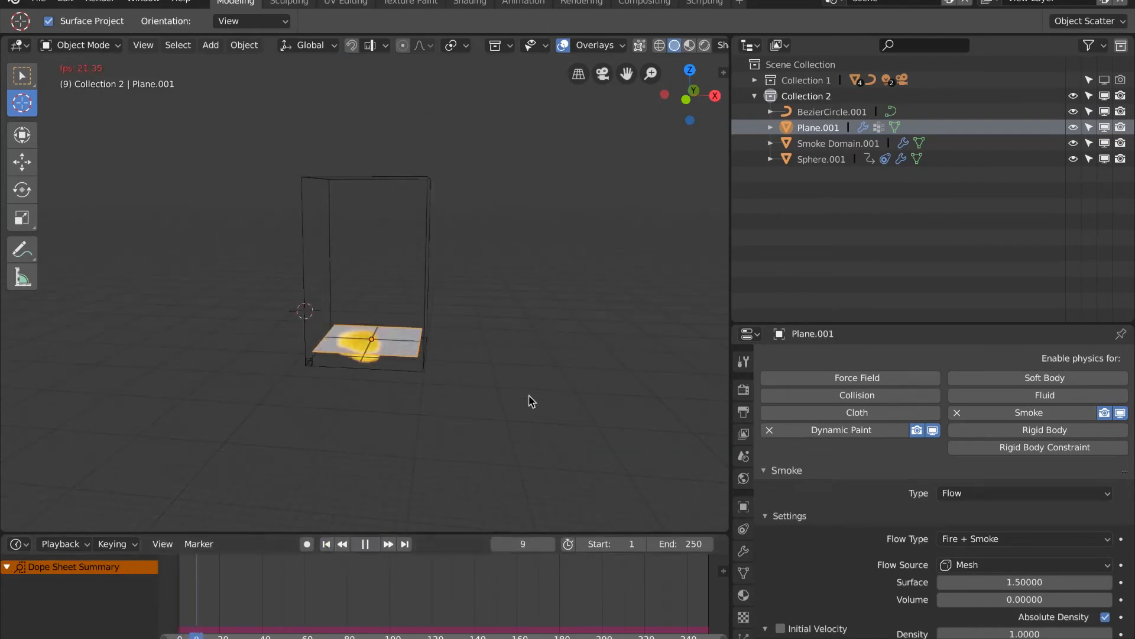
middle_drag(527, 400, 588, 170)
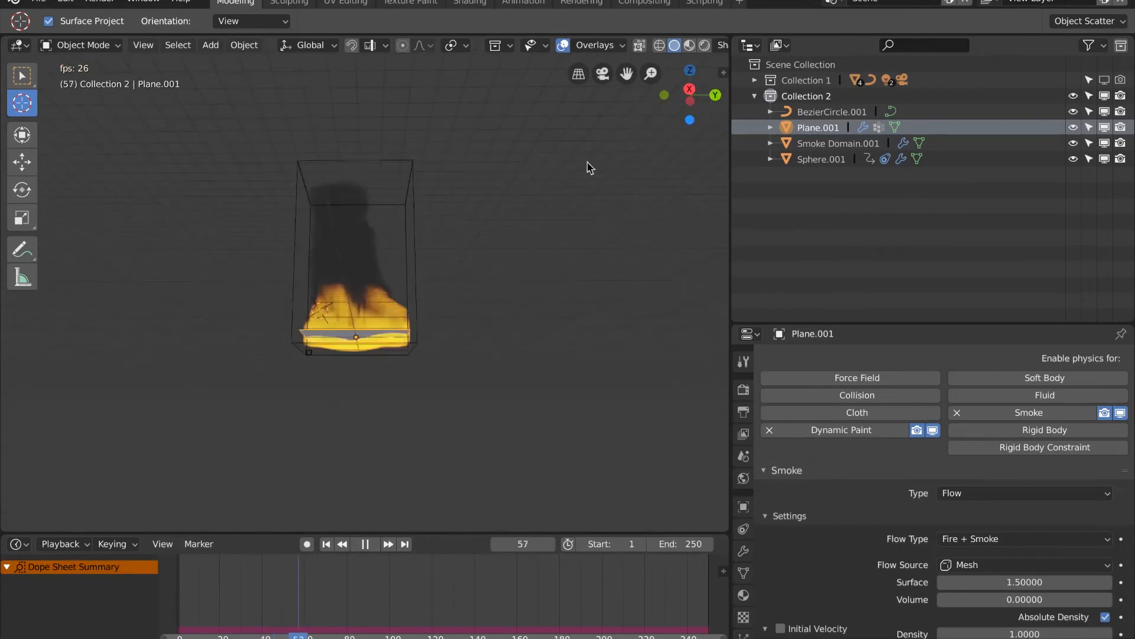
scroll(463, 375, up, 3)
scroll(522, 349, down, 2)
middle_drag(521, 349, 545, 348)
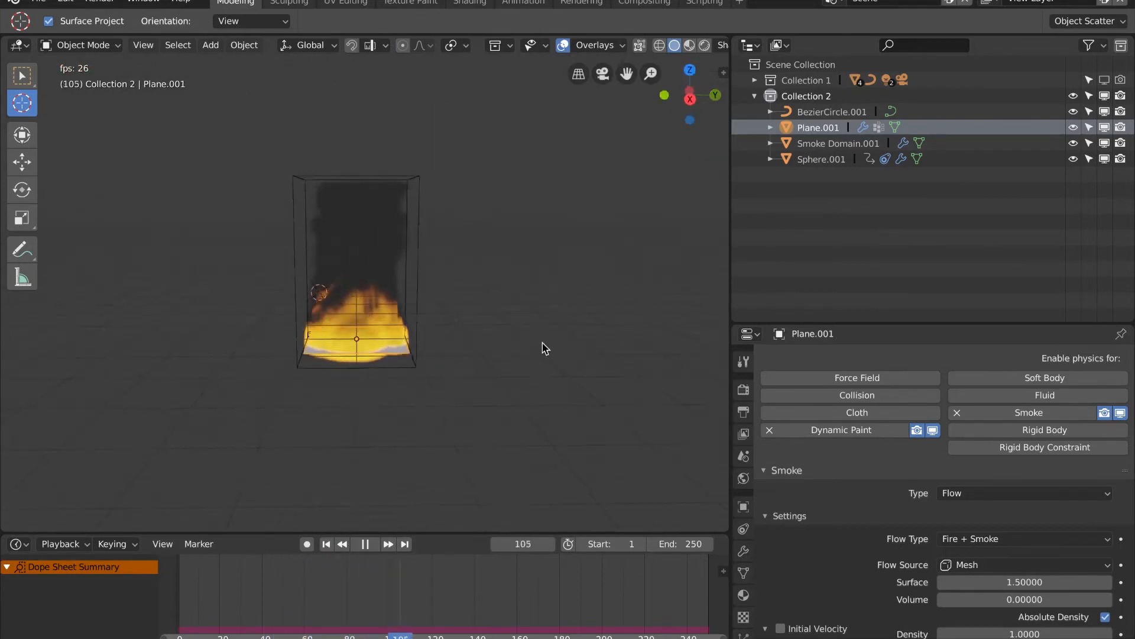
Step: Set up a maximized Shader Editor beside the 3D view, showing the Smoke Domain object's material
click(689, 45)
click(705, 45)
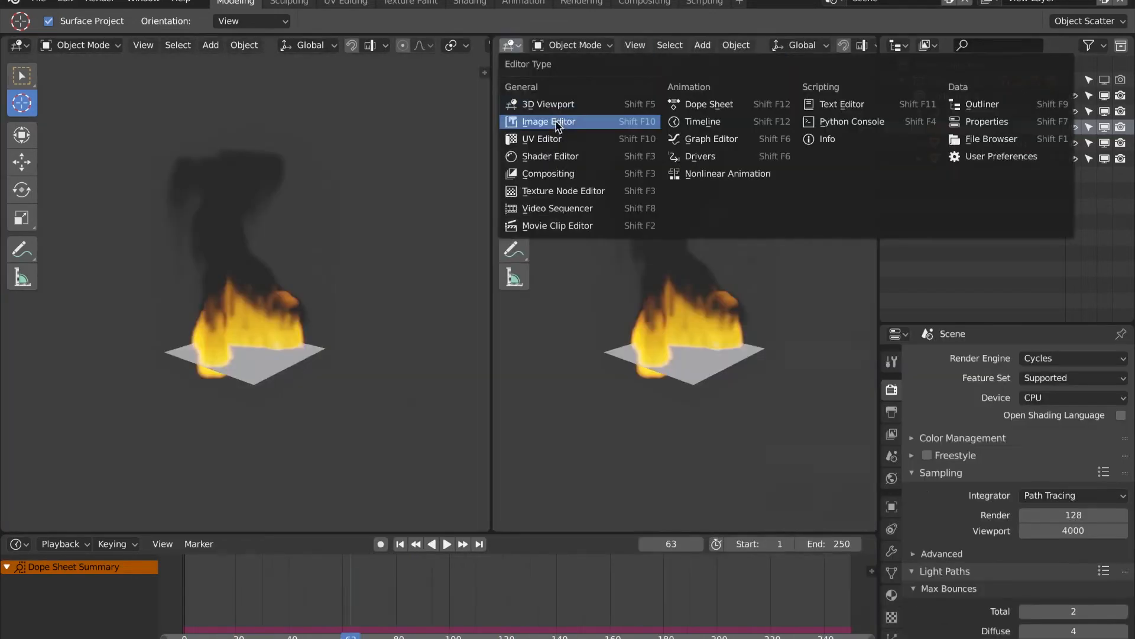
click(555, 158)
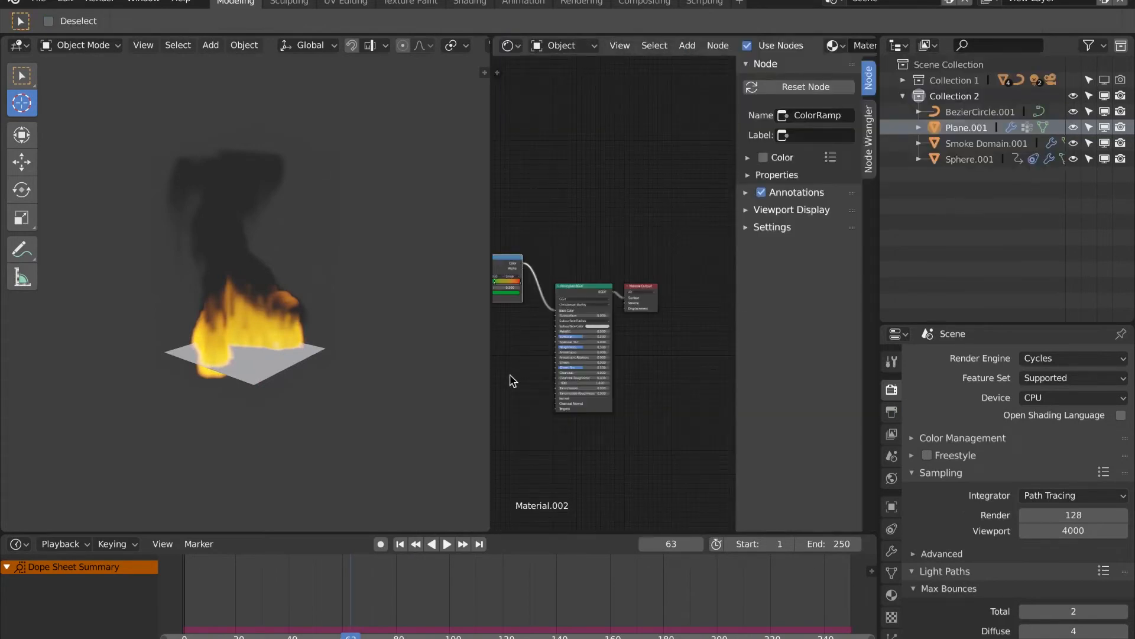
click(983, 143)
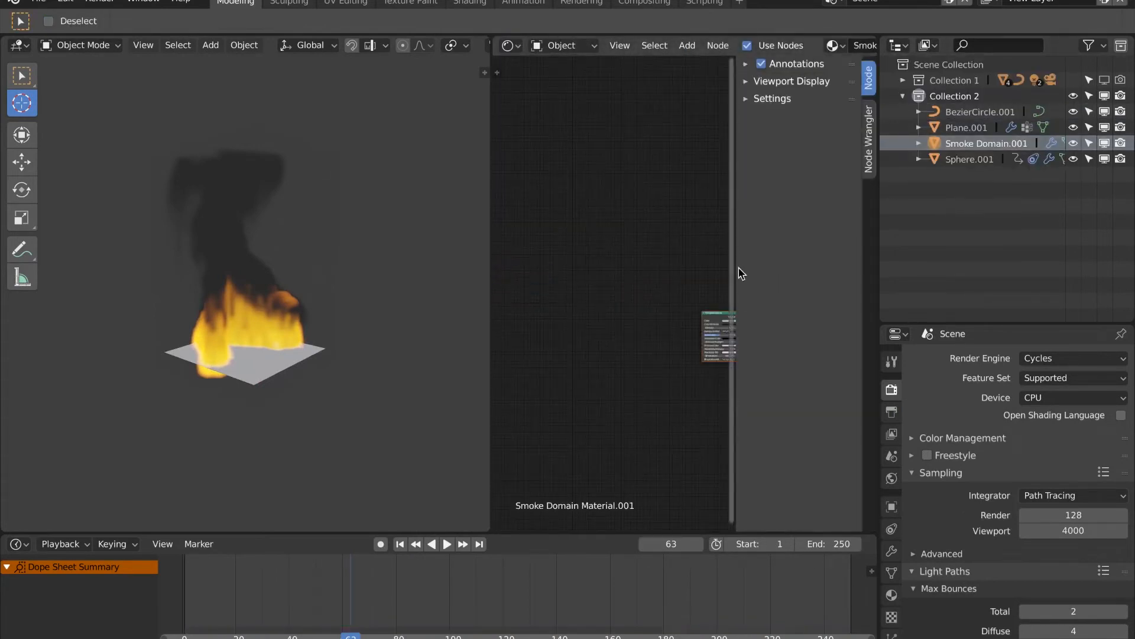
key(ctrl+space)
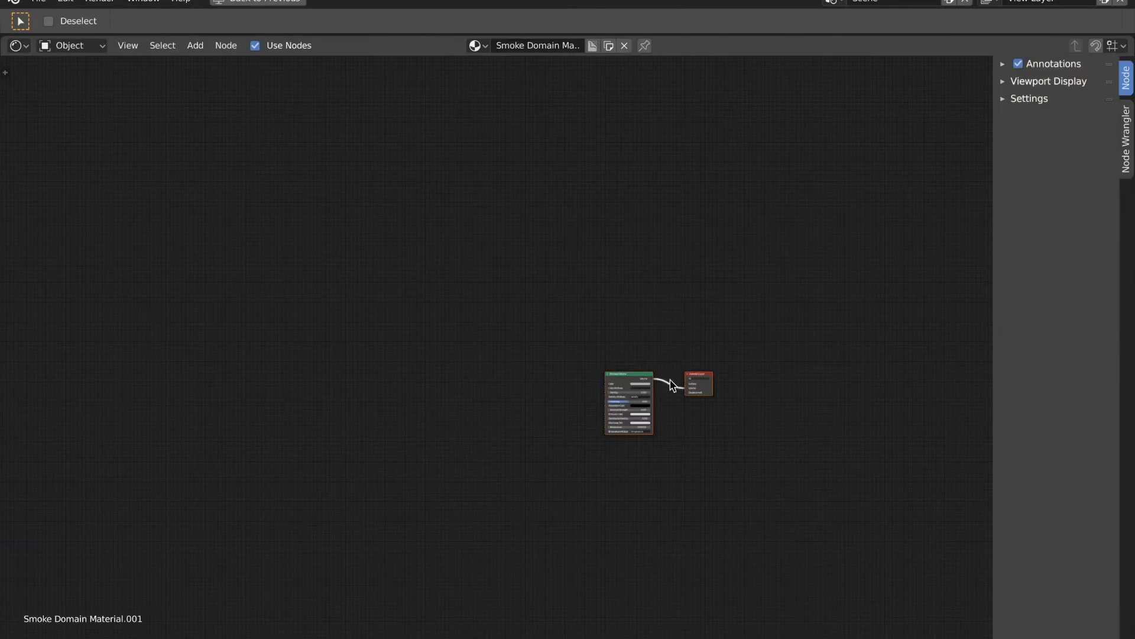
Step: Arrange the Principled Volume and Material Output nodes close together in the Smoke Domain material
scroll(668, 381, down, 1)
scroll(668, 381, up, 3)
drag(673, 399, 419, 281)
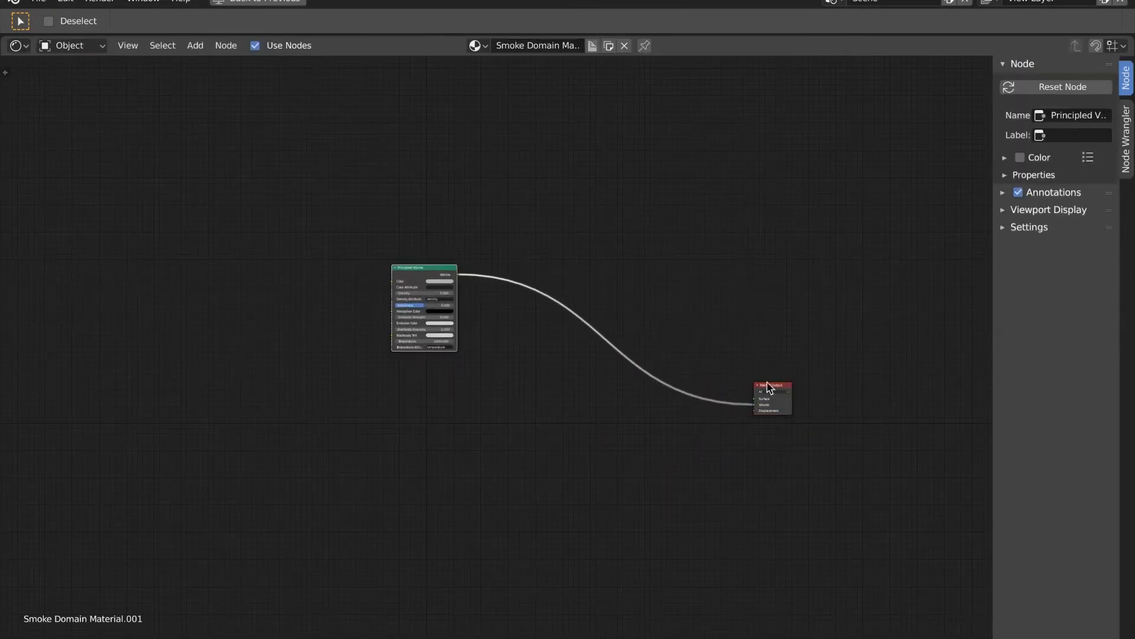
drag(775, 391, 622, 264)
drag(431, 284, 533, 258)
drag(626, 259, 638, 274)
scroll(613, 327, down, 3)
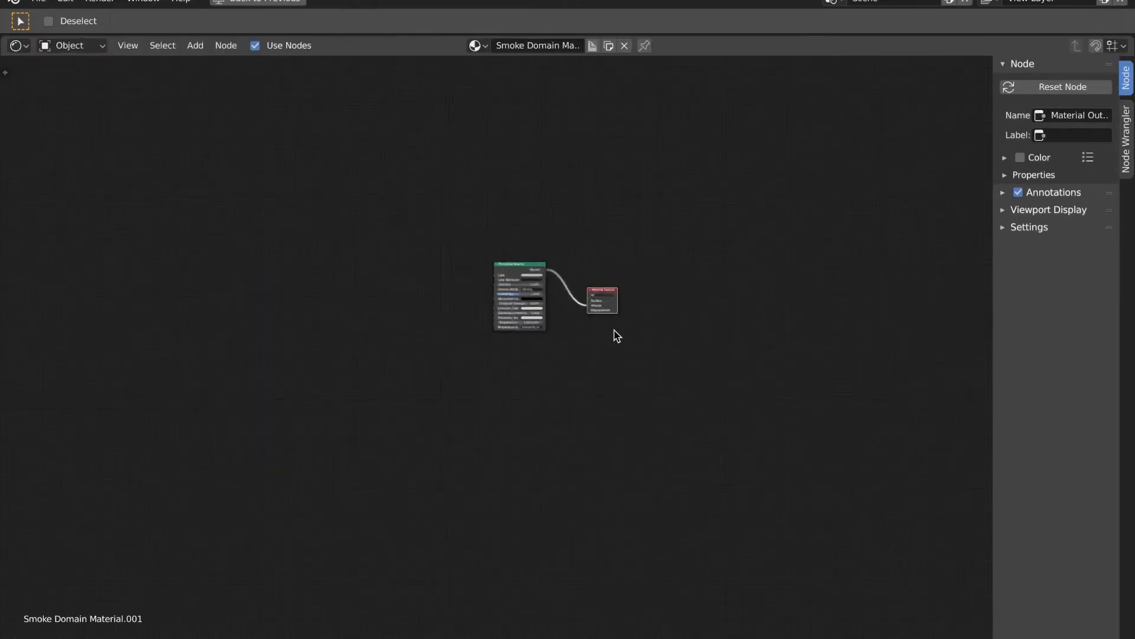
scroll(615, 313, up, 8)
drag(576, 162, 623, 242)
scroll(553, 301, down, 3)
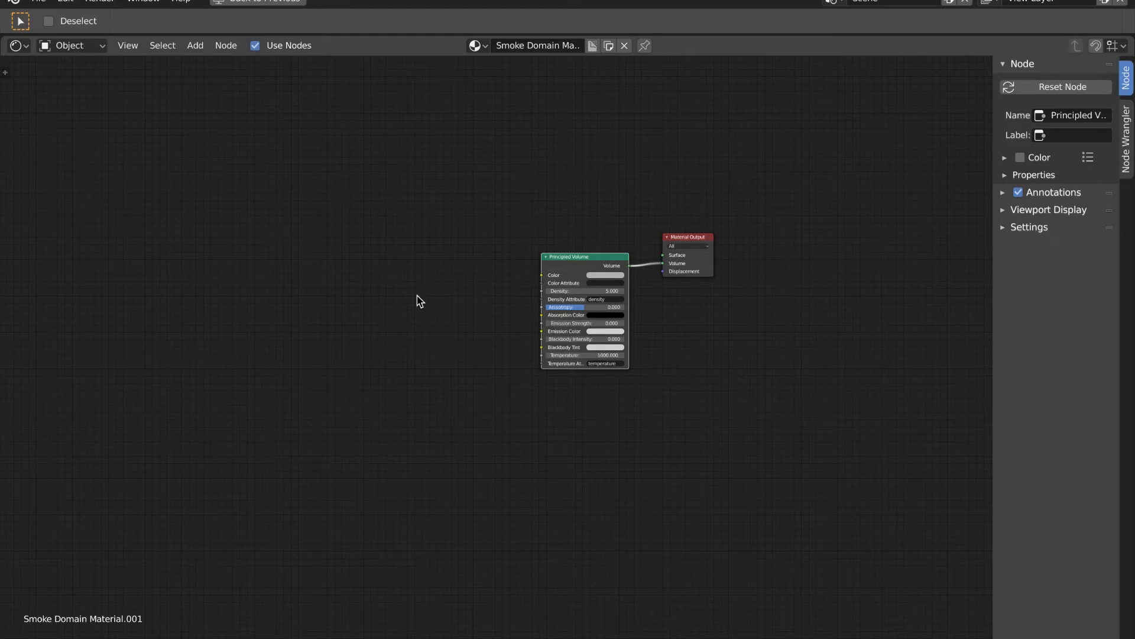
Step: Add an Attribute node well ahead of the Principled Volume and duplicate it twice, stacking the three nodes vertically
key(shift+a)
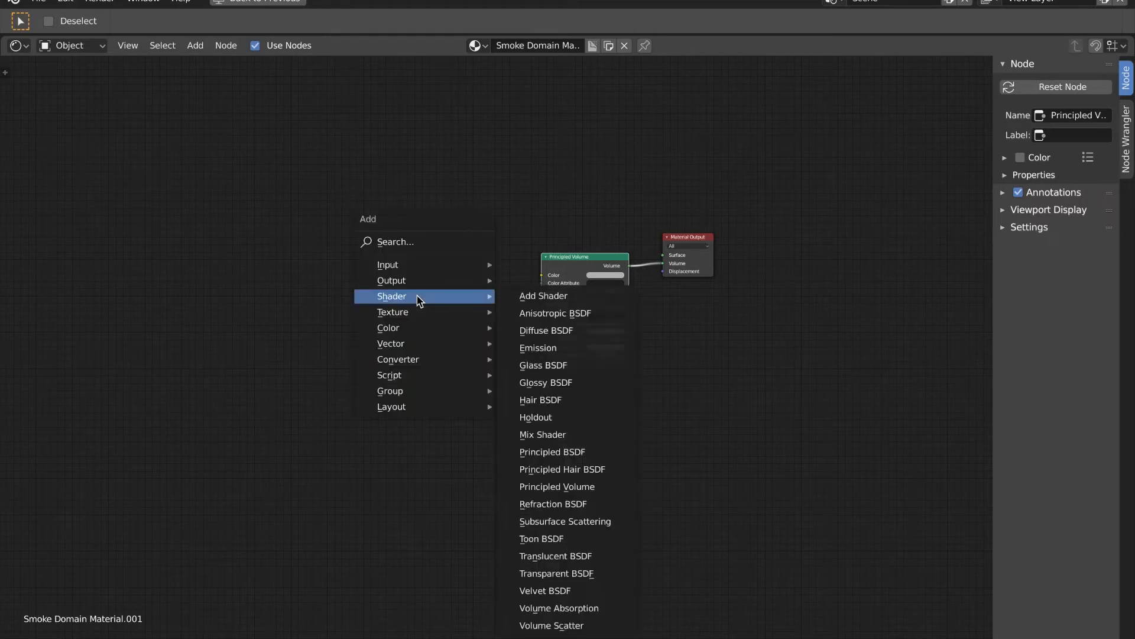
mouse_move(427, 266)
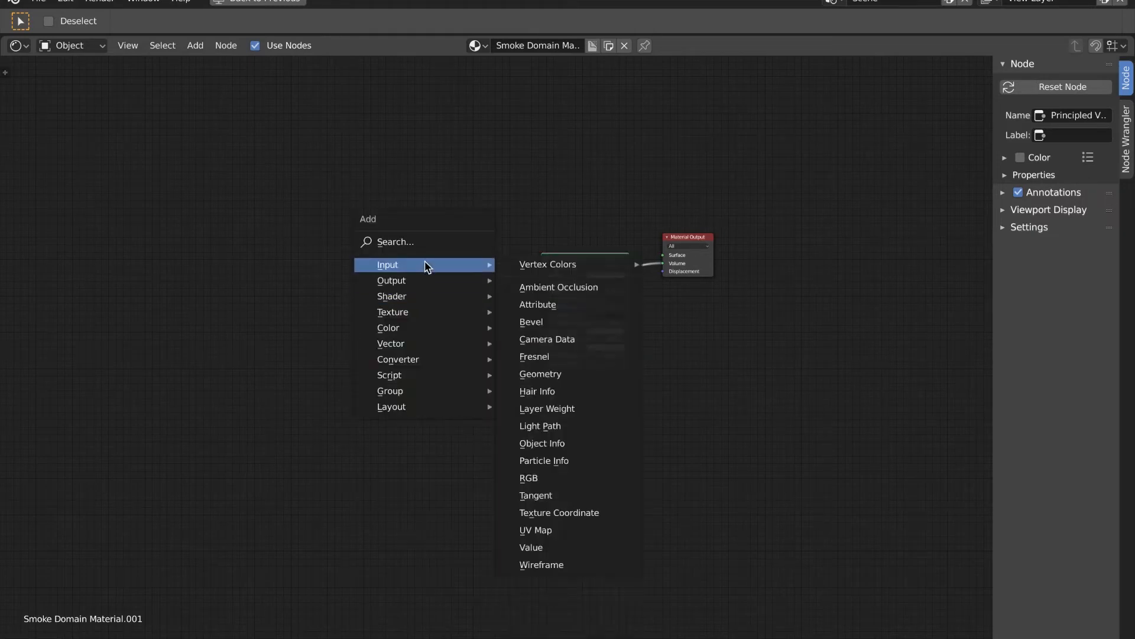
click(535, 305)
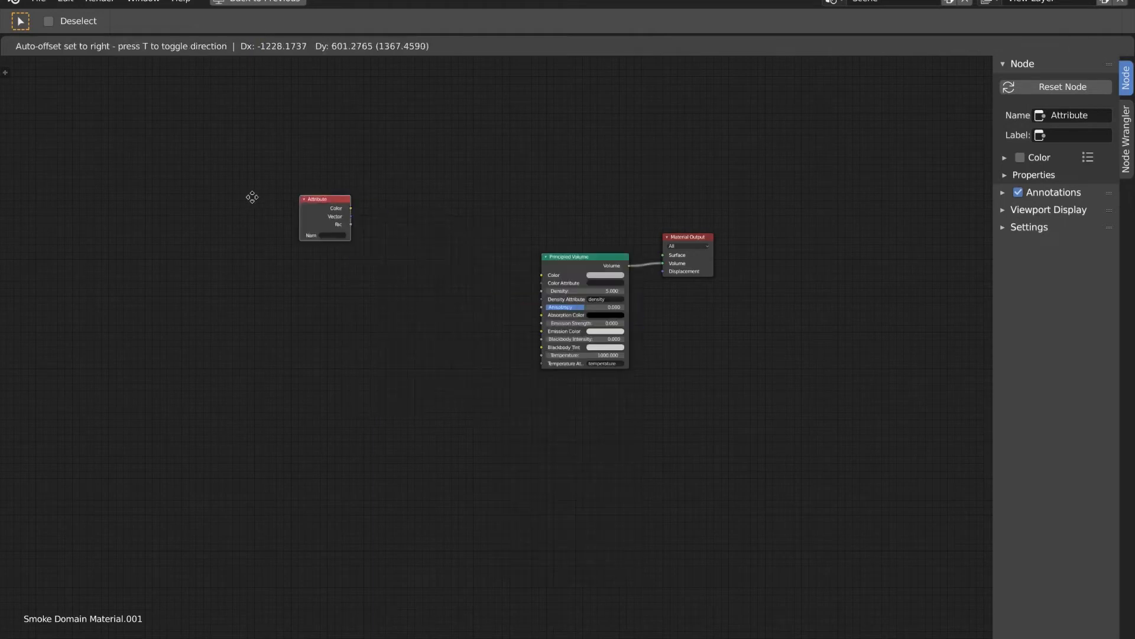
click(225, 236)
key(shift+a)
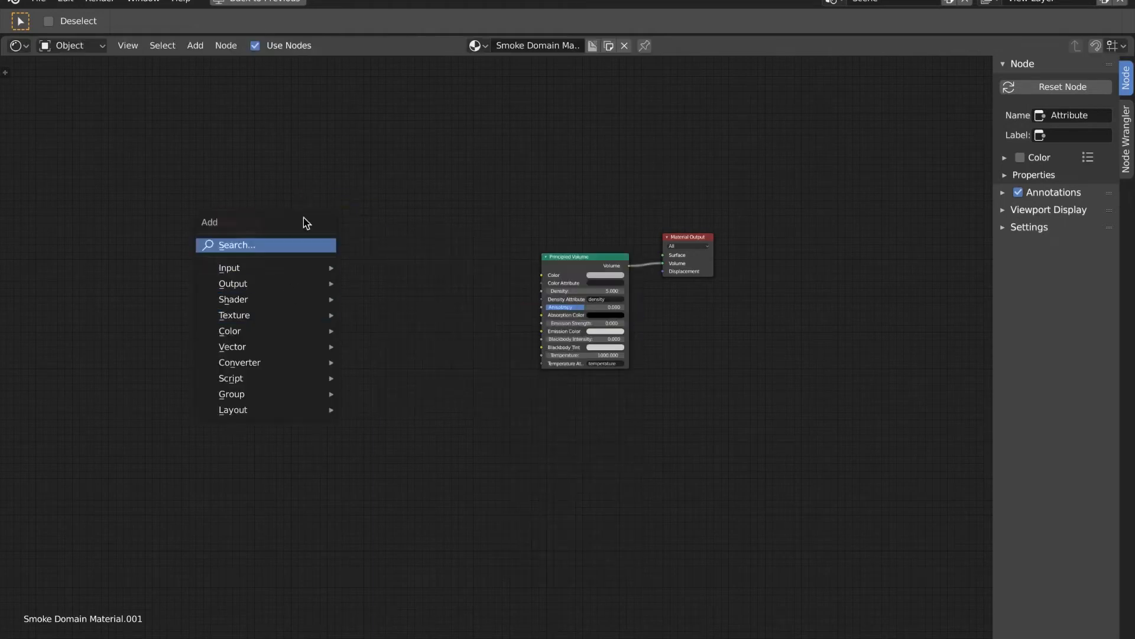
key(Escape)
key(shift+d)
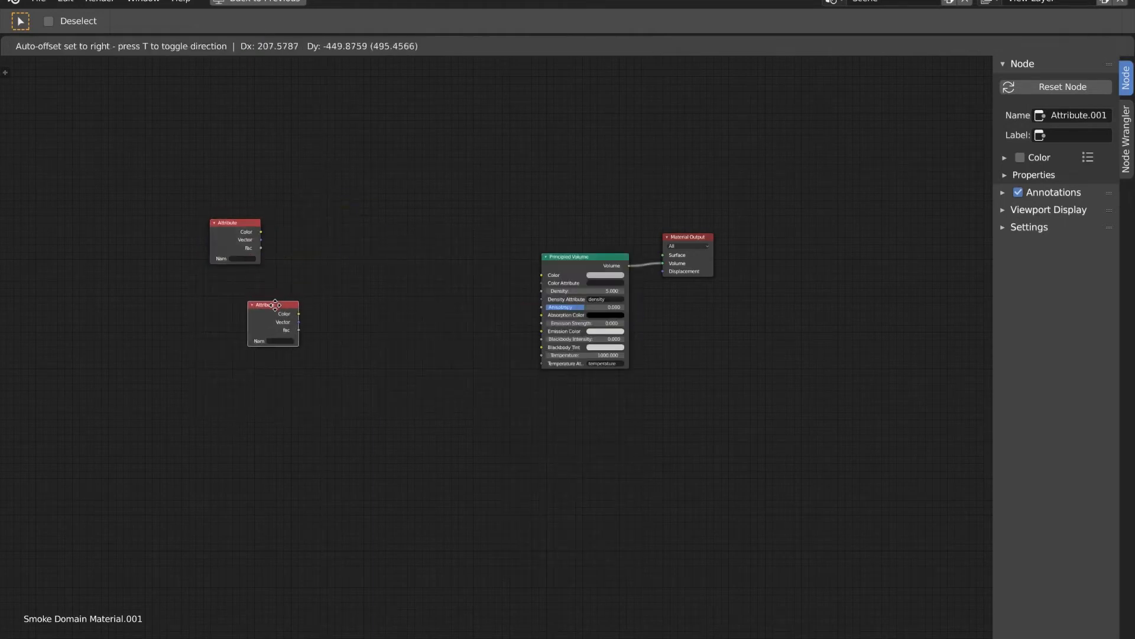
click(270, 314)
key(shift+d)
click(260, 397)
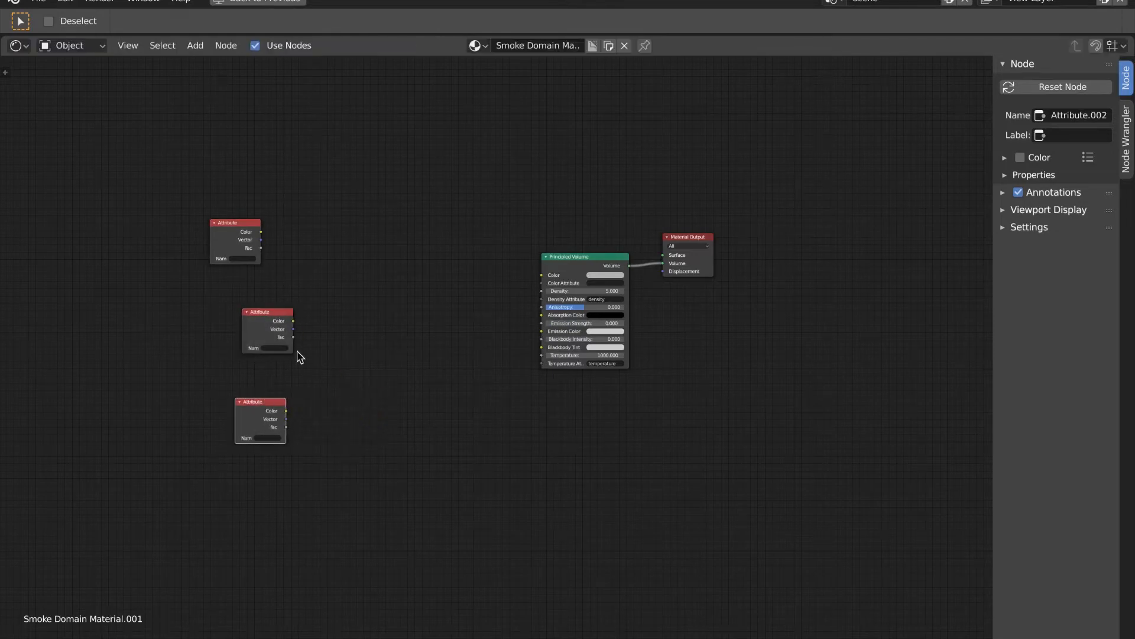
Step: Set the three Attribute nodes' names to color, density and flame, and place the density node beneath the color node
scroll(239, 269, up, 2)
click(129, 215)
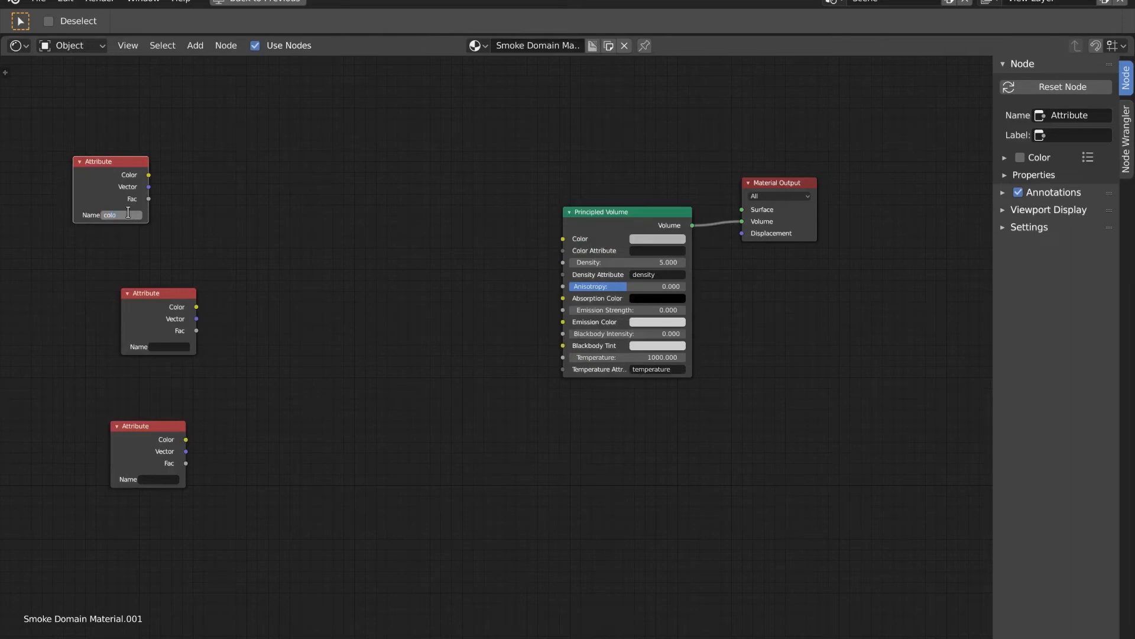
key(Return)
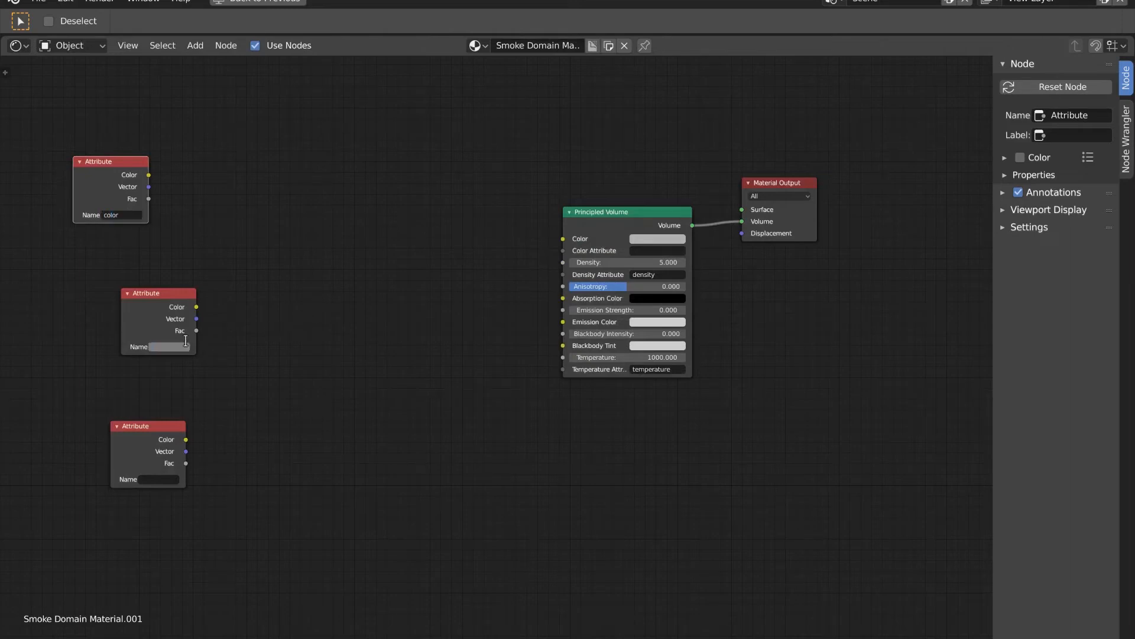
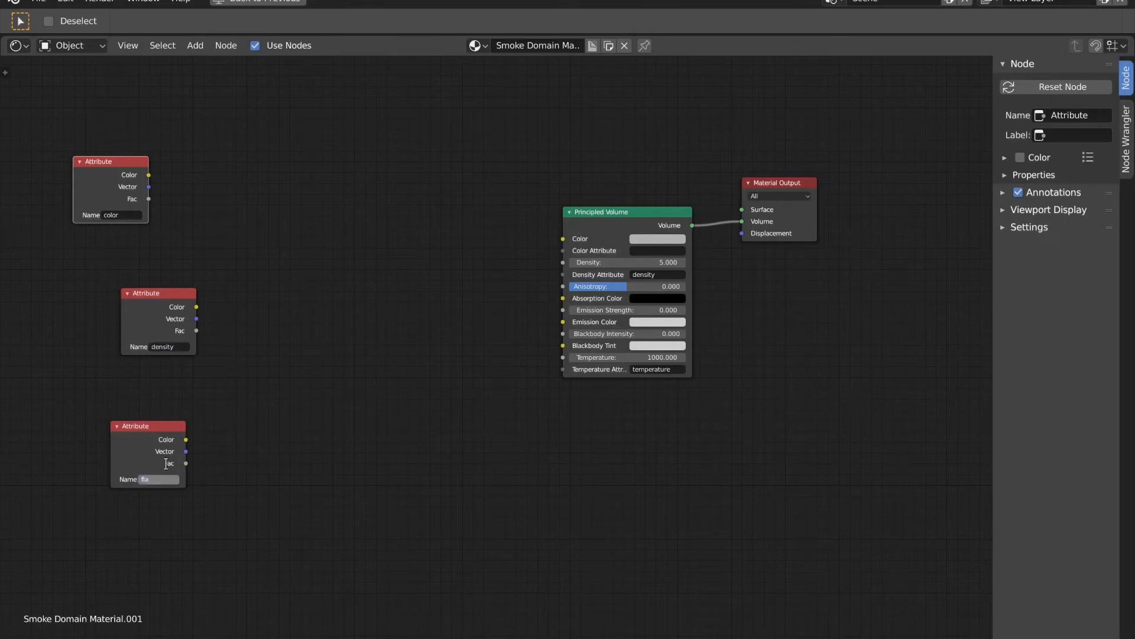
key(Return)
drag(187, 294, 141, 294)
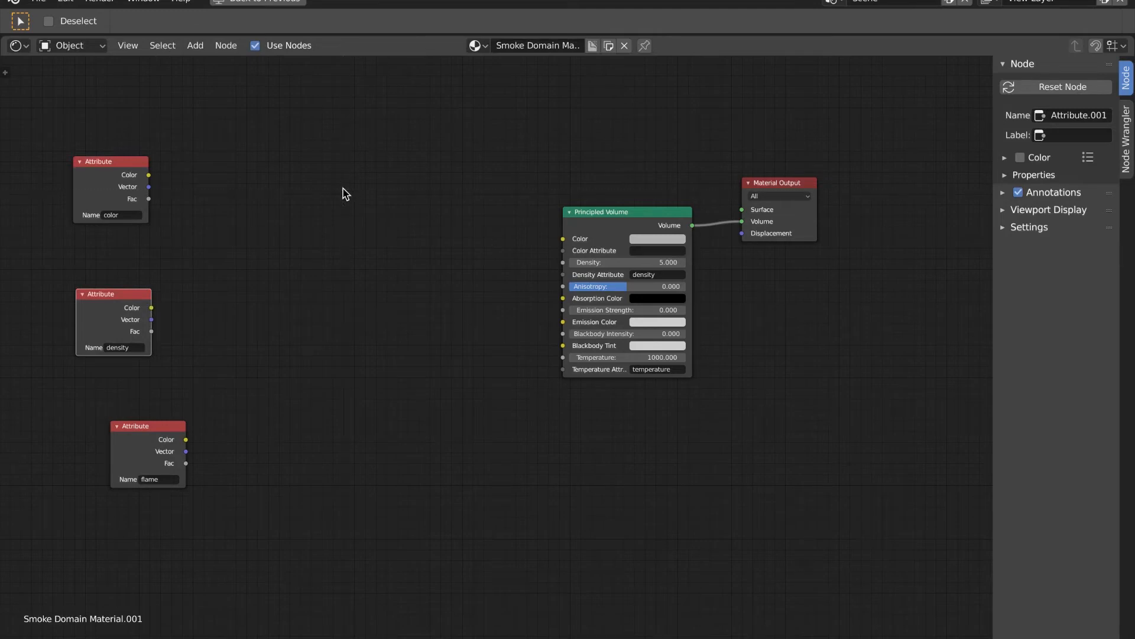
Step: Add a Hue Saturation Value node beside the color Attribute and connect the attribute's Color output to its Color input
key(shift+a)
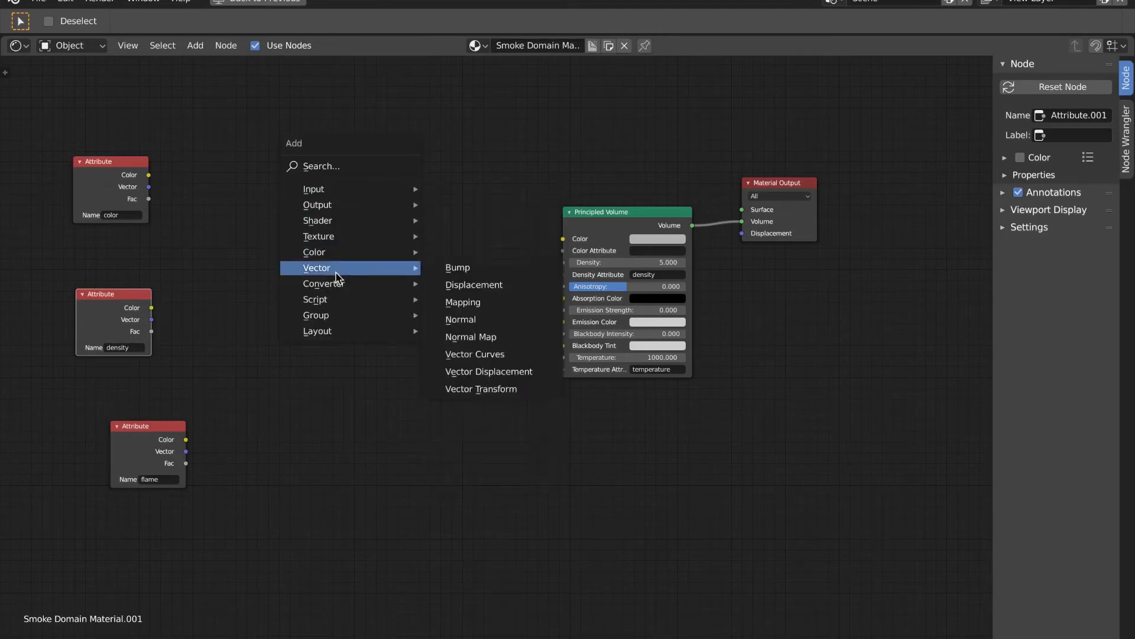
mouse_move(337, 286)
mouse_move(408, 252)
click(489, 286)
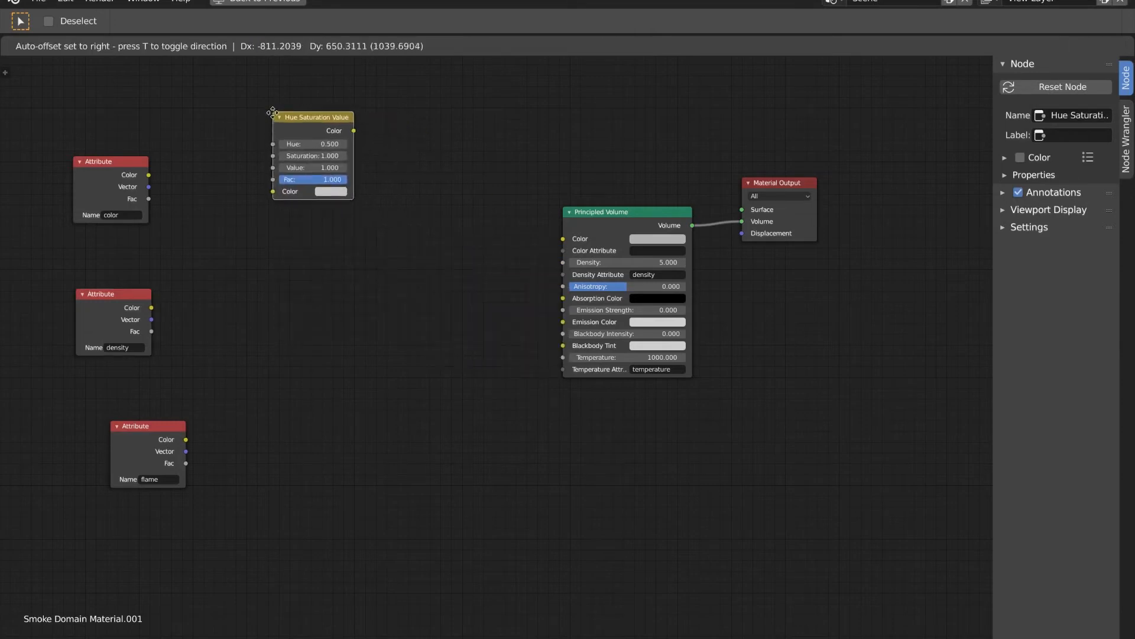
click(272, 114)
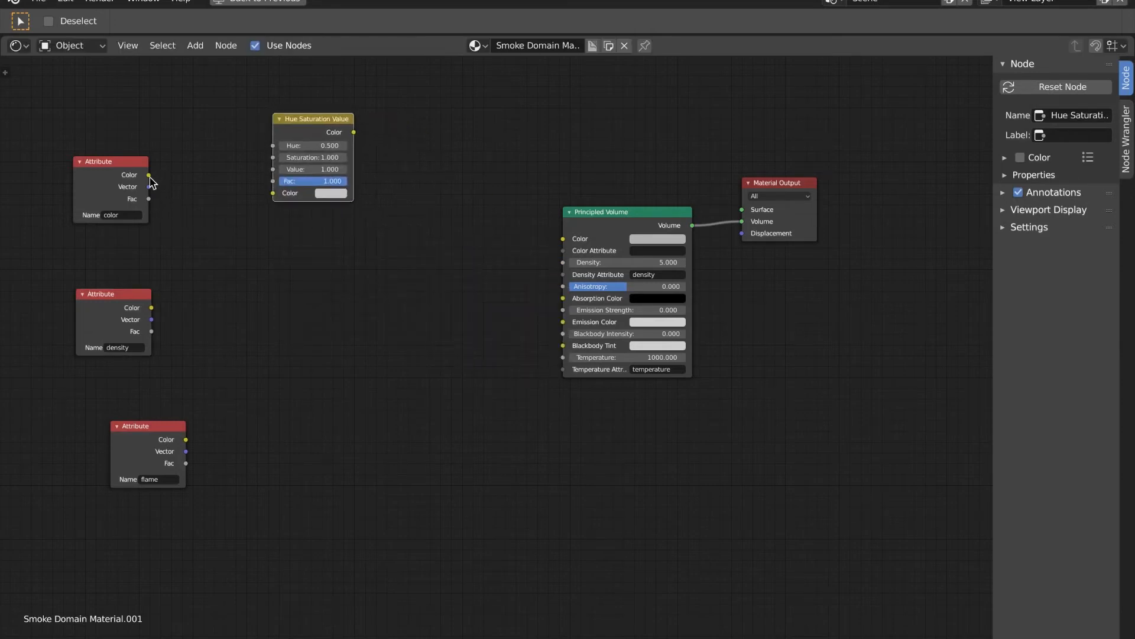
drag(149, 176, 274, 193)
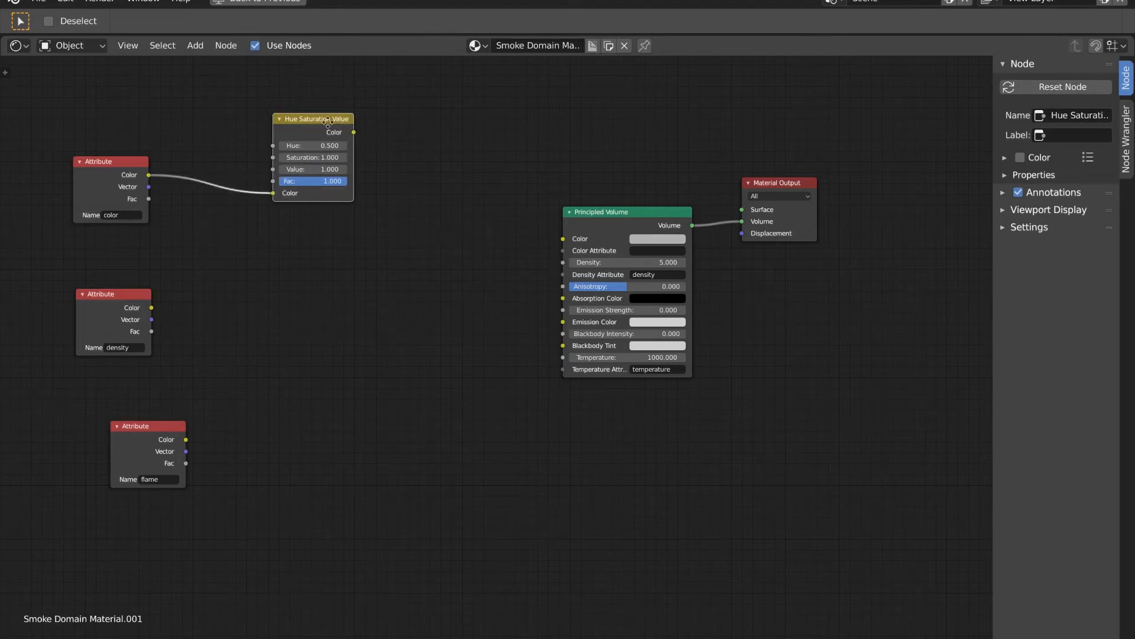
drag(329, 120, 304, 125)
Step: Reposition the density Attribute, and shift Material Output and Principled Volume outward to make room for more shader nodes
drag(96, 311, 141, 294)
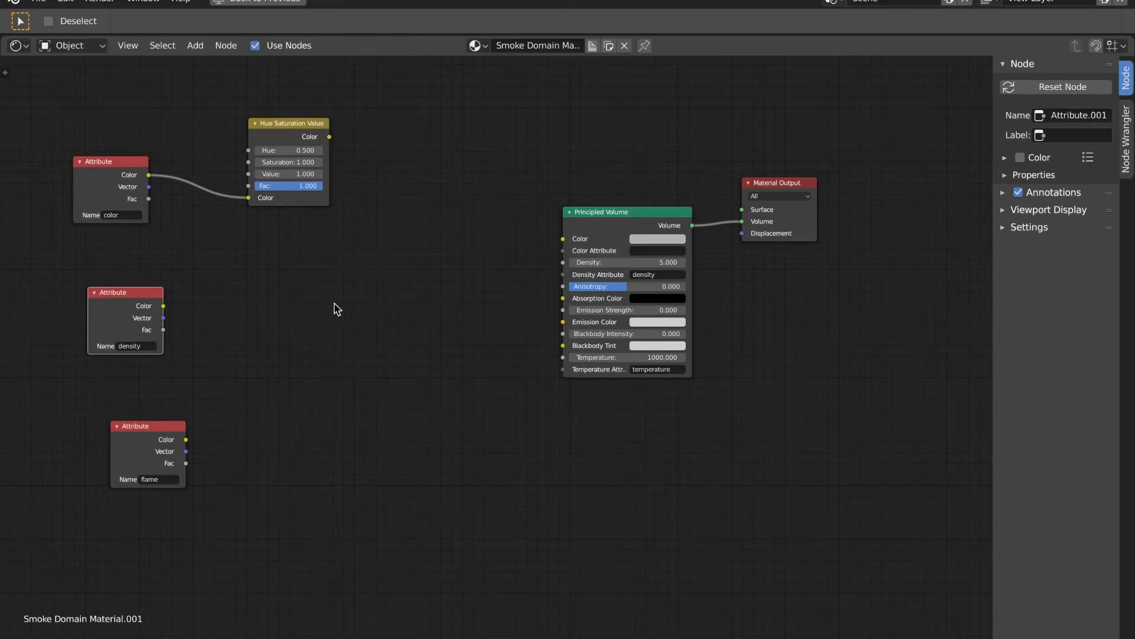
drag(786, 184, 832, 182)
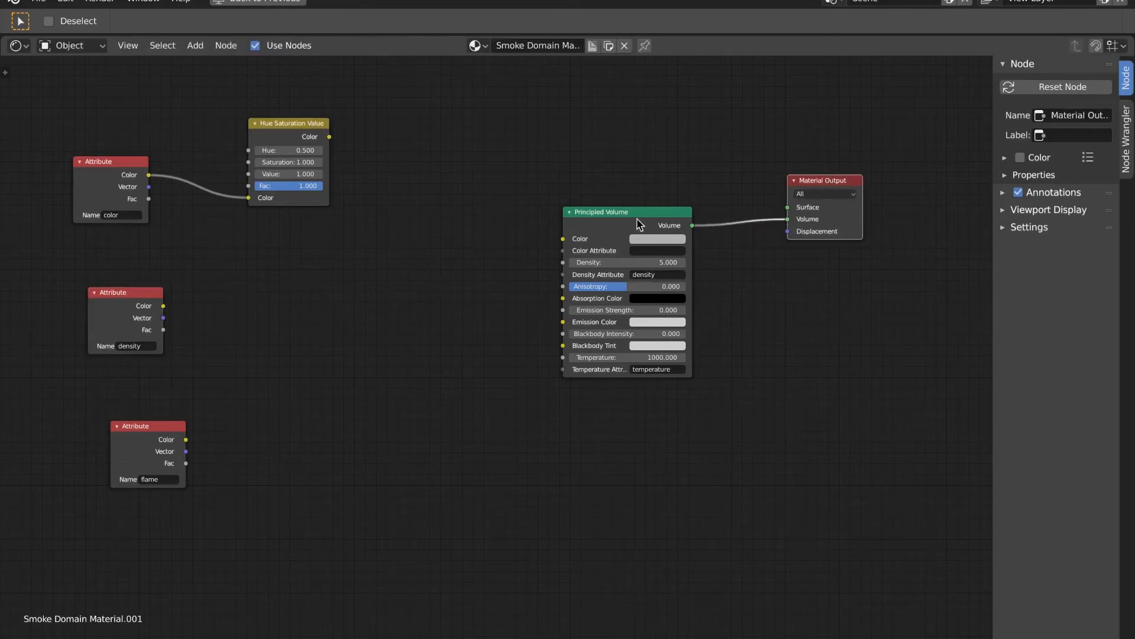
drag(641, 213, 682, 207)
Step: Add a Volume Scatter node between the Hue Saturation Value and Principled Volume nodes
key(shift+a)
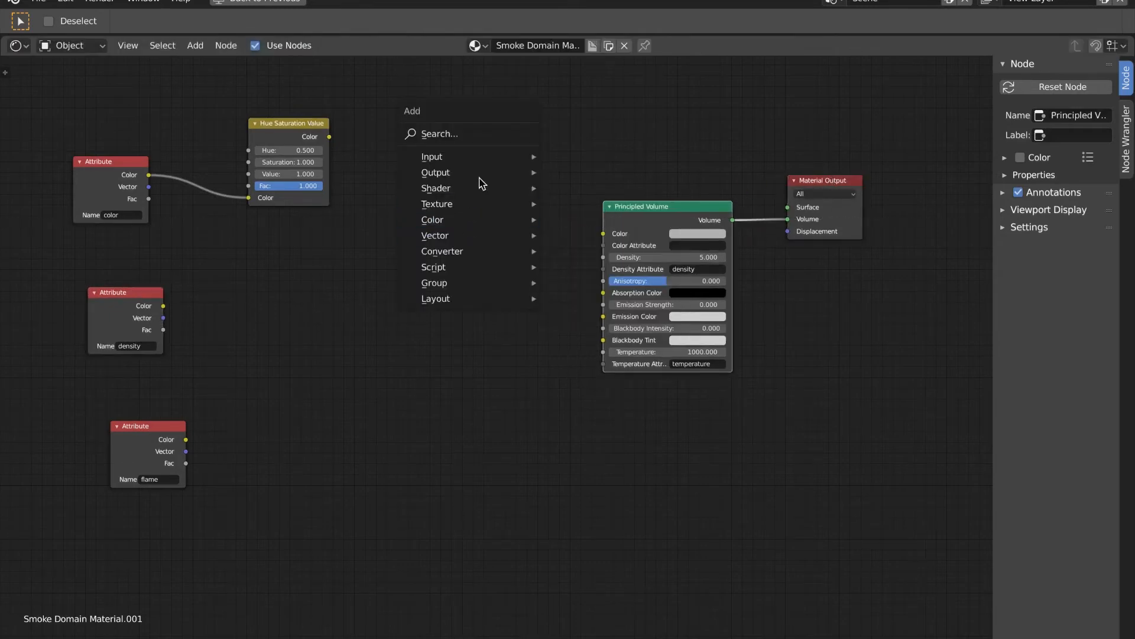
mouse_move(466, 156)
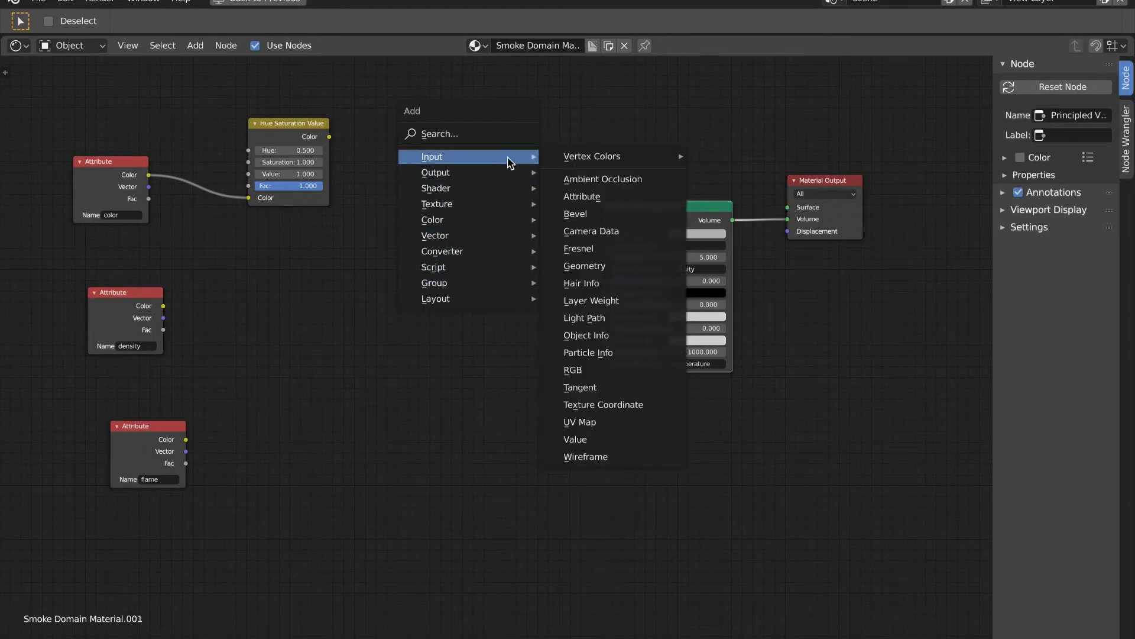
mouse_move(502, 188)
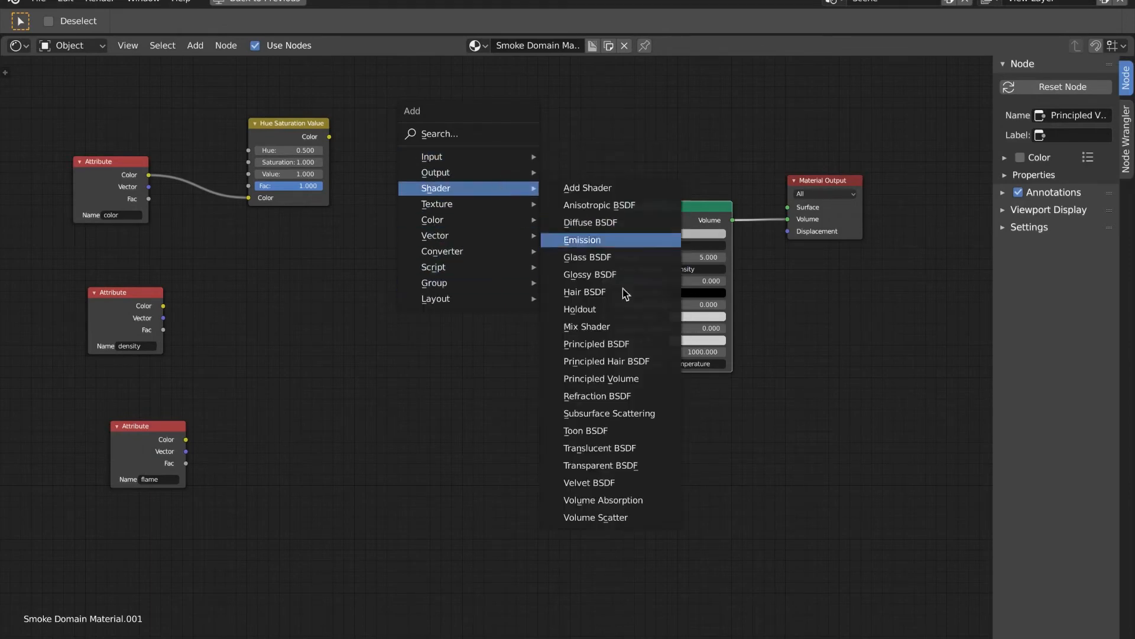
click(624, 518)
click(416, 115)
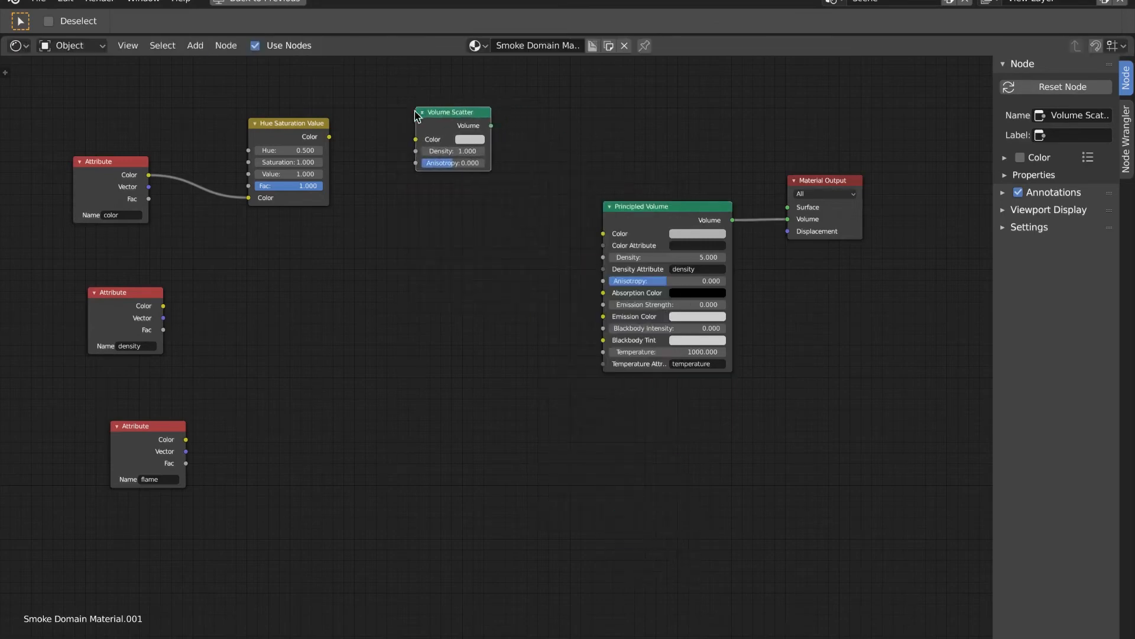
Step: Add a Volume Absorption node directly below the Volume Scatter node
key(shift+a)
key(shift+a)
mouse_move(514, 308)
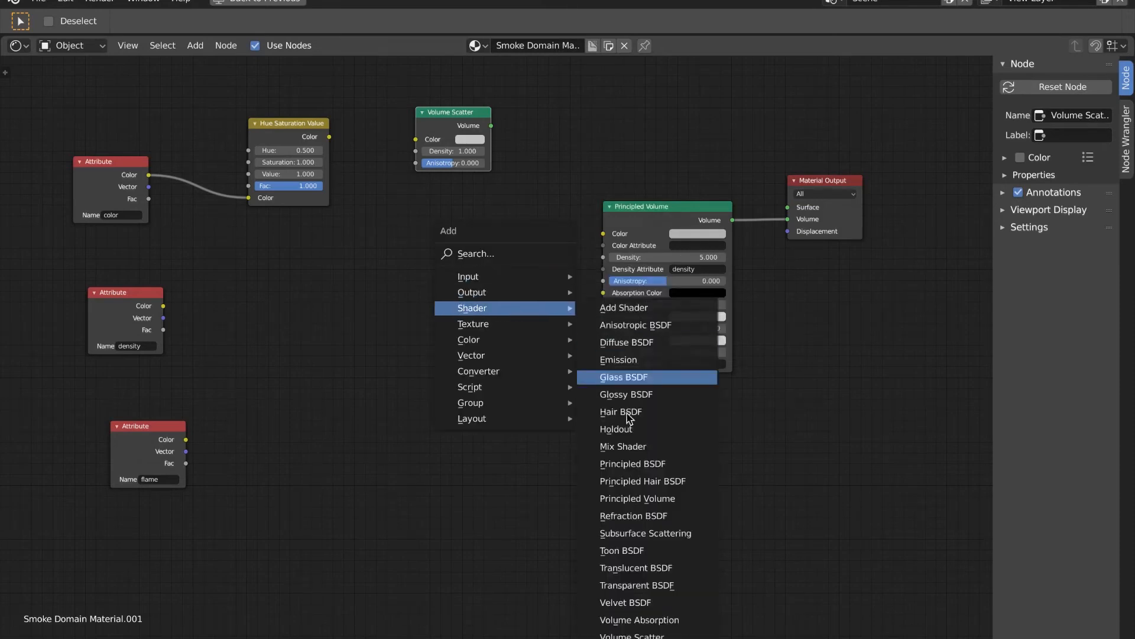
click(639, 620)
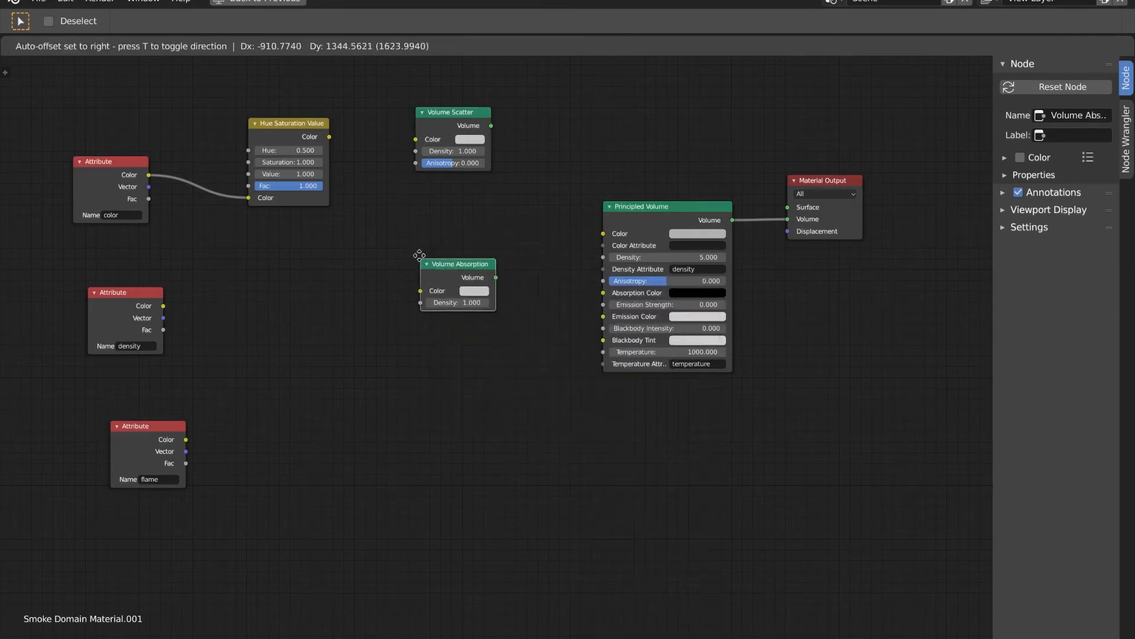
click(419, 254)
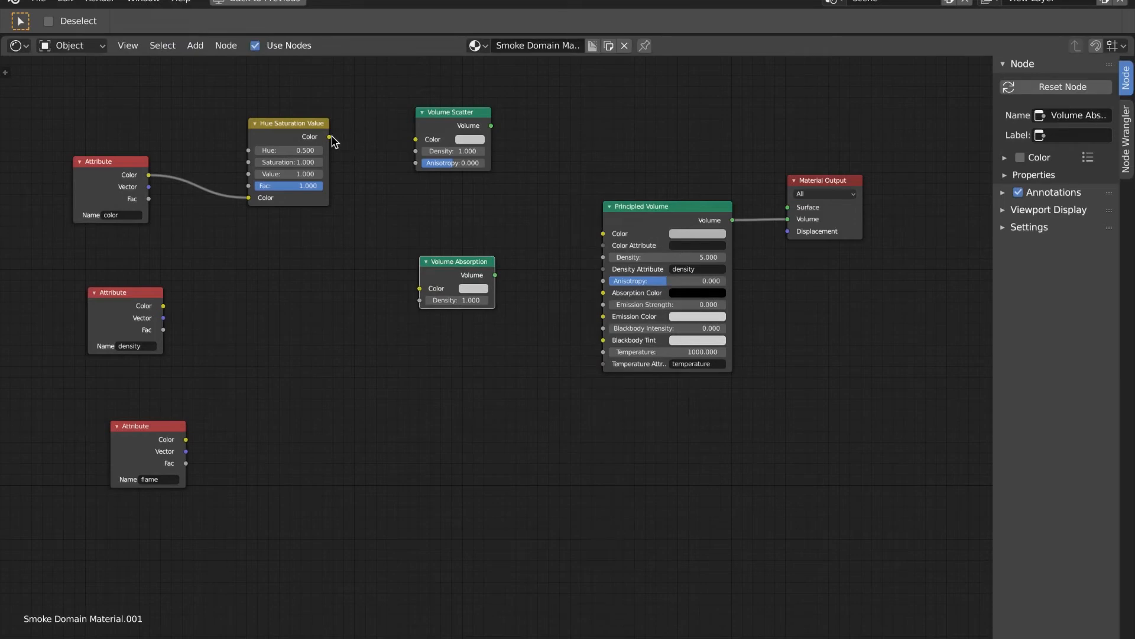
Step: Connect the Hue Saturation Value color to the Volume Scatter and Volume Absorption Color inputs through a reroute, and shift both shaders away from it
drag(329, 136, 420, 142)
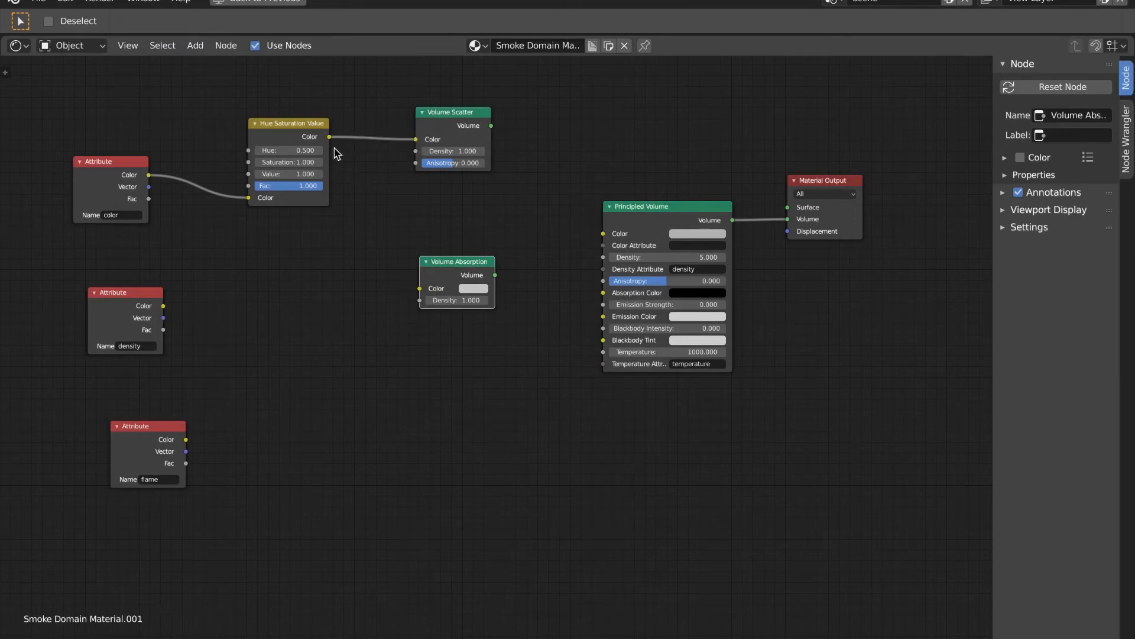
drag(330, 137, 419, 288)
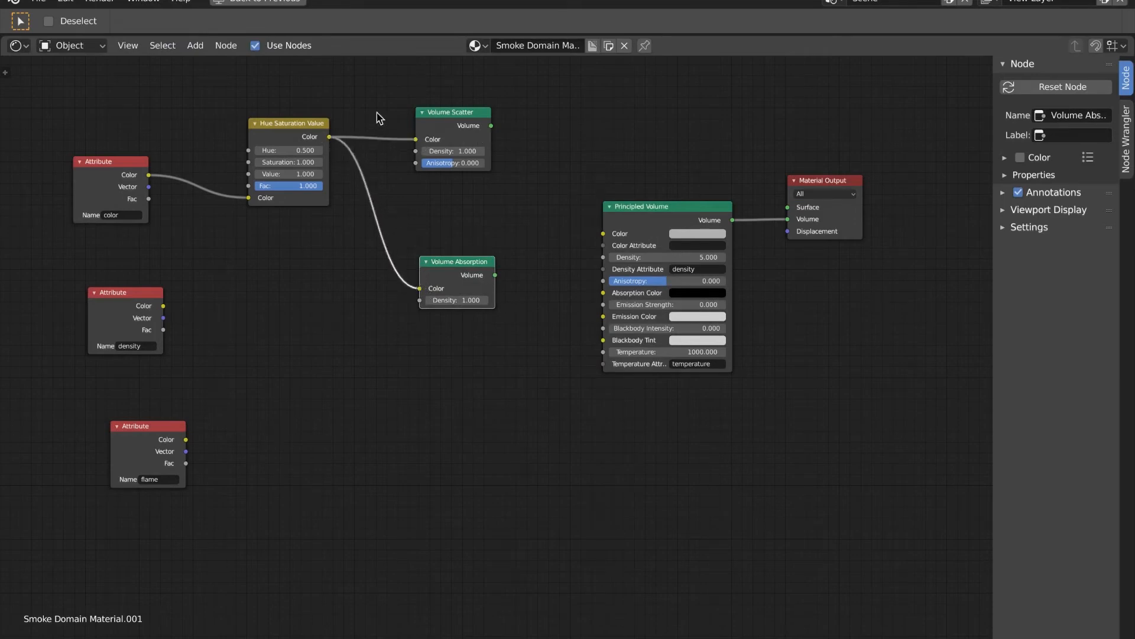
shift+right_drag(380, 116, 363, 243)
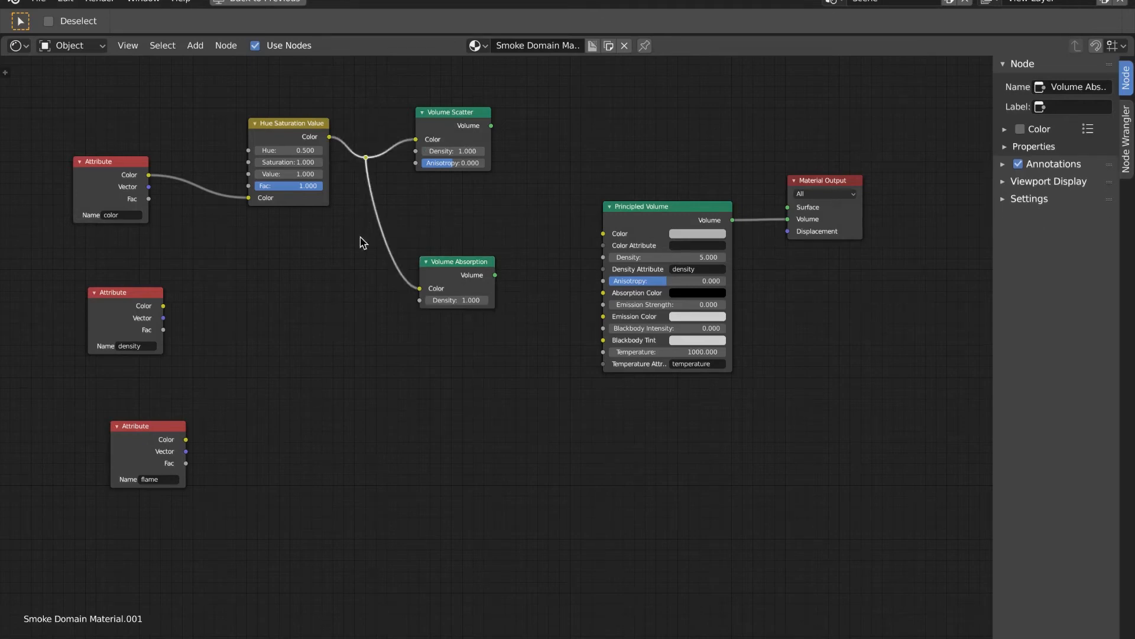
drag(474, 112, 501, 108)
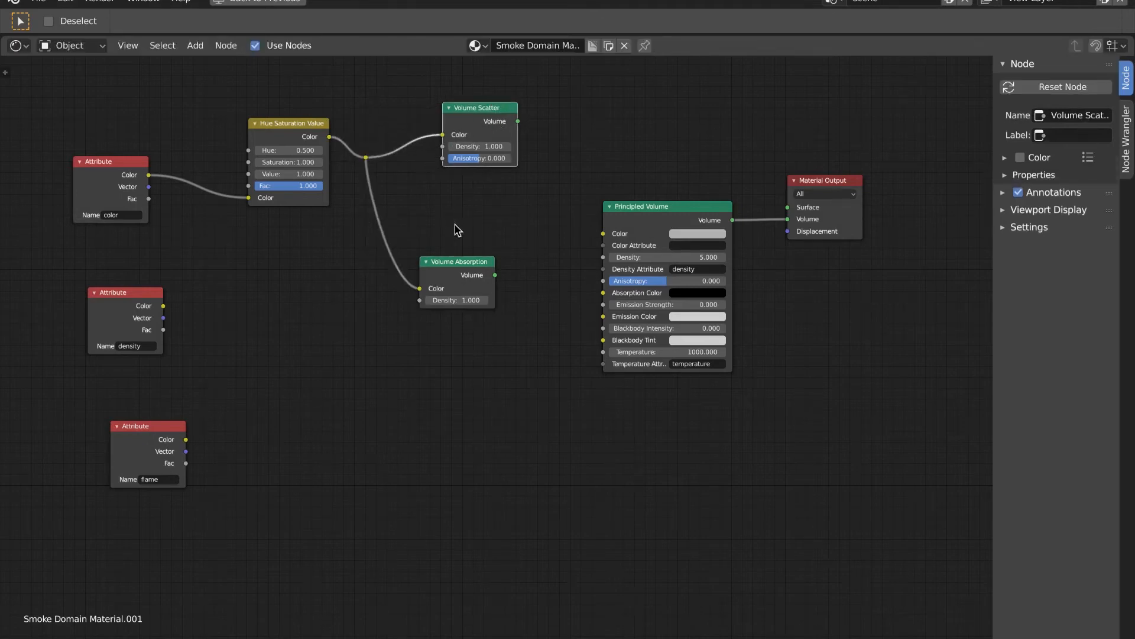
click(467, 263)
drag(468, 264, 497, 248)
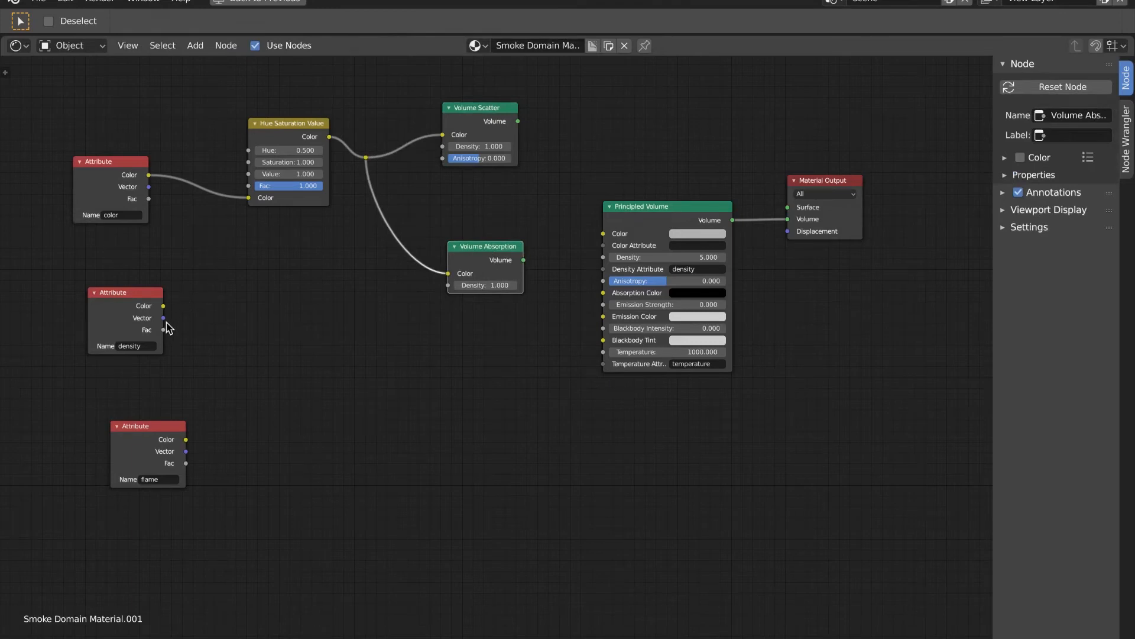
Step: Connect the density Attribute's Fac to the Density inputs of Volume Scatter and Volume Absorption, and lower the Volume Absorption node
drag(164, 330, 444, 150)
drag(163, 330, 457, 291)
drag(500, 246, 503, 275)
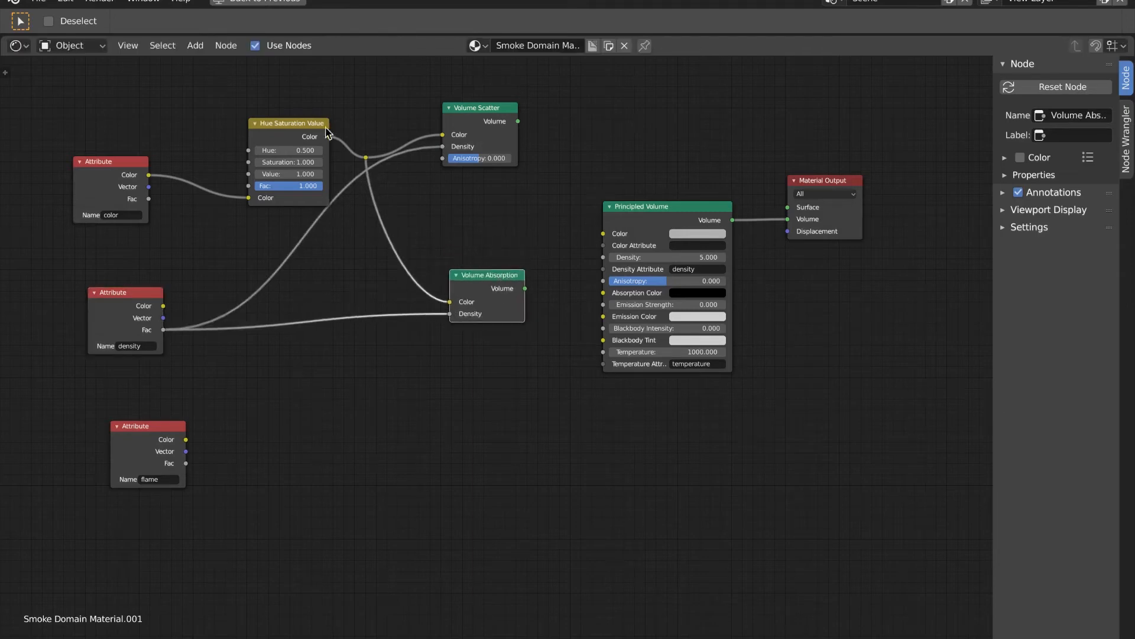
Step: Spread out the Hue Saturation Value, Material Output and Principled Volume nodes to free space in the middle of the node tree
drag(290, 123, 274, 108)
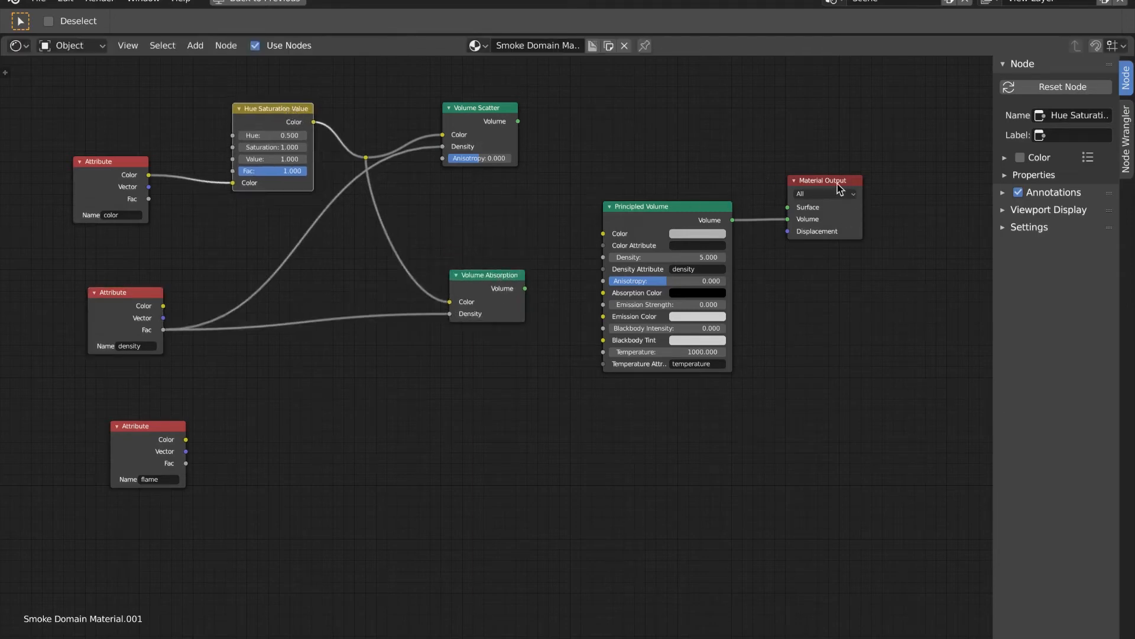
drag(840, 188, 877, 171)
drag(701, 204, 781, 239)
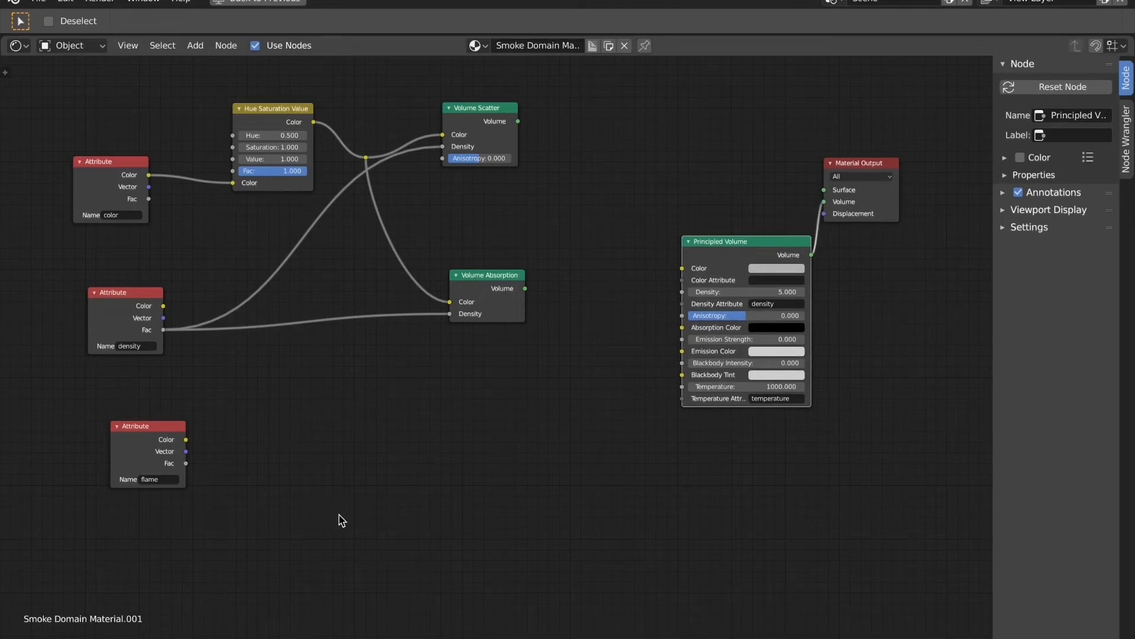
Step: Add a ColorRamp node beside the flame Attribute
key(shift+a)
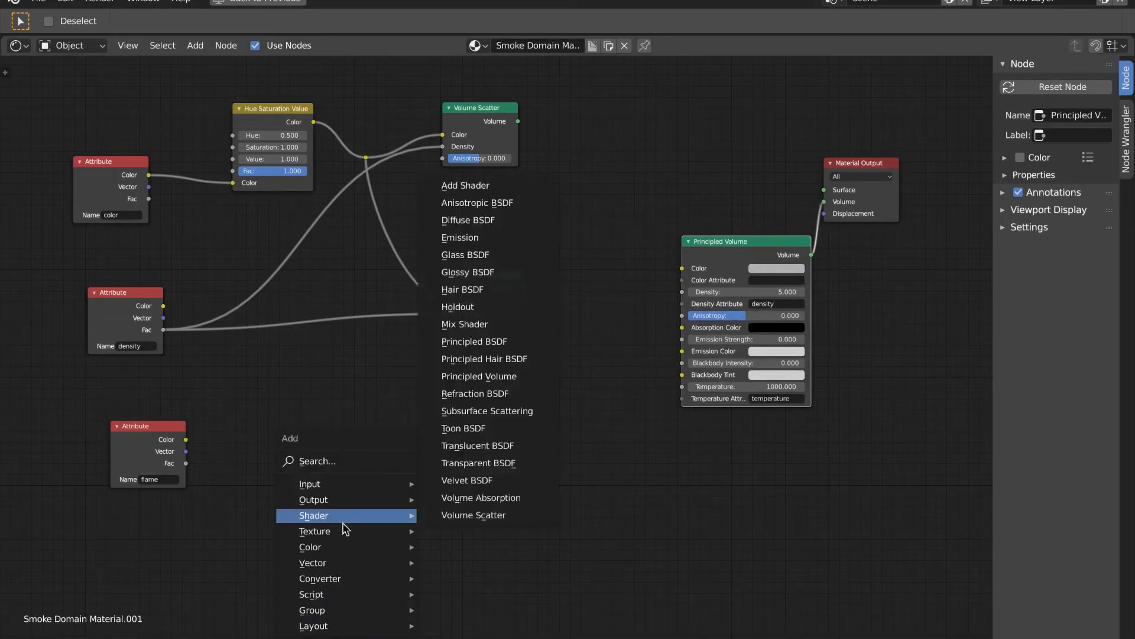
mouse_move(349, 556)
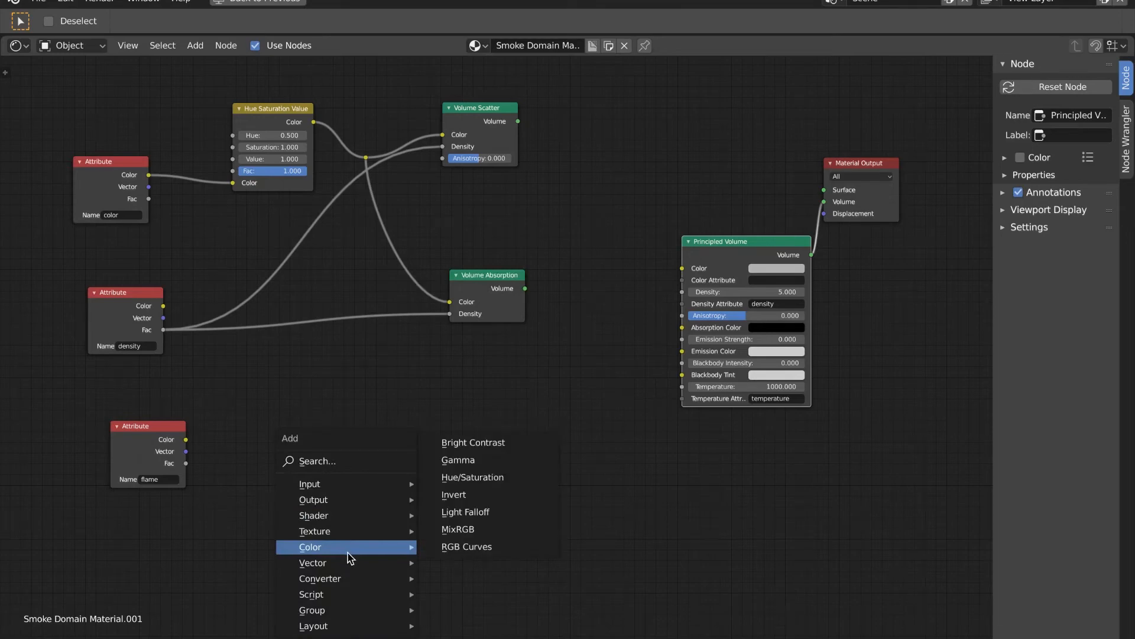
mouse_move(349, 579)
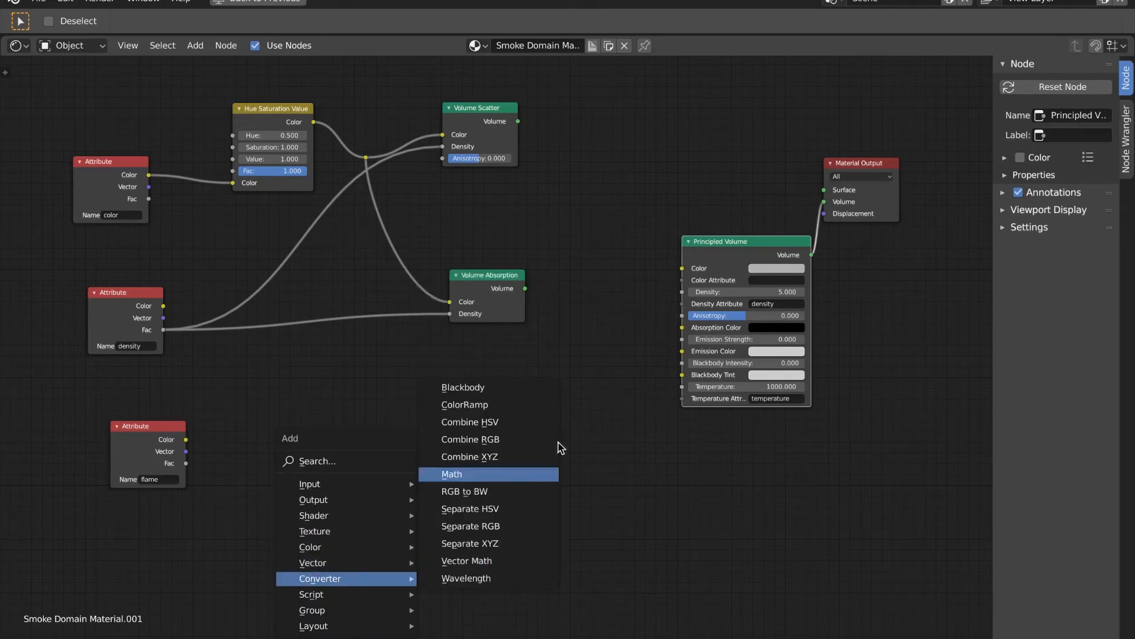
click(507, 412)
click(359, 493)
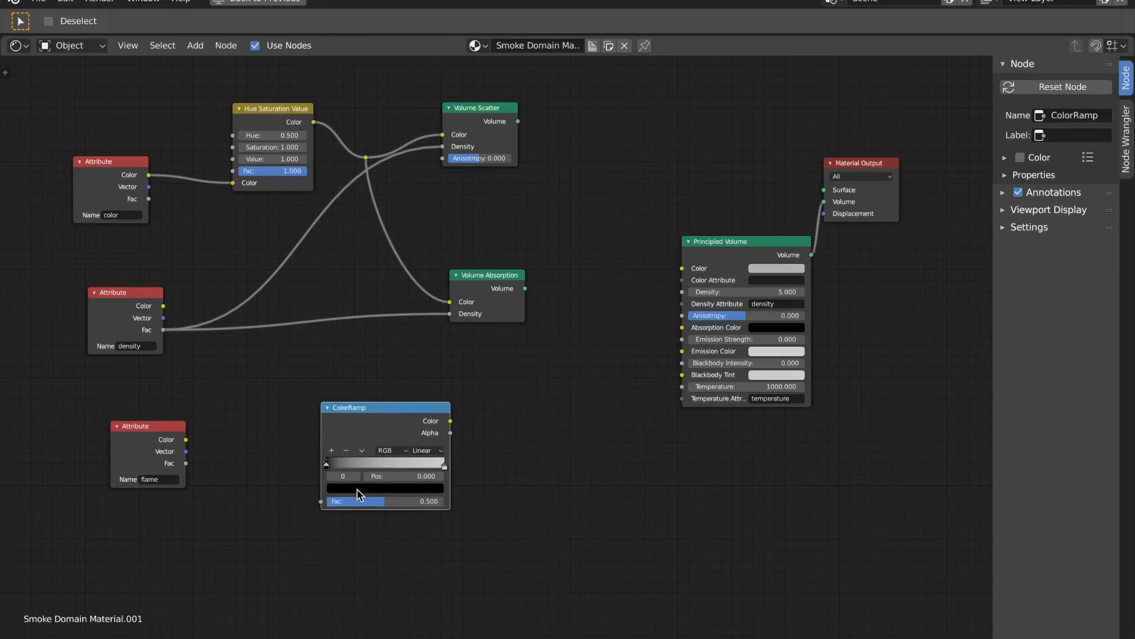
Step: Add a red color stop to the ColorRamp and move it close to the black stop
click(343, 488)
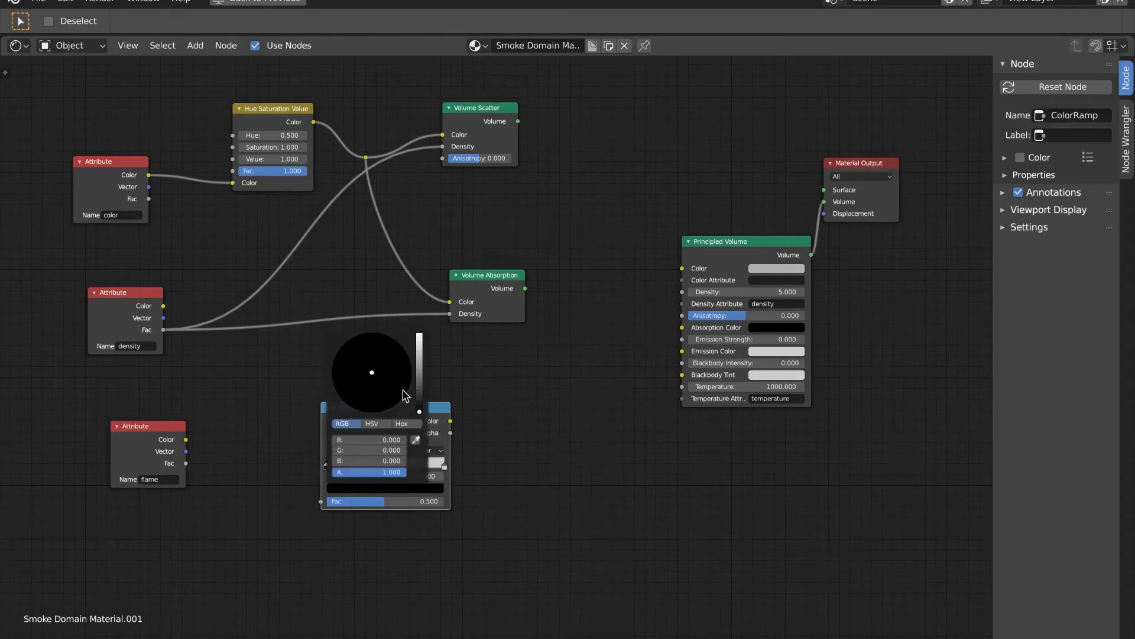
mouse_move(419, 407)
mouse_down()
mouse_move(419, 337)
mouse_move(414, 417)
mouse_up()
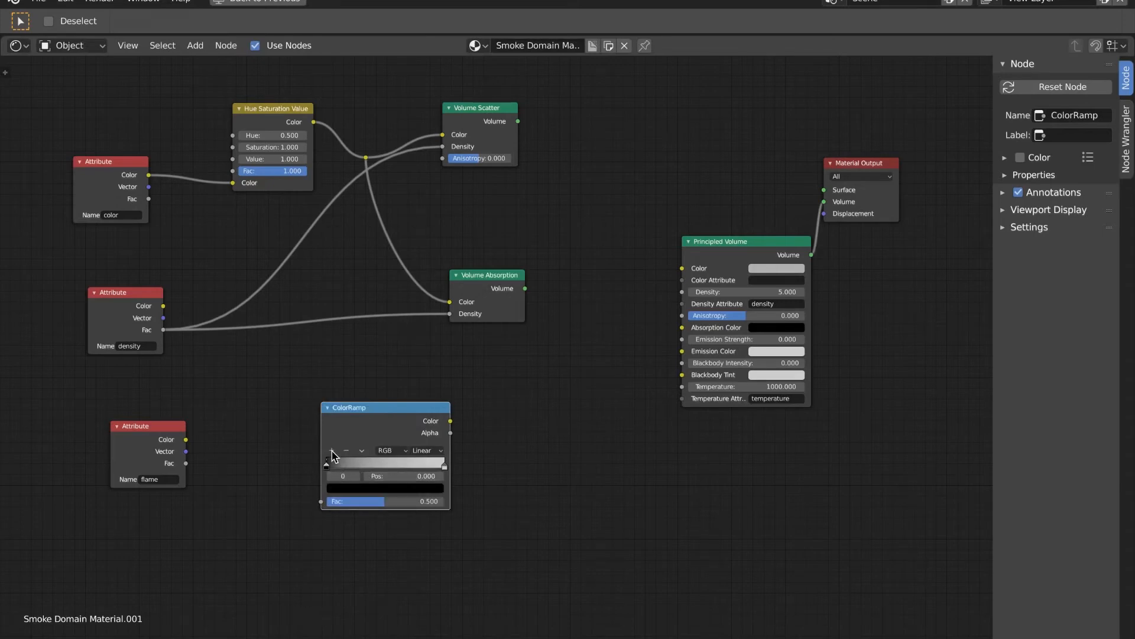
click(332, 452)
click(386, 488)
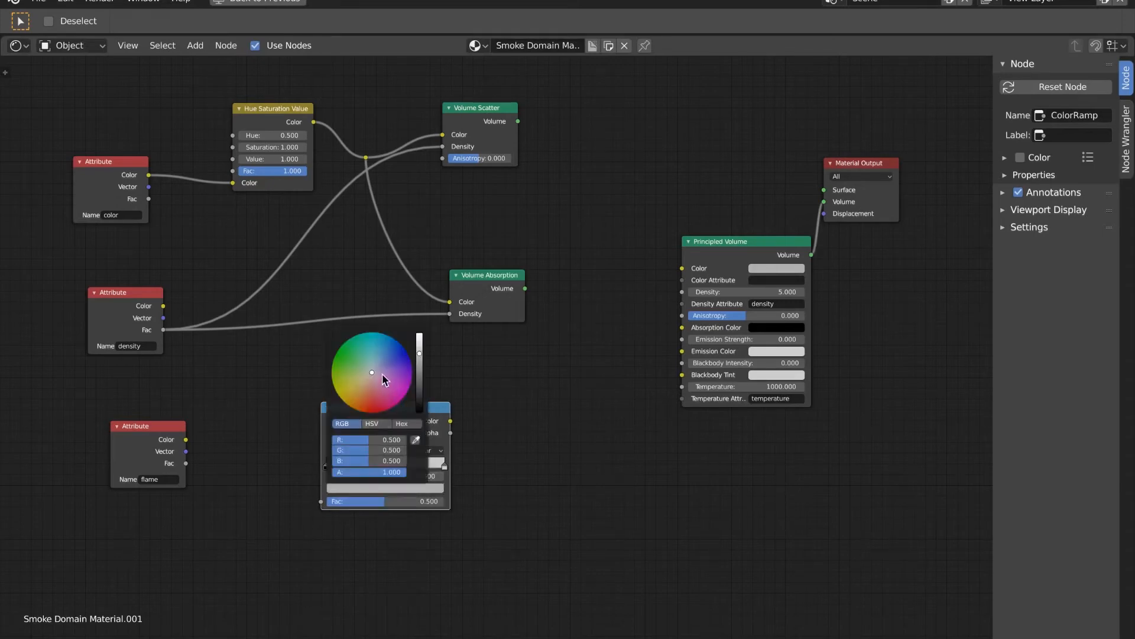
click(373, 412)
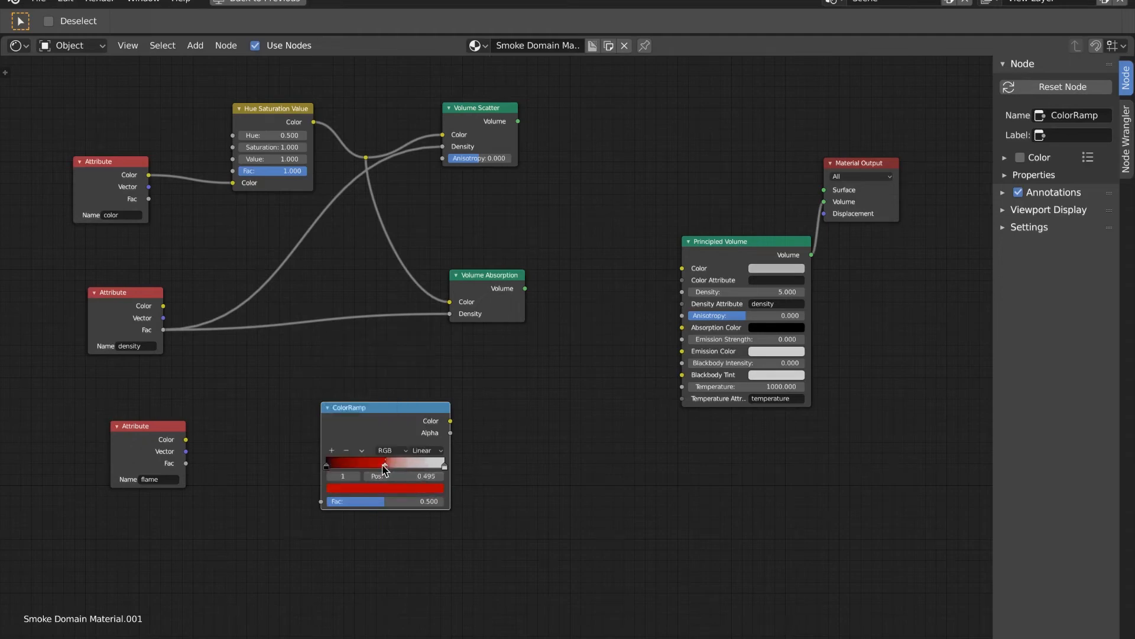
drag(385, 469, 347, 469)
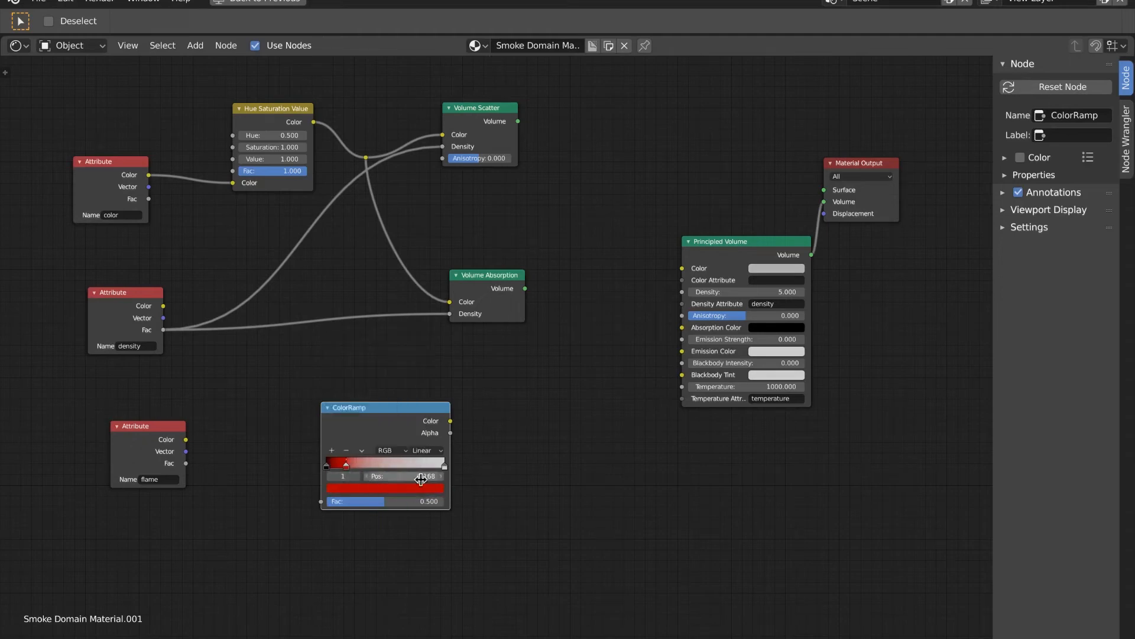
Step: Add another ColorRamp stop, color it pale yellow at full brightness, and place it at position 0.930
click(332, 451)
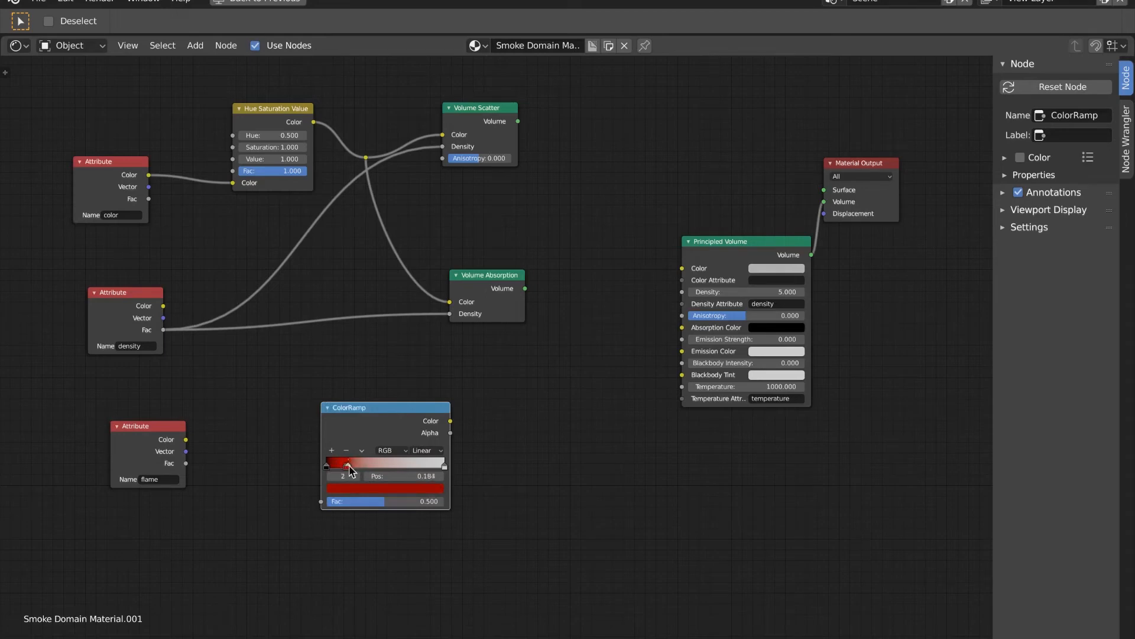
drag(351, 470, 425, 467)
click(384, 488)
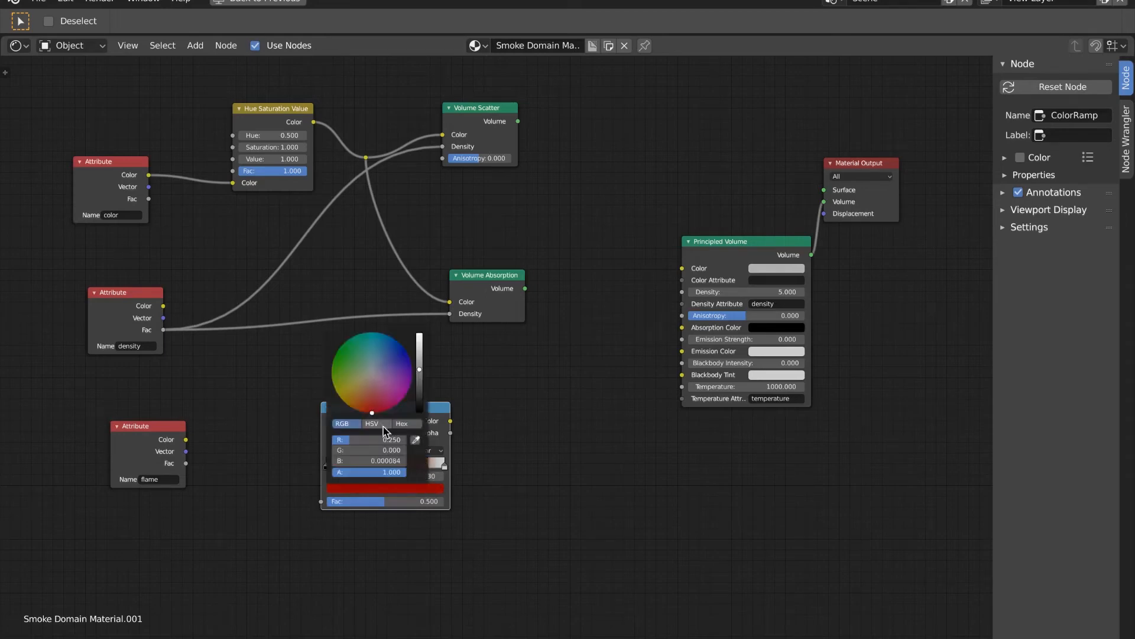
drag(374, 414, 339, 397)
drag(431, 363, 419, 333)
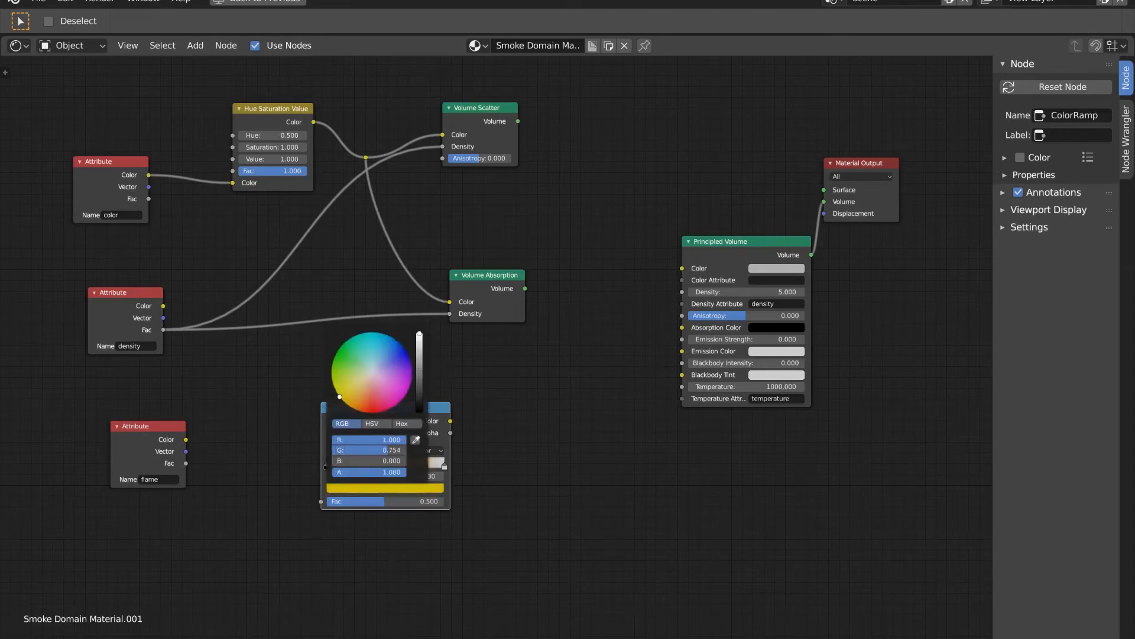
mouse_move(340, 396)
mouse_down()
mouse_move(348, 379)
mouse_move(334, 386)
mouse_move(347, 380)
mouse_move(344, 394)
mouse_move(347, 377)
mouse_move(337, 382)
mouse_move(344, 402)
mouse_move(353, 388)
mouse_up()
mouse_move(349, 467)
mouse_down()
mouse_move(361, 466)
mouse_move(349, 466)
mouse_up()
drag(424, 466, 437, 464)
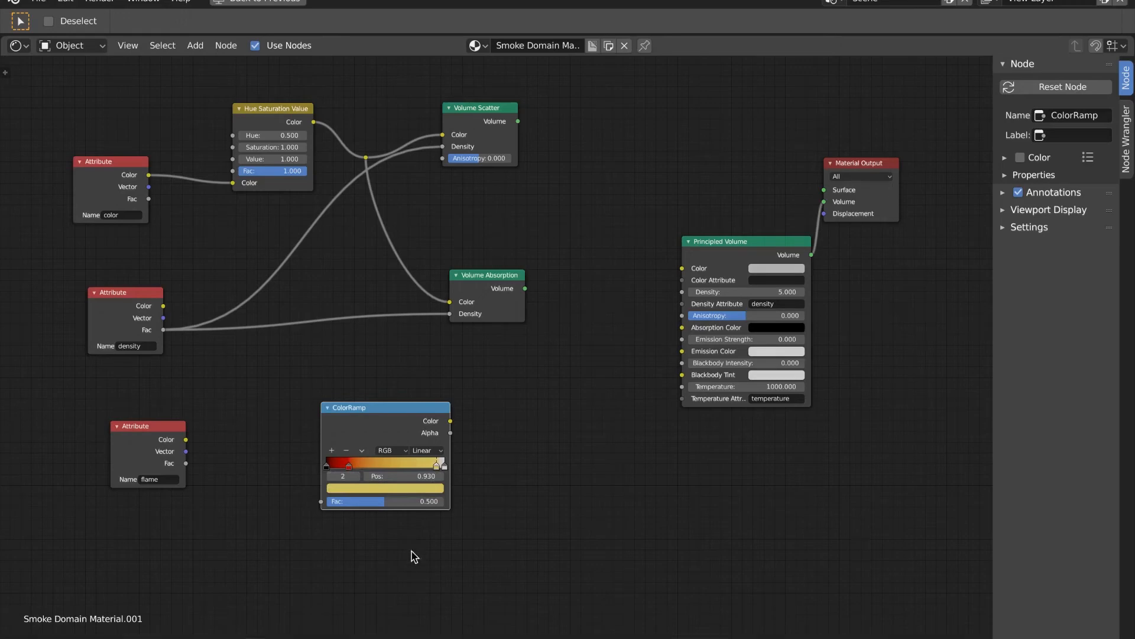
Step: Connect the flame Attribute's Fac to the ColorRamp's Fac, and nudge the ColorRamp and Principled Volume nodes to make room between them
drag(406, 412, 396, 394)
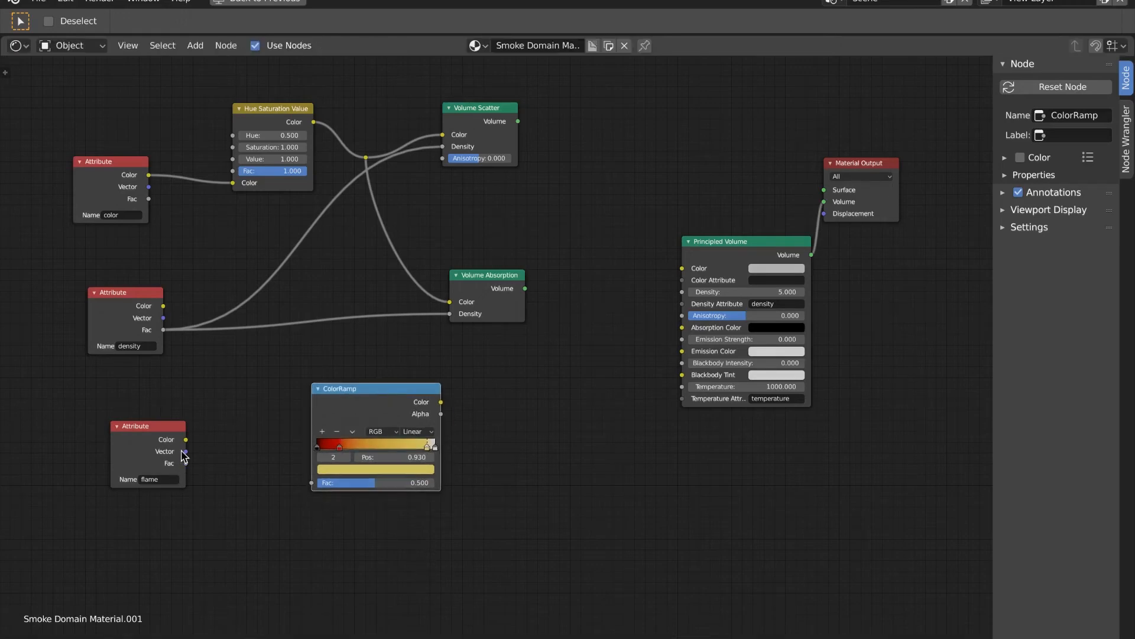
drag(187, 463, 311, 483)
drag(771, 243, 785, 246)
Step: Add an Emission shader node between the ColorRamp and Principled Volume
key(shift+a)
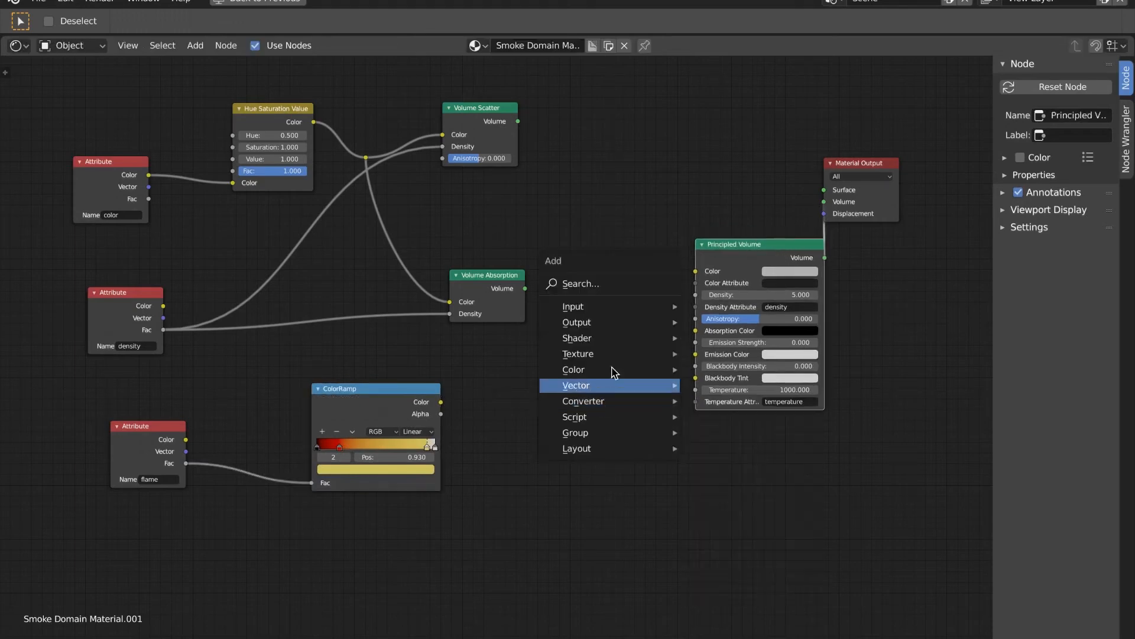
click(609, 285)
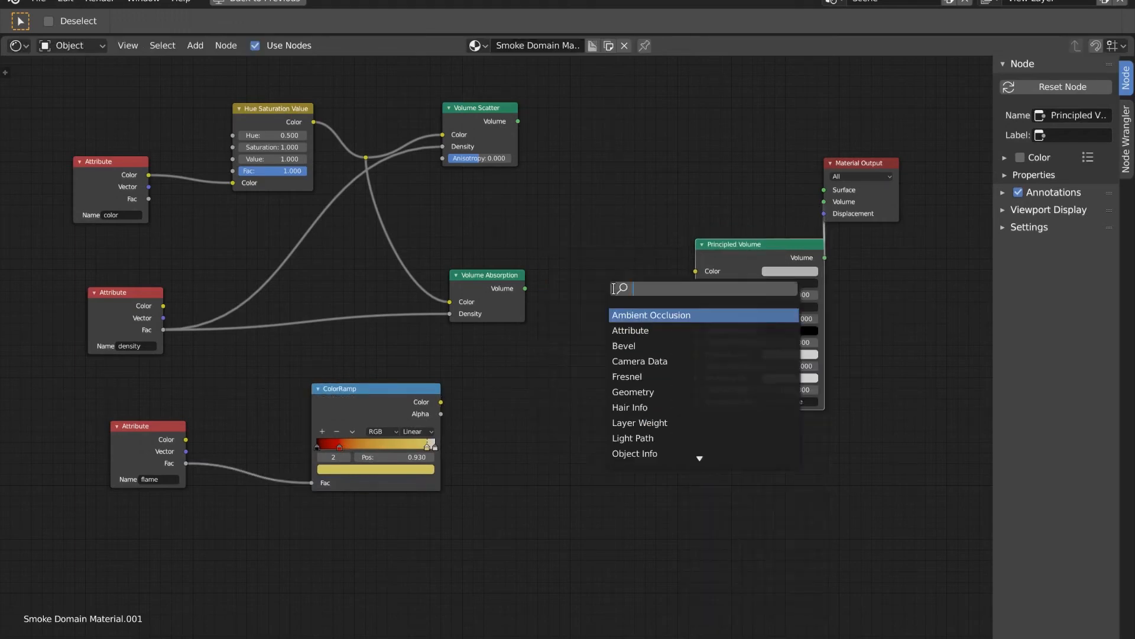
text(emi)
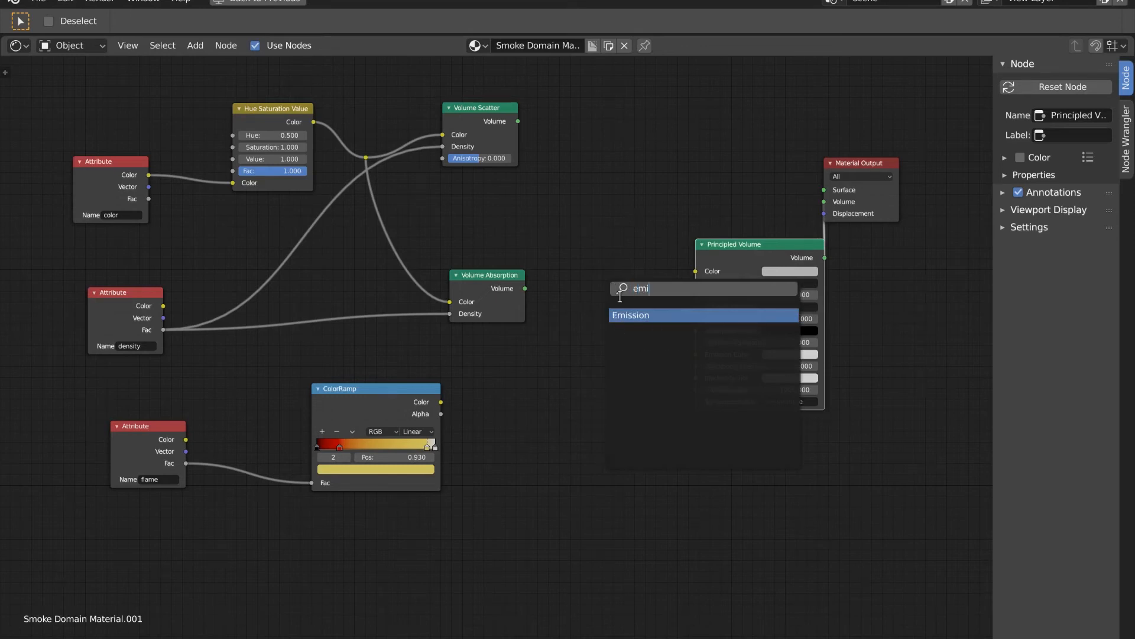
click(648, 313)
click(507, 436)
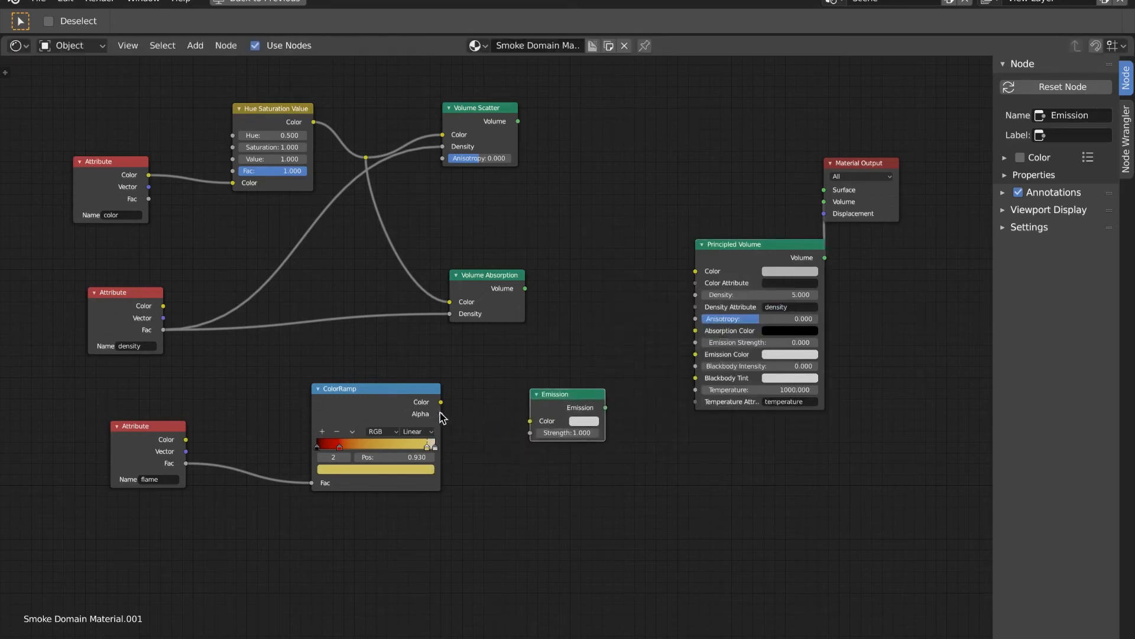
Step: Connect the ColorRamp's Color to the Emission Color, and shift Volume Absorption and Volume Scatter closer to the output side
drag(441, 403, 548, 414)
drag(505, 275, 529, 271)
drag(494, 107, 546, 99)
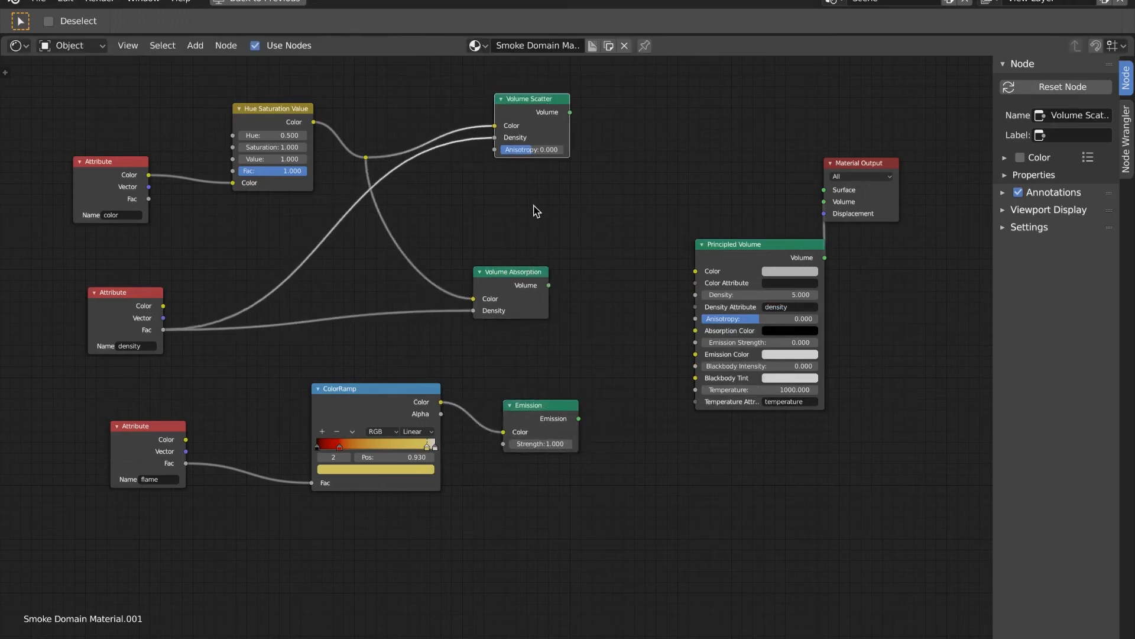
Step: Add a Math node in the empty area below the Emission node
key(shift+a)
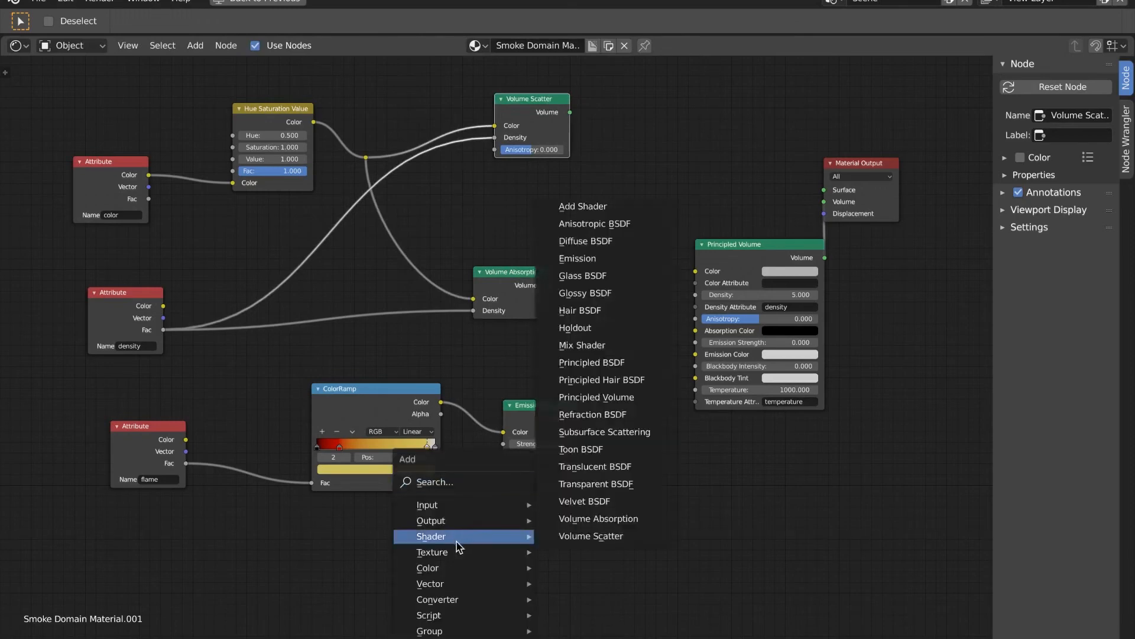
mouse_move(469, 518)
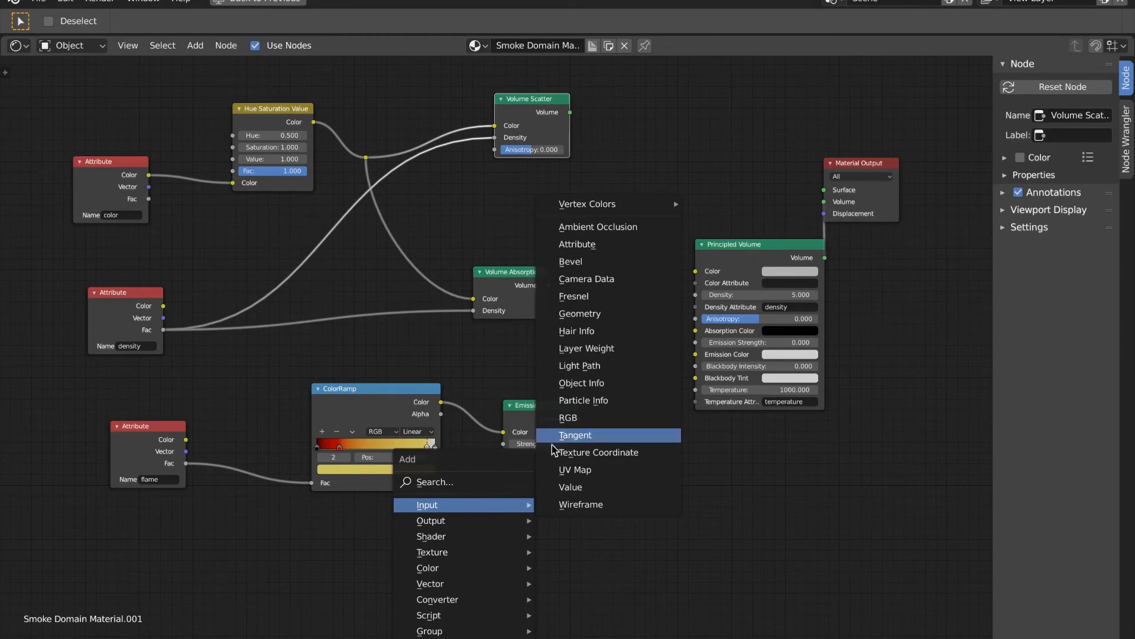
click(482, 480)
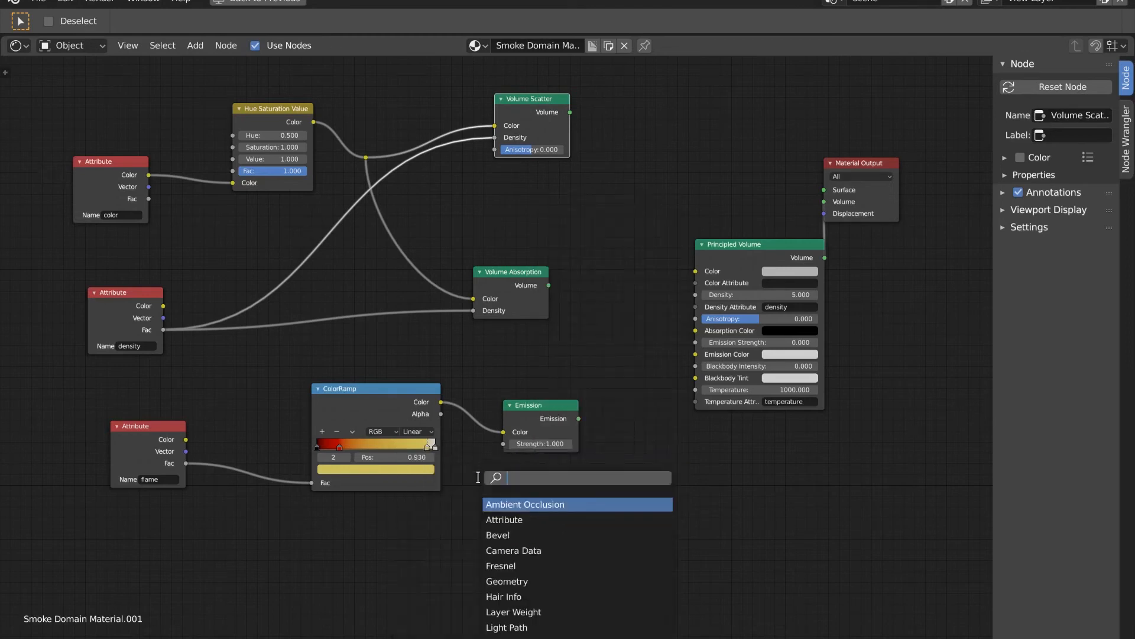
text(,math)
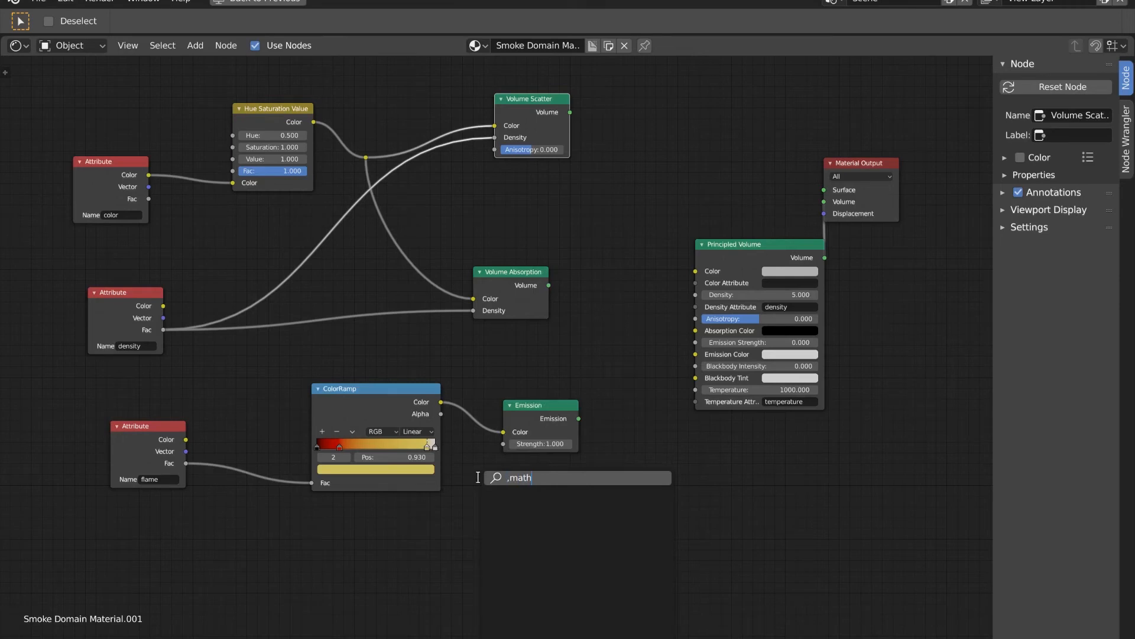
key(BackSpace)
key(BackSpace)
text(math)
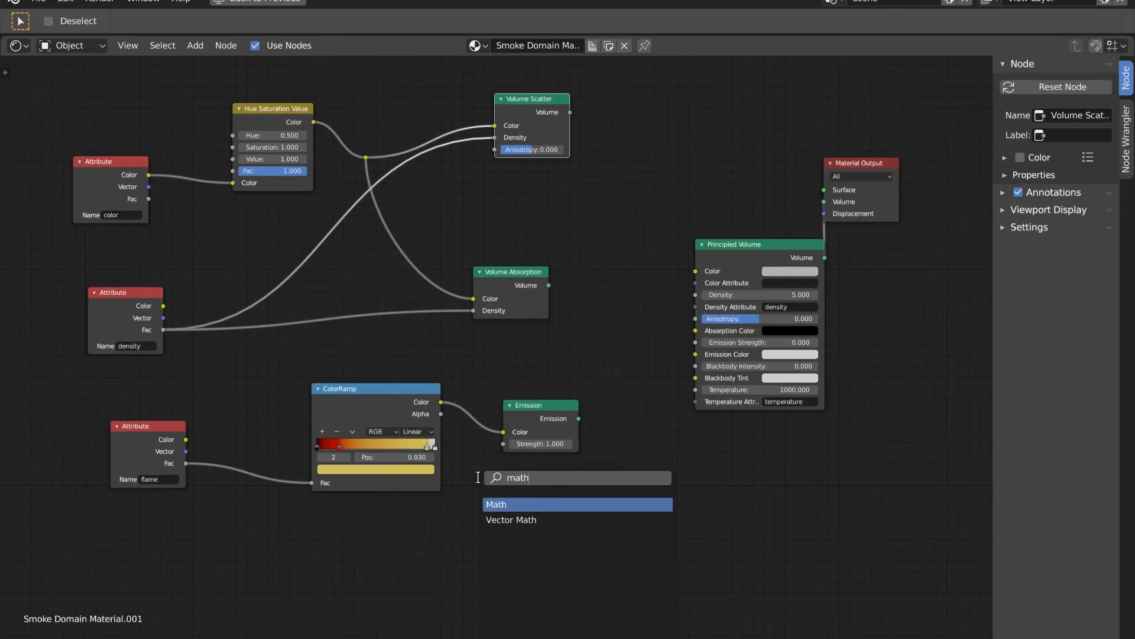
key(Return)
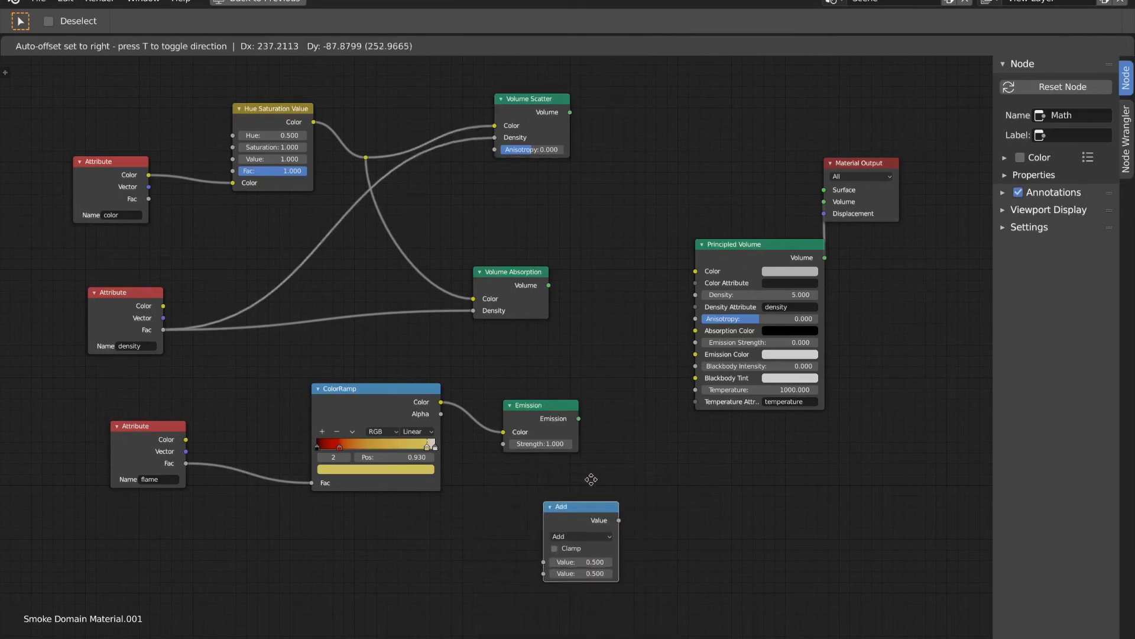
click(625, 463)
Step: Set the Math node's operation to Multiply and move it below the ColorRamp and Emission nodes
click(662, 500)
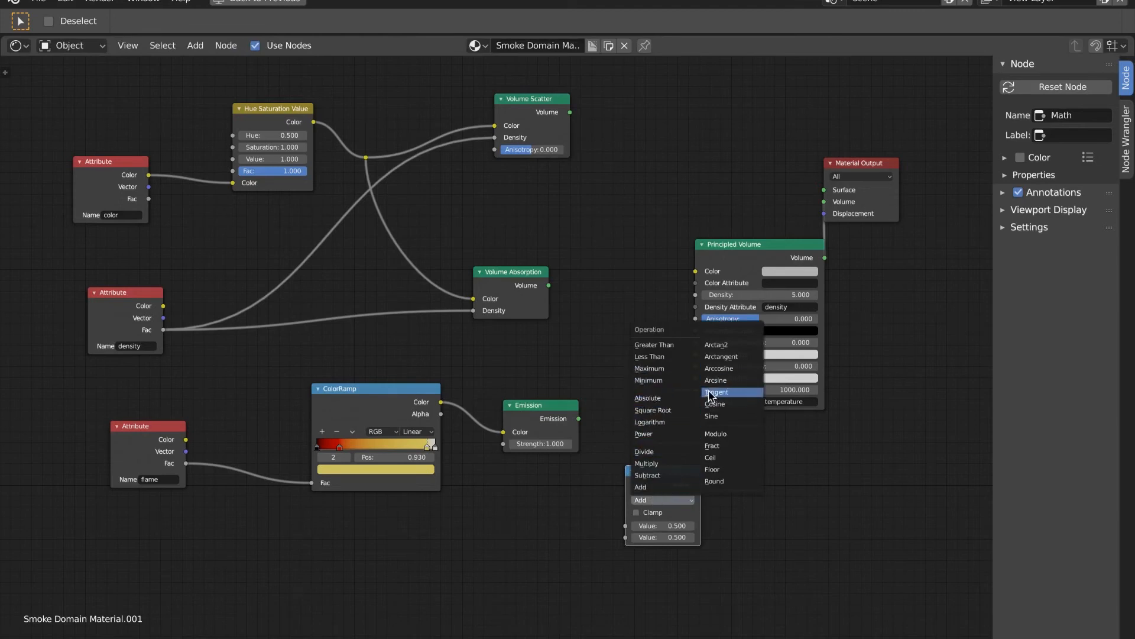
click(670, 464)
drag(681, 472, 525, 518)
Step: Duplicate the Multiply node, join both density links through a reroute, and insert the copy between the density Attribute and the reroute
key(shift+d)
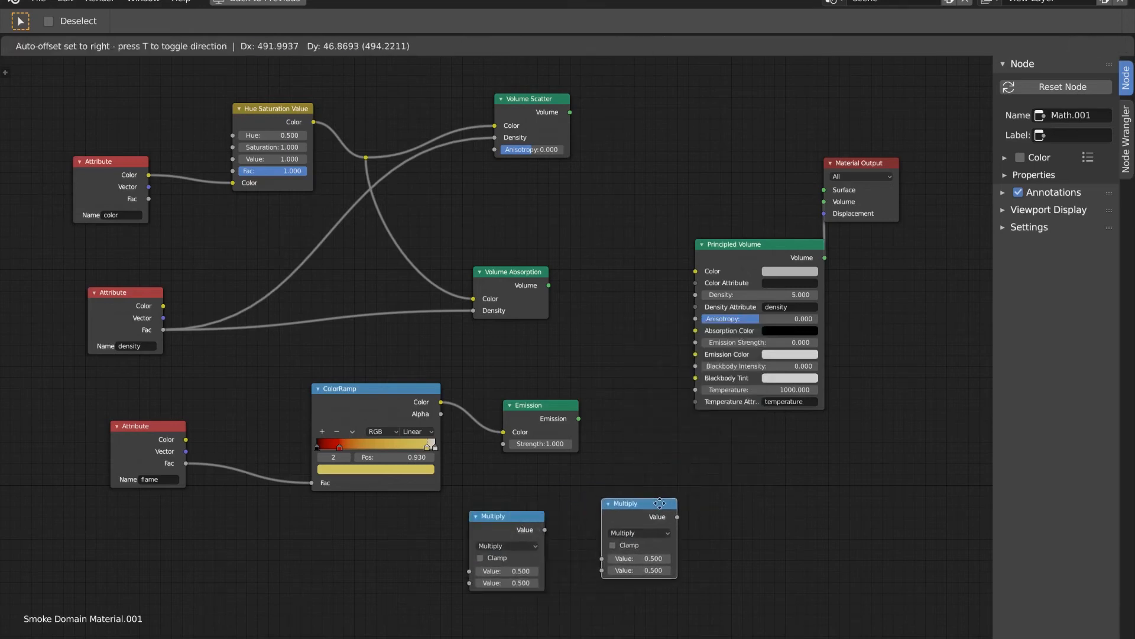
click(663, 506)
shift+right_drag(284, 229, 283, 341)
drag(653, 507, 250, 276)
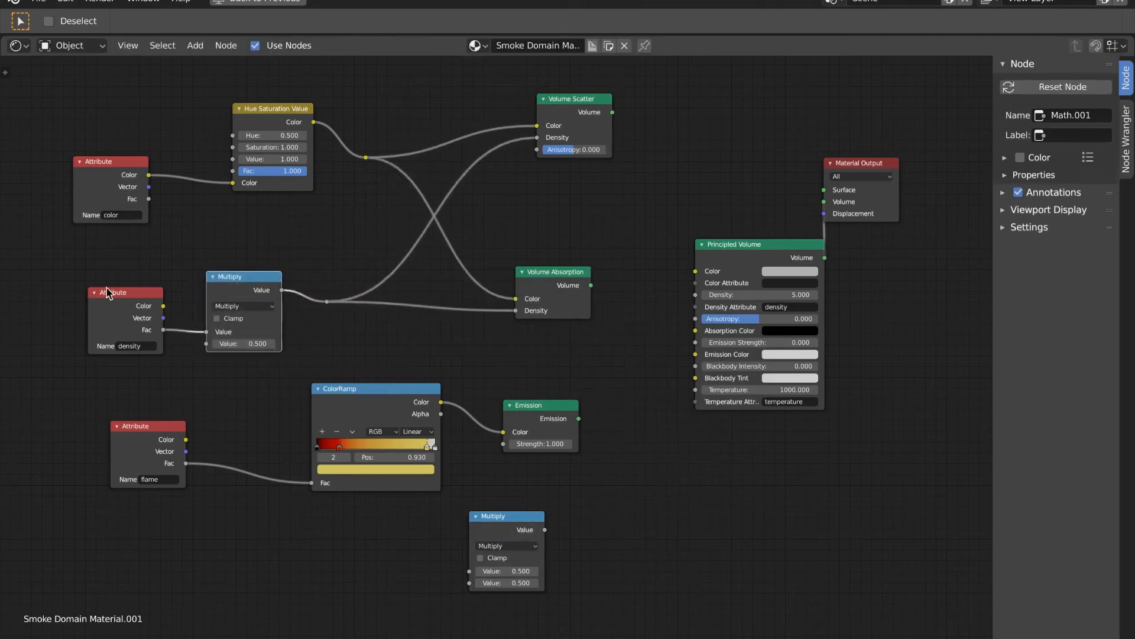
drag(107, 292, 85, 283)
Step: Place the remaining Multiply node under the ColorRamp and wire it from the flame Attribute's Fac to the Emission Strength
drag(506, 516, 399, 520)
drag(186, 463, 362, 574)
drag(399, 522, 358, 536)
drag(543, 408, 565, 404)
drag(395, 547, 539, 446)
Step: Disconnect Principled Volume from the Material Output, moving the output node up and Principled Volume down out of the way
drag(864, 161, 892, 116)
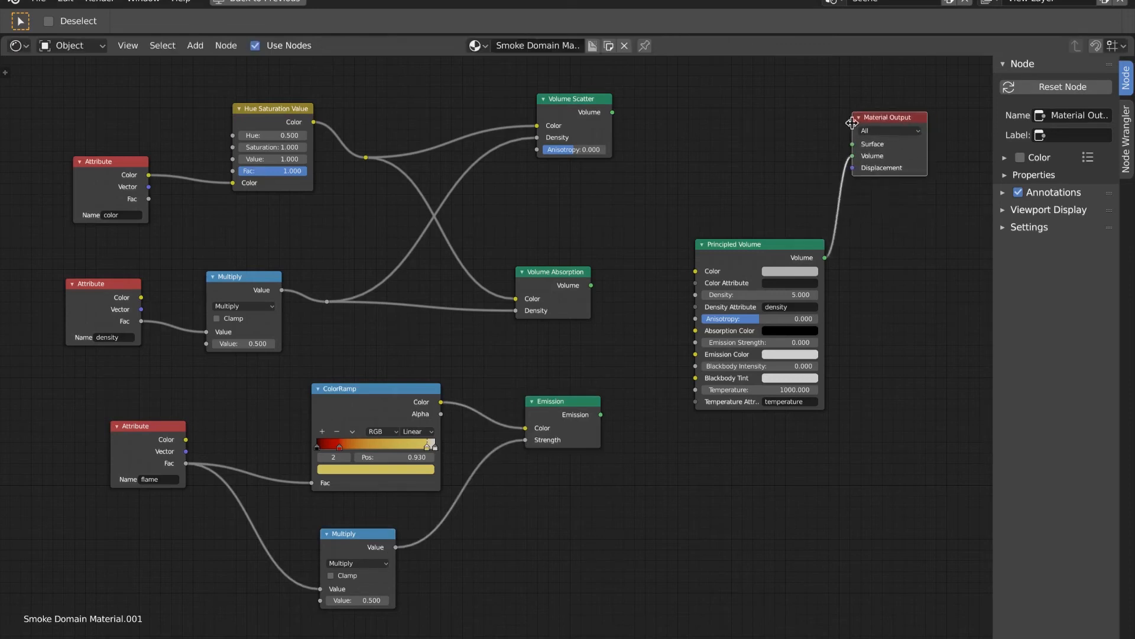
drag(757, 252, 755, 401)
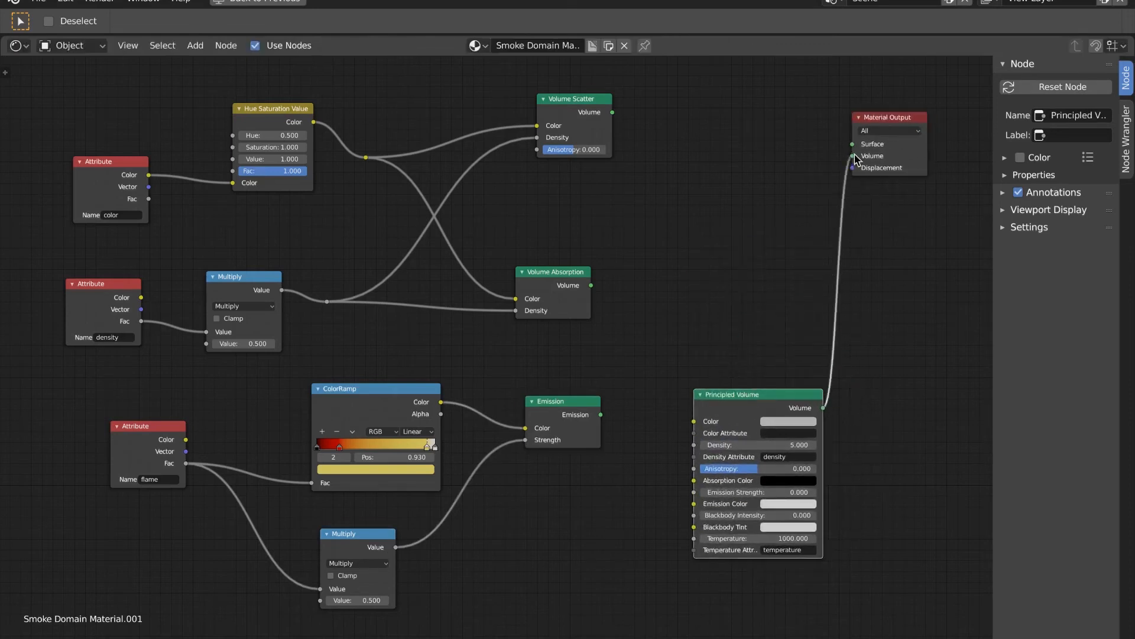
drag(853, 155, 806, 186)
drag(774, 390, 839, 470)
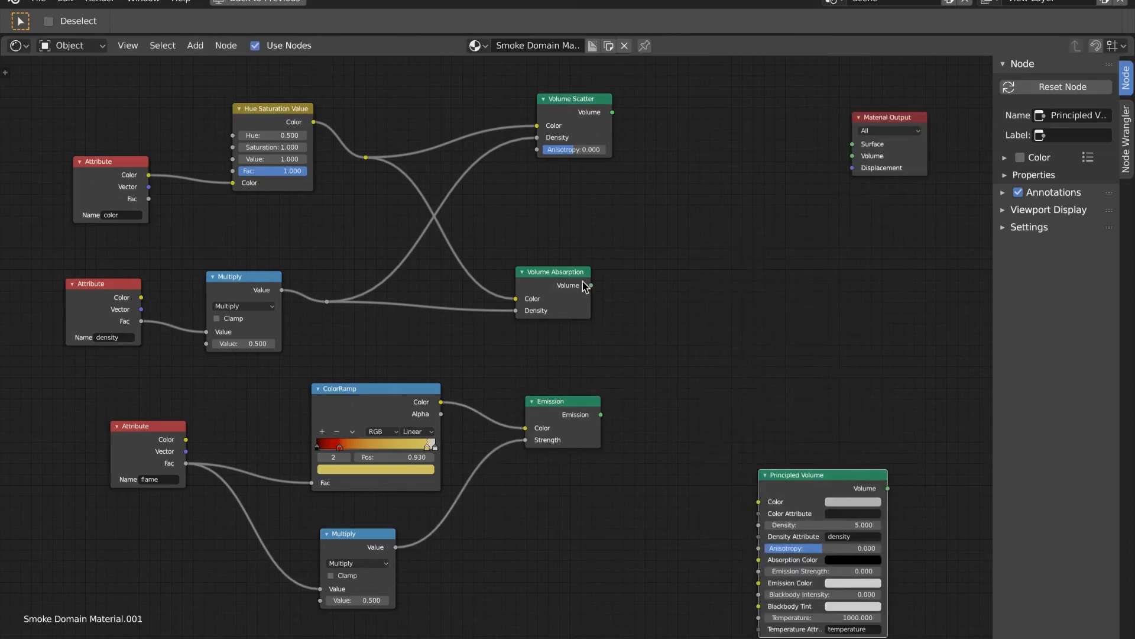
Step: Combine Volume Scatter and Volume Absorption through a new Add Shader node and arrange it and Volume Absorption between the shader outputs
drag(559, 272, 578, 290)
key(shift+a)
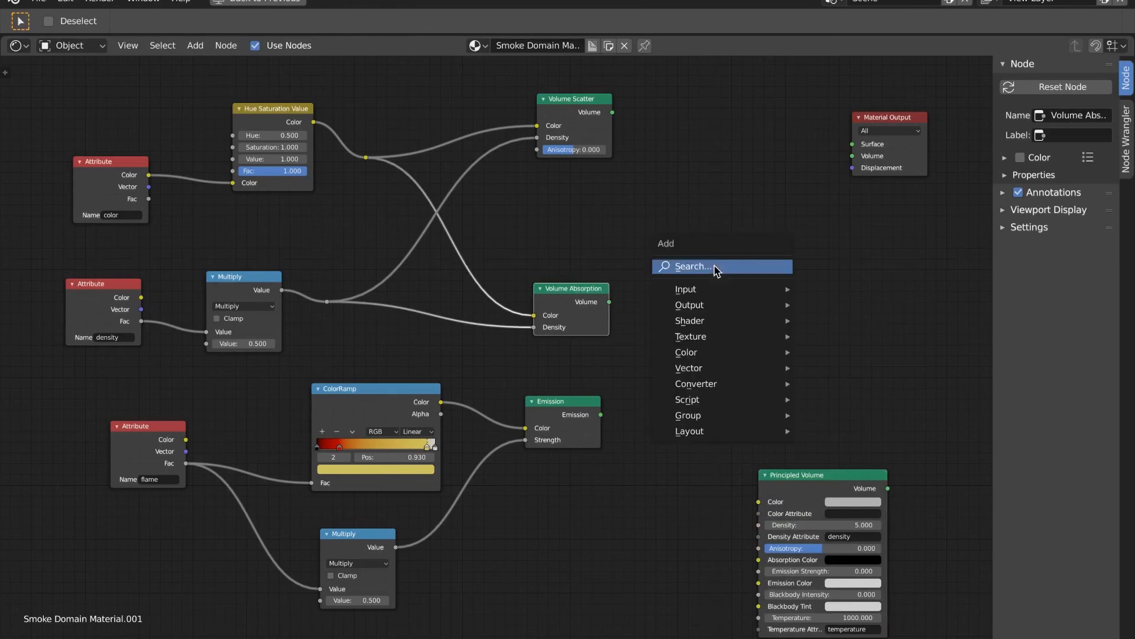
mouse_move(712, 332)
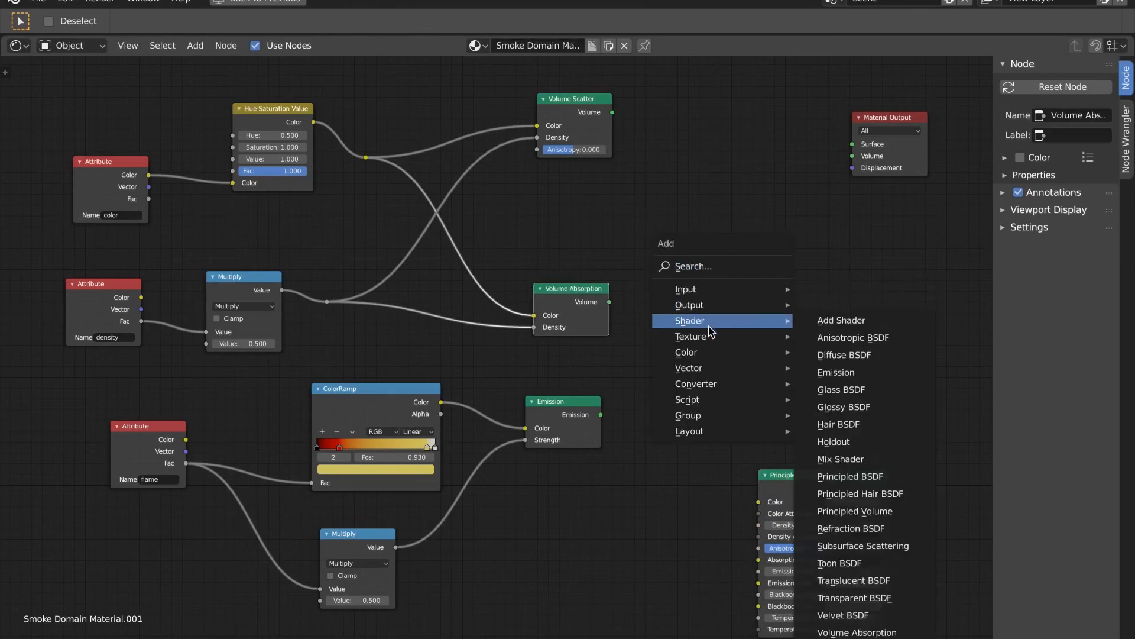
click(852, 326)
click(763, 130)
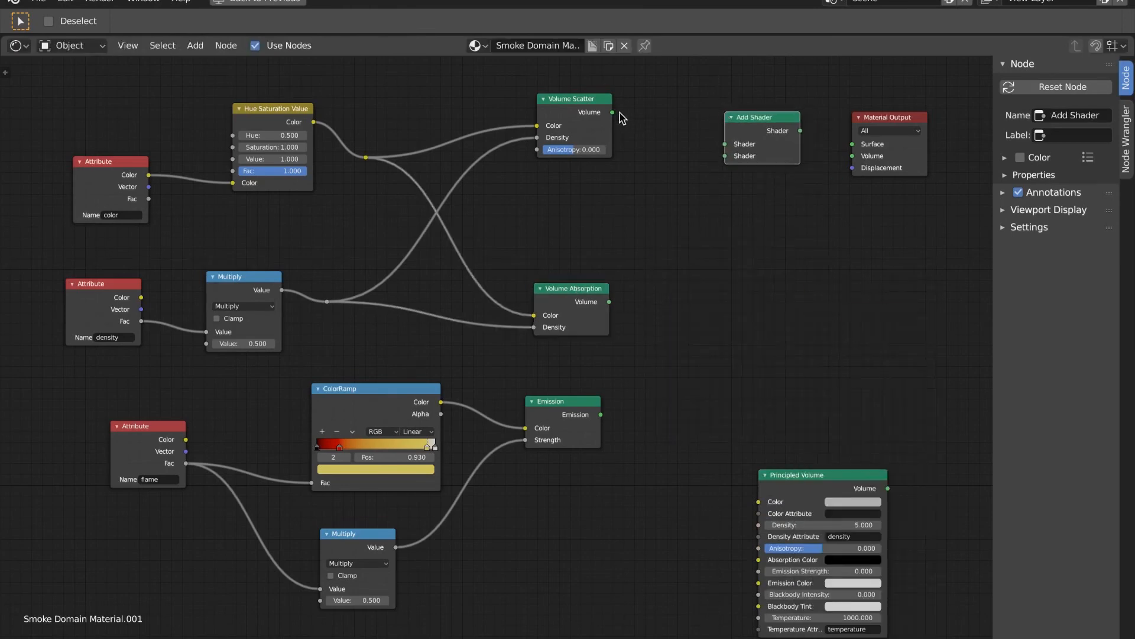
drag(612, 113, 726, 145)
drag(612, 301, 731, 156)
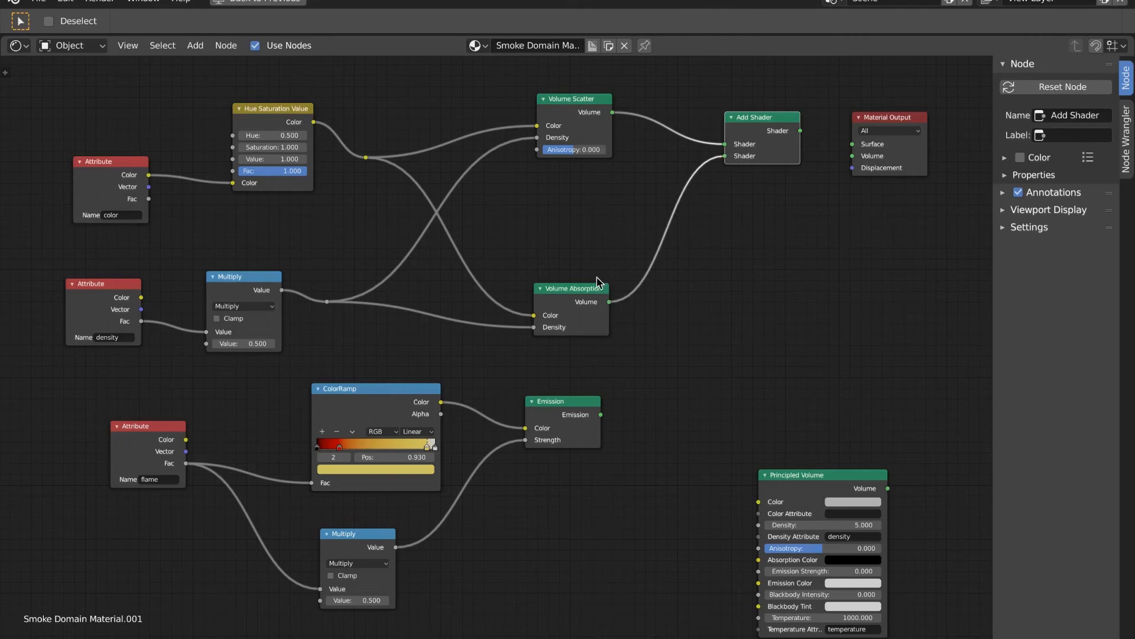
drag(601, 287, 568, 273)
drag(756, 112, 701, 176)
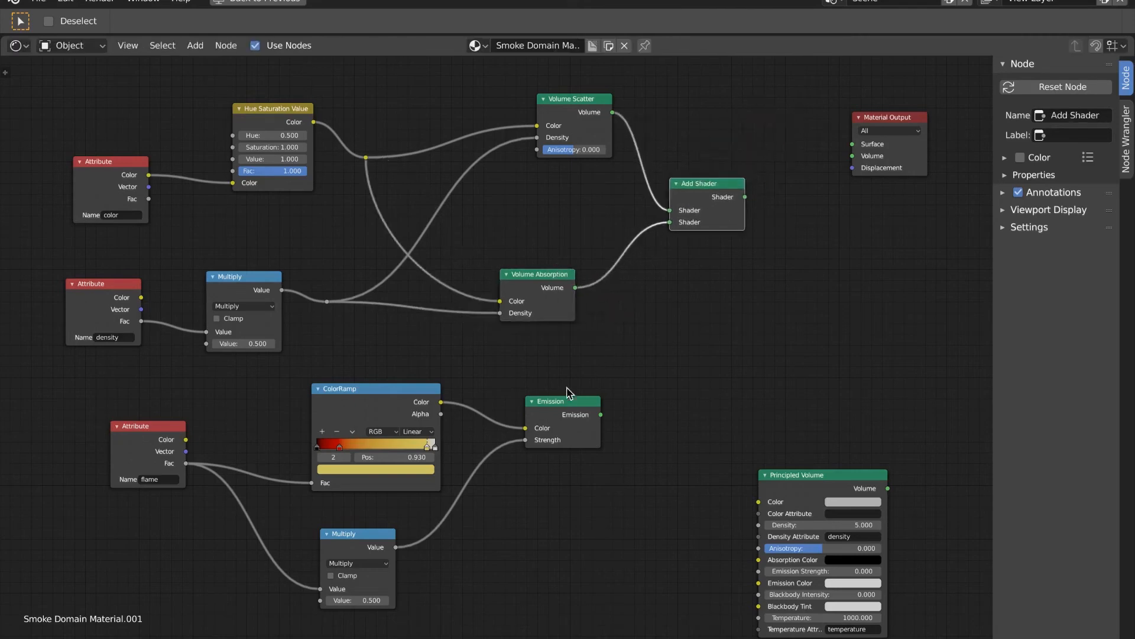
Step: Reposition the Emission node directly below the Add Shader node, leaving its ColorRamp and Multiply links in place
drag(569, 403, 828, 336)
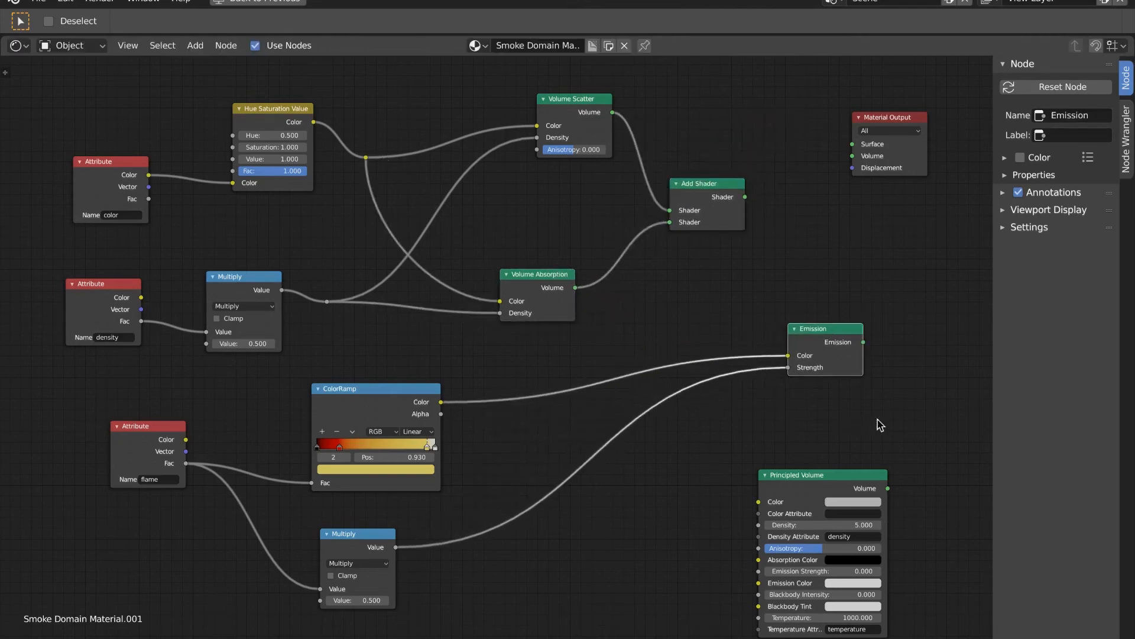
scroll(840, 366, down, 2)
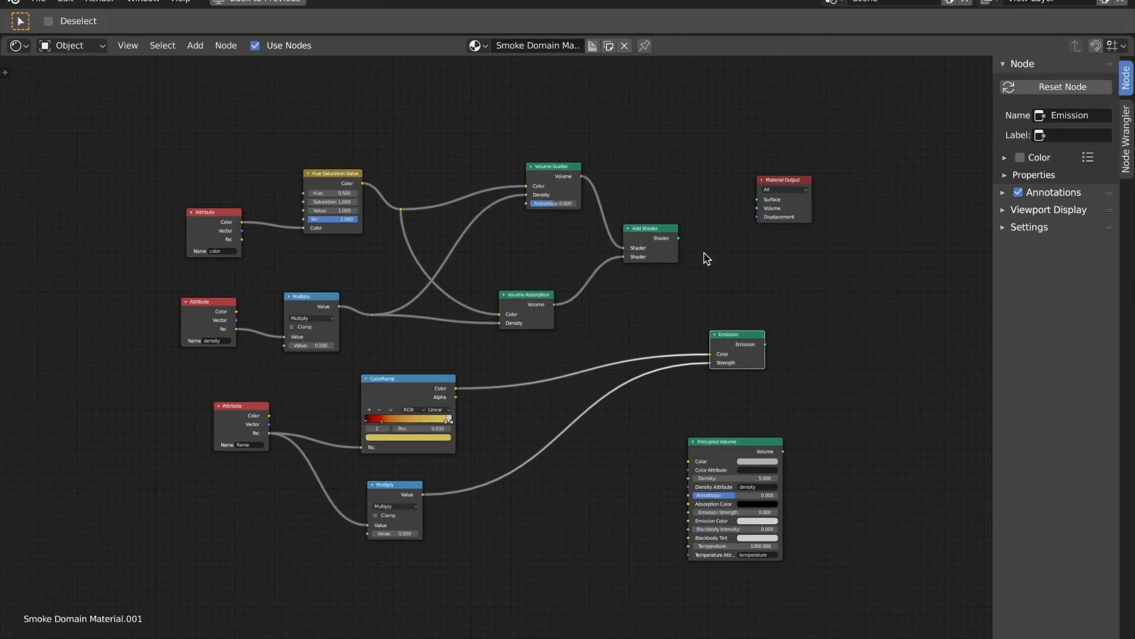
drag(739, 335, 650, 338)
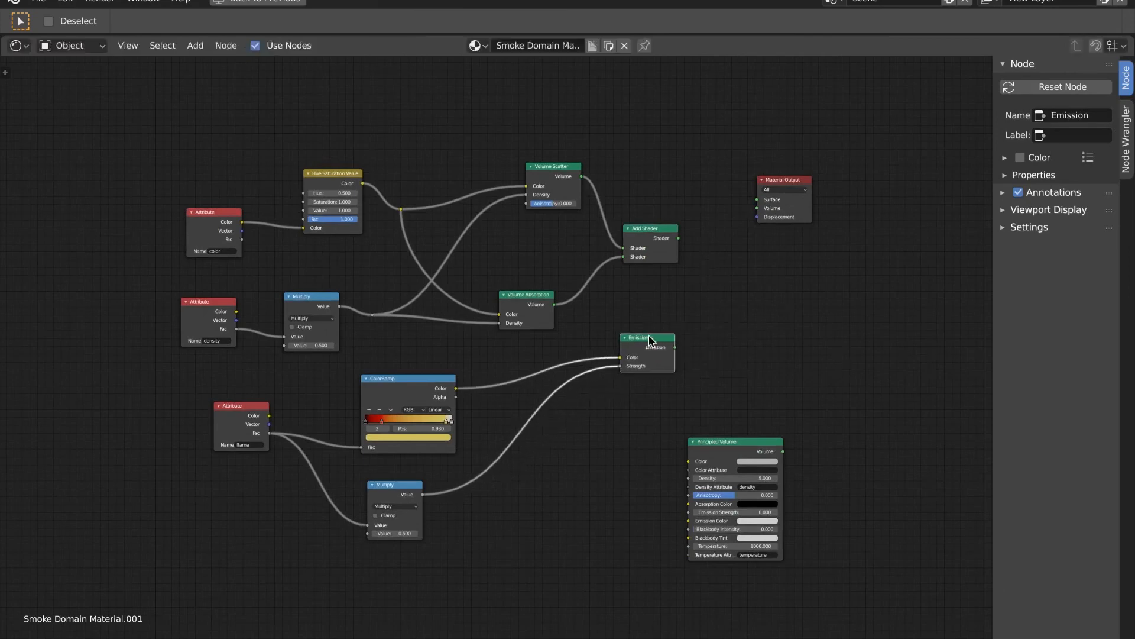
Step: Place a second Add Shader node below the Material Output and feed it the first Add Shader's output and Emission
key(shift+a)
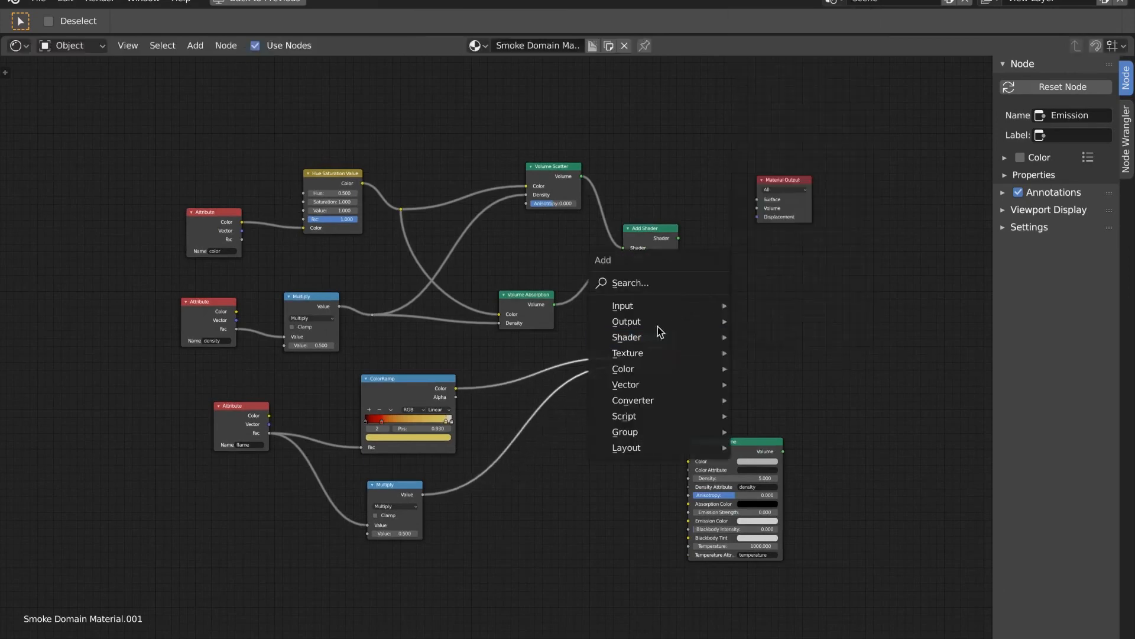
mouse_move(664, 306)
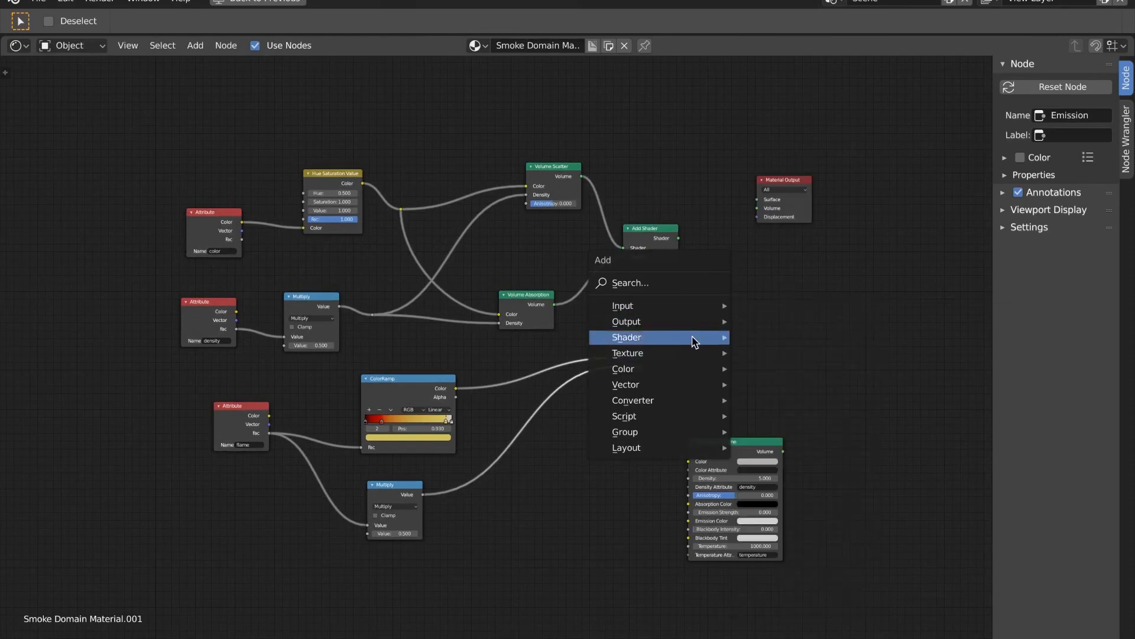
mouse_move(694, 337)
click(779, 7)
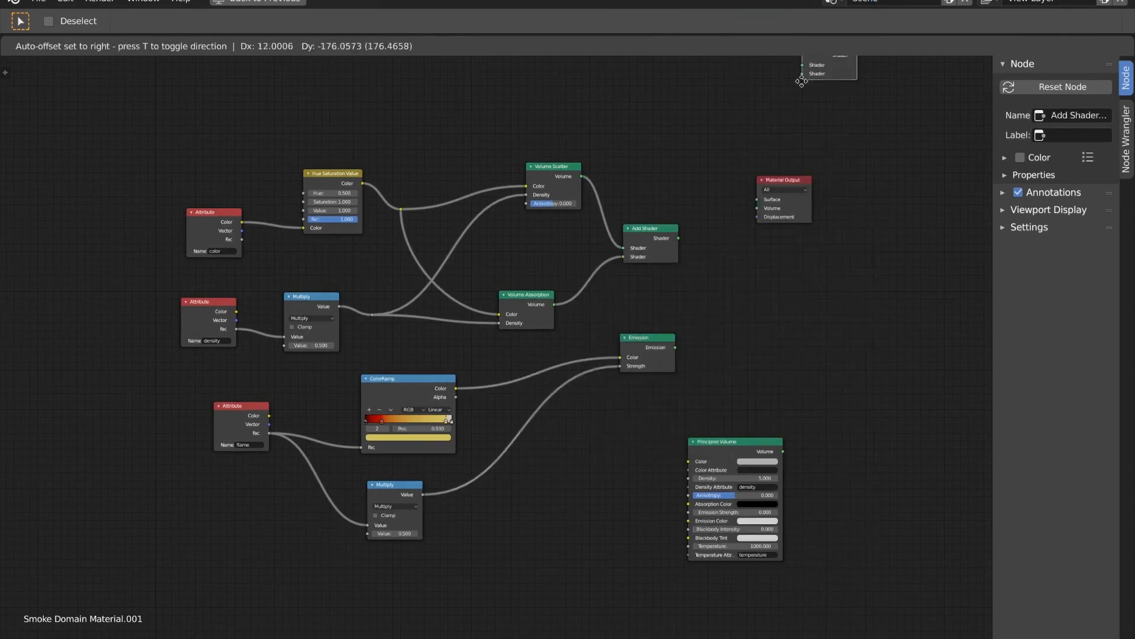
click(763, 293)
drag(679, 238, 743, 299)
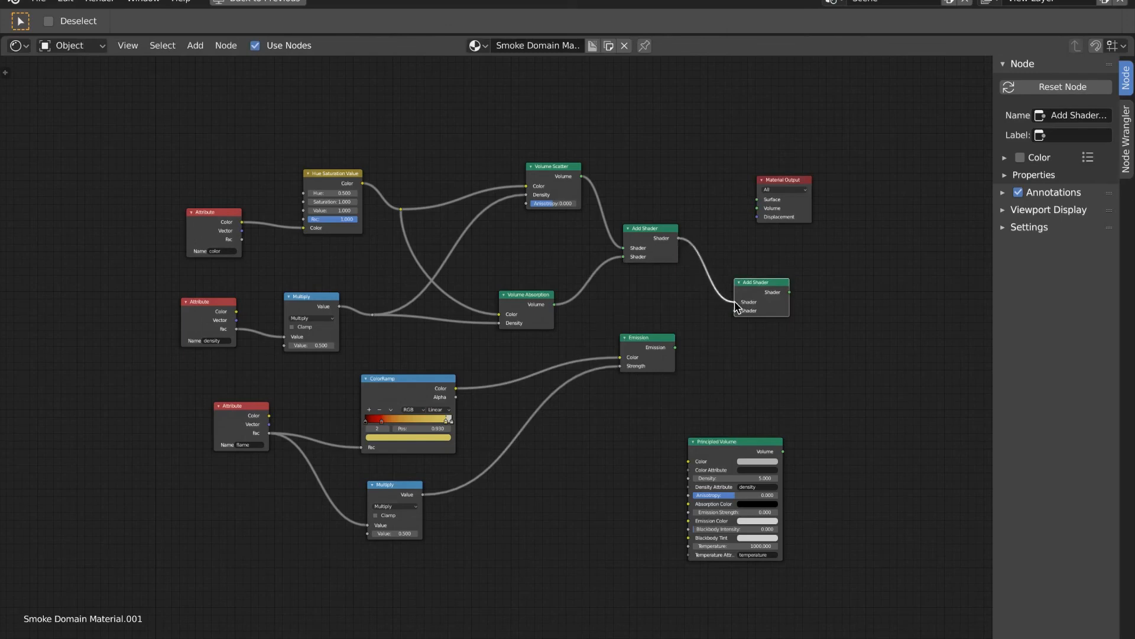
drag(675, 347, 734, 311)
Step: Move the Material Output beside the second Add Shader and connect that shader to its Volume input
drag(788, 179, 861, 252)
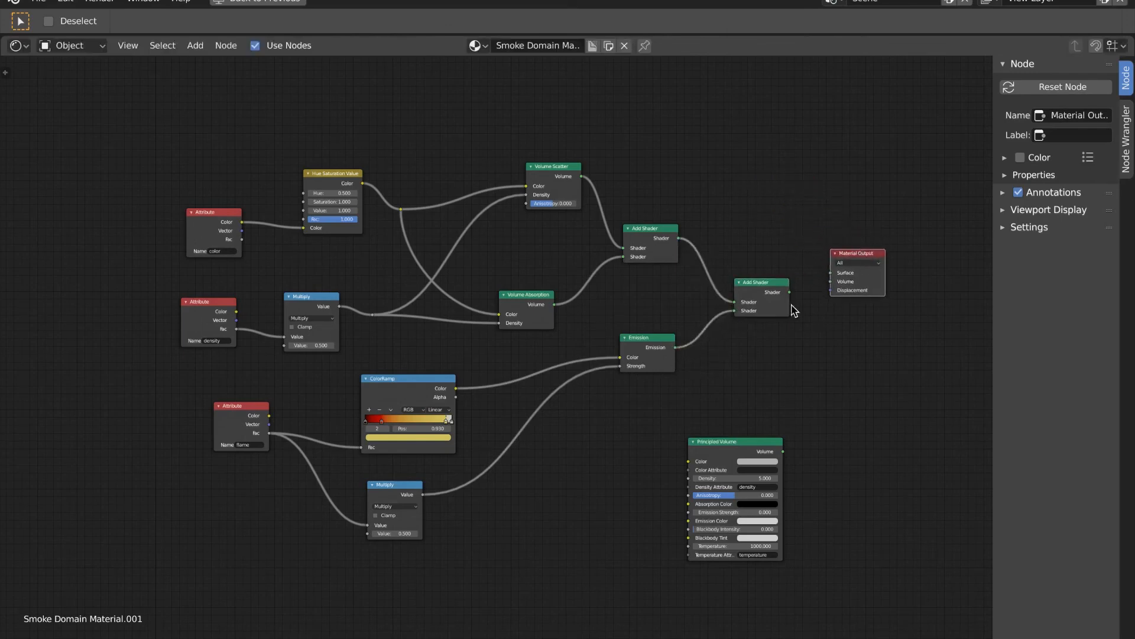
drag(789, 292, 831, 282)
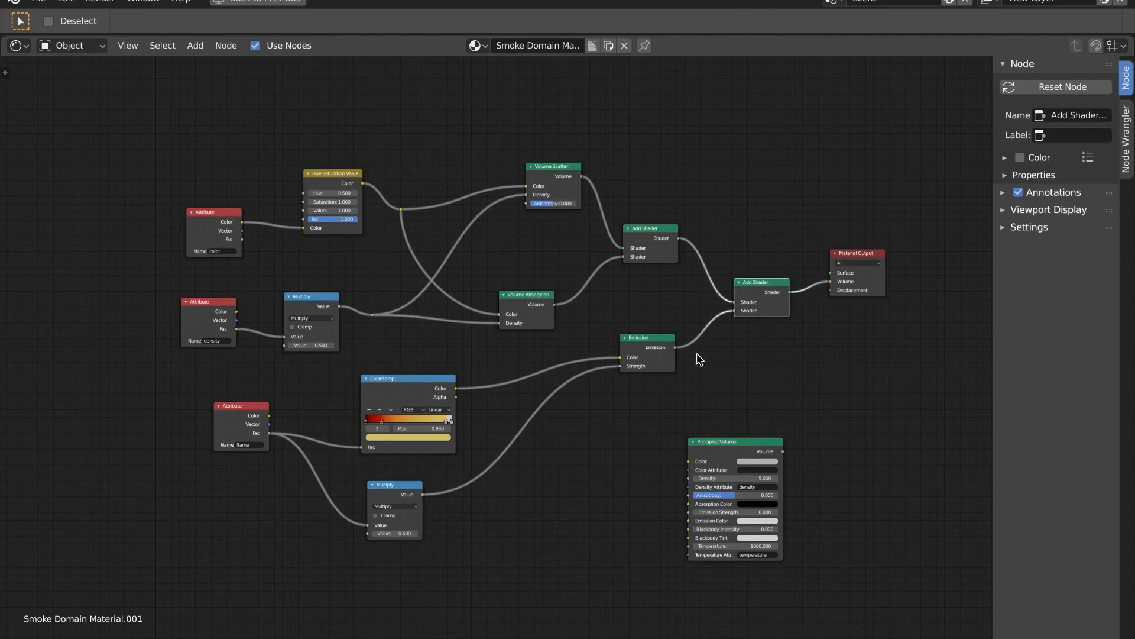
scroll(607, 299, down, 1)
scroll(606, 300, up, 3)
scroll(608, 293, down, 2)
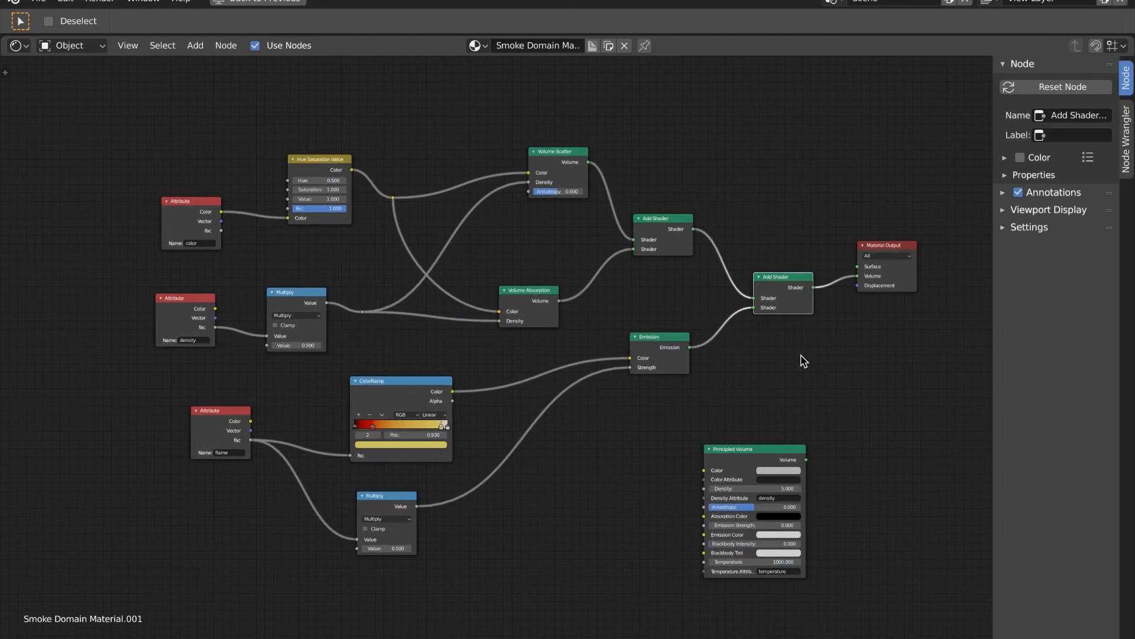
Step: Restore the split layout and replay the fire simulation from frame 1 in solid shading, stopping at frame 55
key(ctrl+space)
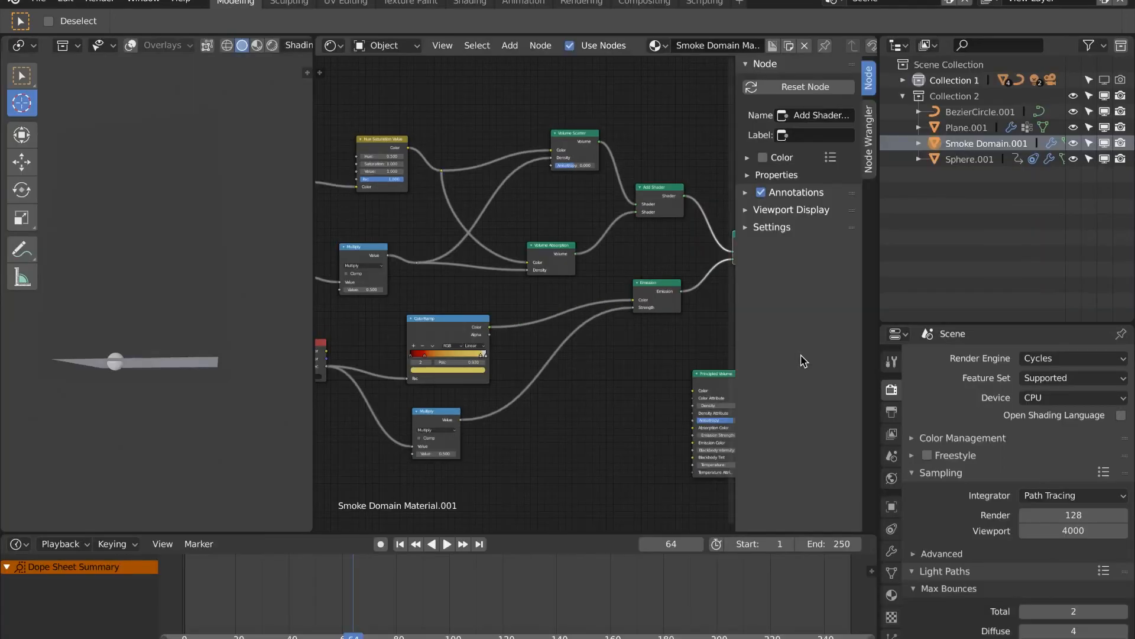
click(272, 45)
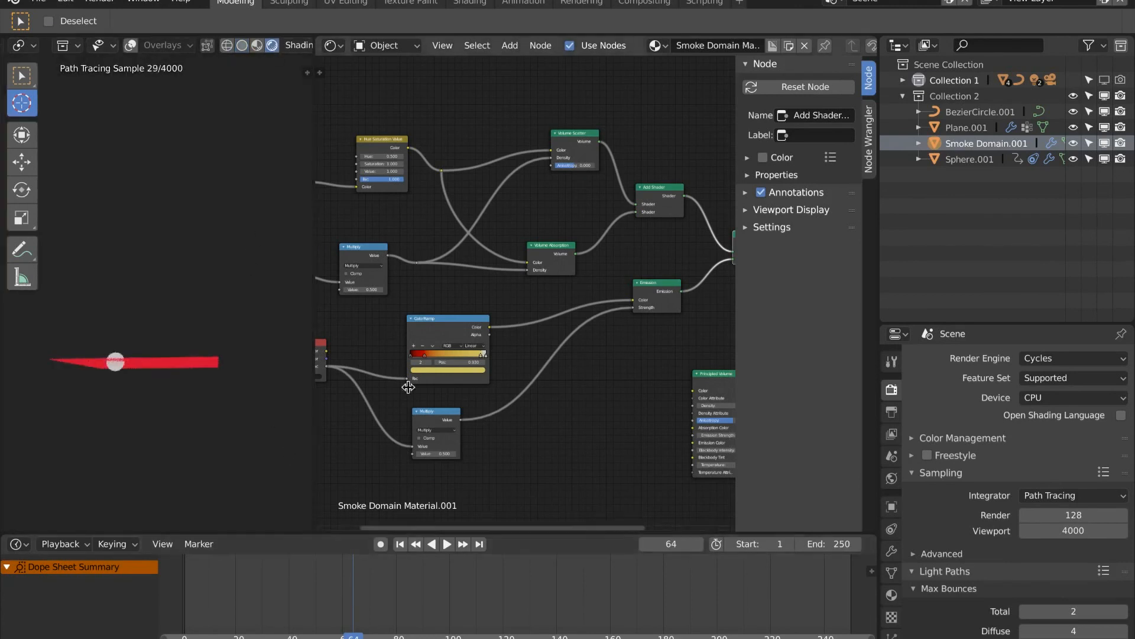
click(242, 45)
click(401, 544)
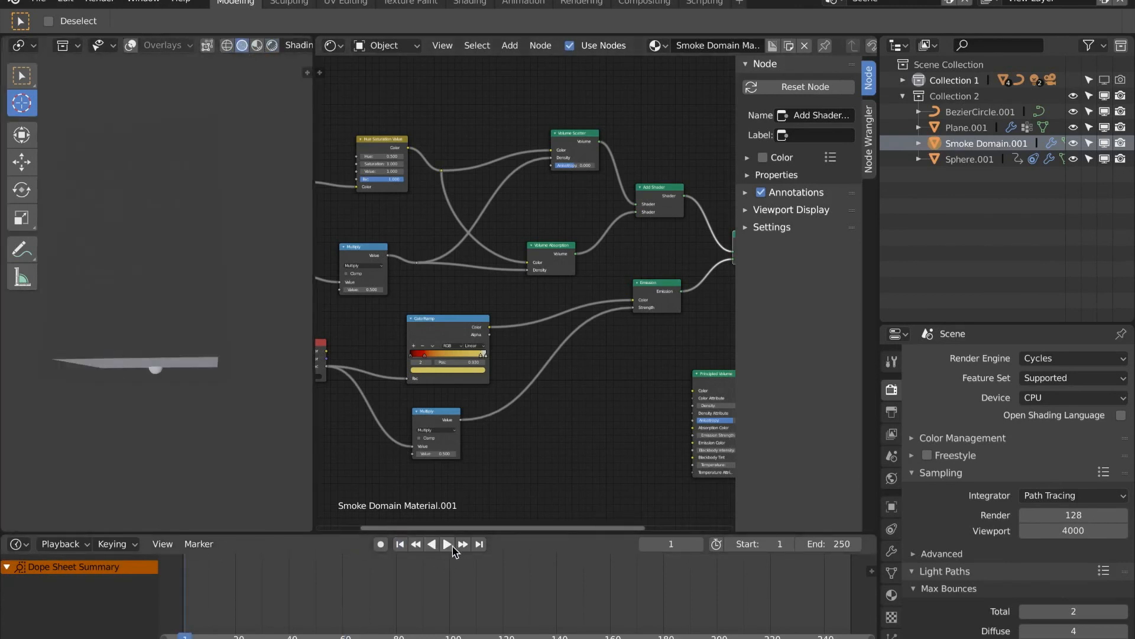
click(447, 543)
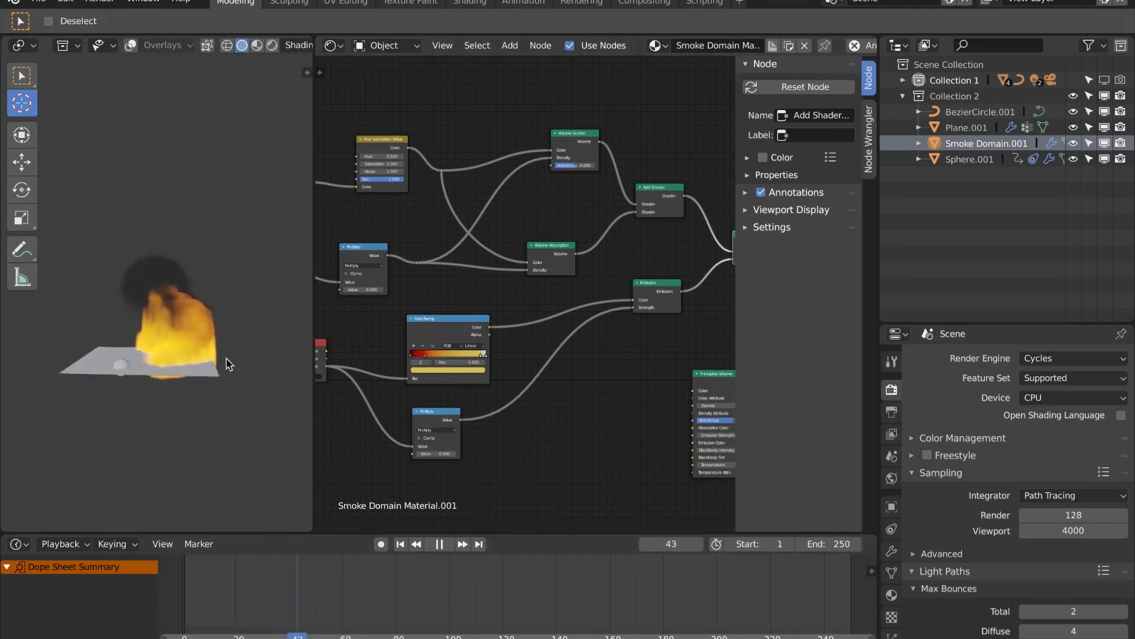
click(439, 543)
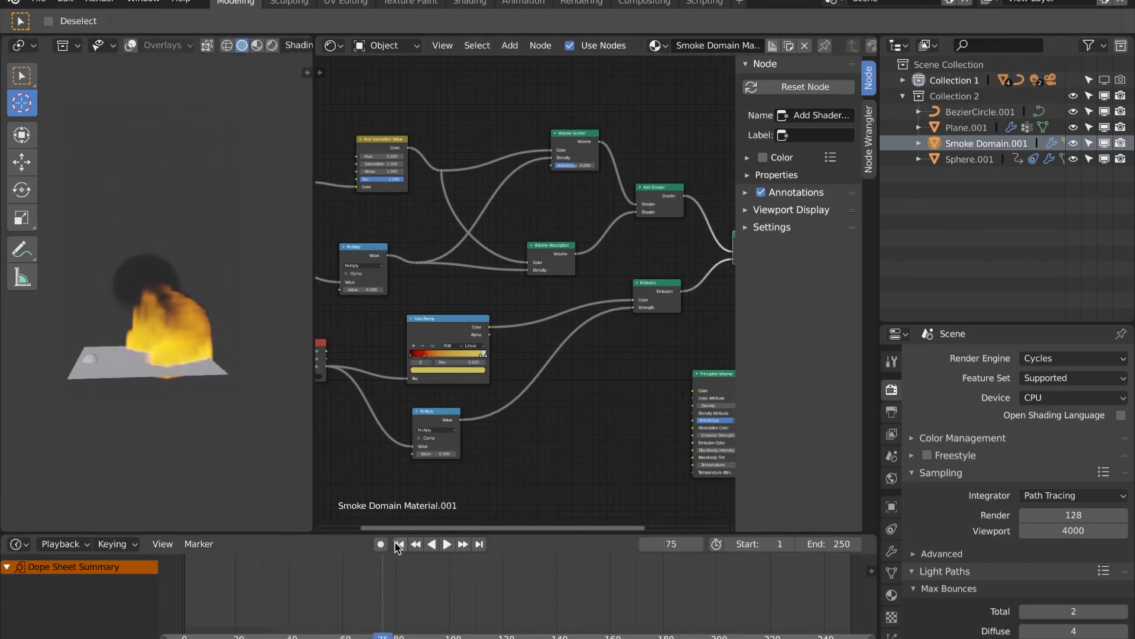
click(401, 543)
click(447, 543)
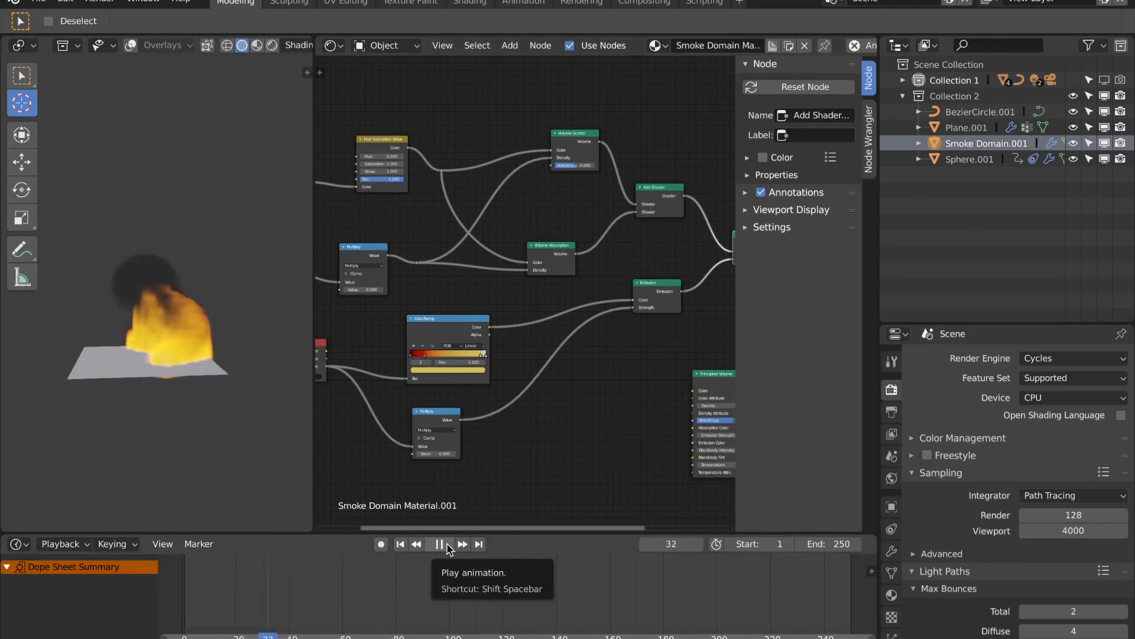
click(447, 544)
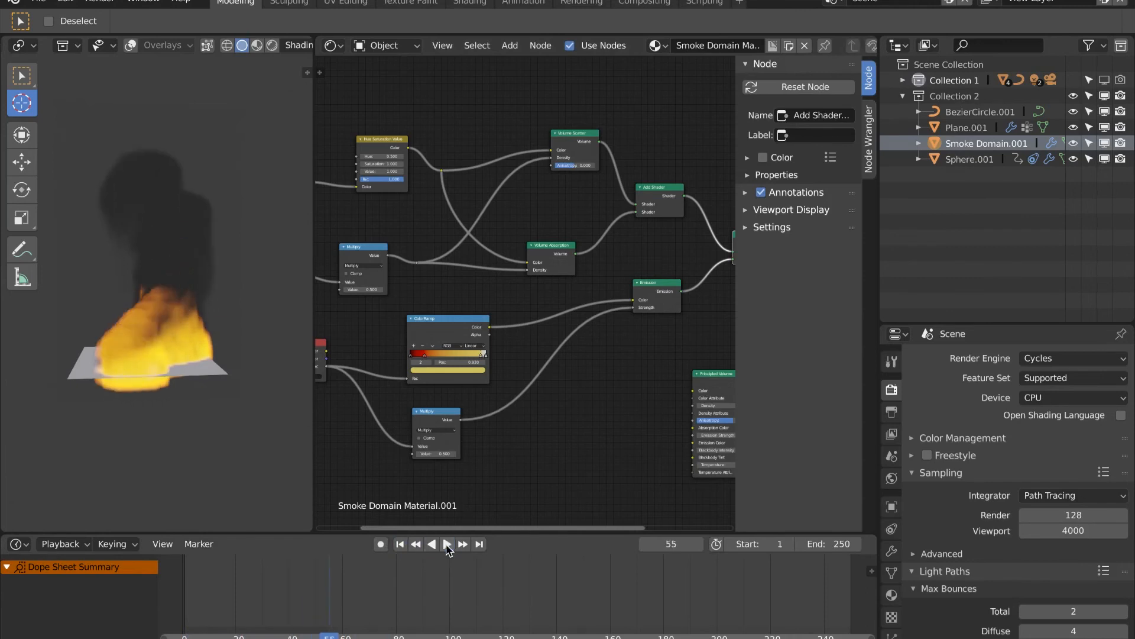
Step: Examine the fire and smoke at frame 55 in rendered viewport shading from a higher angle
click(271, 45)
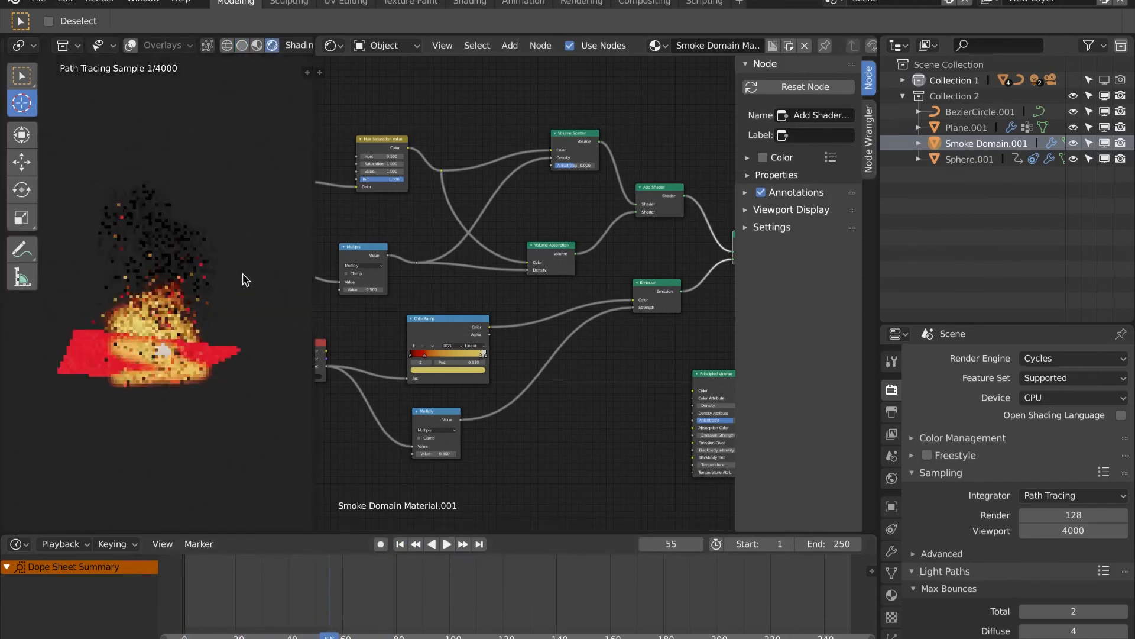
middle_drag(243, 279, 236, 301)
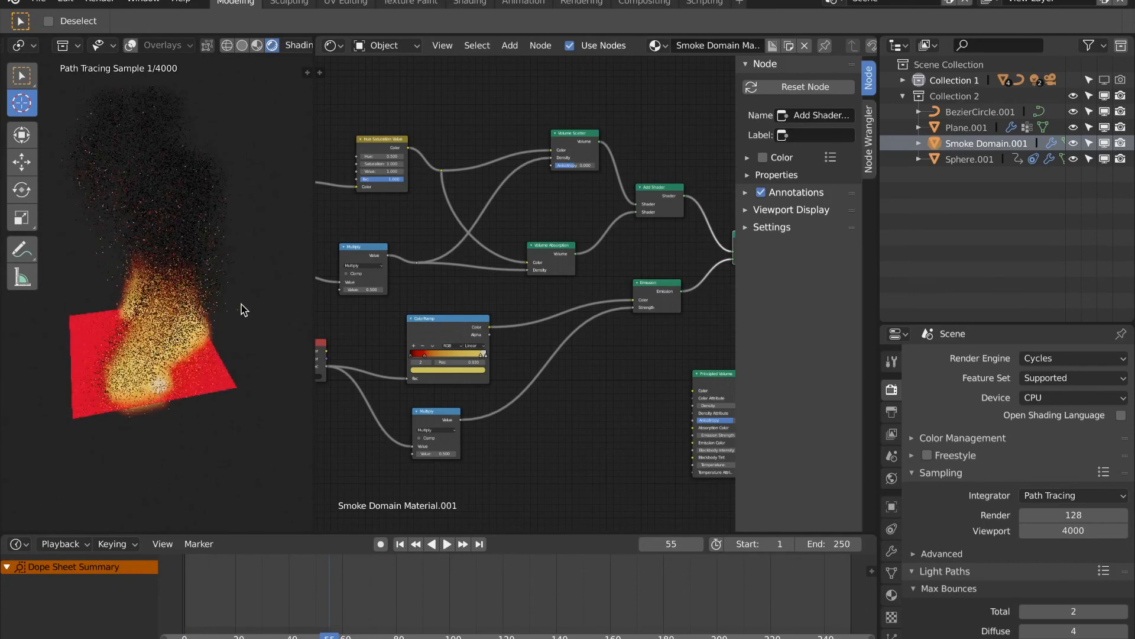
middle_drag(243, 308, 242, 308)
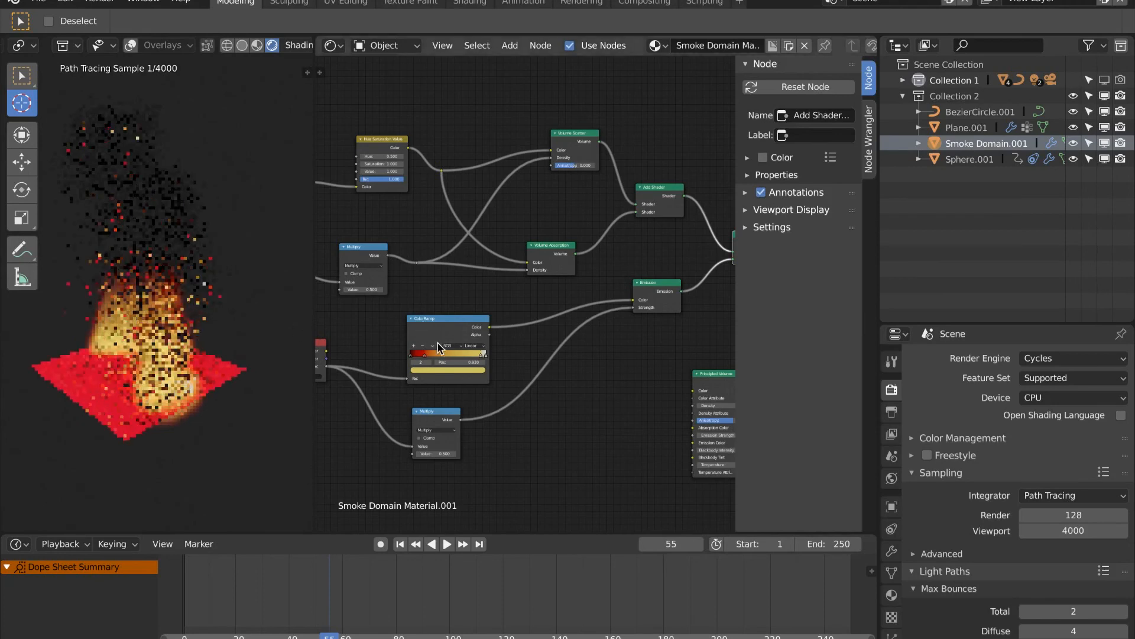
Step: Set the multiplier of the flame's Multiply node to 1.000 to strengthen the emission
scroll(447, 341, down, 2)
scroll(477, 402, up, 2)
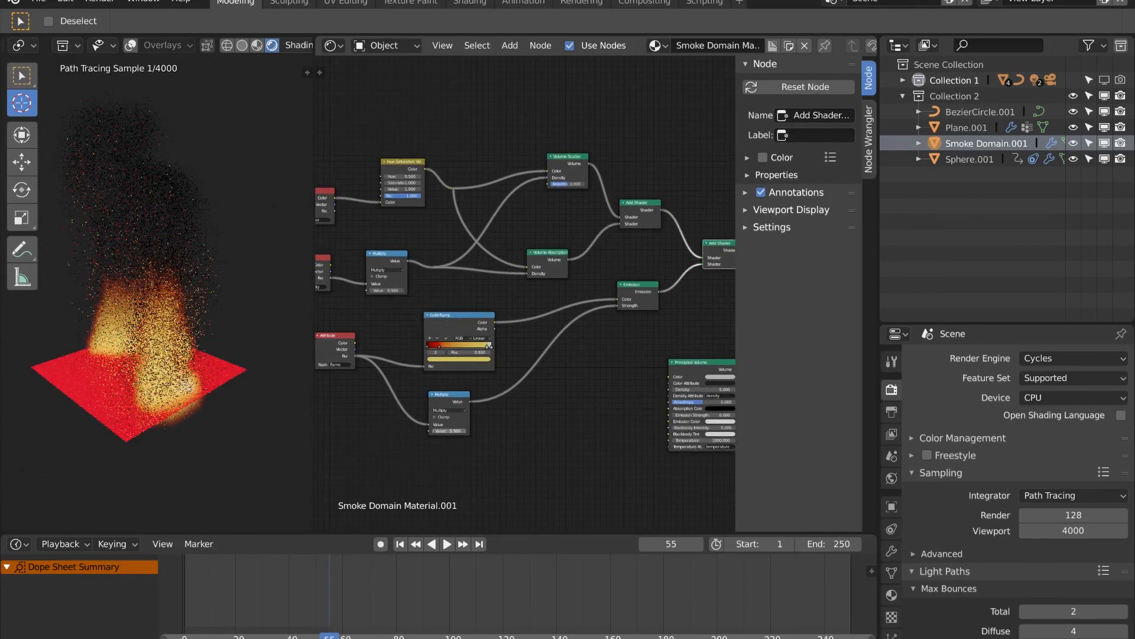
mouse_move(452, 430)
mouse_down()
mouse_move(476, 431)
mouse_move(457, 430)
mouse_up()
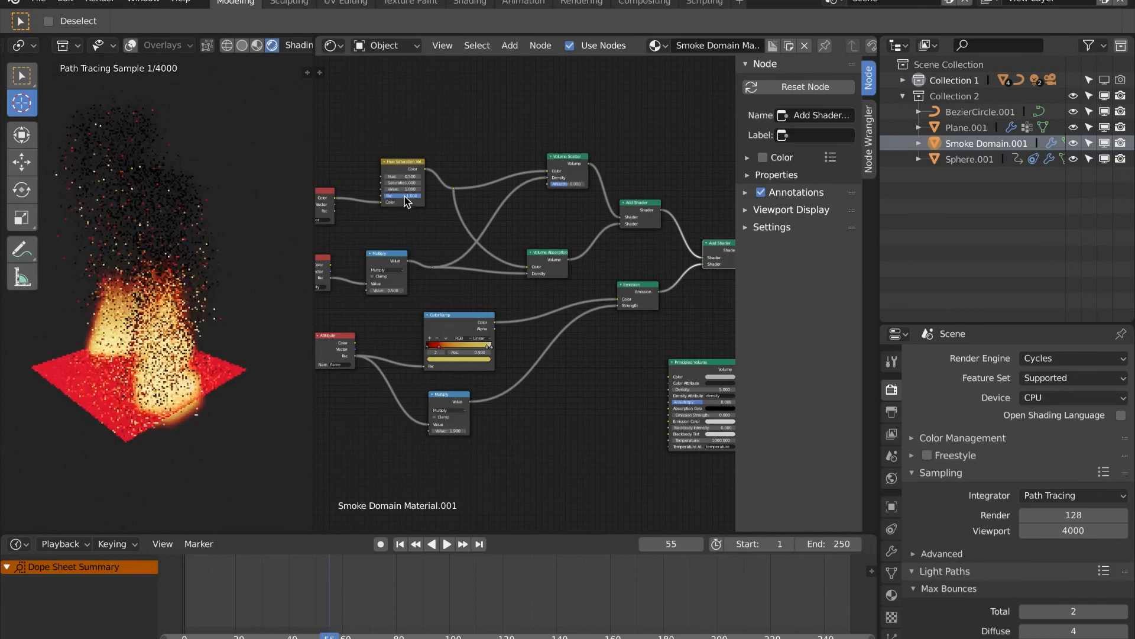
Step: Try Value settings of 10 and 5 on the Hue Saturation Value node to brighten the smoke
drag(407, 201, 408, 201)
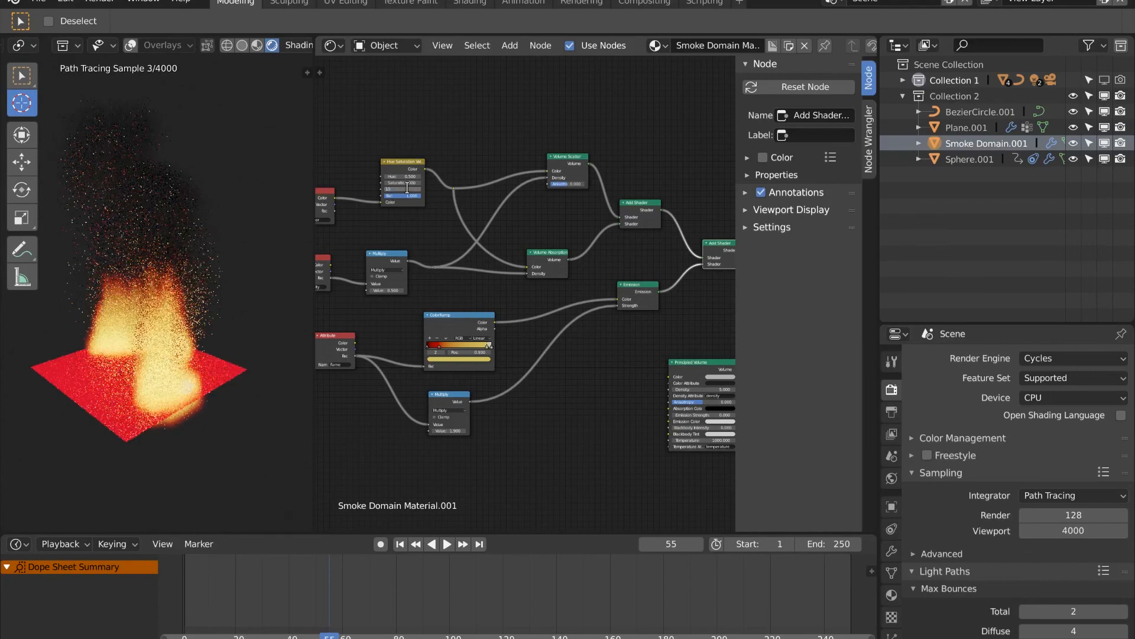
key(Return)
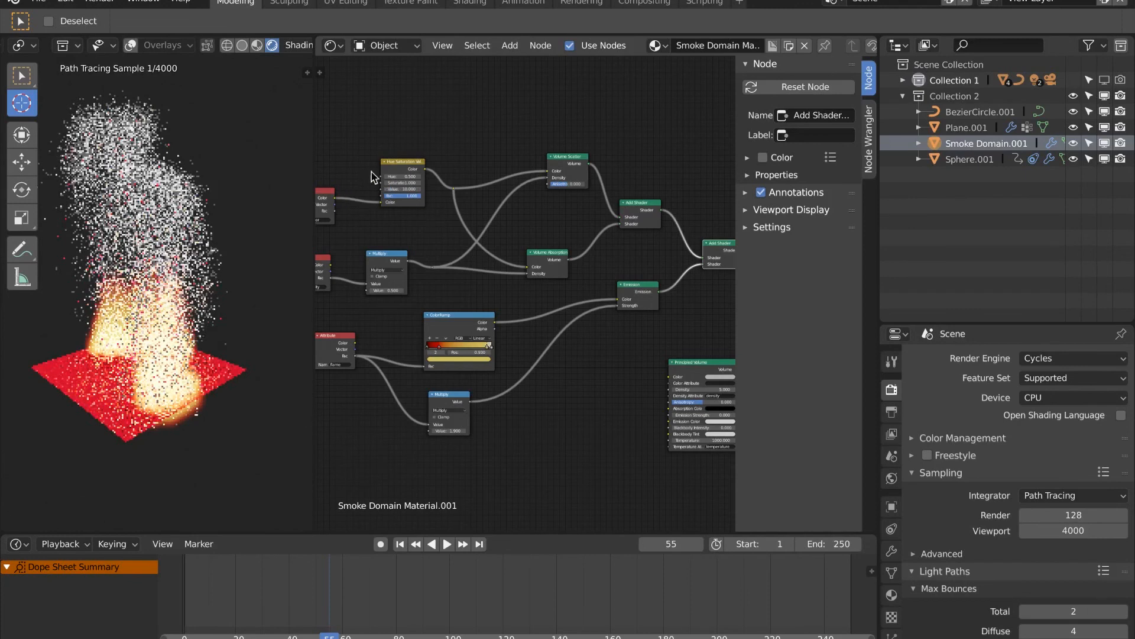
click(413, 189)
text(5)
key(Return)
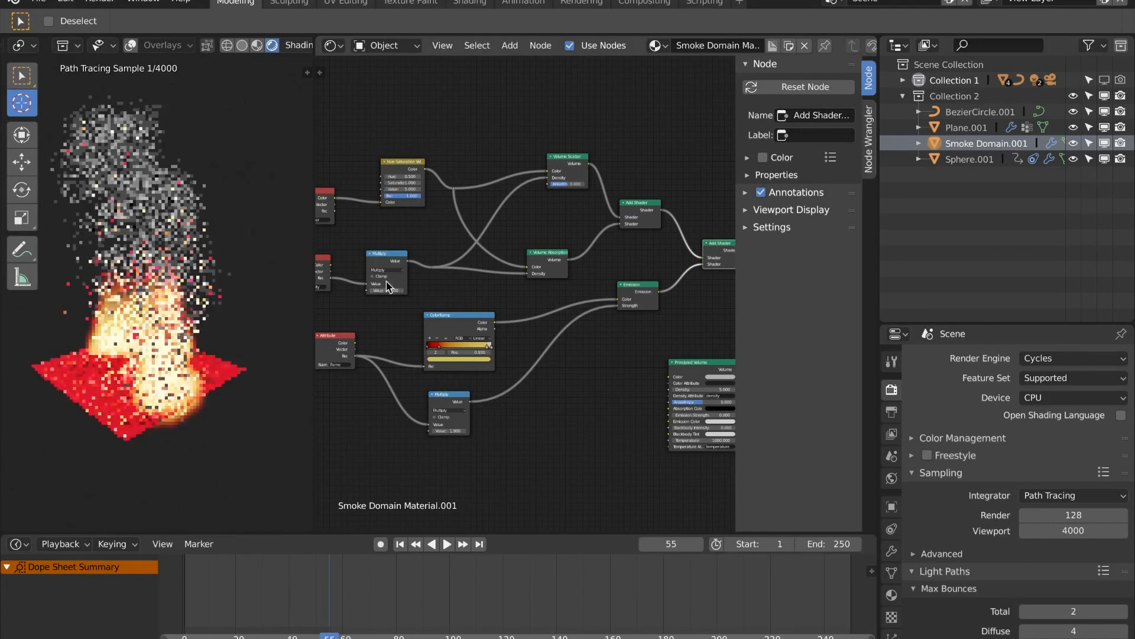
Step: Set the Hue Saturation Value node's Value to 2
click(410, 188)
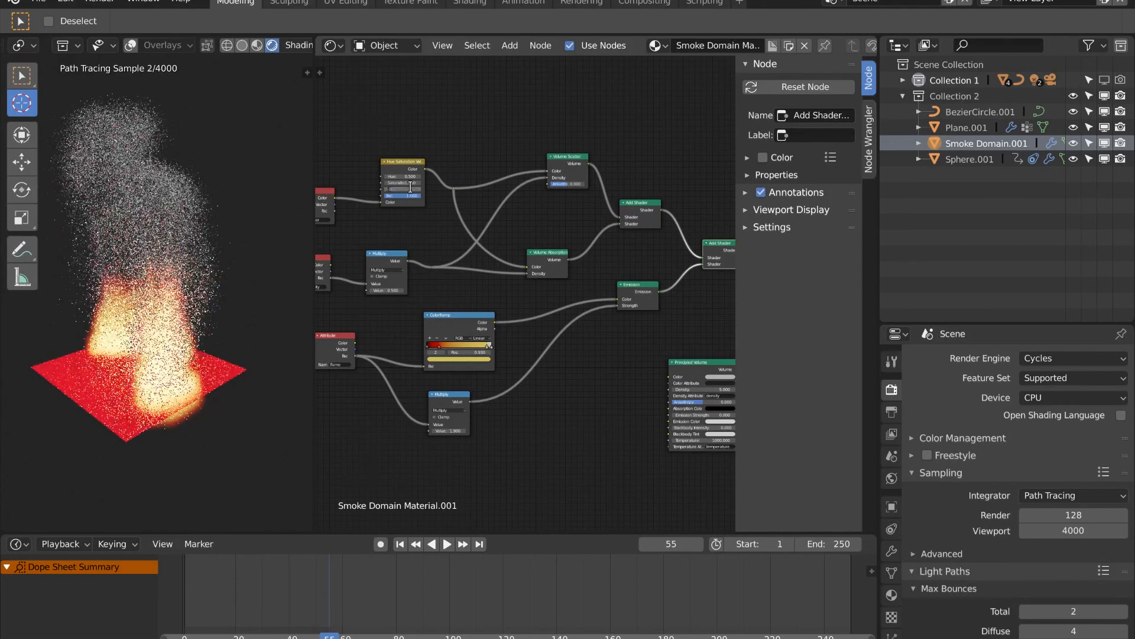
text(2)
key(Return)
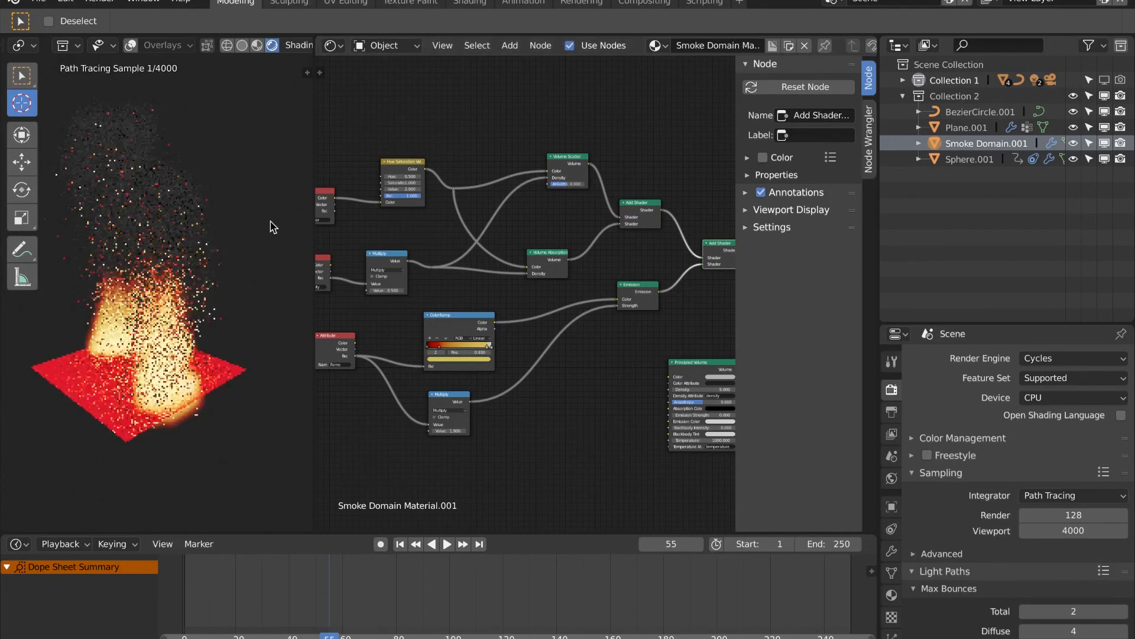
Step: Move the density Multiply node closer to its reroute and switch the viewport to Material Preview shading
drag(394, 263, 408, 287)
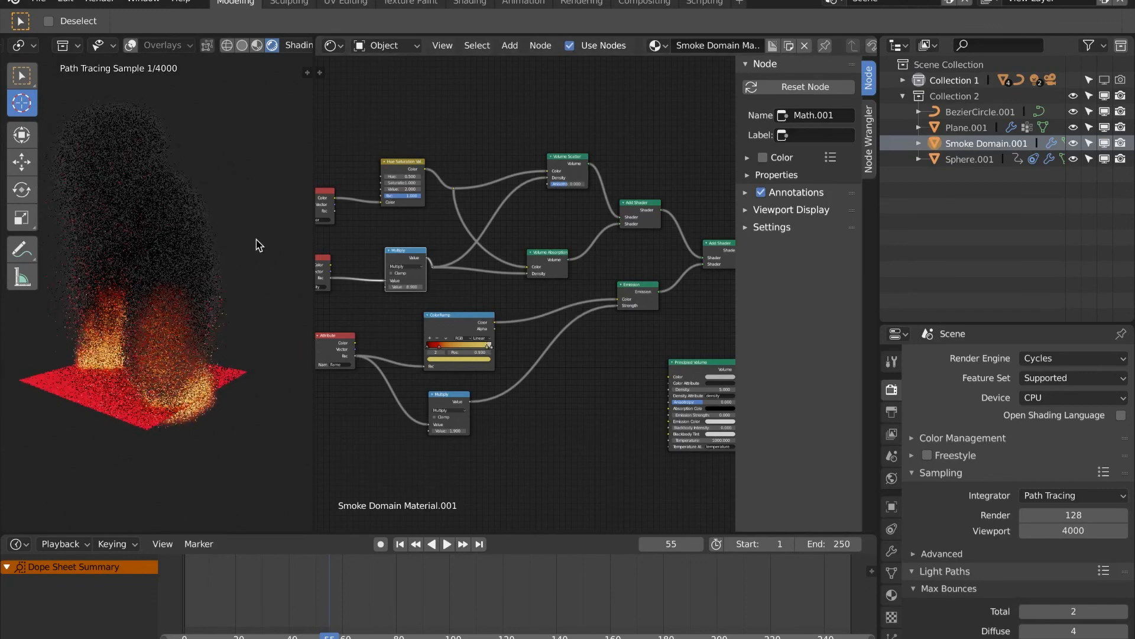
middle_drag(256, 243, 260, 255)
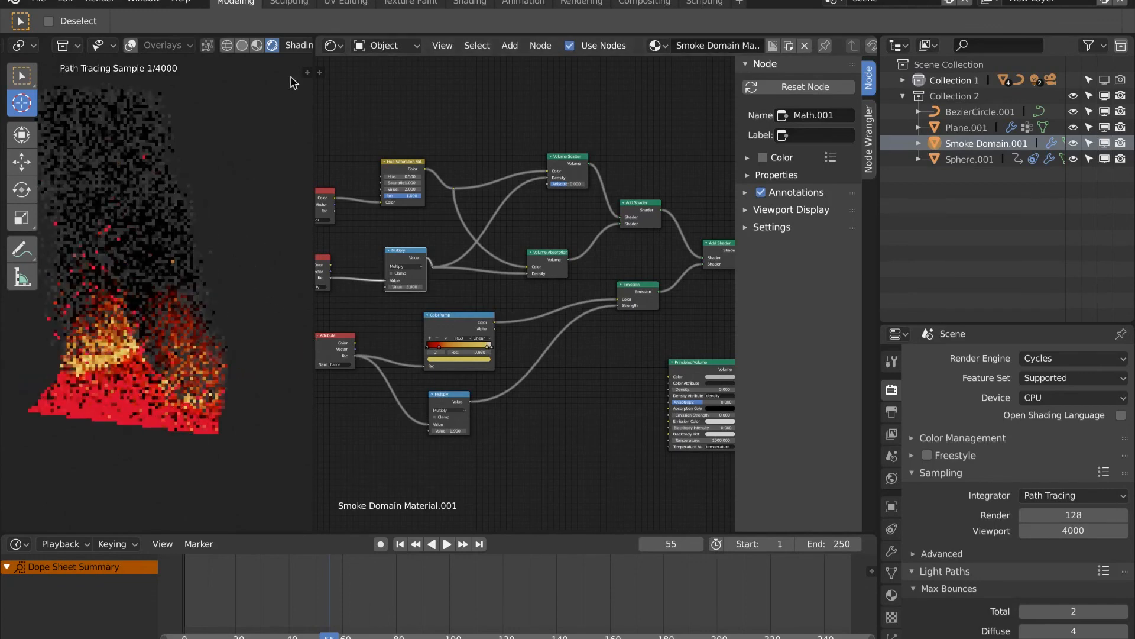
click(256, 47)
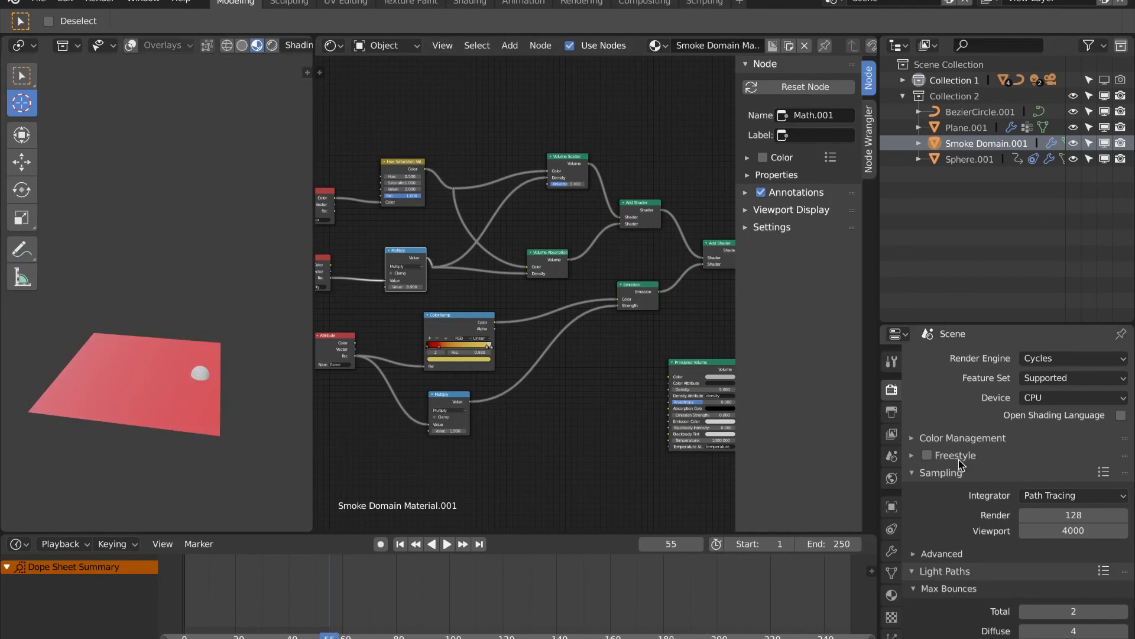
Step: Switch the render engine to Eevee and enable its Volumetric option to view the domain's fire and smoke
click(891, 361)
click(891, 388)
click(1036, 358)
click(1045, 340)
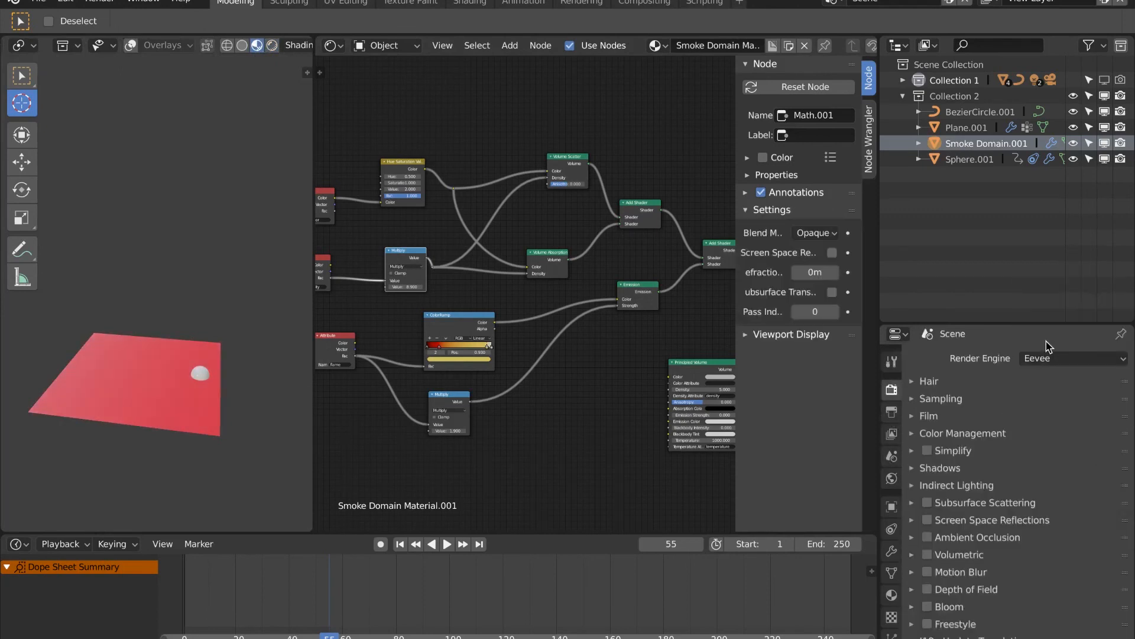
scroll(904, 539, down, 3)
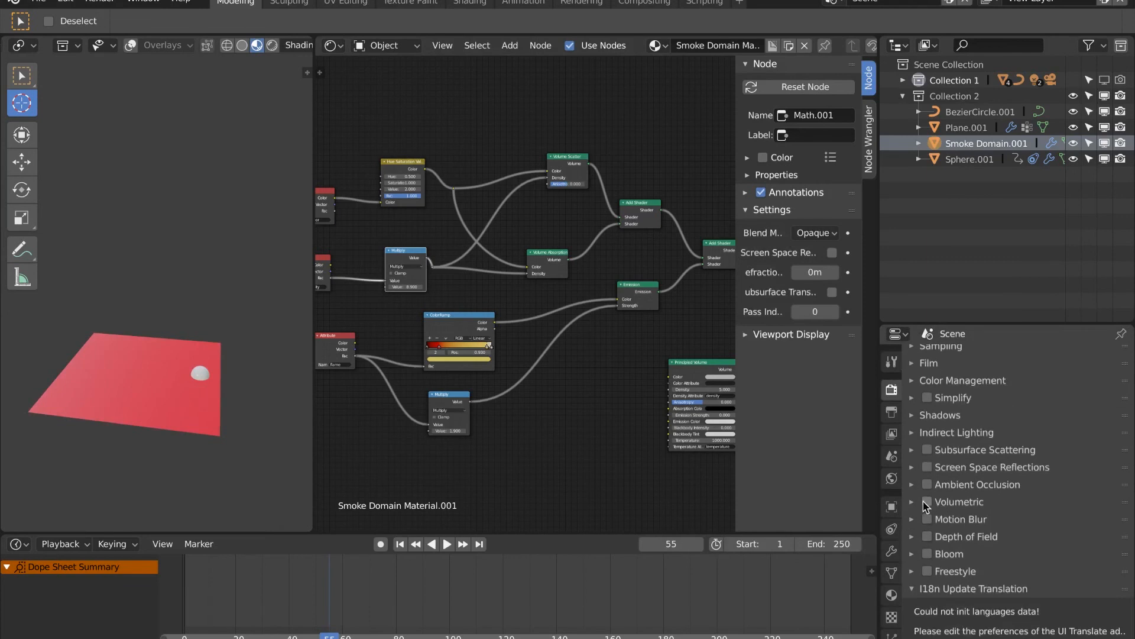
middle_drag(145, 317, 176, 309)
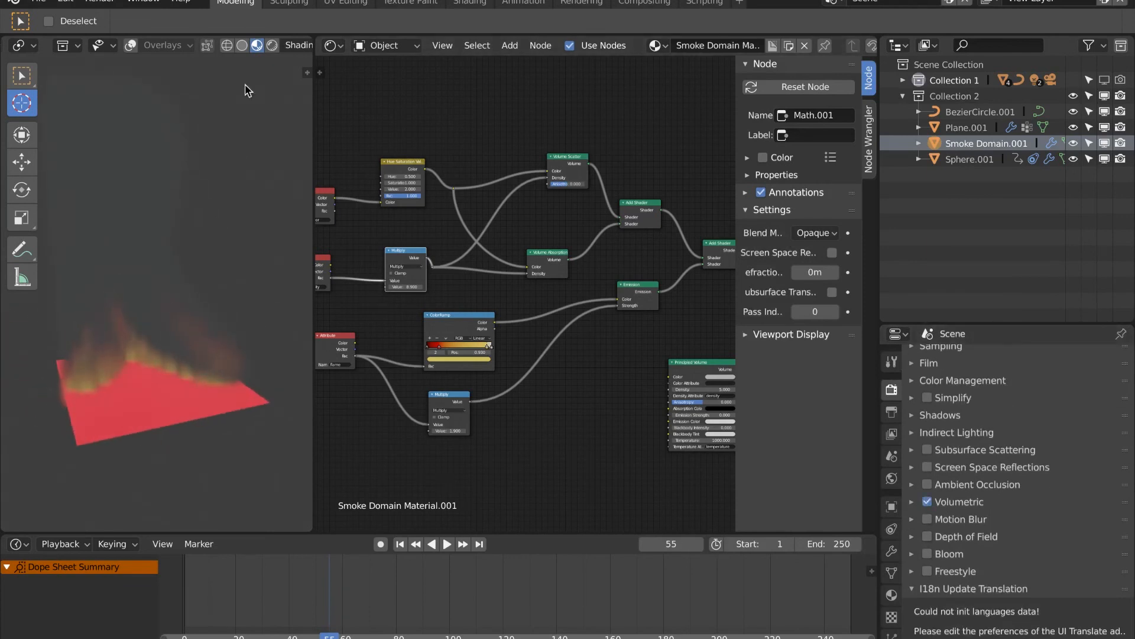
Step: Switch the viewport to Rendered shading and examine the Eevee fire and smoke from different angles
click(272, 46)
middle_drag(251, 267, 228, 254)
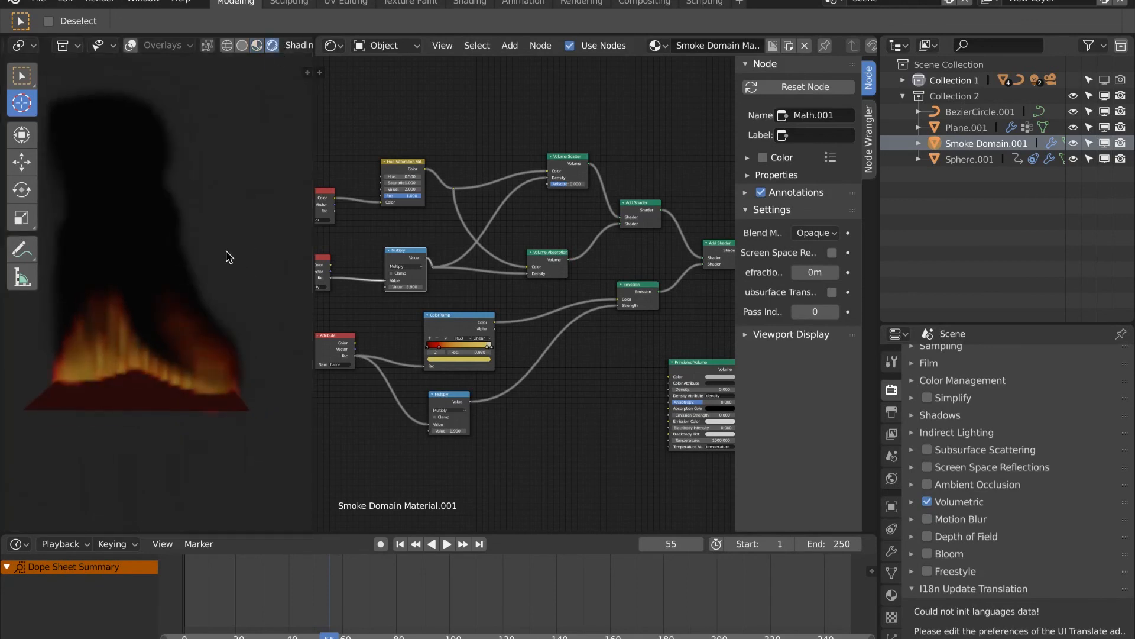
mouse_move(240, 216)
middle_down()
mouse_move(229, 210)
mouse_move(254, 221)
middle_up()
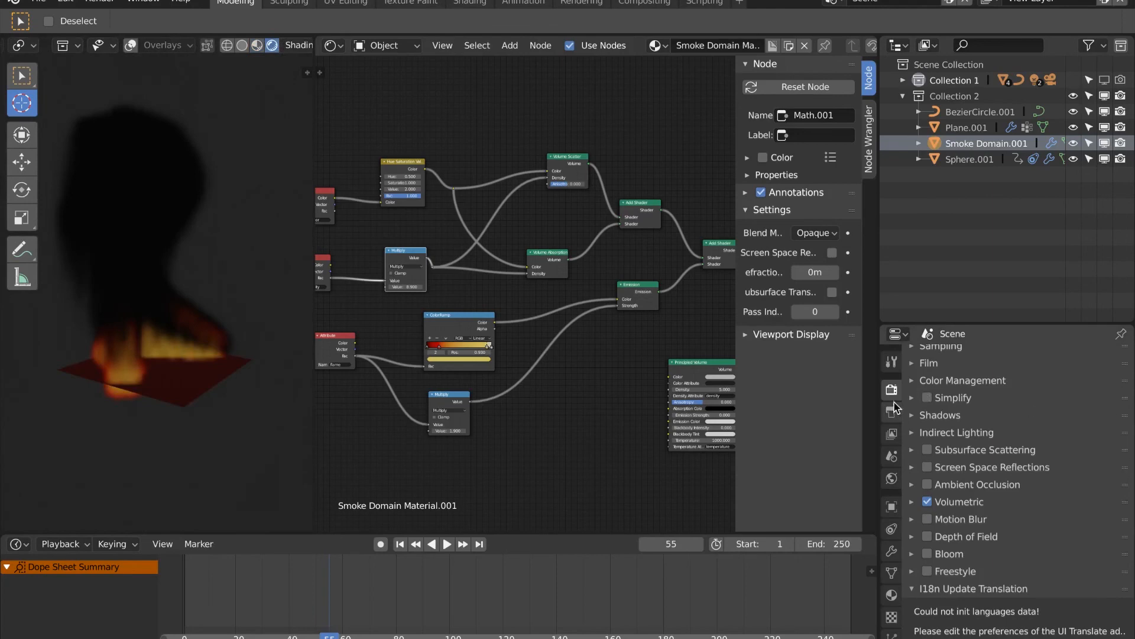
Step: Set the render engine back to Cycles
click(892, 362)
click(892, 390)
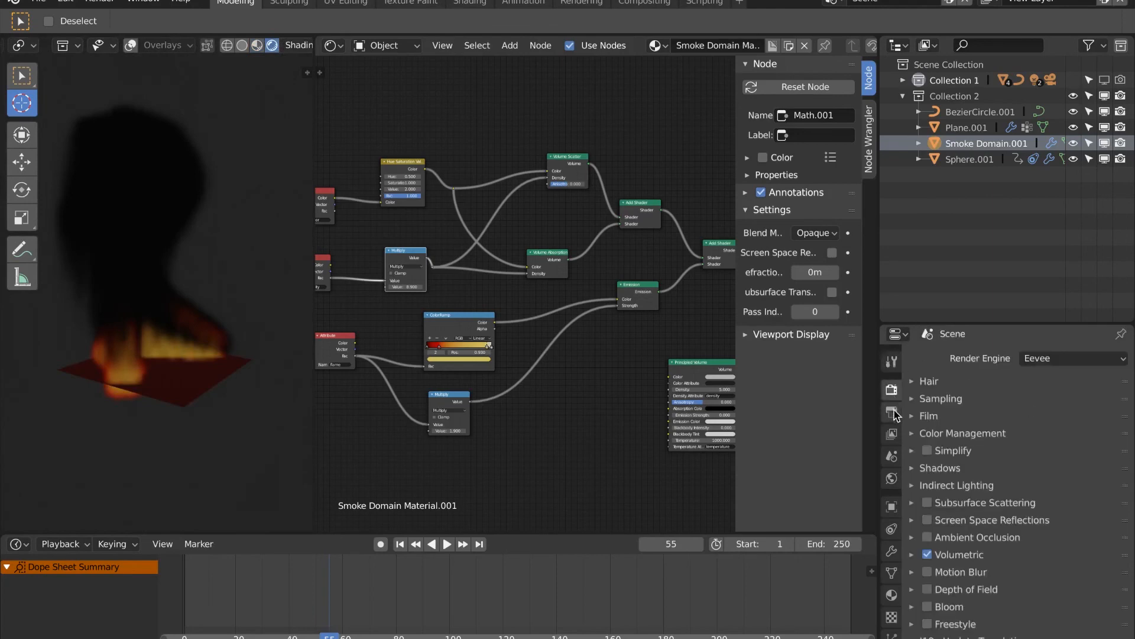
click(1082, 359)
click(1071, 305)
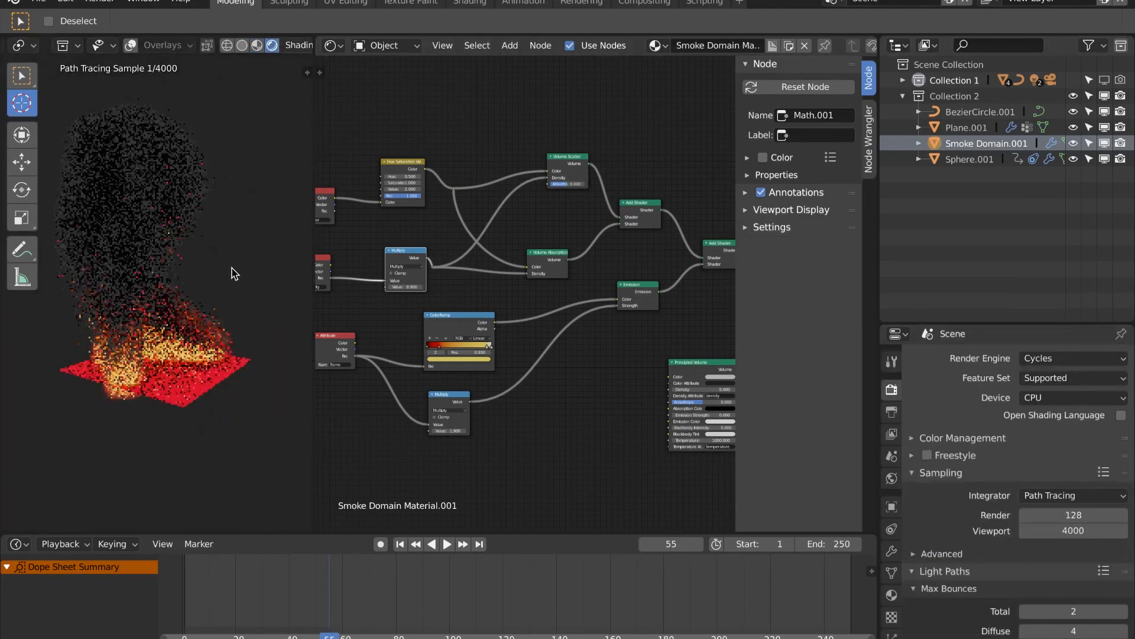
Step: Hide Sphere.001 and Plane.001 in the viewport and return it to Solid shading
click(1074, 158)
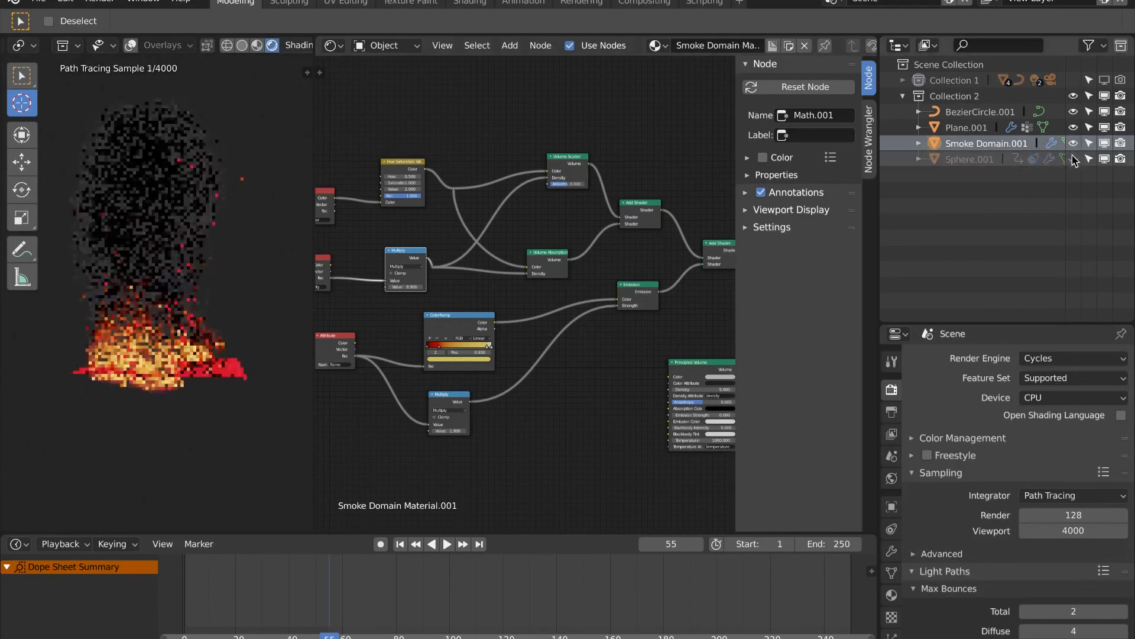
click(1073, 127)
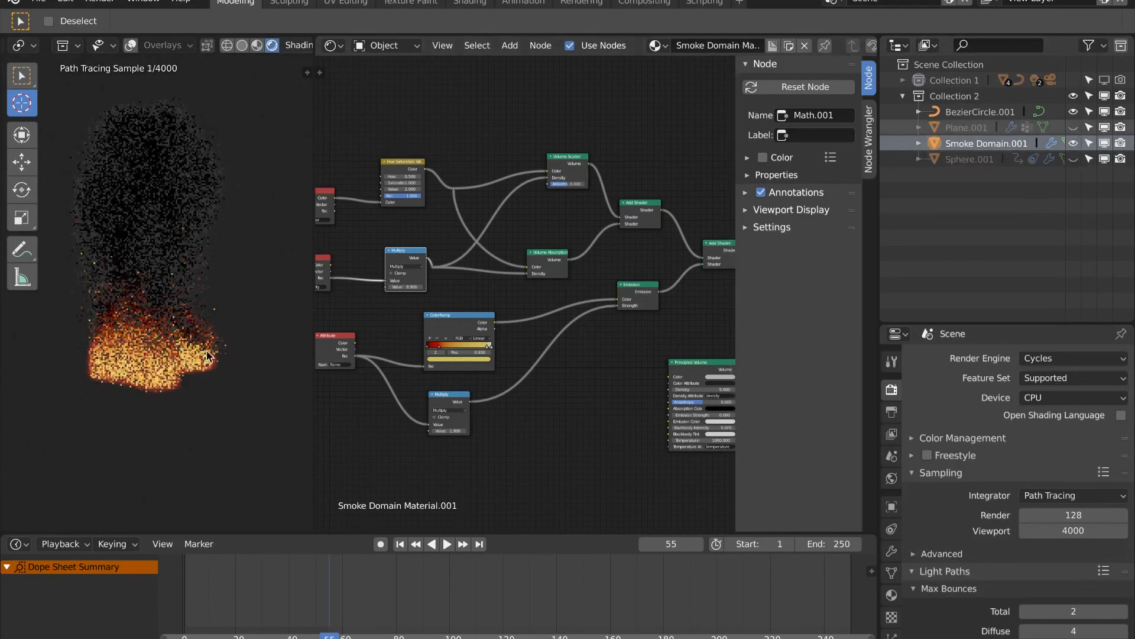
scroll(210, 349, down, 3)
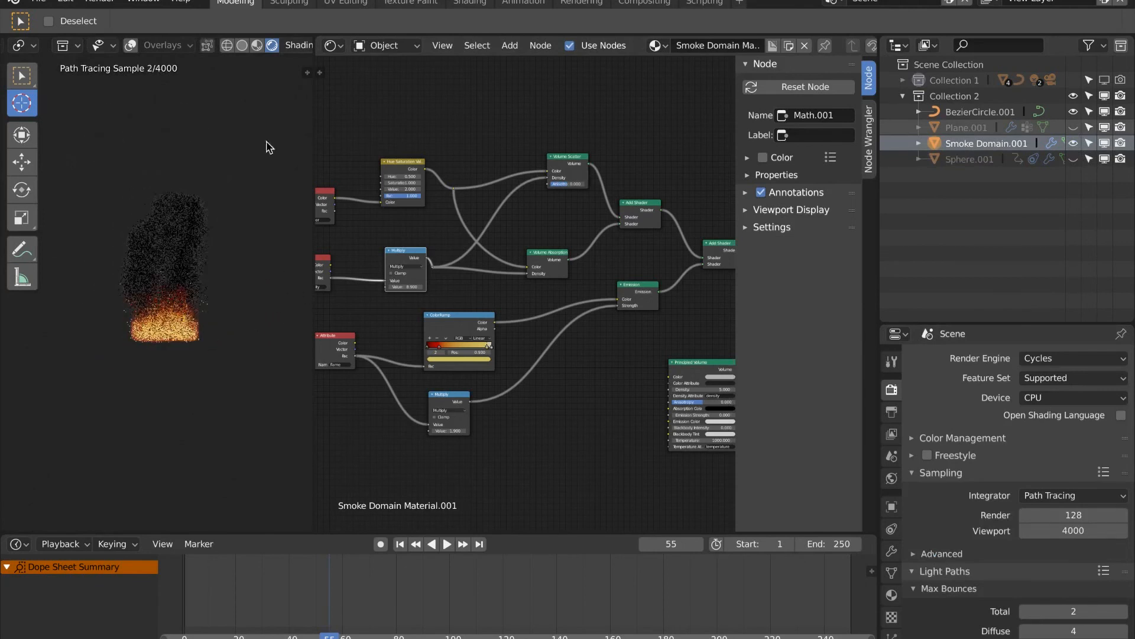
click(242, 47)
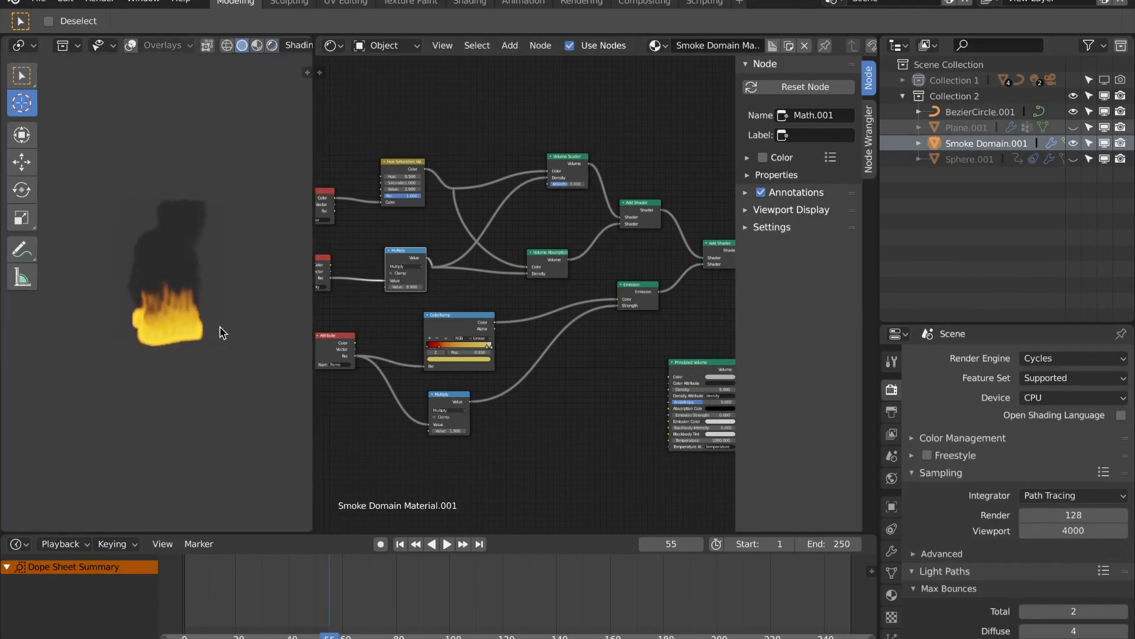
Step: Set the World surface color to black
click(892, 479)
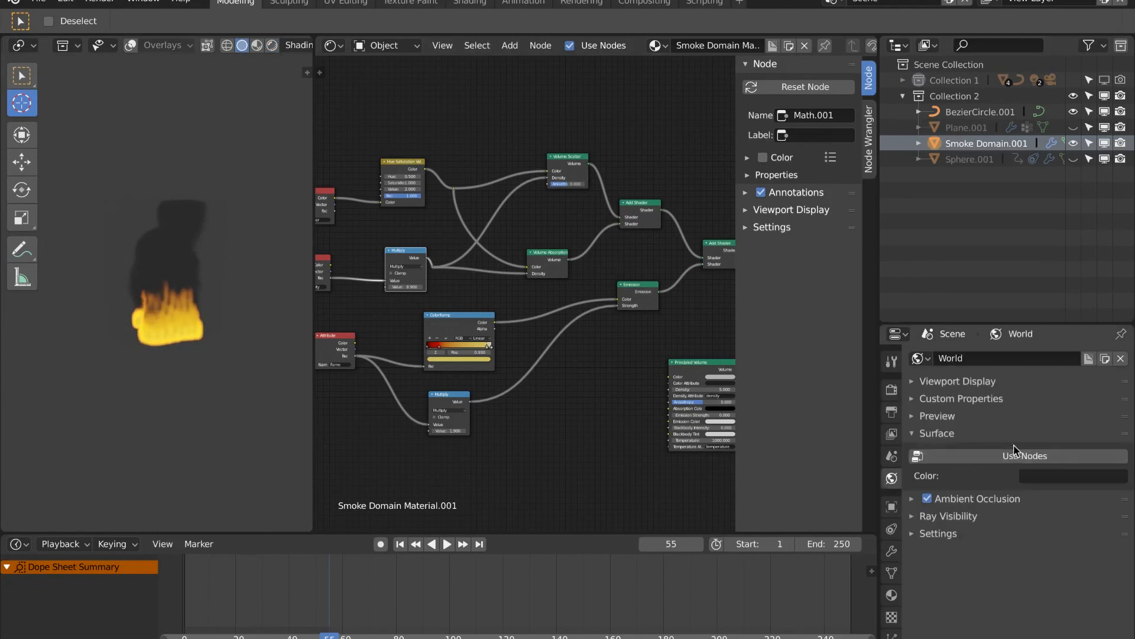
click(1057, 477)
drag(1120, 370, 1116, 381)
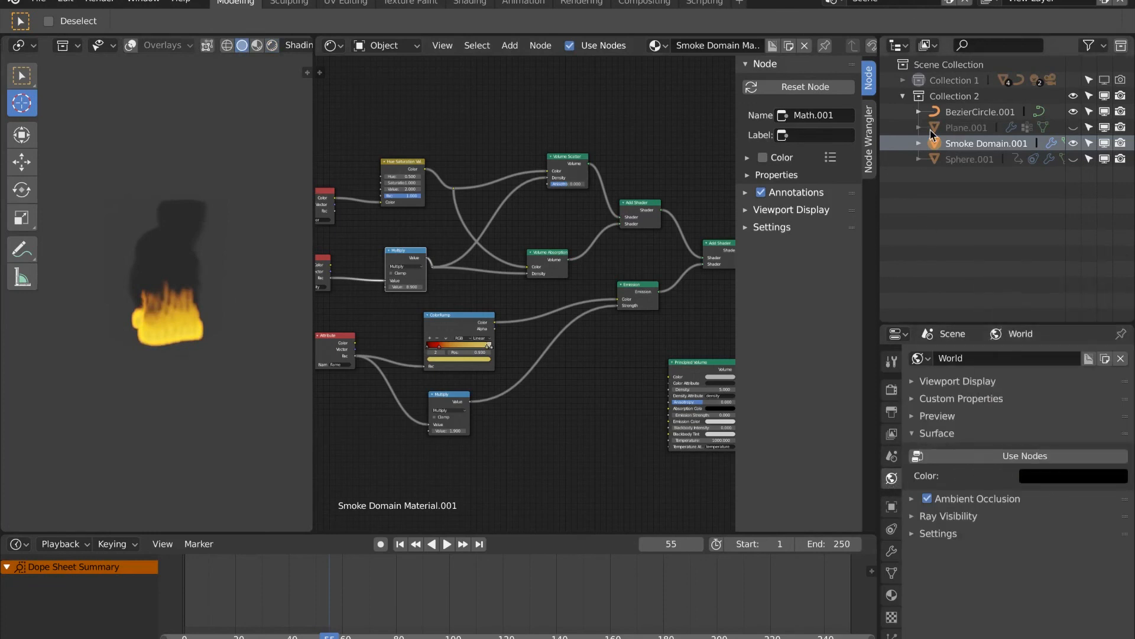
Step: Widen the 3D viewport into the node editor's space and frame the fire and smoke from another angle
scroll(170, 276, up, 2)
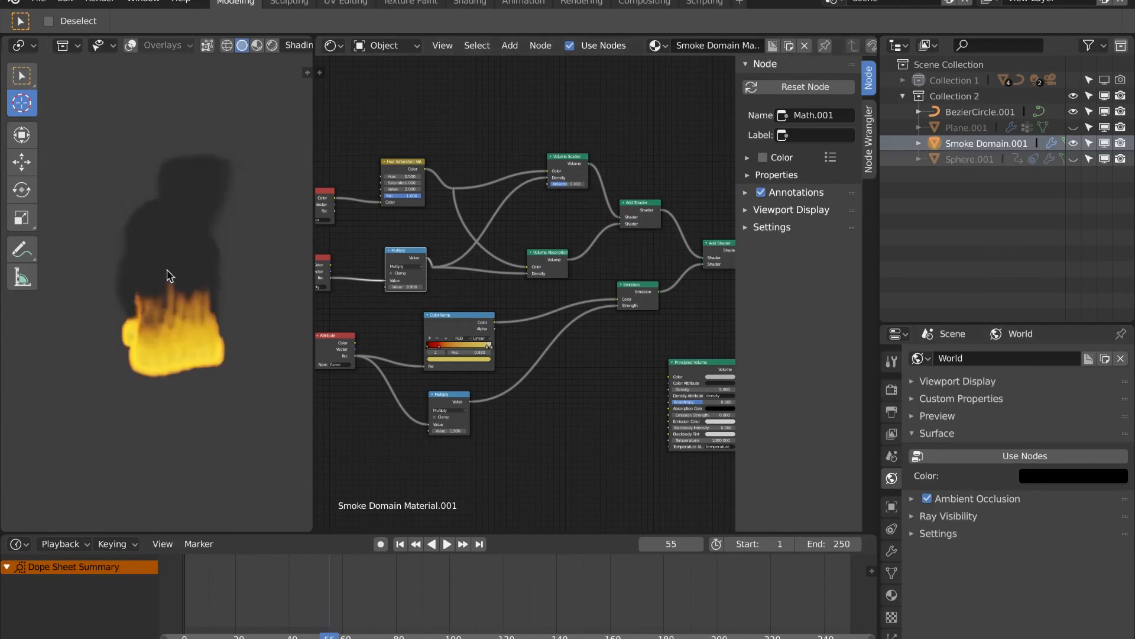
drag(314, 104, 490, 160)
scroll(341, 284, down, 2)
middle_drag(341, 284, 300, 327)
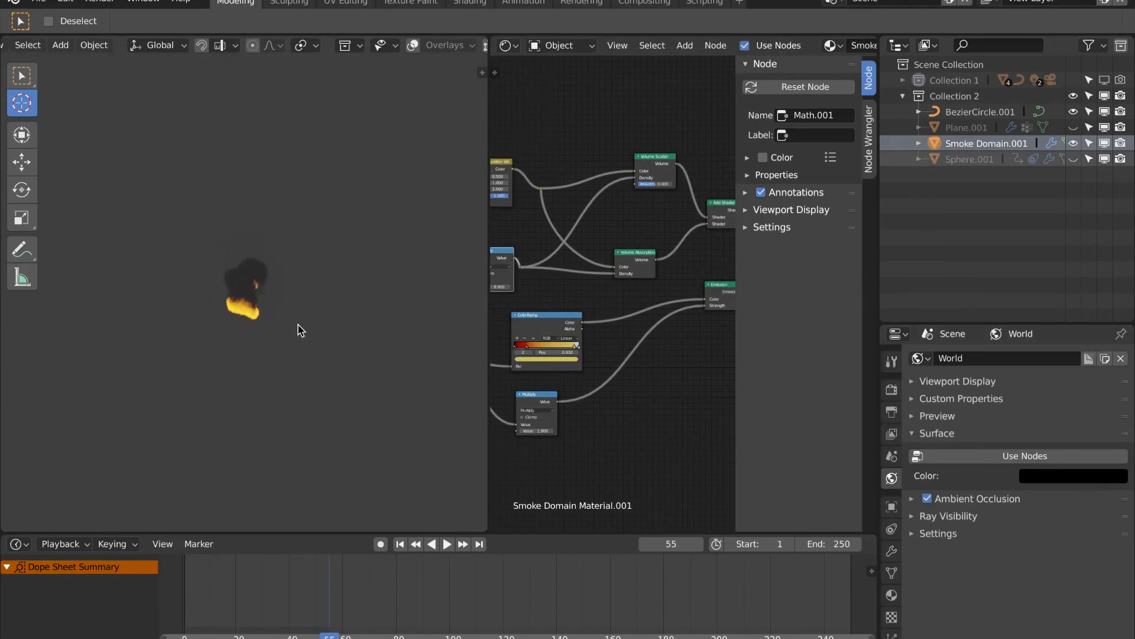
scroll(618, 290, down, 1)
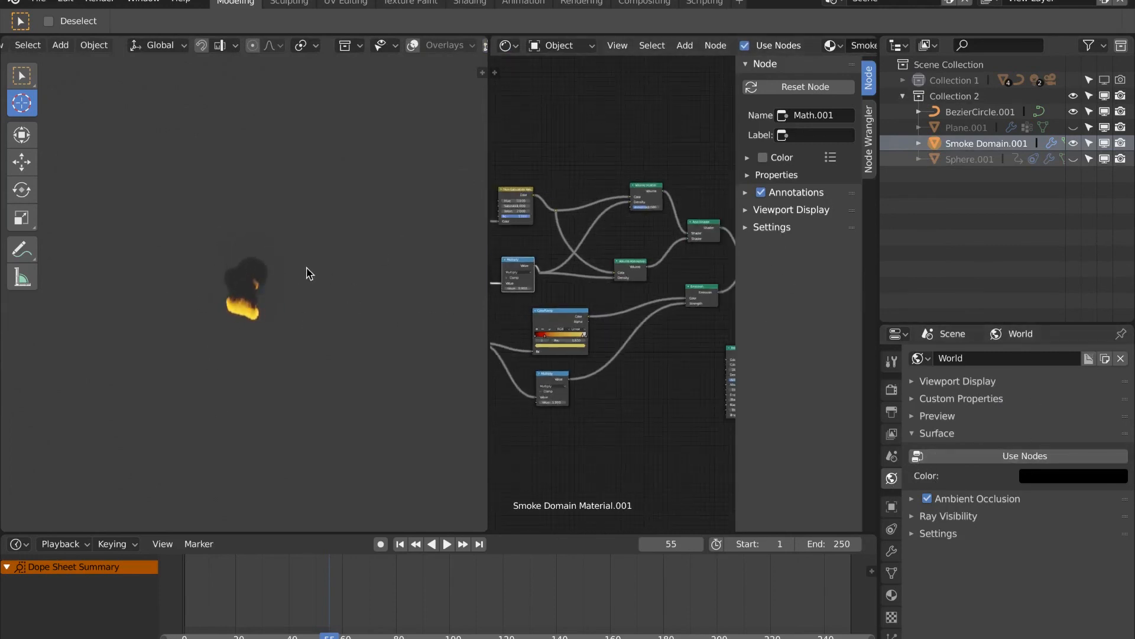
scroll(319, 263, up, 4)
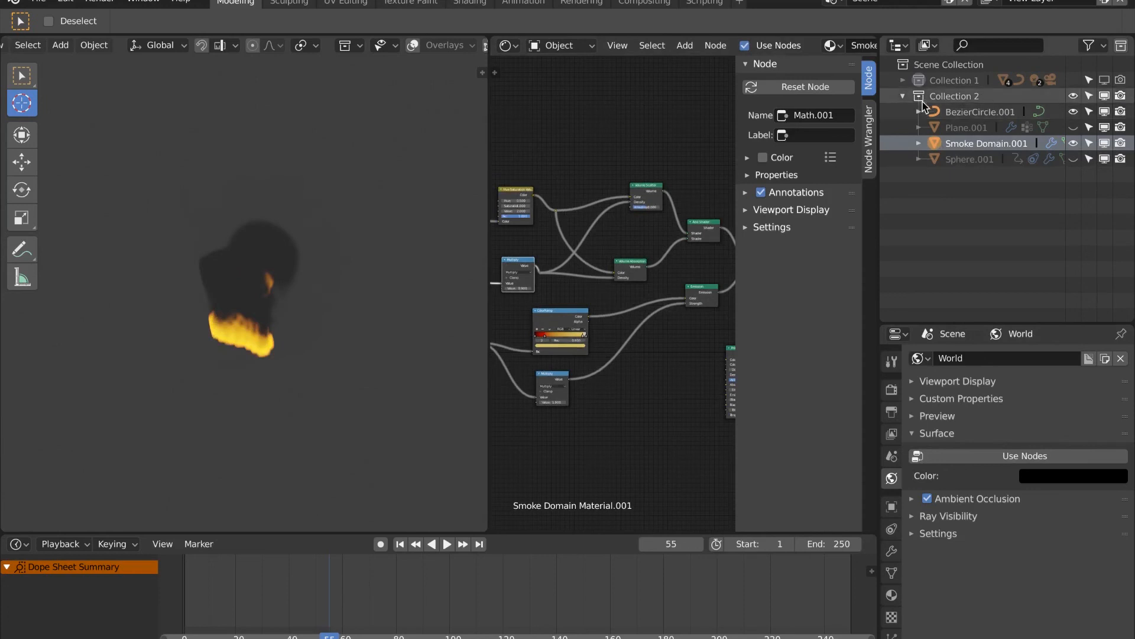
Step: Collapse and hide Collection 2, and enable Collection 1 in the viewport
click(904, 96)
click(1073, 96)
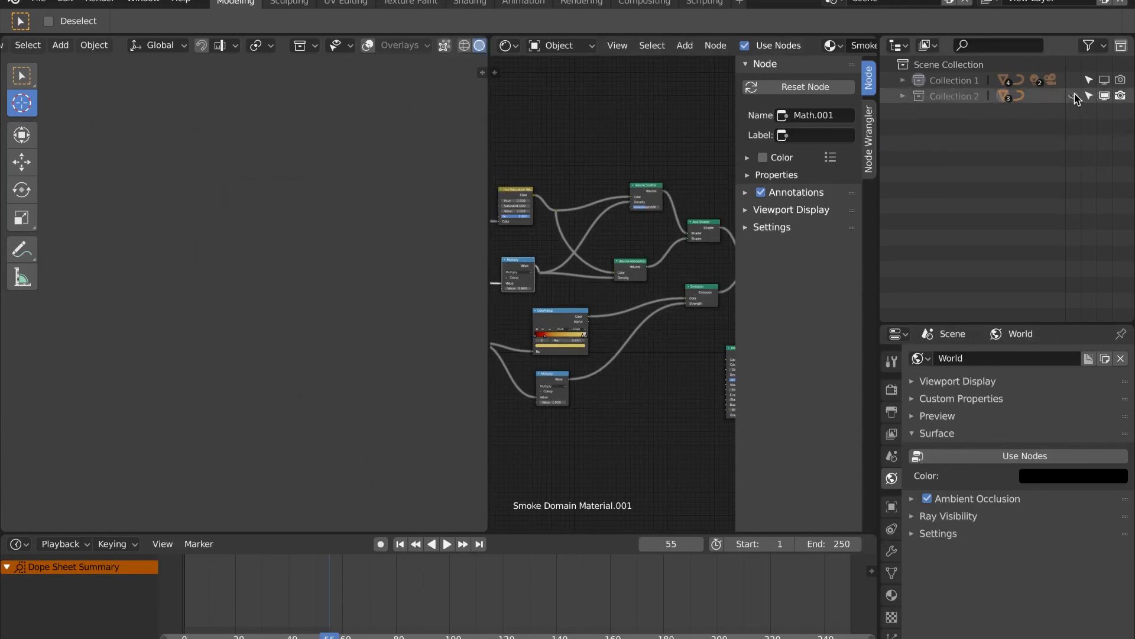
click(1105, 81)
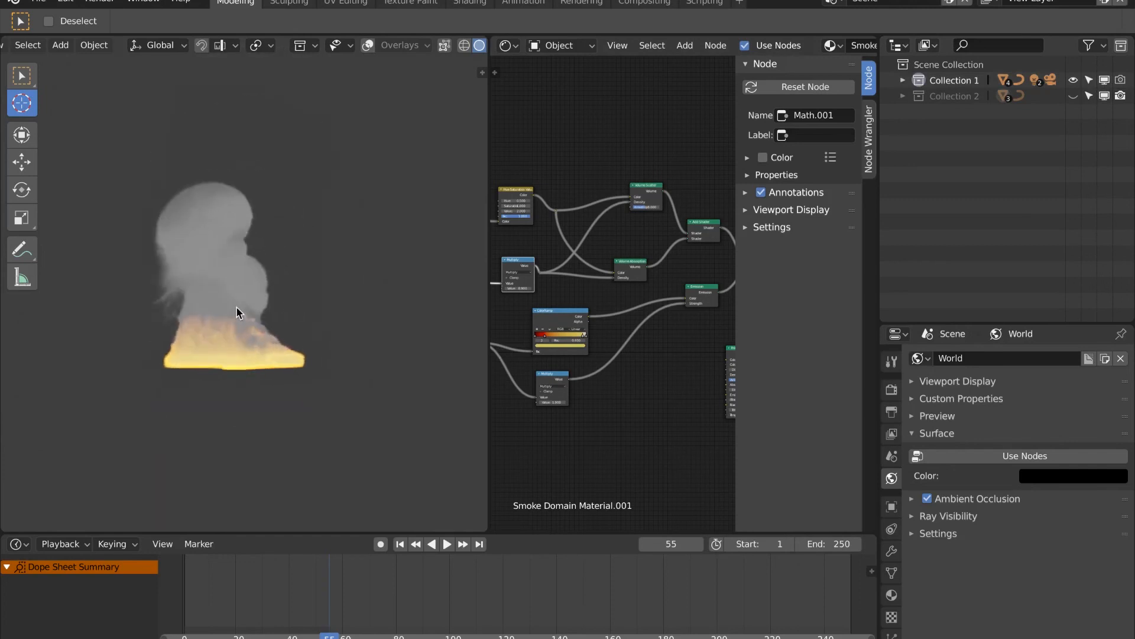
Step: Play the simulation from frame 1, switch the viewport to Rendered shading and stop playback at frame 180
click(402, 544)
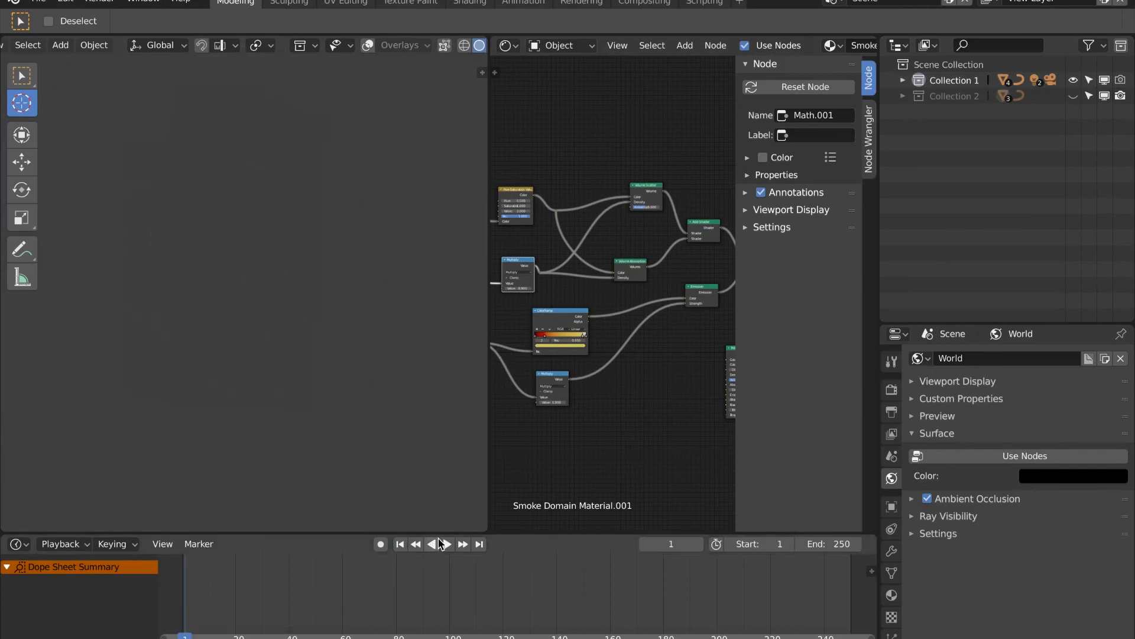
click(447, 544)
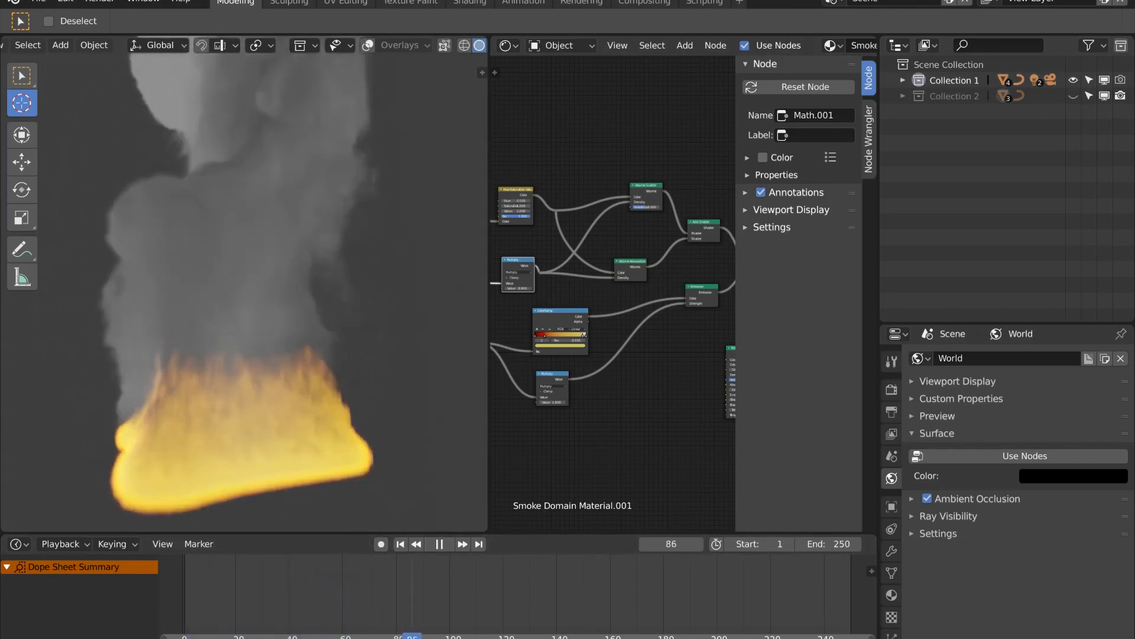
scroll(414, 45, down, 3)
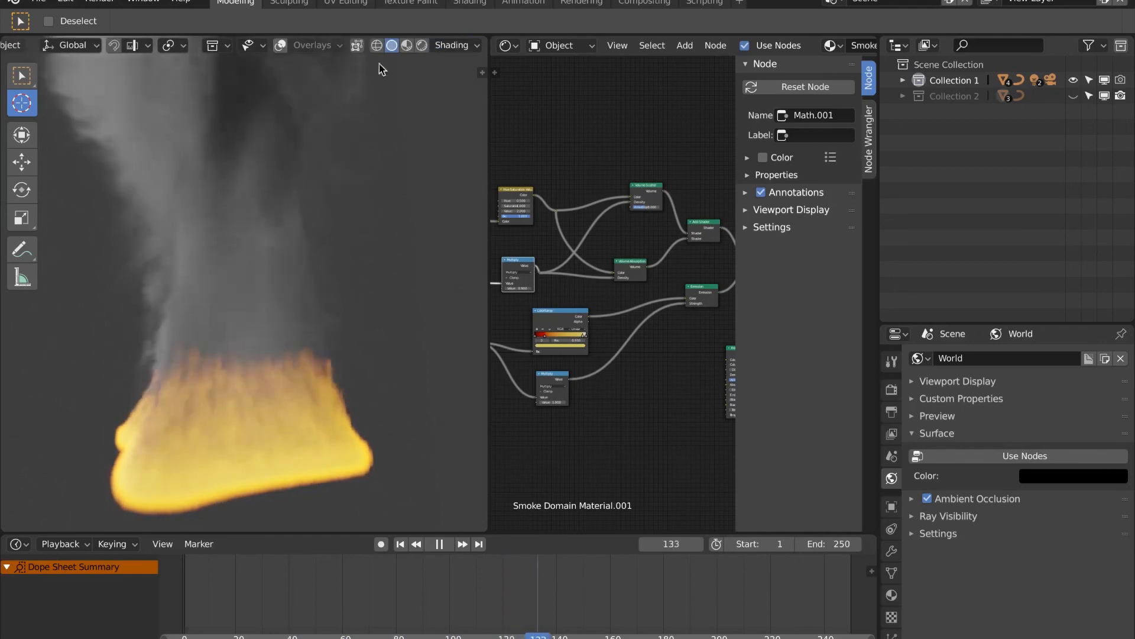
click(422, 45)
click(441, 542)
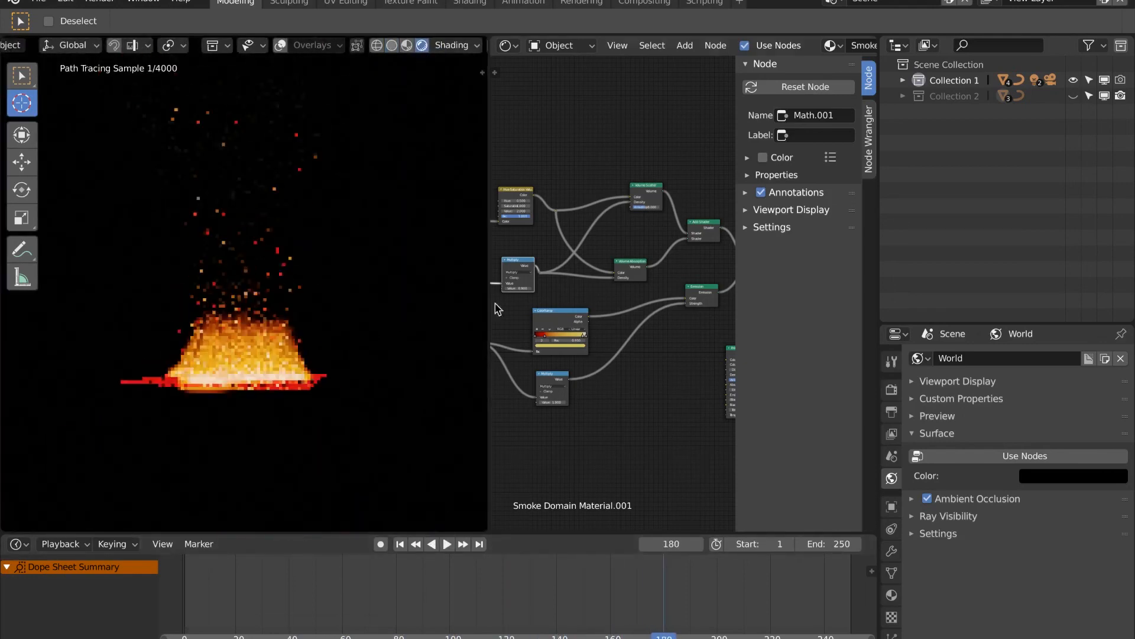
Step: Brighten the World surface color to a dark grey and view the rendered fire from a higher angle
click(1079, 477)
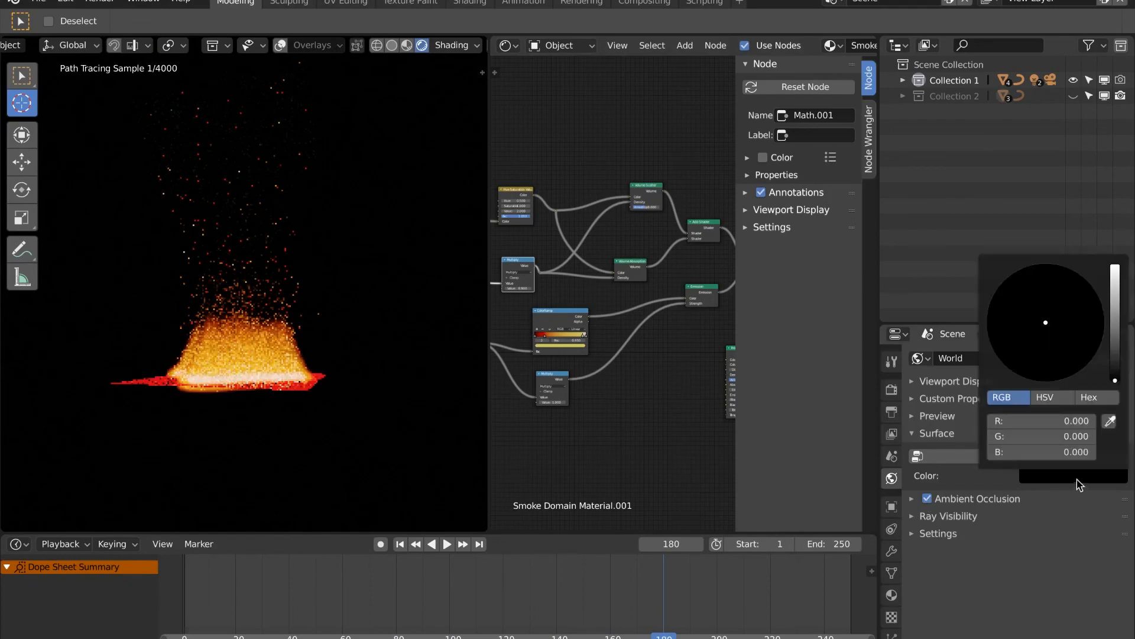
mouse_move(1111, 363)
mouse_down()
mouse_move(1114, 337)
mouse_move(1113, 353)
mouse_up()
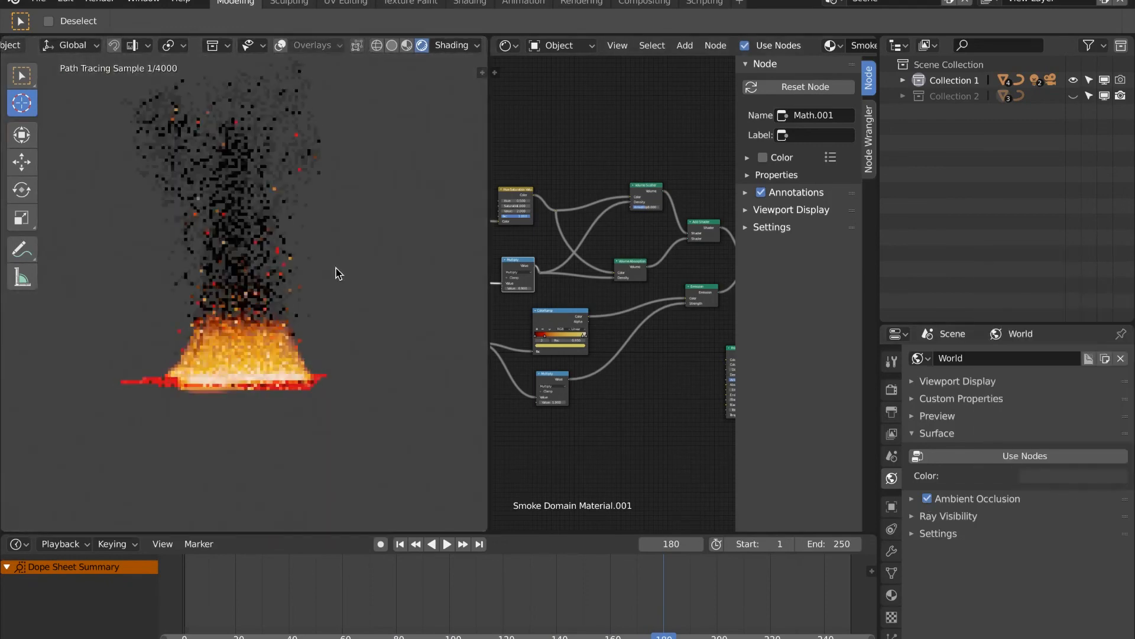
middle_drag(349, 279, 291, 286)
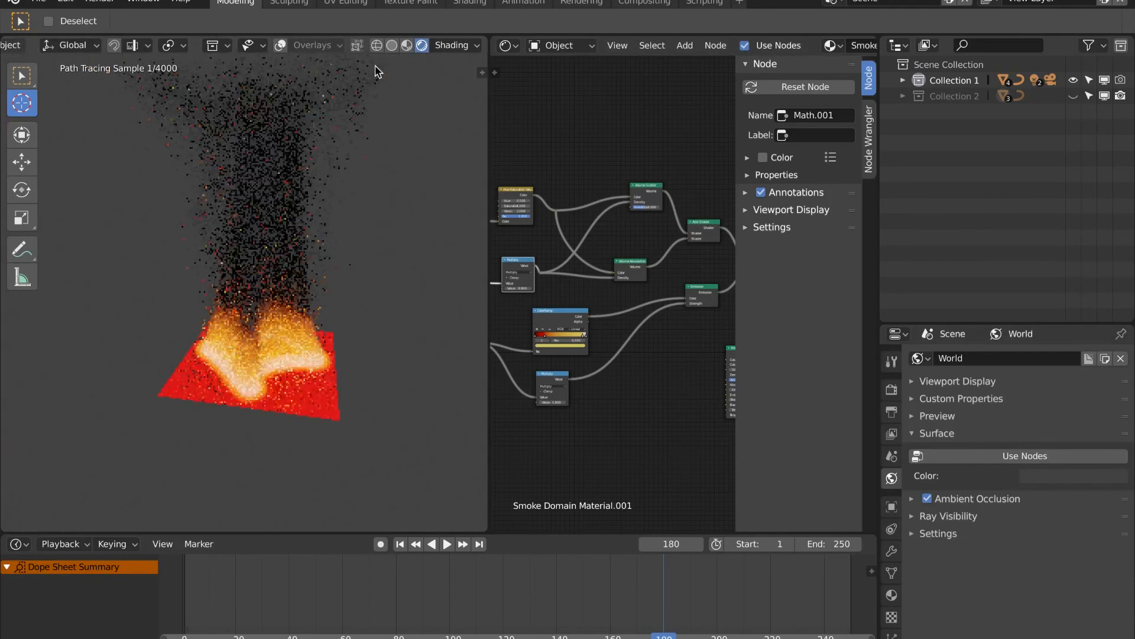
Step: Switch the viewport to Solid shading and examine the fire and smoke column's shape from several sides and distances
click(391, 46)
scroll(315, 328, down, 3)
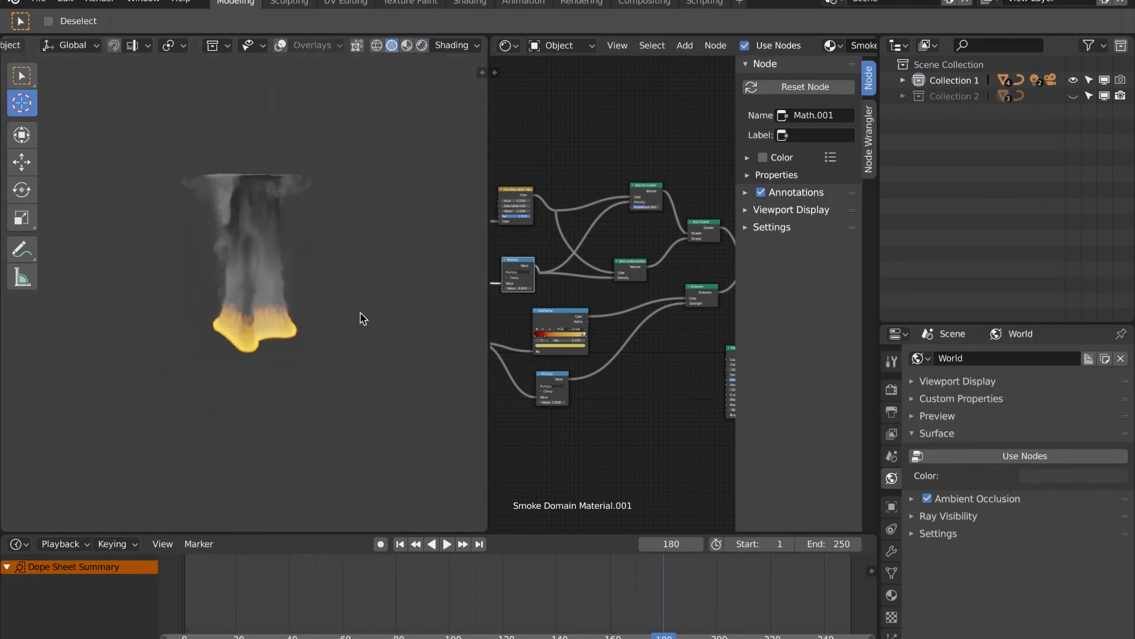
middle_drag(363, 318, 434, 312)
scroll(335, 330, up, 4)
scroll(335, 332, down, 3)
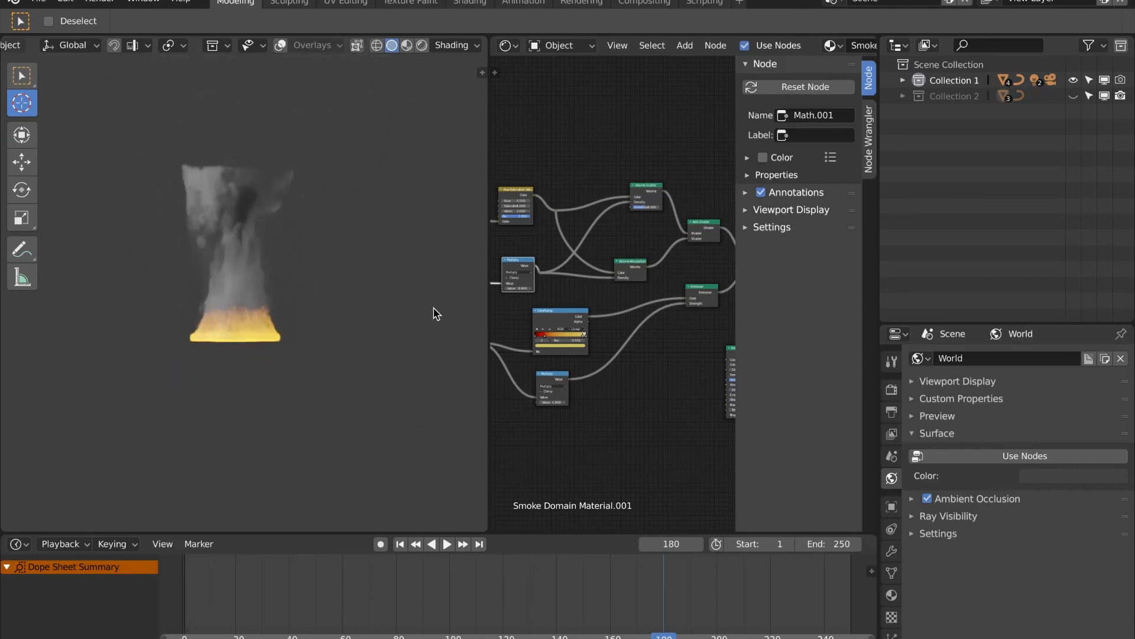
scroll(368, 304, up, 3)
scroll(365, 305, down, 1)
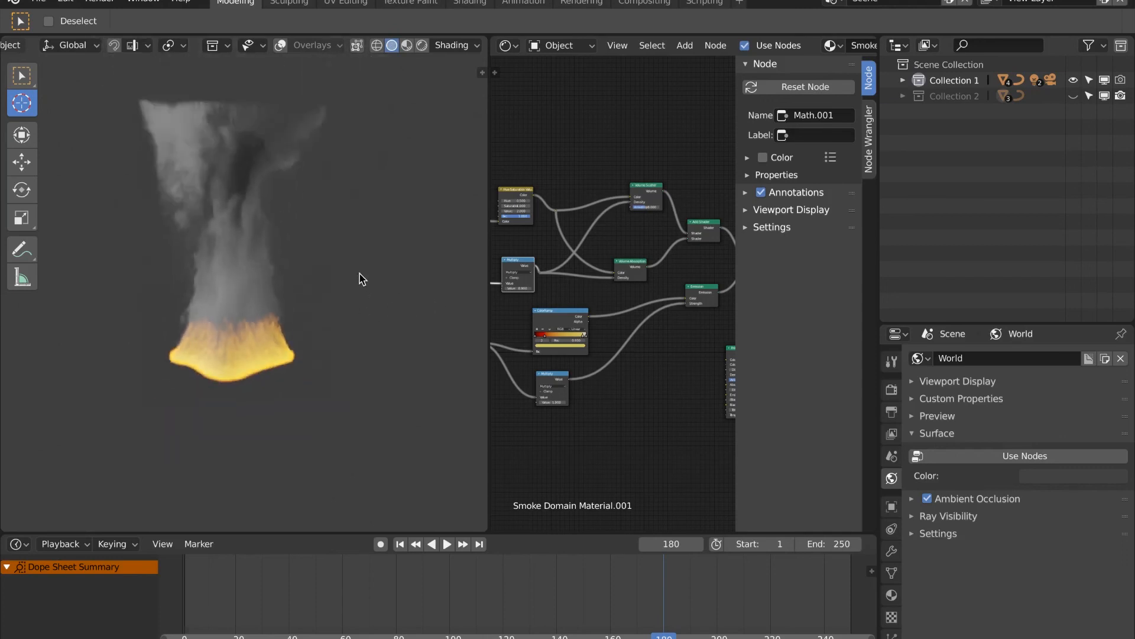
middle_drag(362, 278, 34, 312)
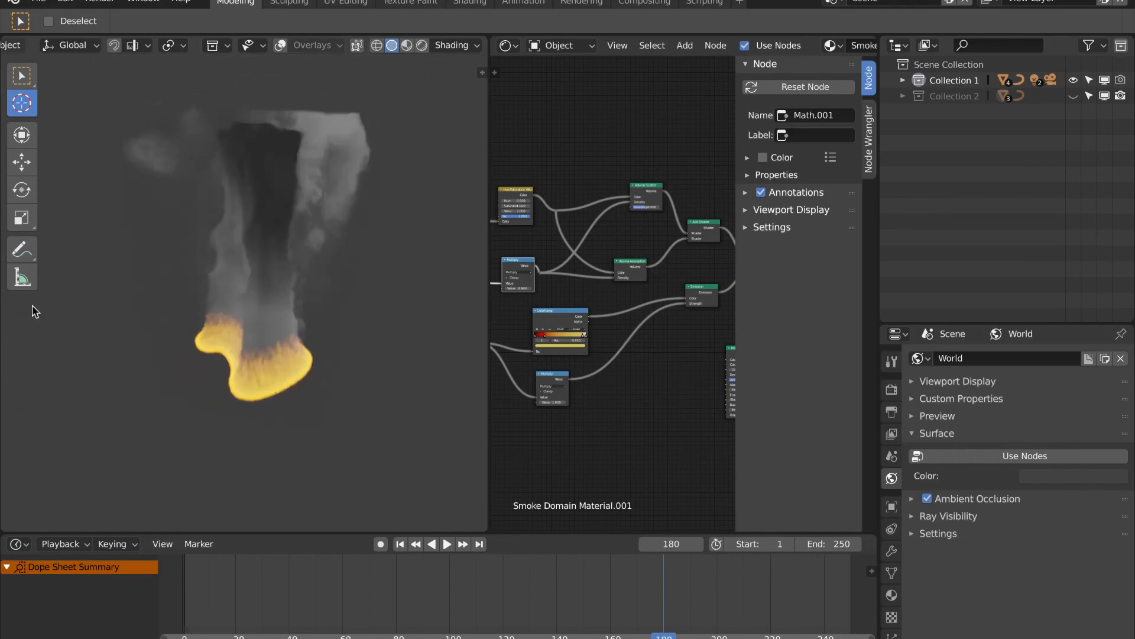
middle_drag(197, 308, 320, 284)
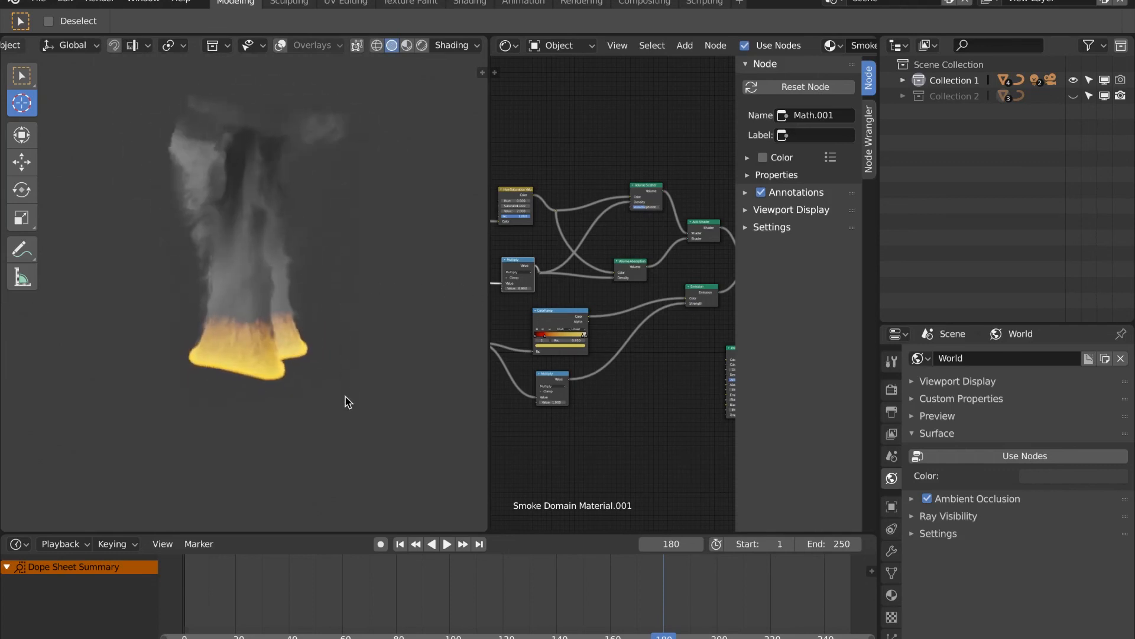